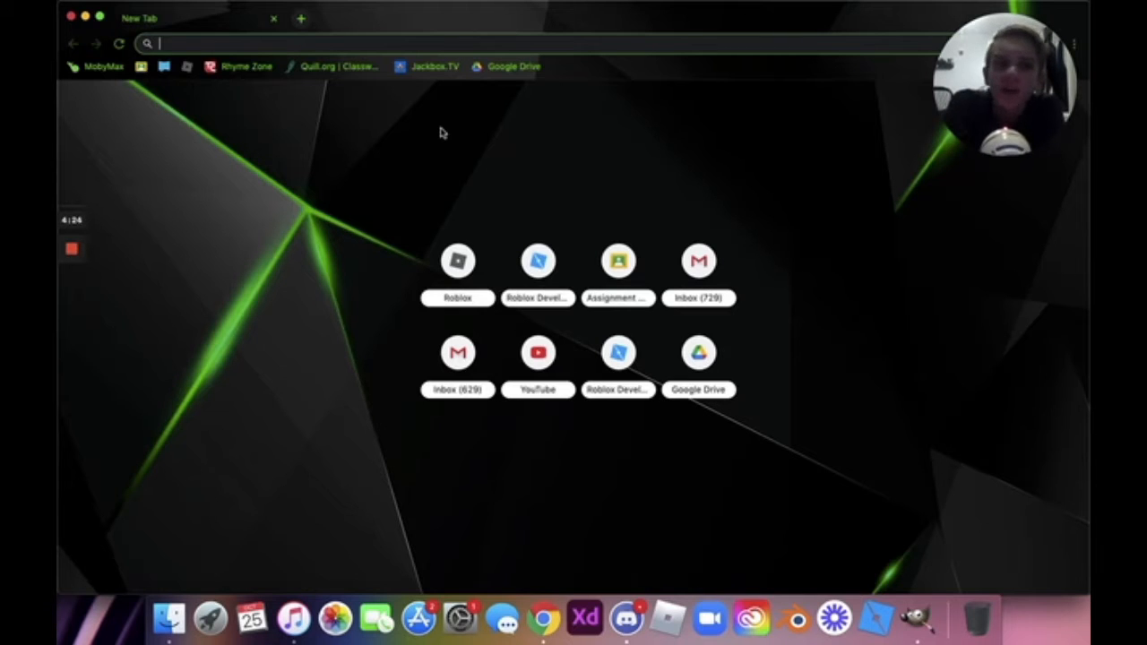
Search the web for 'gimp' and open the official gimp.org homepage result.
{"action": "type", "text": "gim"}
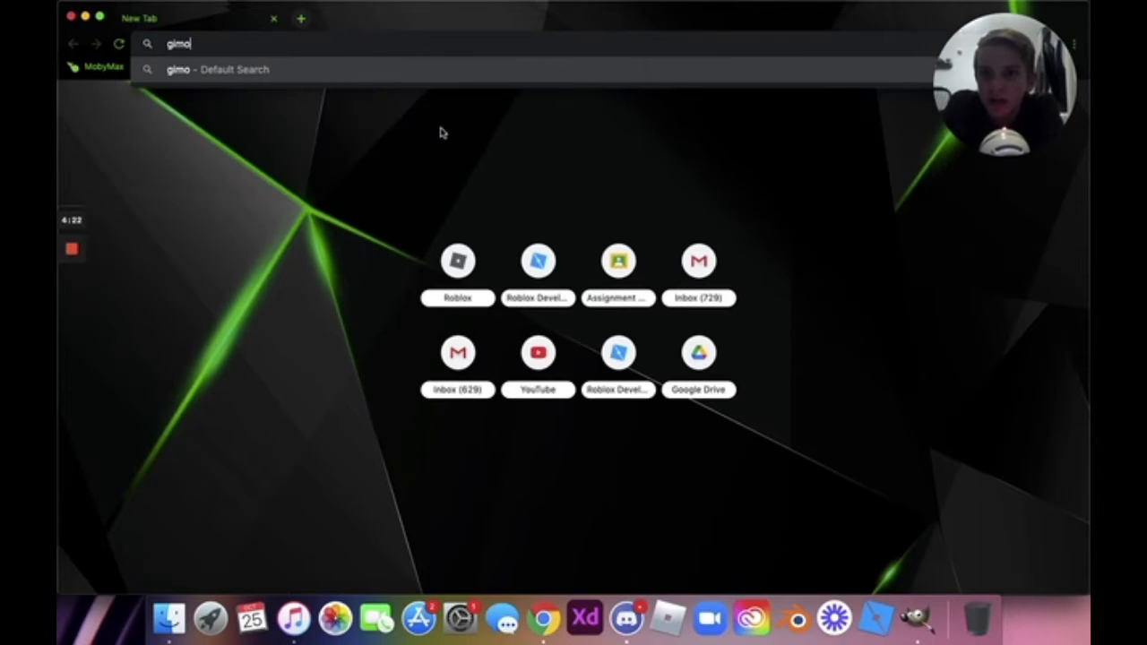
{"action": "type", "text": "p"}
{"action": "key", "text": "Return"}
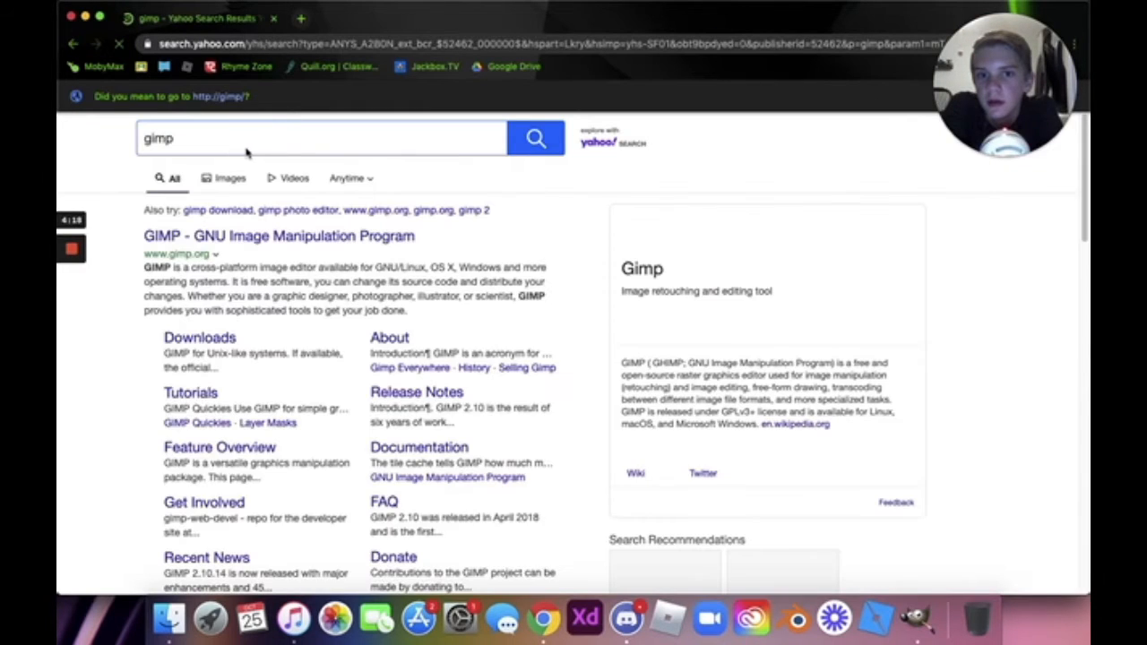
{"action": "left_click", "coordinate": [243, 237]}
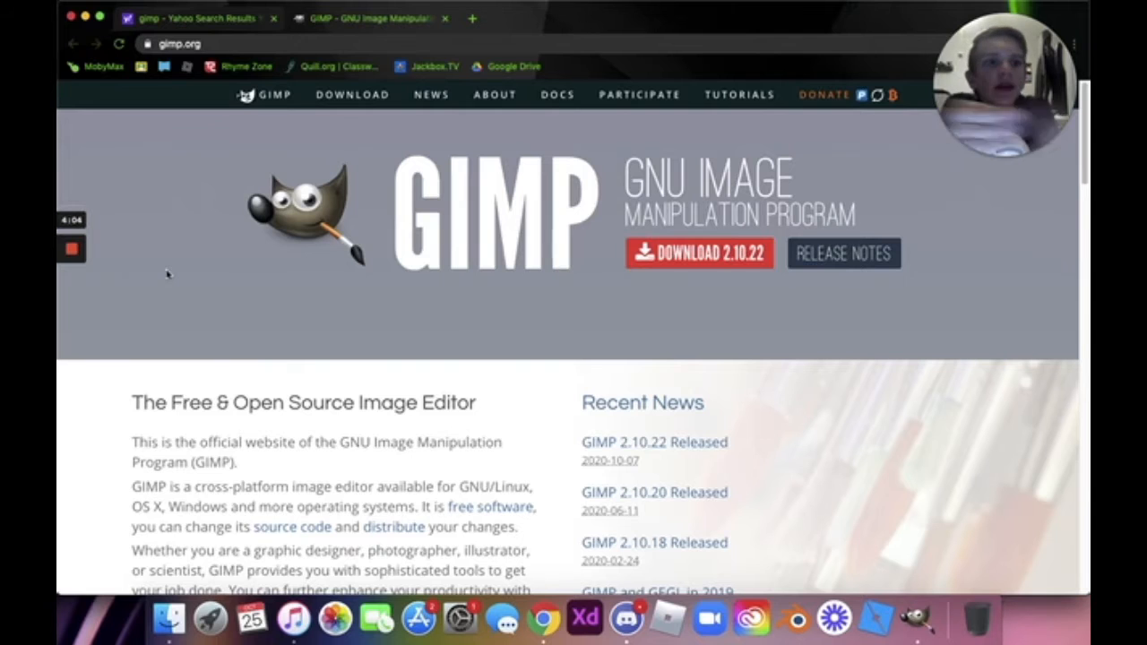
Close the browser and bring the GIMP window to the front.
{"action": "mouse_move", "coordinate": [453, 5]}
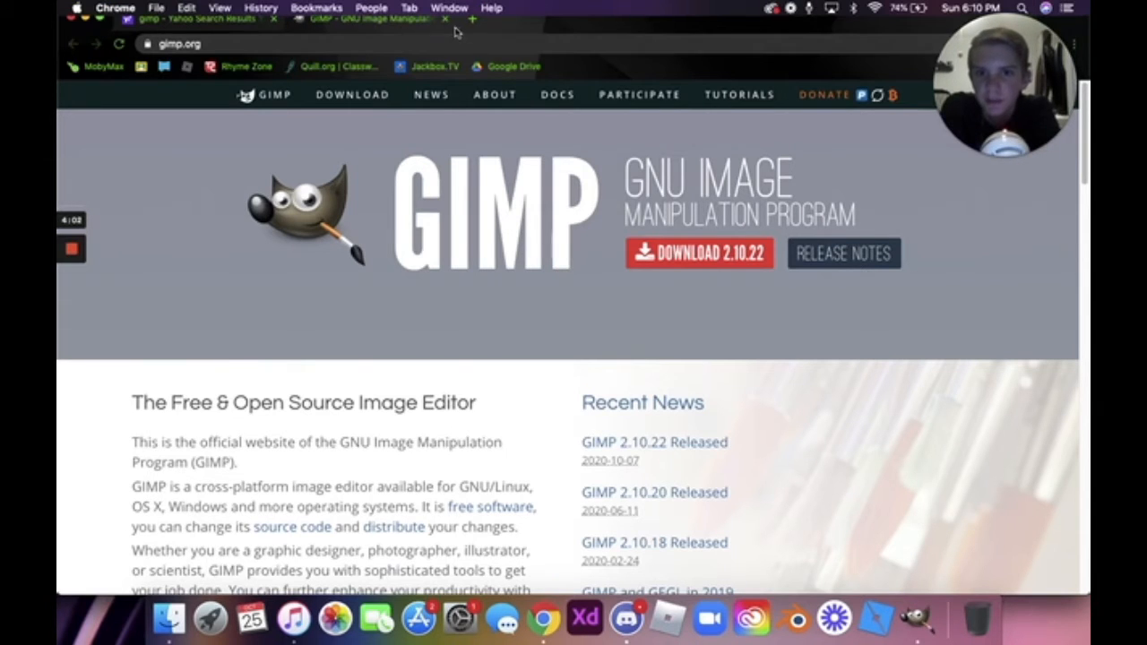
{"action": "left_click", "coordinate": [215, 17]}
{"action": "left_click", "coordinate": [275, 18]}
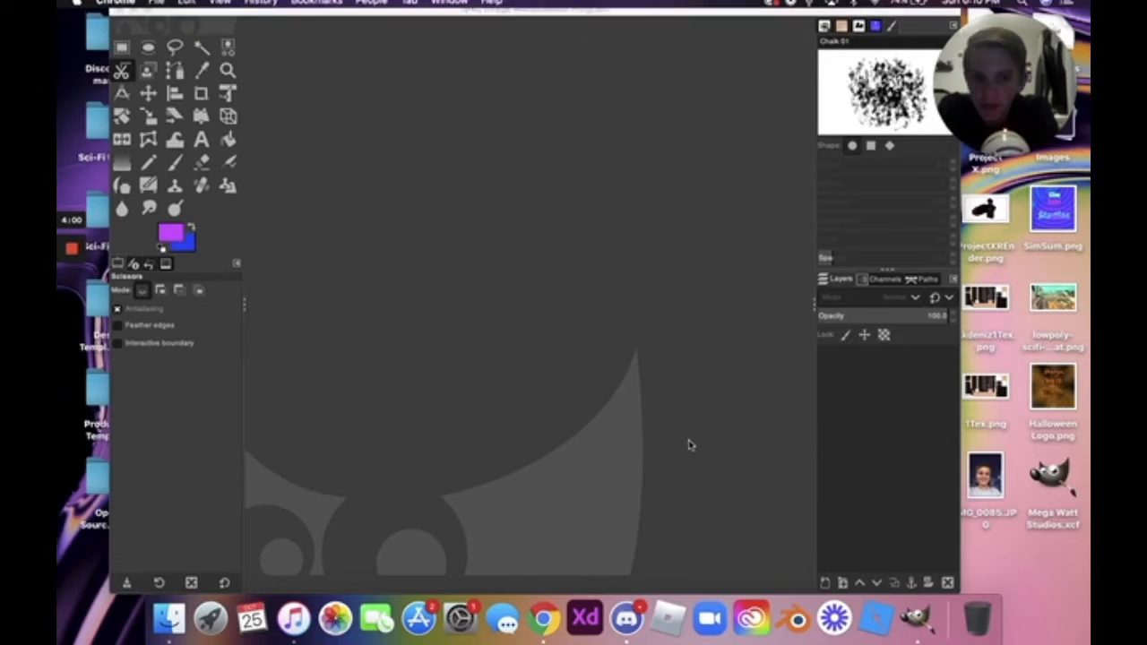
{"action": "key", "text": "super+space"}
{"action": "type", "text": "gim"}
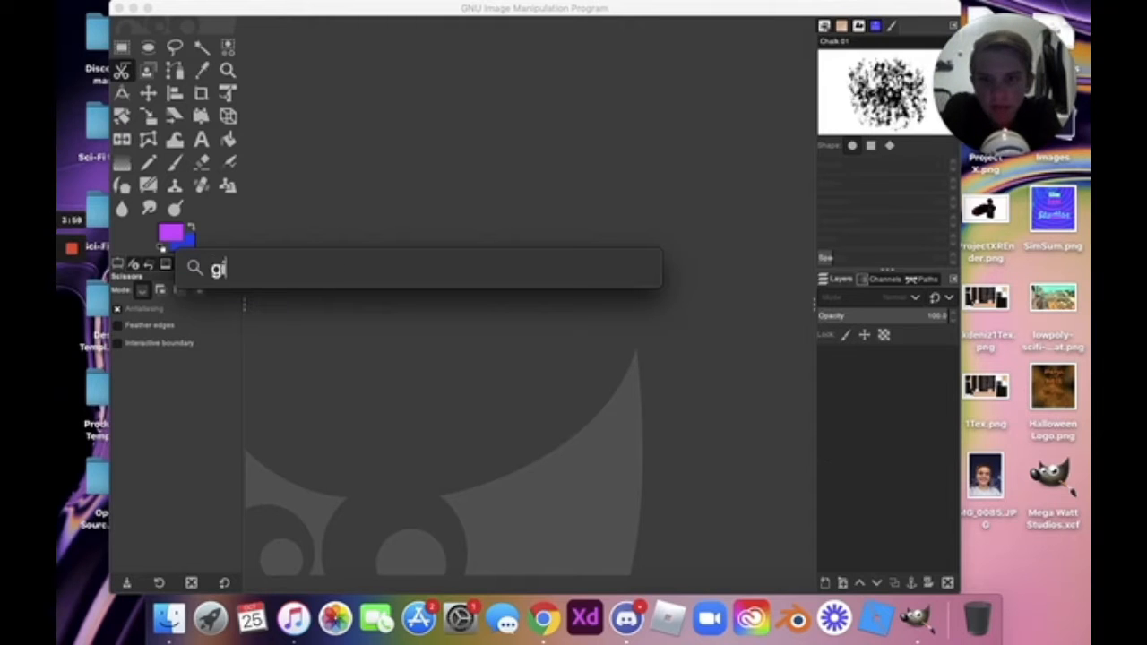
{"action": "key", "text": "BackSpace"}
{"action": "key", "text": "BackSpace"}
{"action": "key", "text": "BackSpace"}
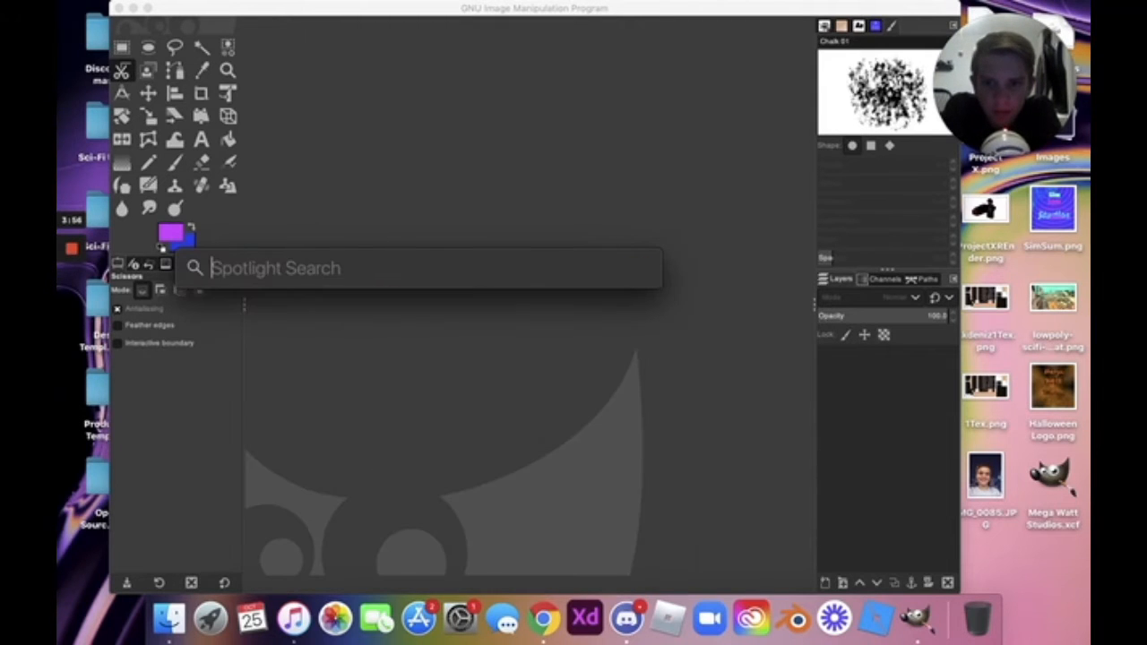
{"action": "left_click", "coordinate": [753, 564]}
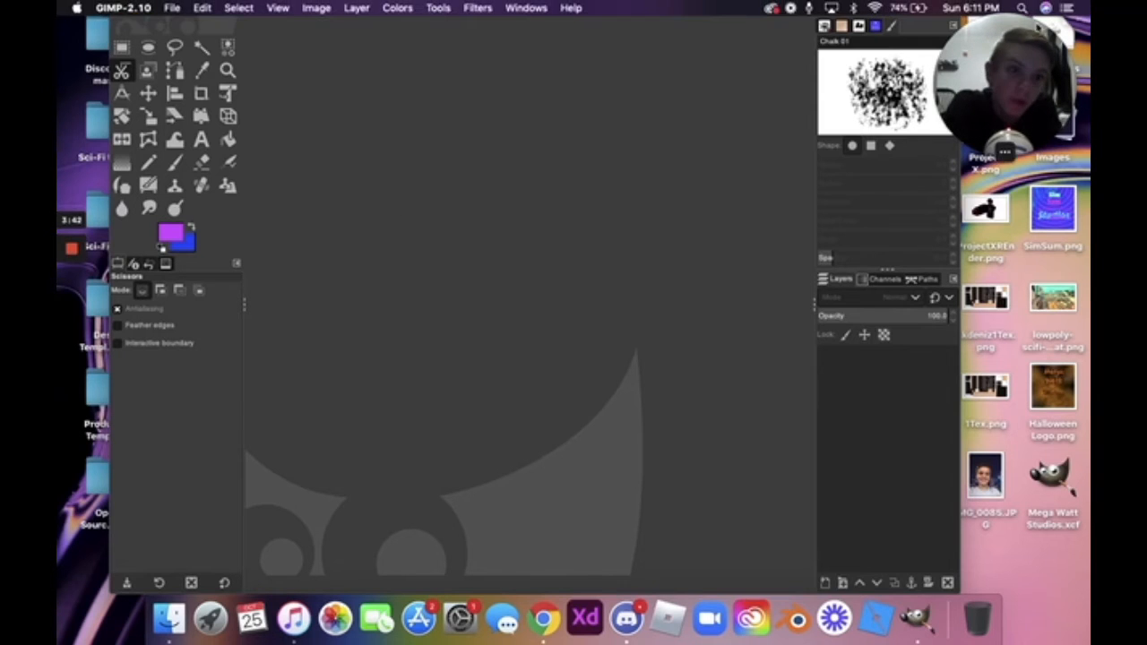
Activate the empty GIMP window, then open and dismiss its canvas menu.
{"action": "left_click", "coordinate": [1080, 73]}
{"action": "mouse_move", "coordinate": [81, 251]}
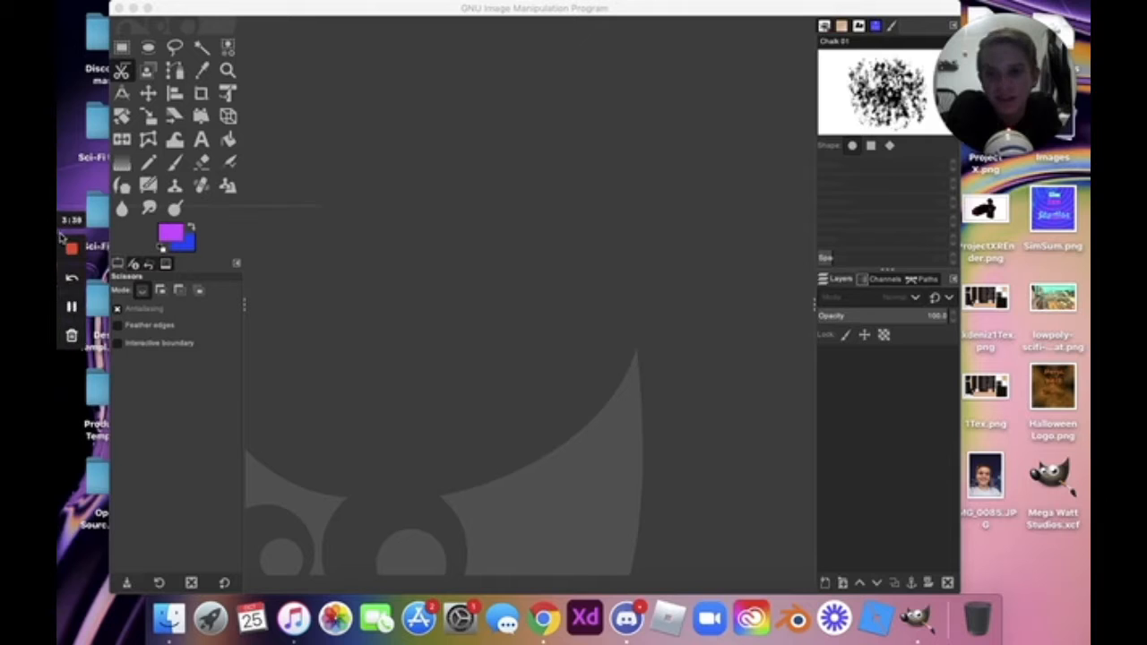
{"action": "left_click", "coordinate": [481, 135]}
{"action": "right_click", "coordinate": [500, 221]}
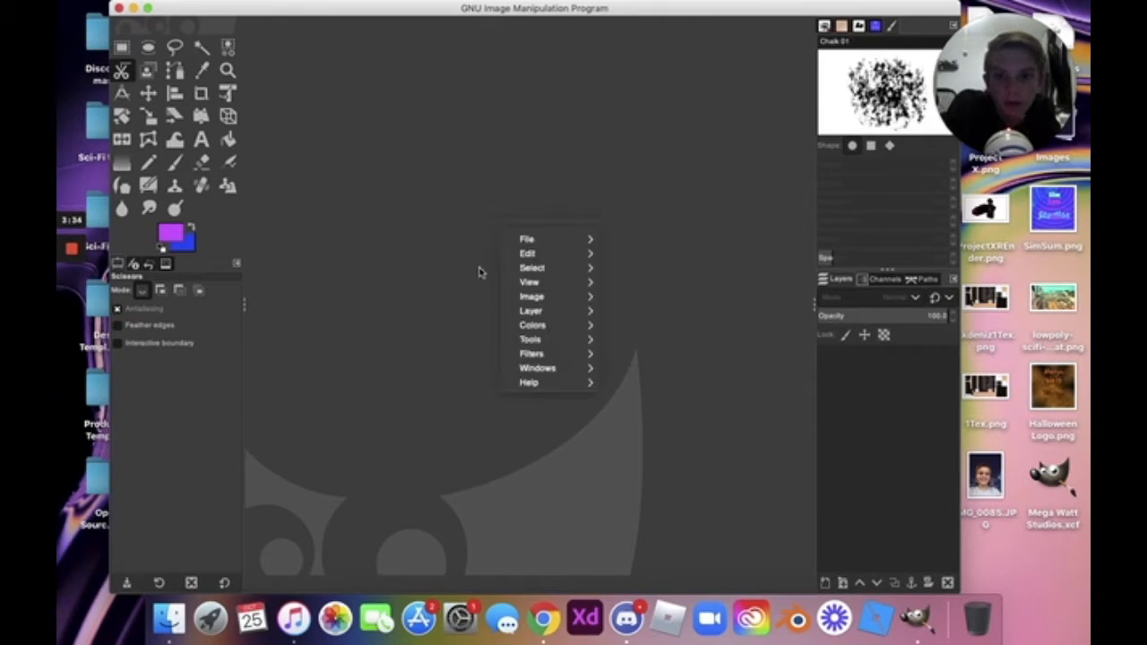
{"action": "mouse_move", "coordinate": [542, 236]}
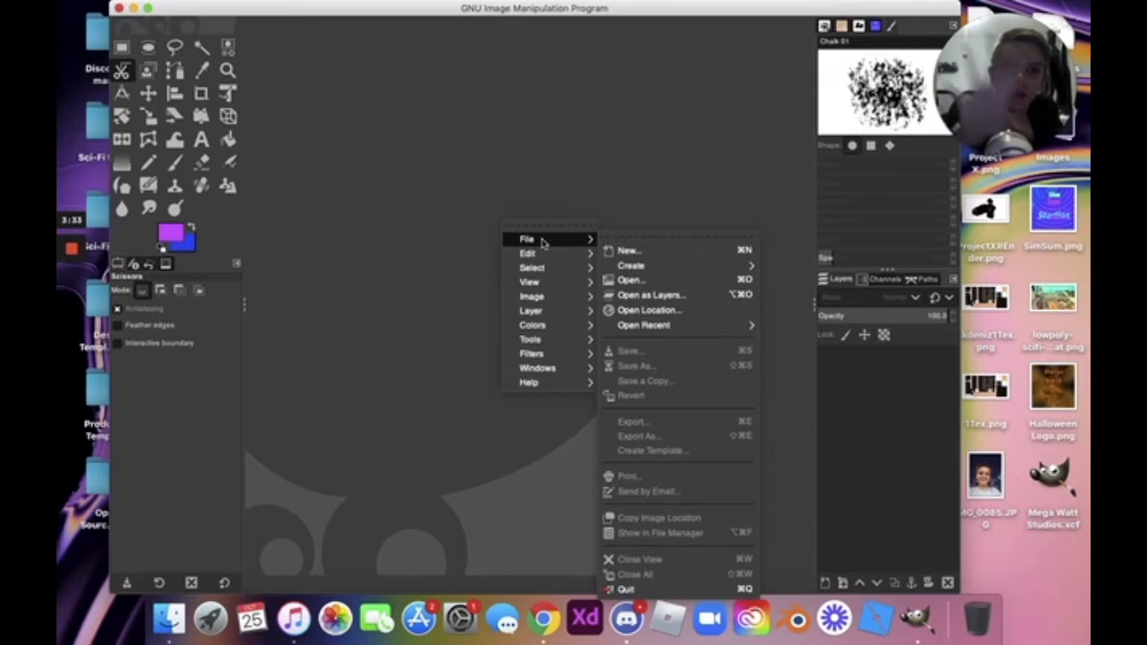
{"action": "left_click", "coordinate": [546, 157]}
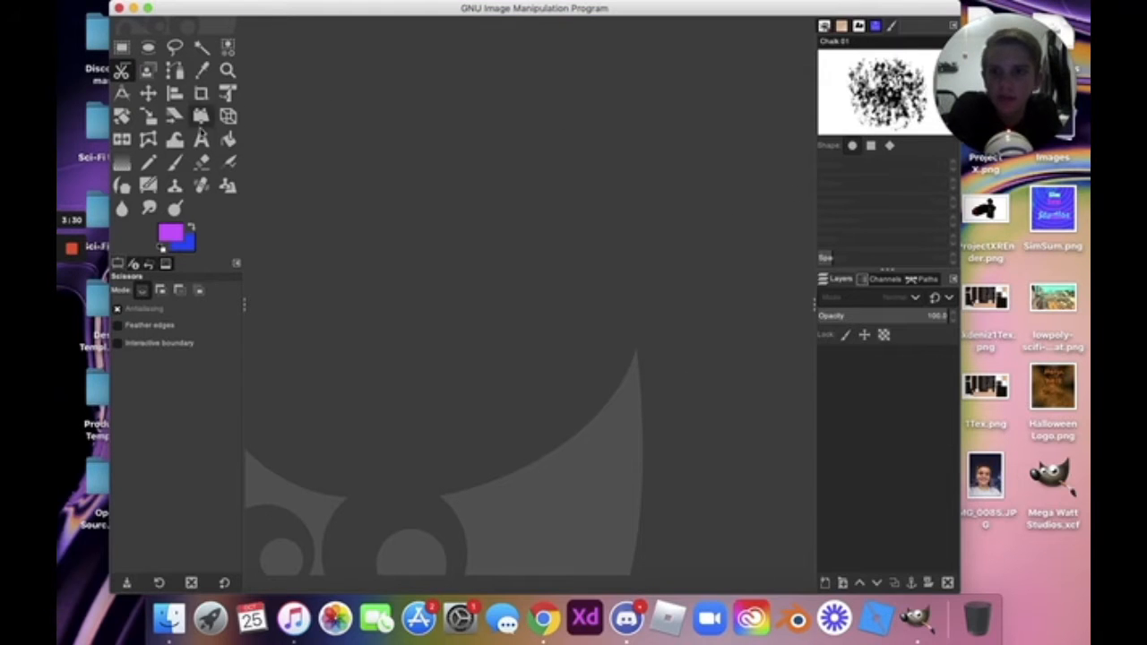
Try the Text, Rectangle Select and Move tools, then show the canvas menu's File entry.
{"action": "left_click", "coordinate": [201, 139]}
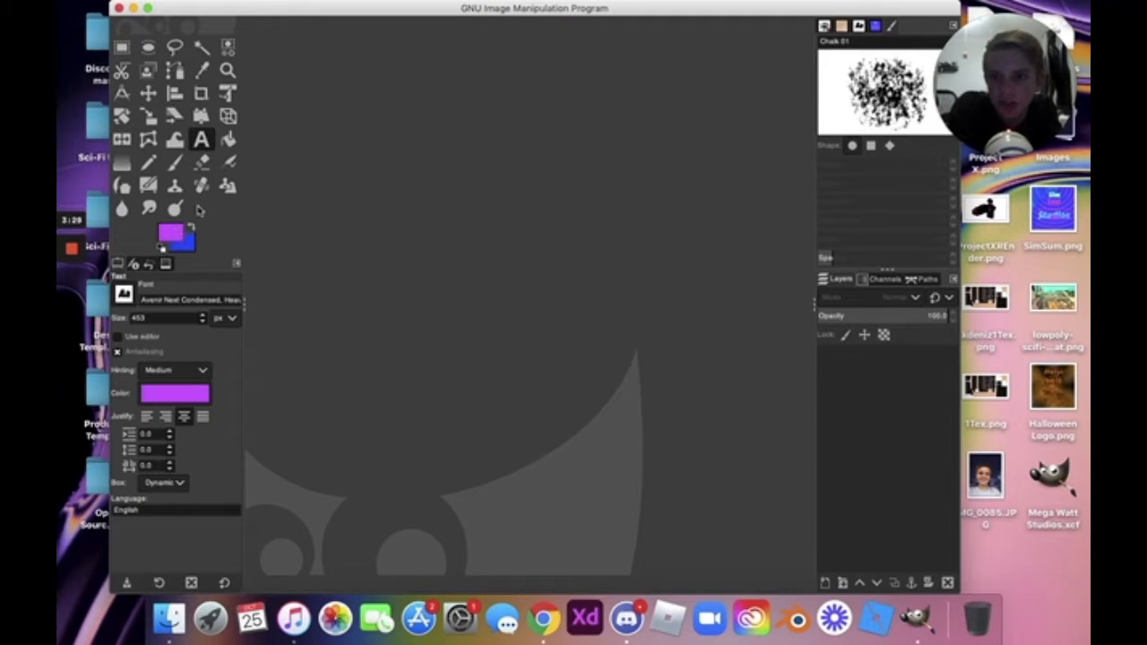
{"action": "left_click", "coordinate": [171, 233]}
{"action": "key", "text": "Return"}
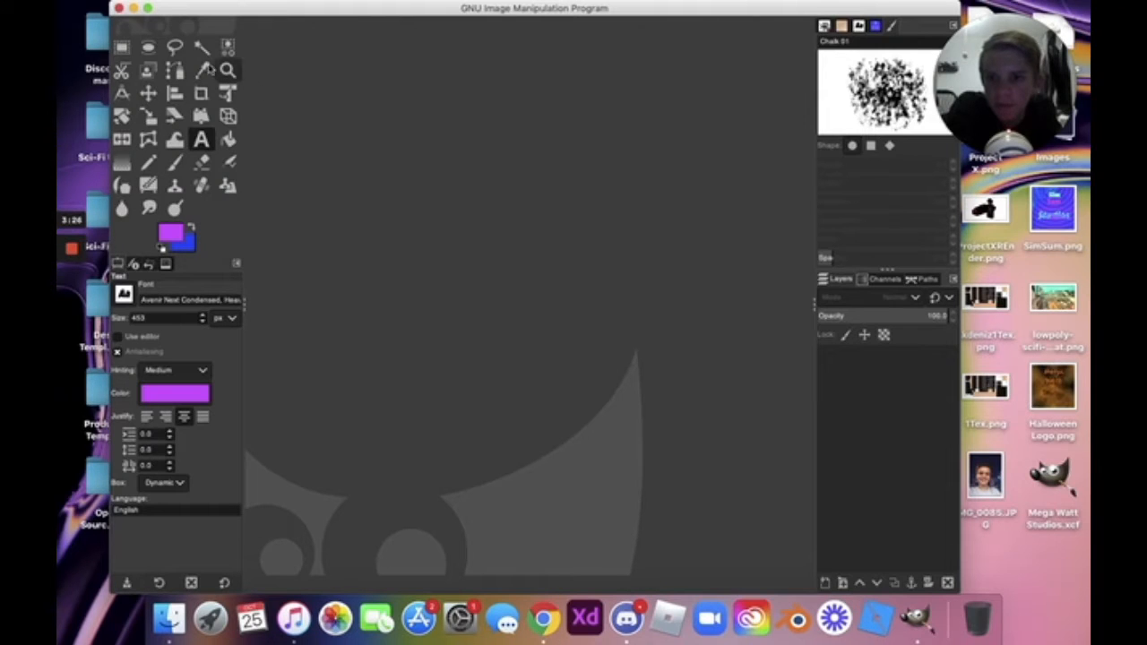
{"action": "left_click", "coordinate": [123, 52]}
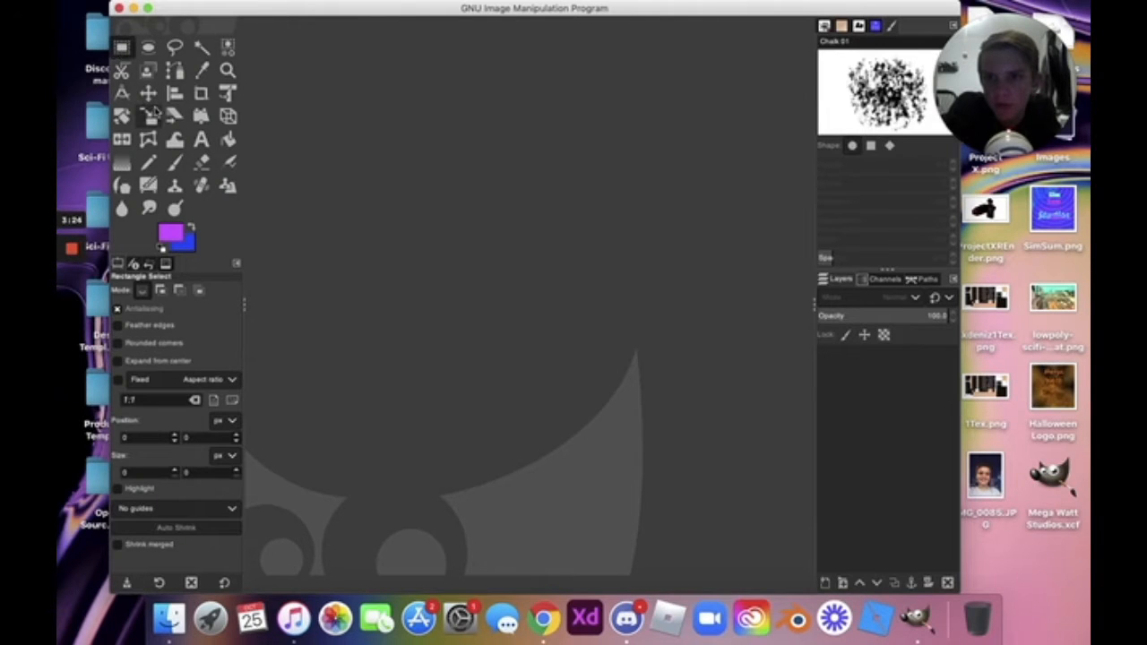
{"action": "left_click", "coordinate": [147, 94]}
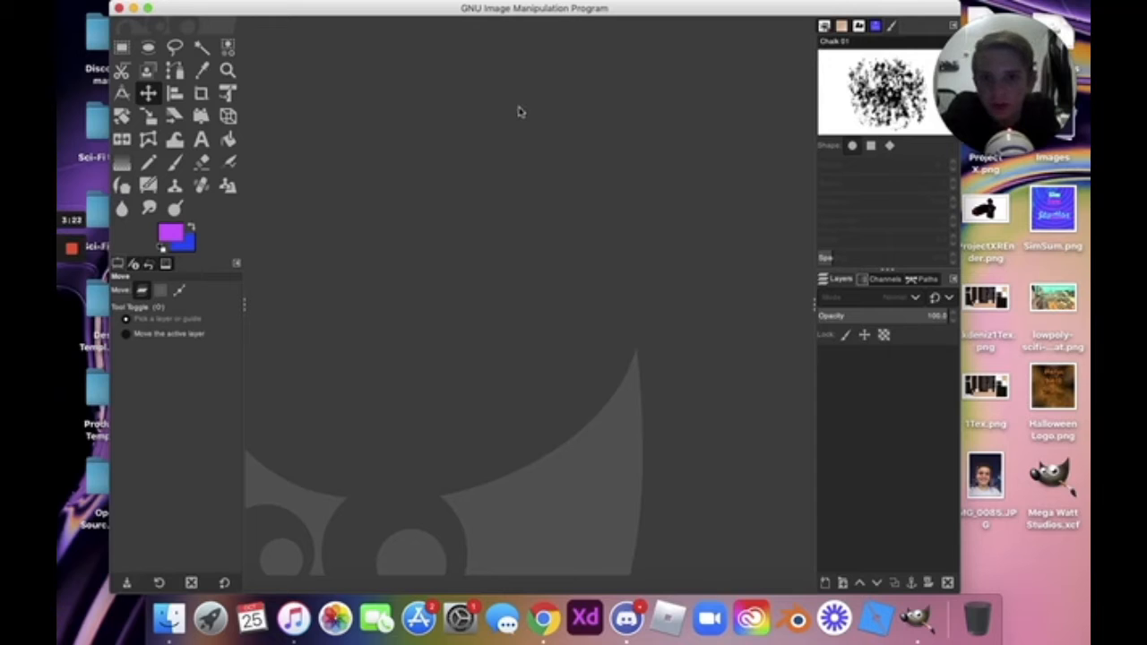
{"action": "right_click", "coordinate": [518, 111]}
{"action": "mouse_move", "coordinate": [547, 144]}
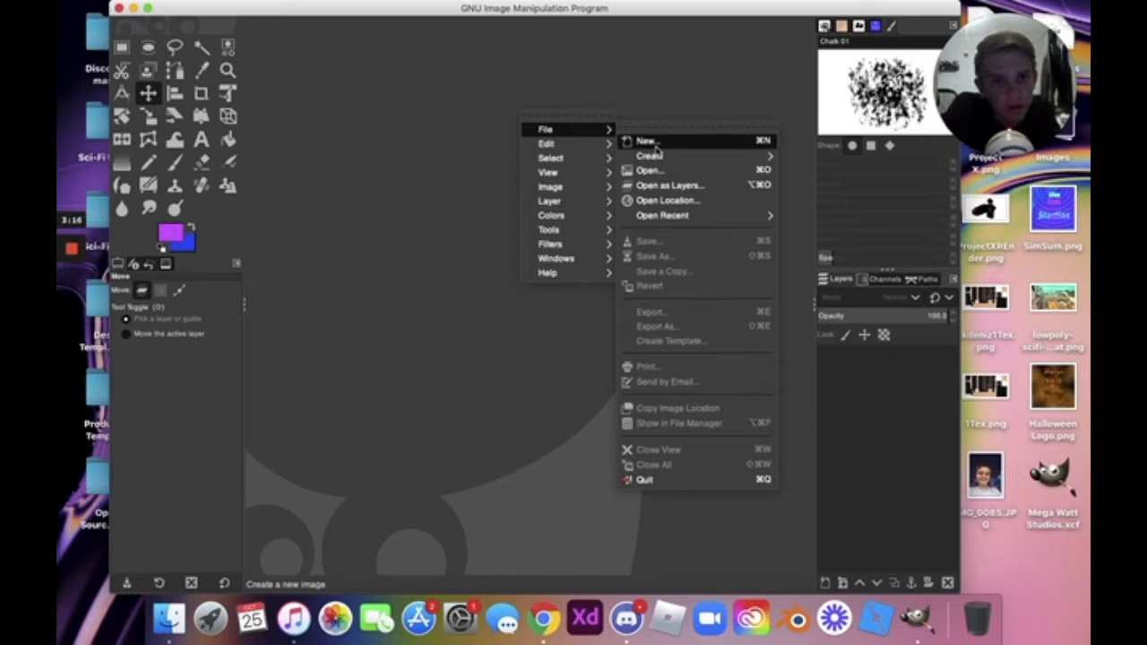
Create a new 1920 × 1920 pixel image with File > New.
{"action": "left_click", "coordinate": [647, 142]}
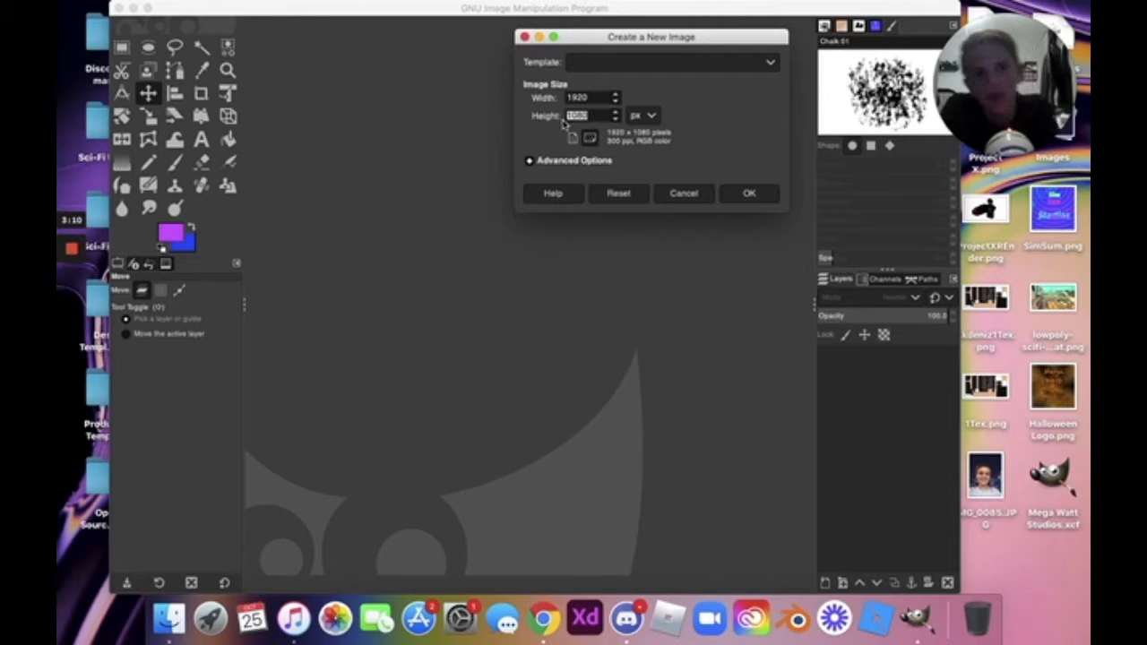
{"action": "type", "text": "192"}
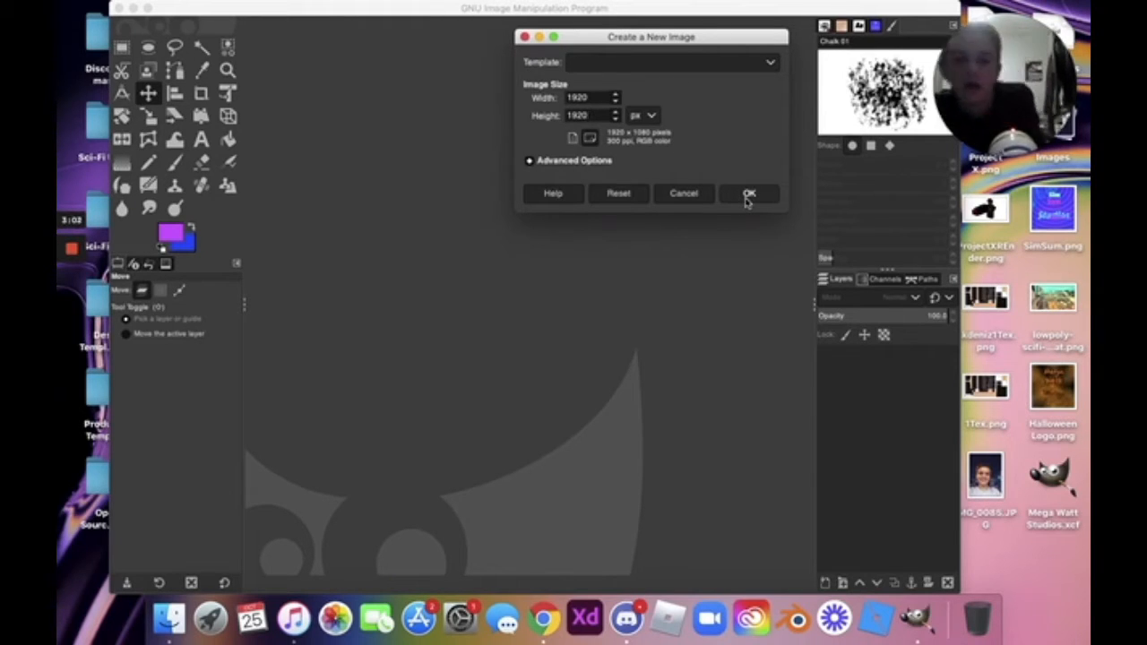
{"action": "left_click", "coordinate": [749, 194]}
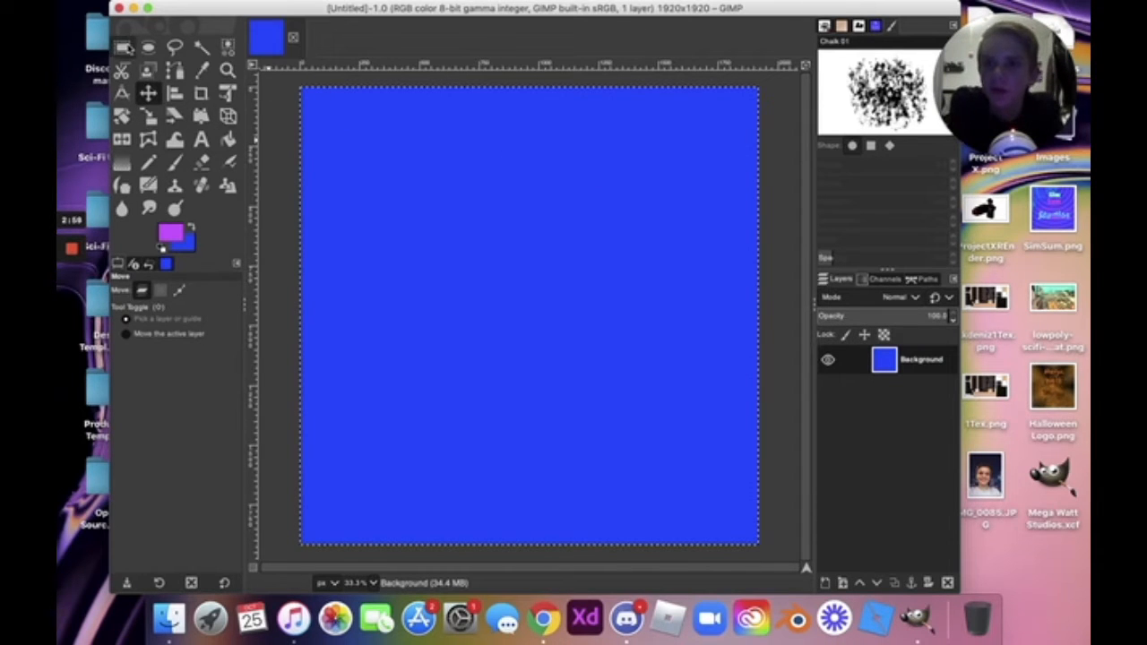
Draw a rectangle selection, set a purple foreground colour and try the Align tool.
{"action": "left_click", "coordinate": [123, 47]}
{"action": "left_click_drag", "start_coordinate": [337, 110], "coordinate": [598, 270]}
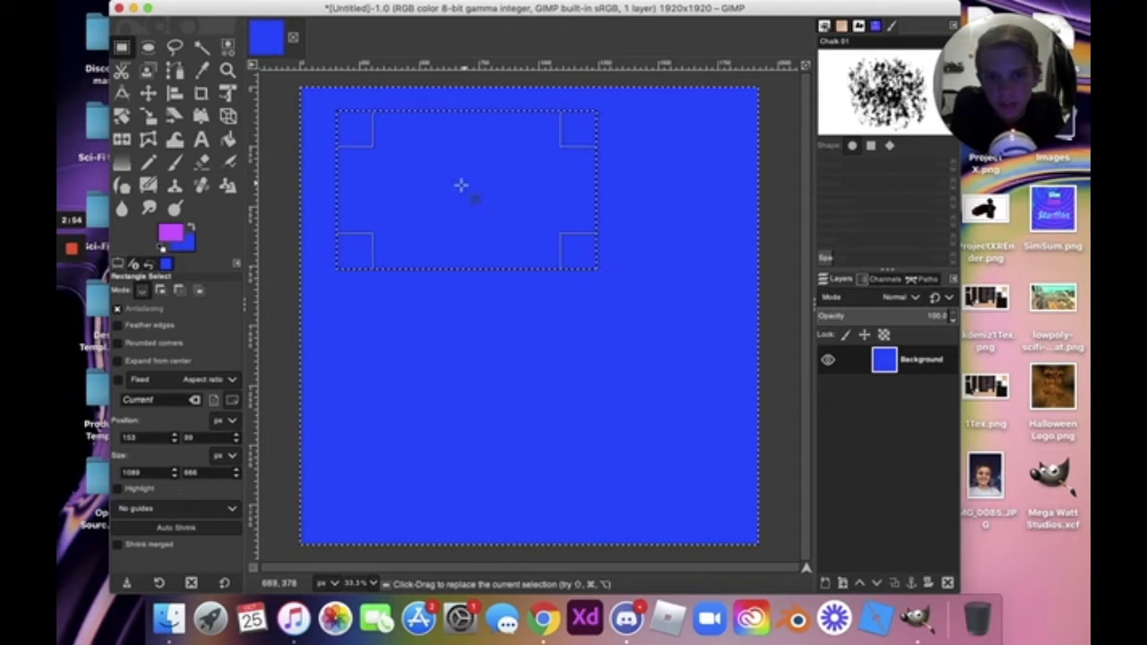
{"action": "left_click", "coordinate": [170, 235]}
{"action": "left_click", "coordinate": [361, 219]}
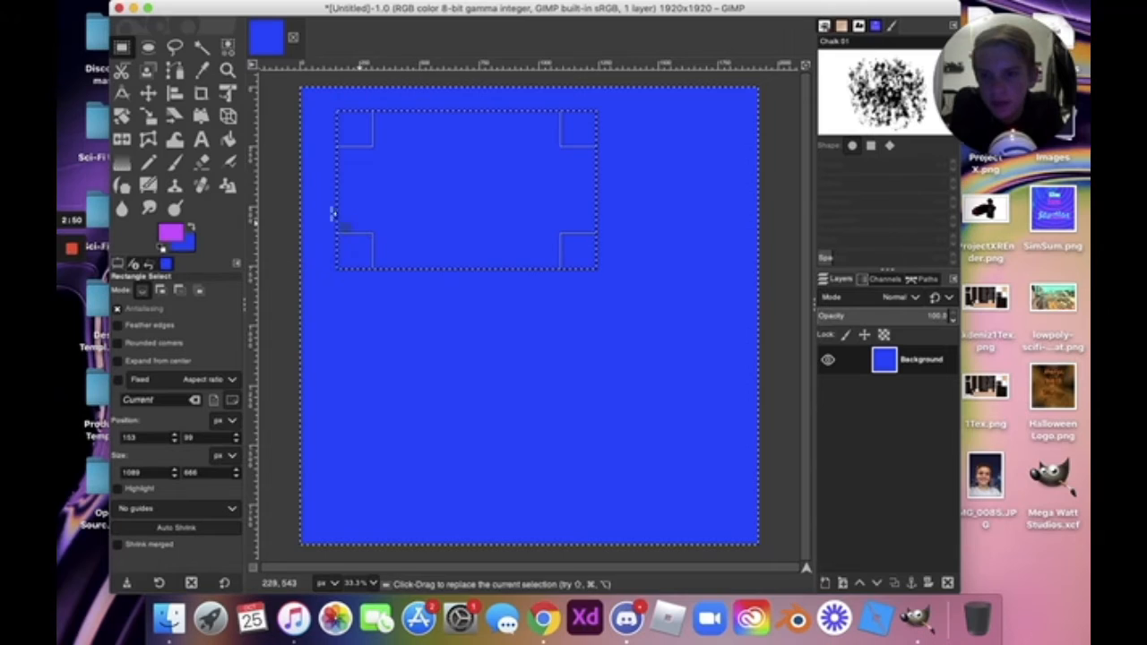
{"action": "left_click", "coordinate": [175, 94]}
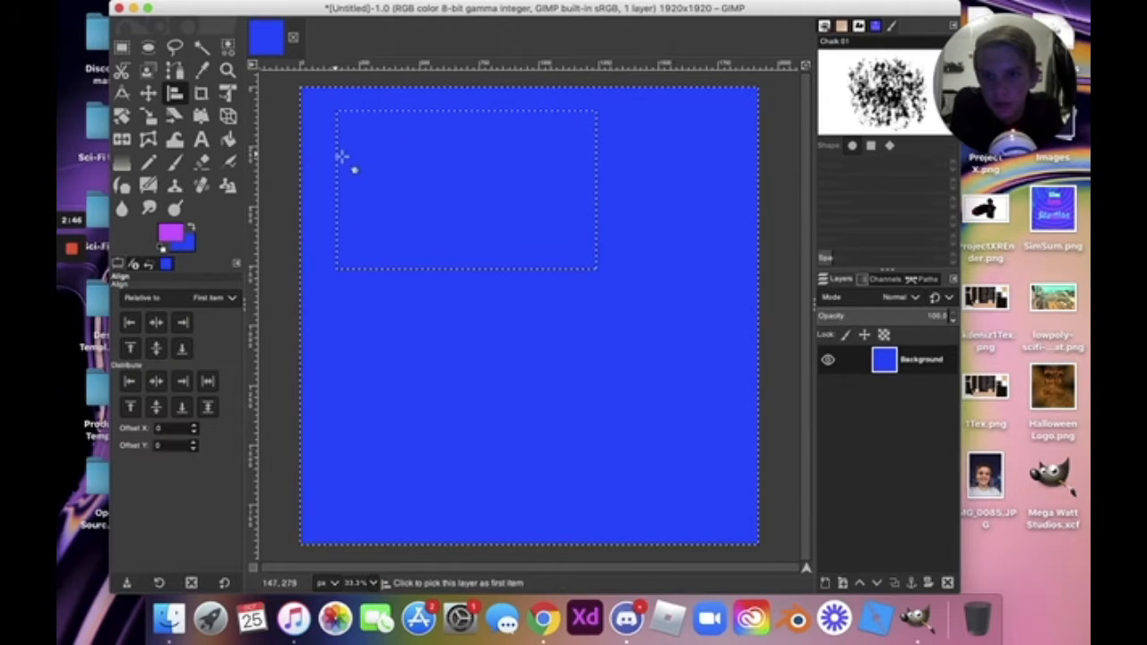
{"action": "left_click_drag", "start_coordinate": [353, 140], "coordinate": [389, 174]}
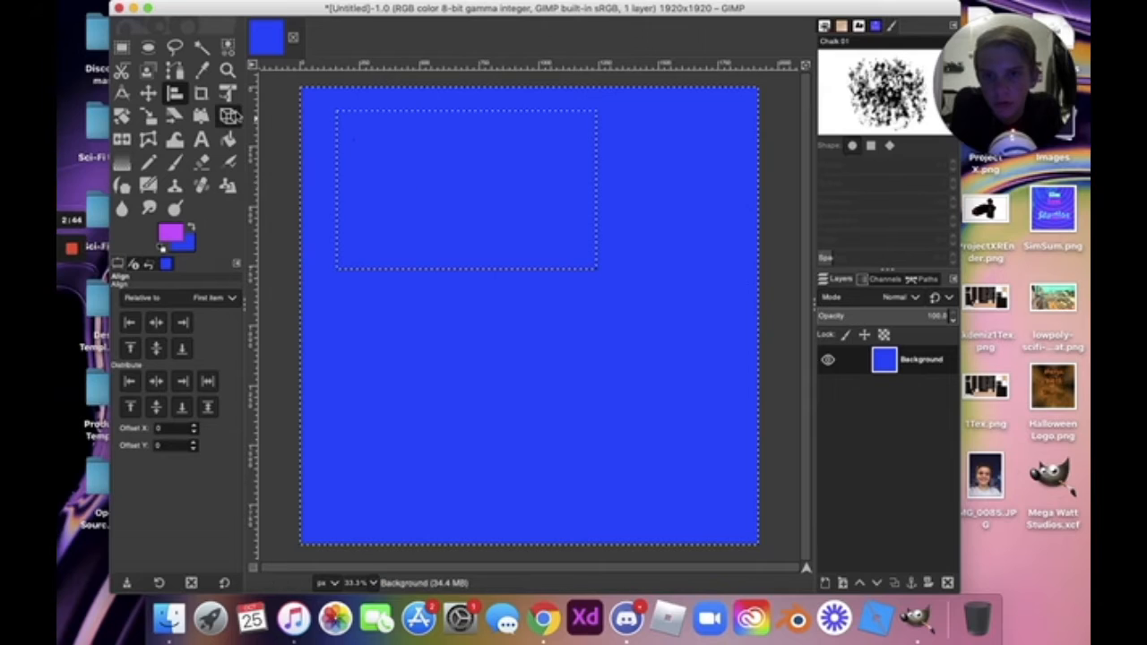
Undo a trial perspective distortion and redraw a wide rectangle across the upper canvas.
{"action": "left_click", "coordinate": [227, 116]}
{"action": "left_click_drag", "start_coordinate": [341, 131], "coordinate": [382, 154]}
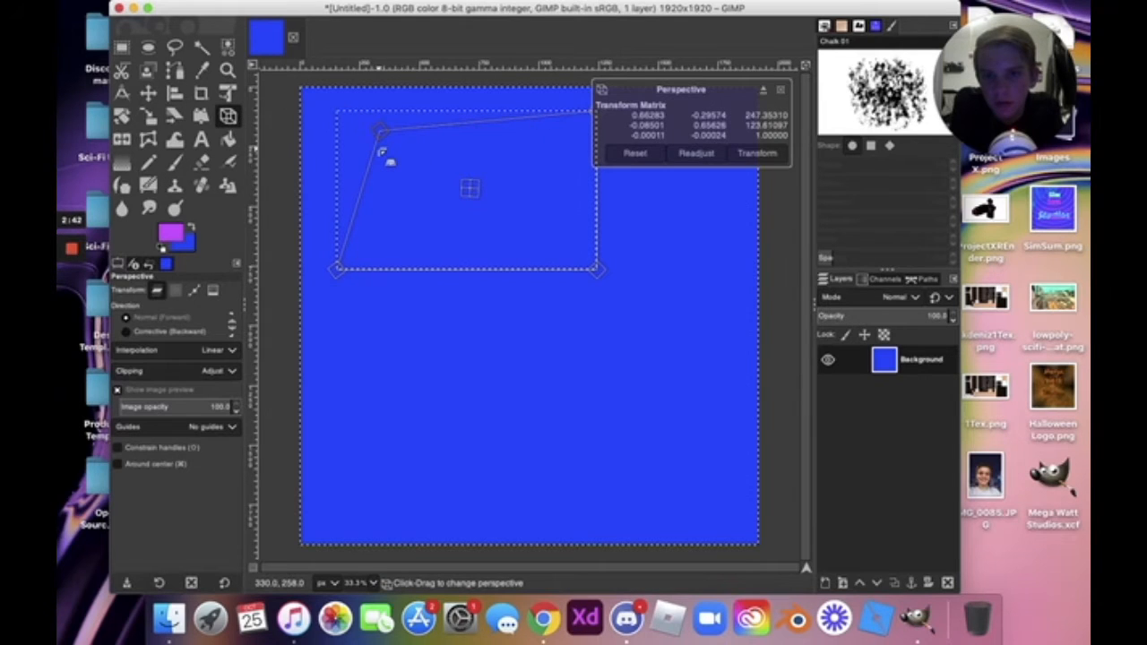
{"action": "key", "text": "super+z"}
{"action": "key", "text": "super+z"}
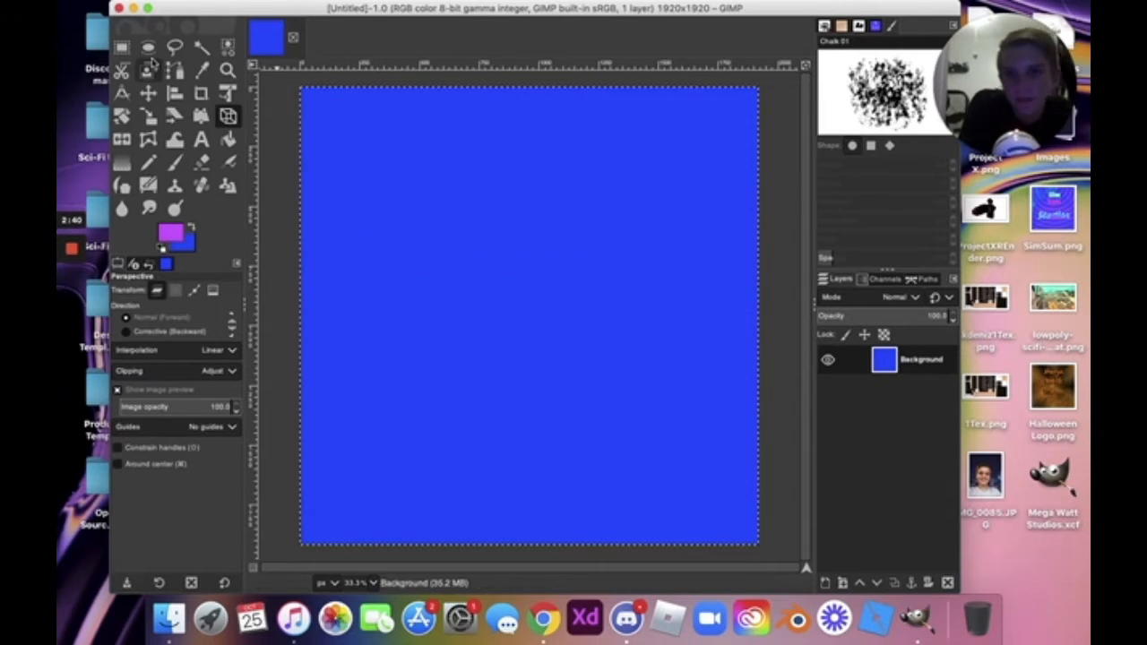
{"action": "left_click", "coordinate": [125, 49]}
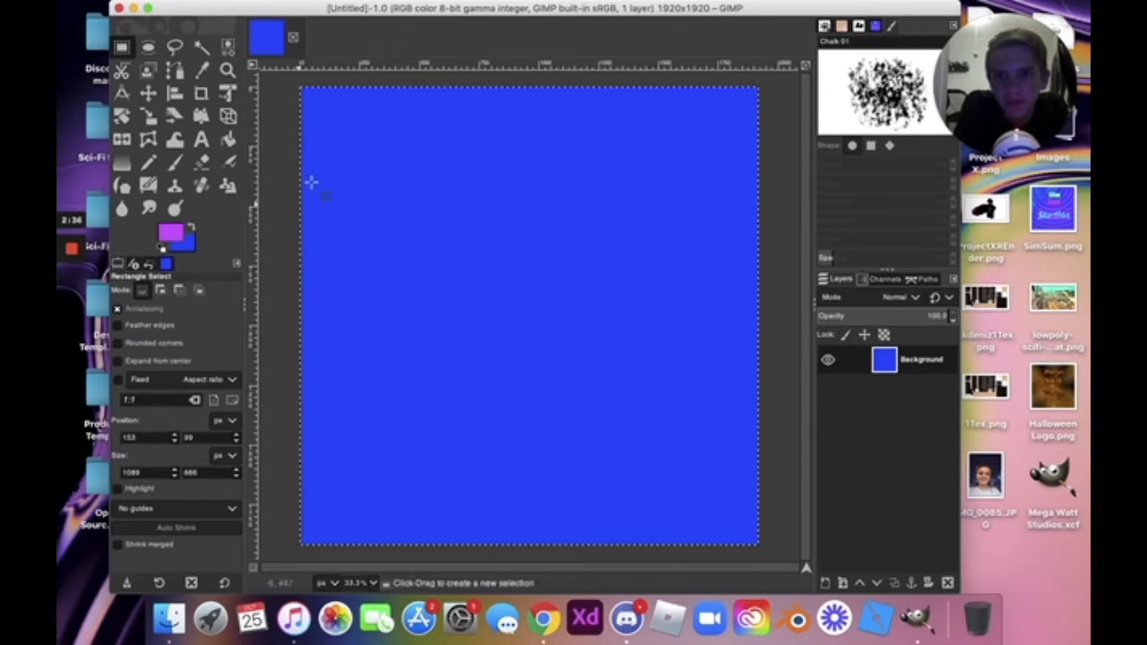
{"action": "left_click_drag", "start_coordinate": [362, 132], "coordinate": [625, 252]}
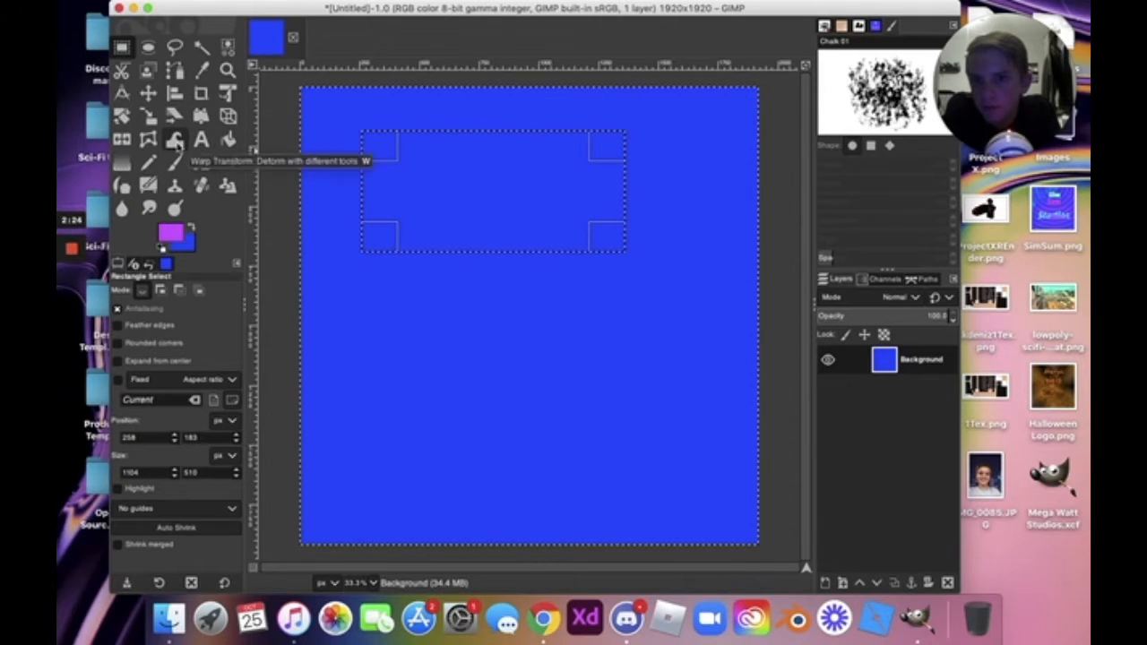
Warp pixels inside the selection, then draw and commit a spiral gradient across it.
{"action": "left_click", "coordinate": [176, 141]}
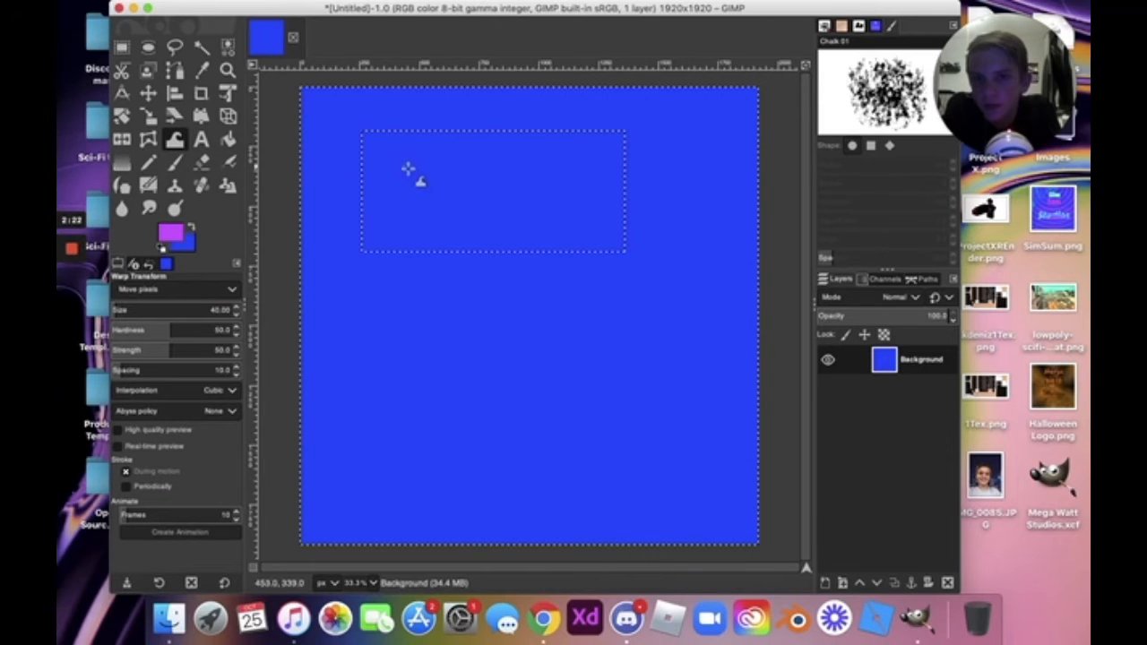
{"action": "left_click_drag", "start_coordinate": [428, 216], "coordinate": [457, 177]}
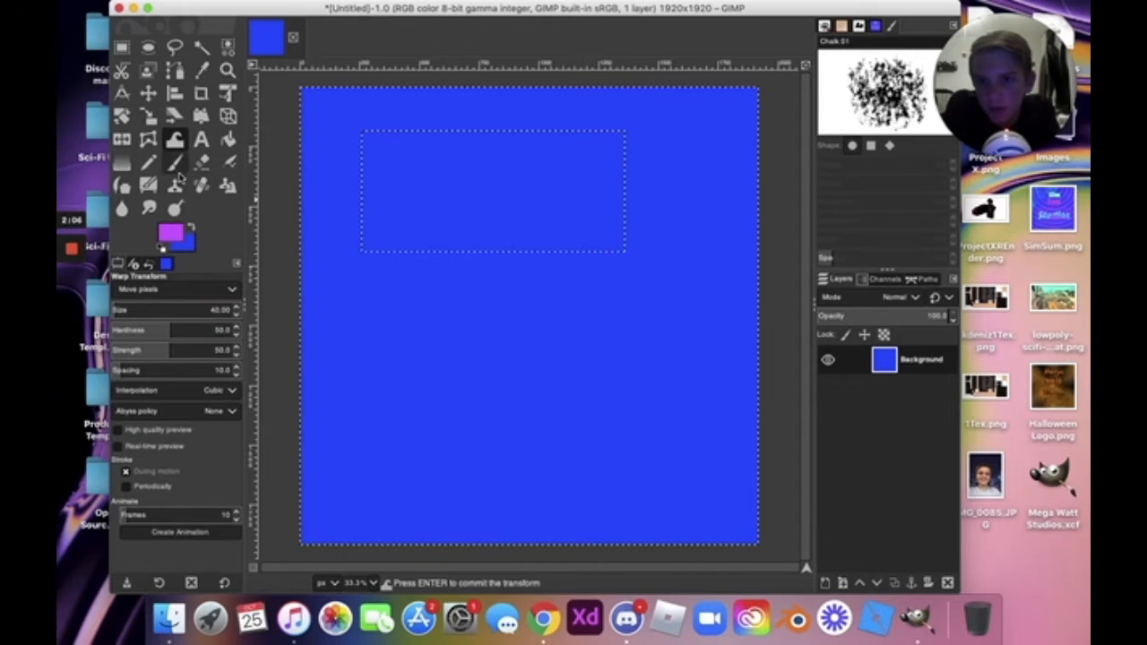
{"action": "key", "text": "g"}
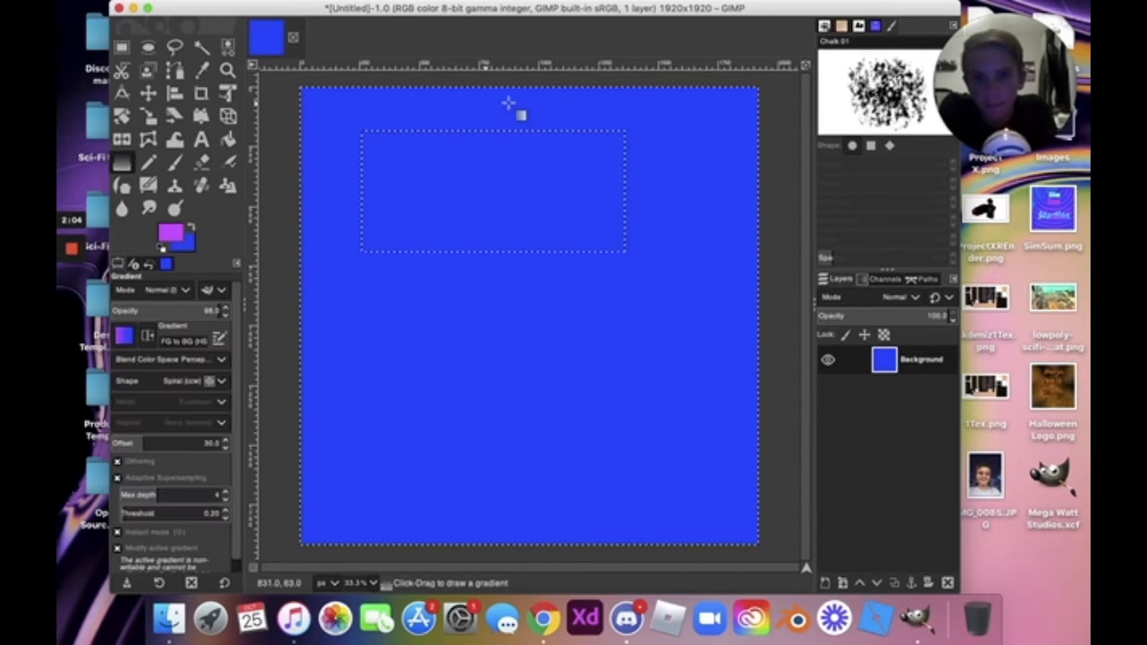
{"action": "left_click_drag", "start_coordinate": [528, 94], "coordinate": [533, 442]}
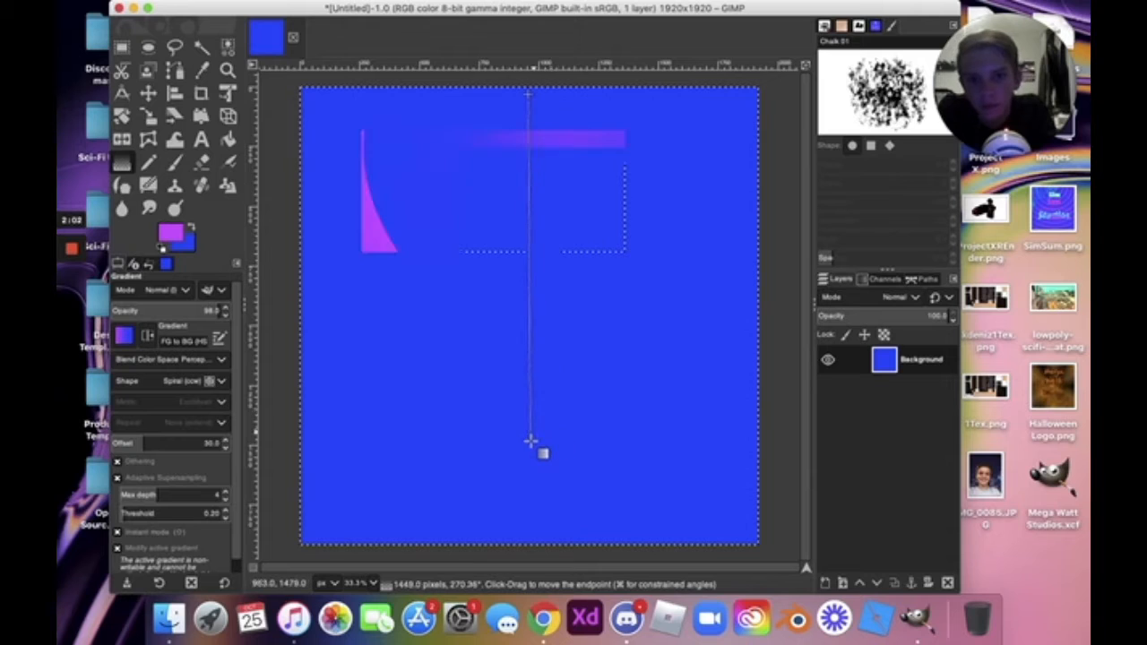
{"action": "key", "text": "Return"}
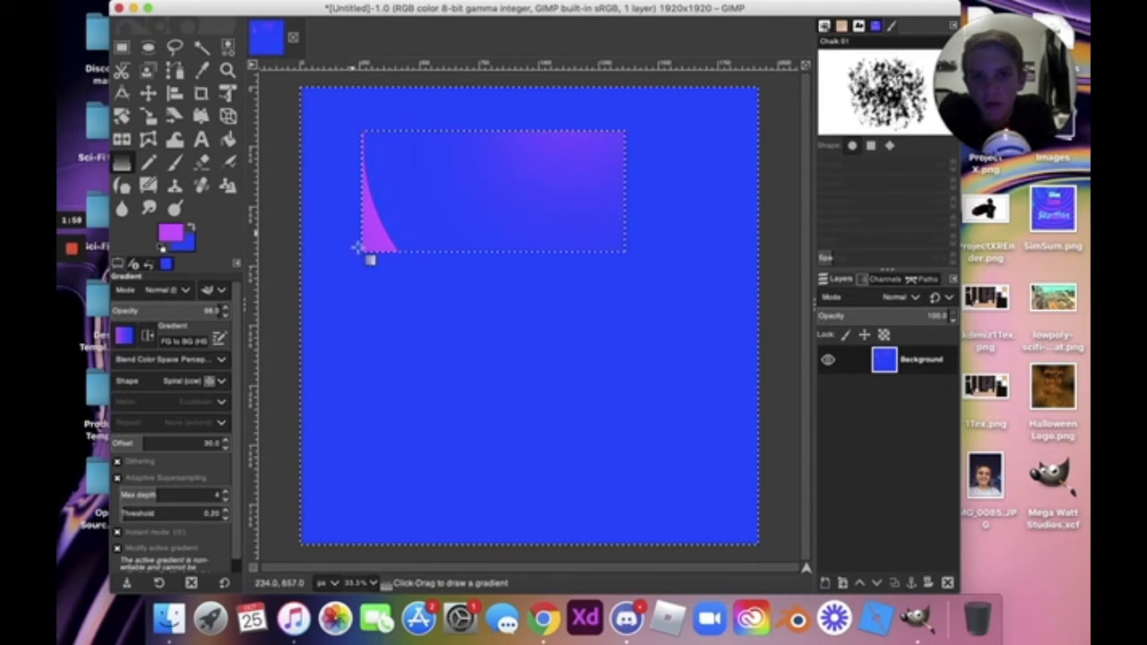
Redraw the spiral gradient several times at different orientations and lengths.
{"action": "left_click_drag", "start_coordinate": [466, 163], "coordinate": [392, 259]}
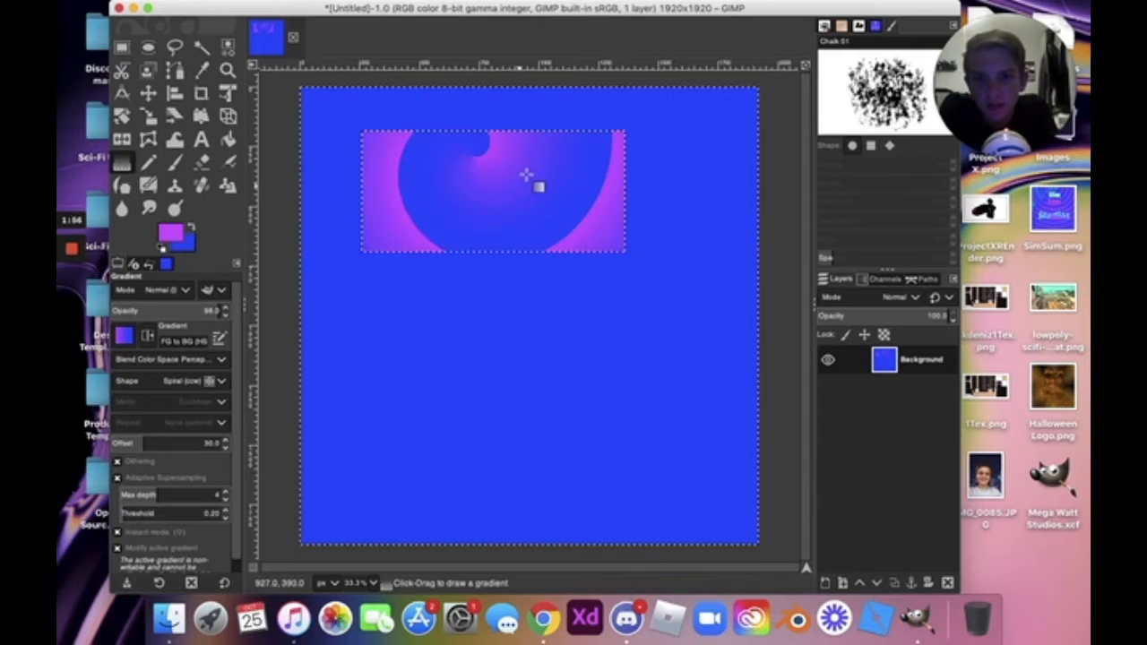
{"action": "left_click_drag", "start_coordinate": [526, 175], "coordinate": [326, 221]}
{"action": "left_click_drag", "start_coordinate": [391, 180], "coordinate": [497, 187]}
{"action": "left_click_drag", "start_coordinate": [462, 133], "coordinate": [607, 228]}
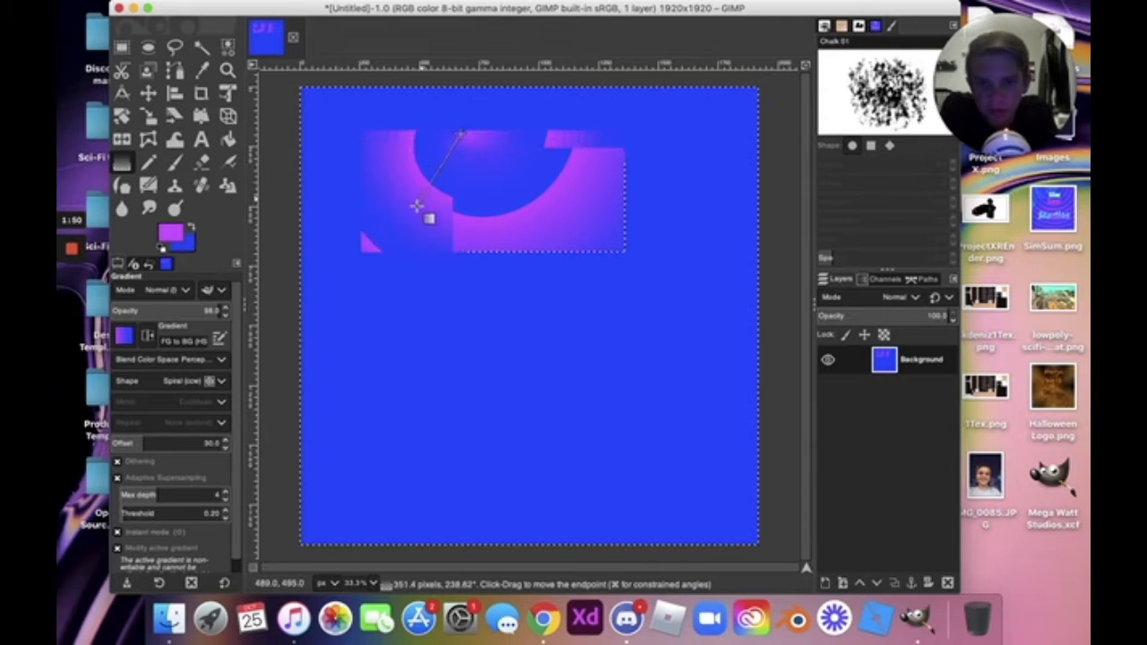
{"action": "left_click_drag", "start_coordinate": [466, 202], "coordinate": [475, 162]}
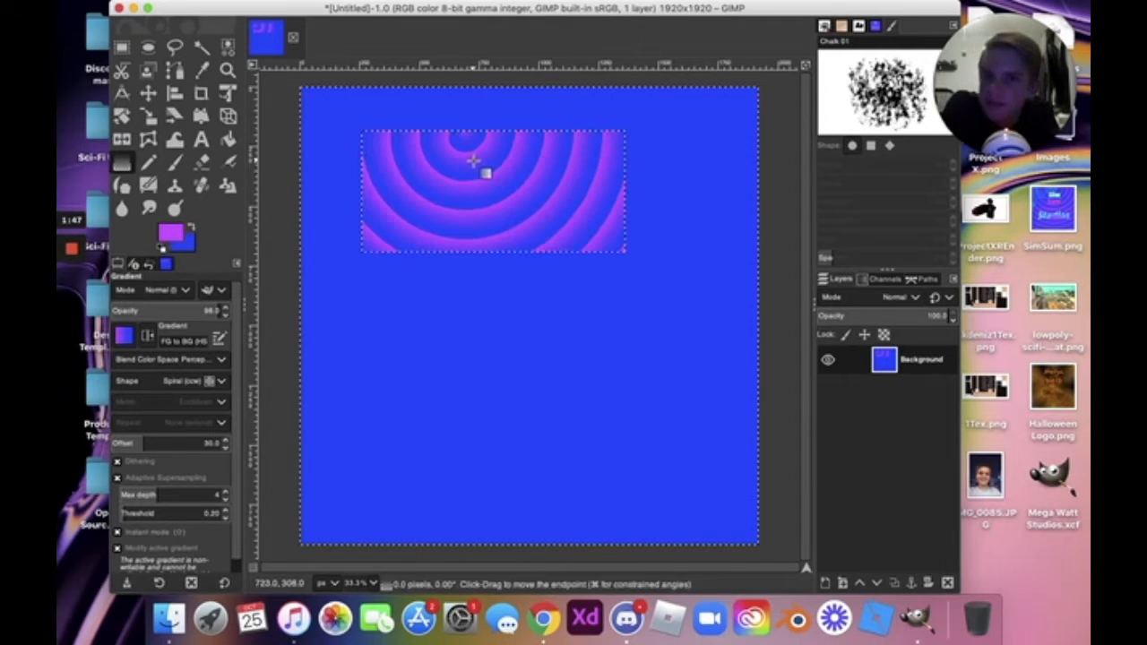
Distort the spiral in perspective, then undo everything back to the plain blue canvas.
{"action": "left_click", "coordinate": [229, 116]}
{"action": "left_click_drag", "start_coordinate": [469, 154], "coordinate": [560, 185]}
{"action": "key", "text": "super+z"}
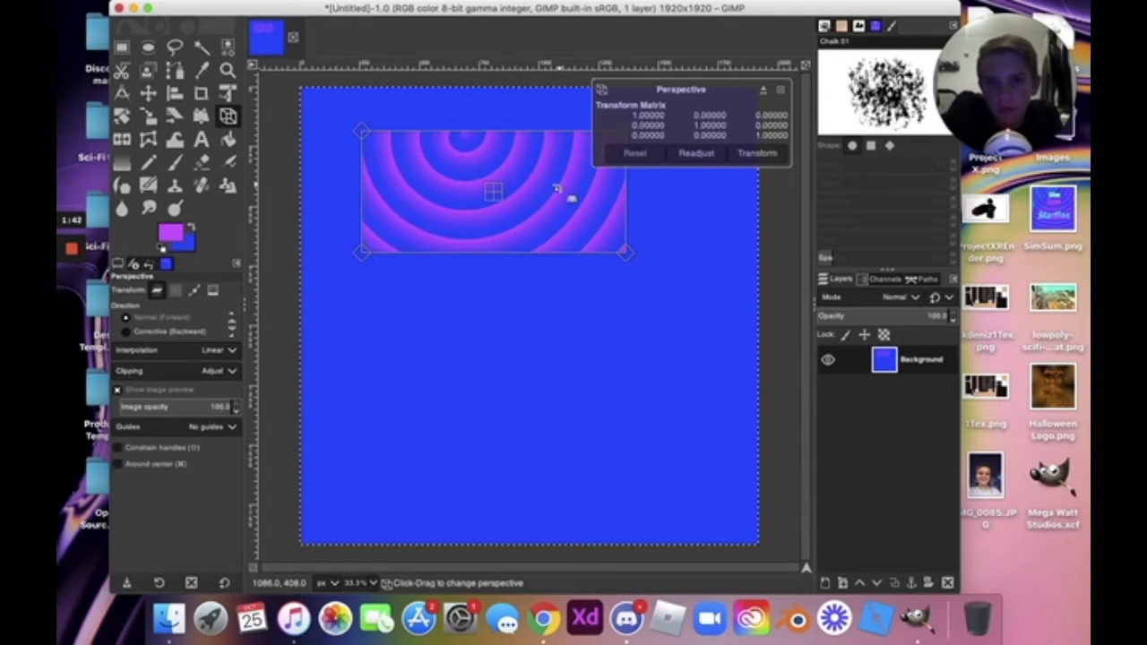
{"action": "key", "text": "super+z"}
{"action": "key", "text": "z"}
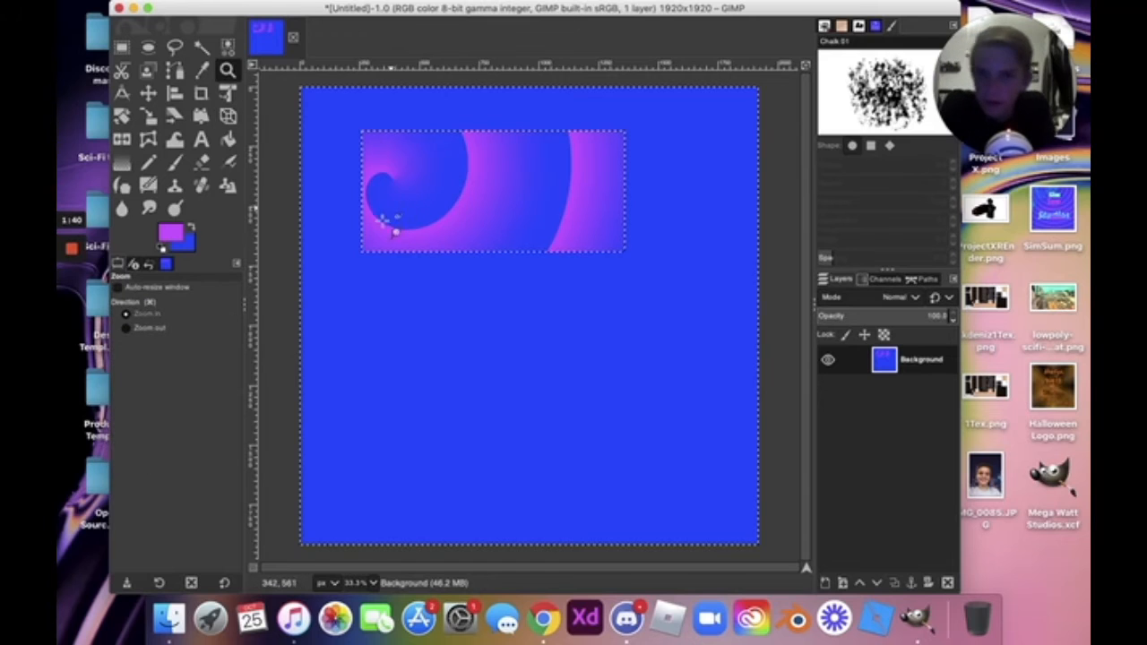
{"action": "key", "text": "super+z"}
{"action": "key", "text": "super+z"}
{"action": "key", "text": "super+z"}
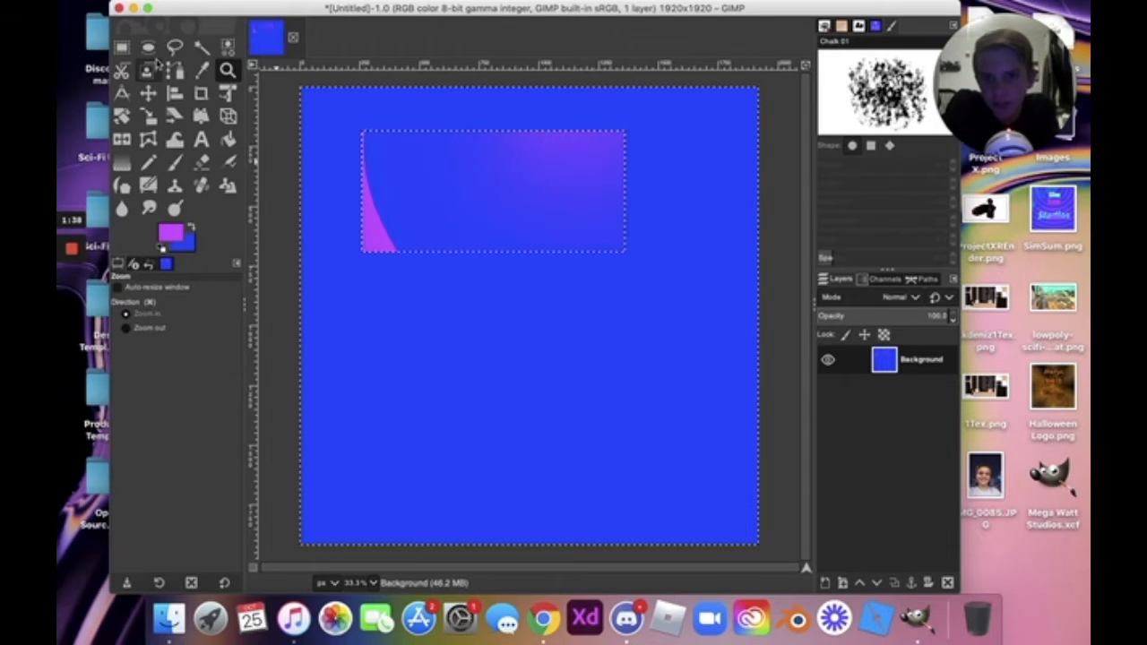
{"action": "key", "text": "super+z"}
{"action": "key", "text": "super+z"}
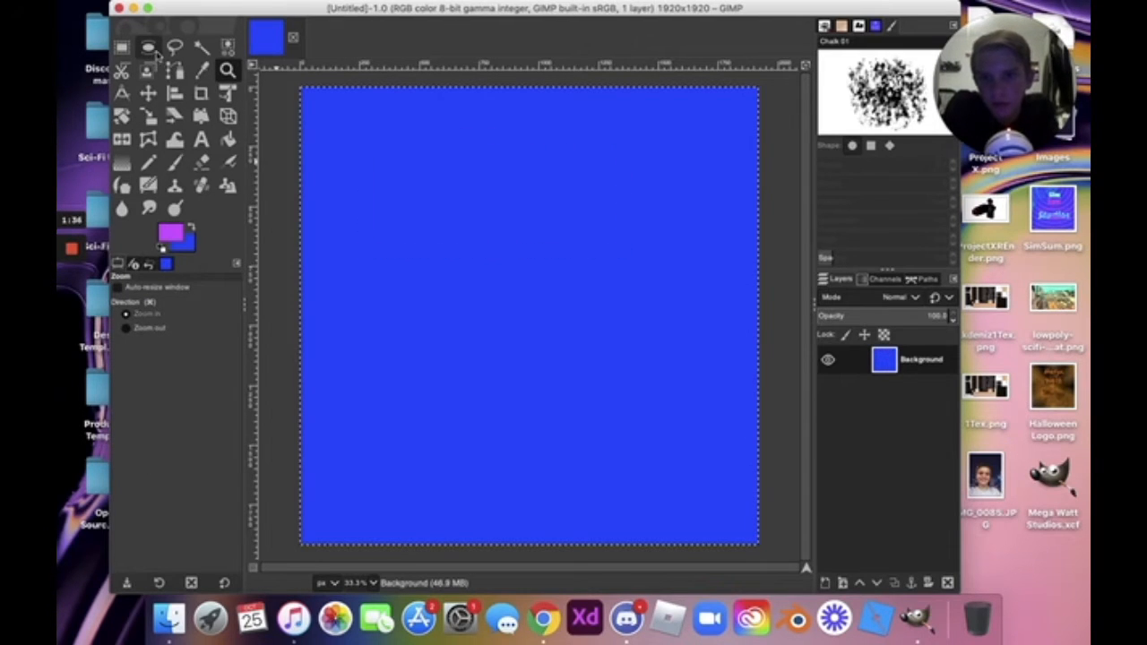
{"action": "left_click", "coordinate": [148, 47]}
{"action": "left_click_drag", "start_coordinate": [369, 112], "coordinate": [651, 171]}
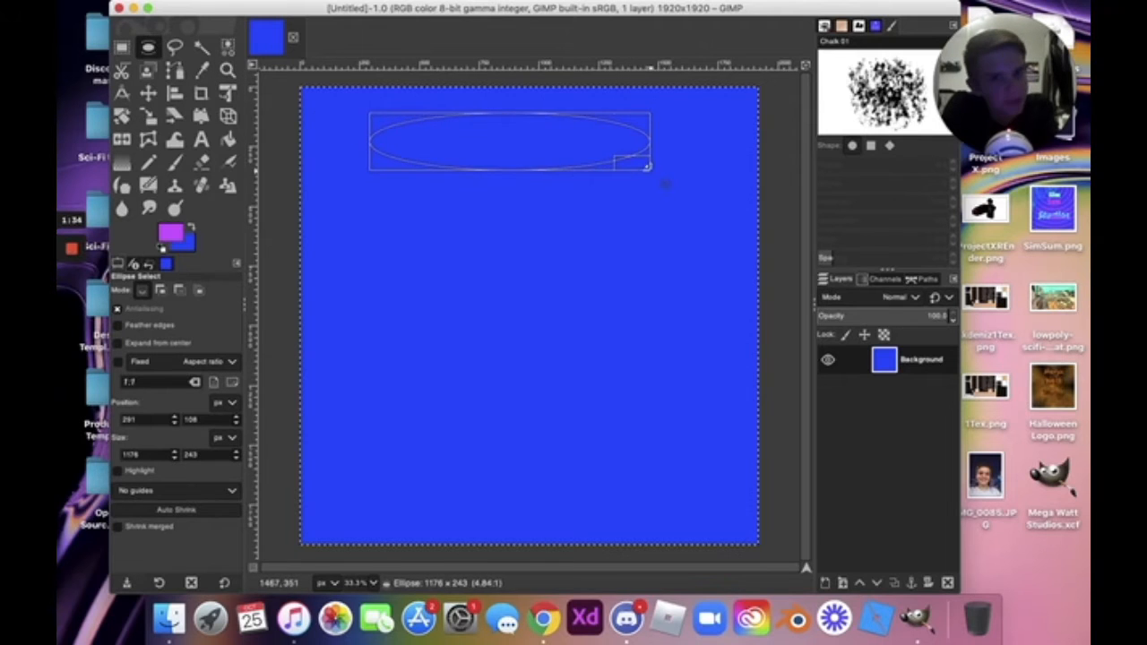
{"action": "key", "text": "g"}
{"action": "left_click_drag", "start_coordinate": [510, 117], "coordinate": [499, 193]}
{"action": "key", "text": "Return"}
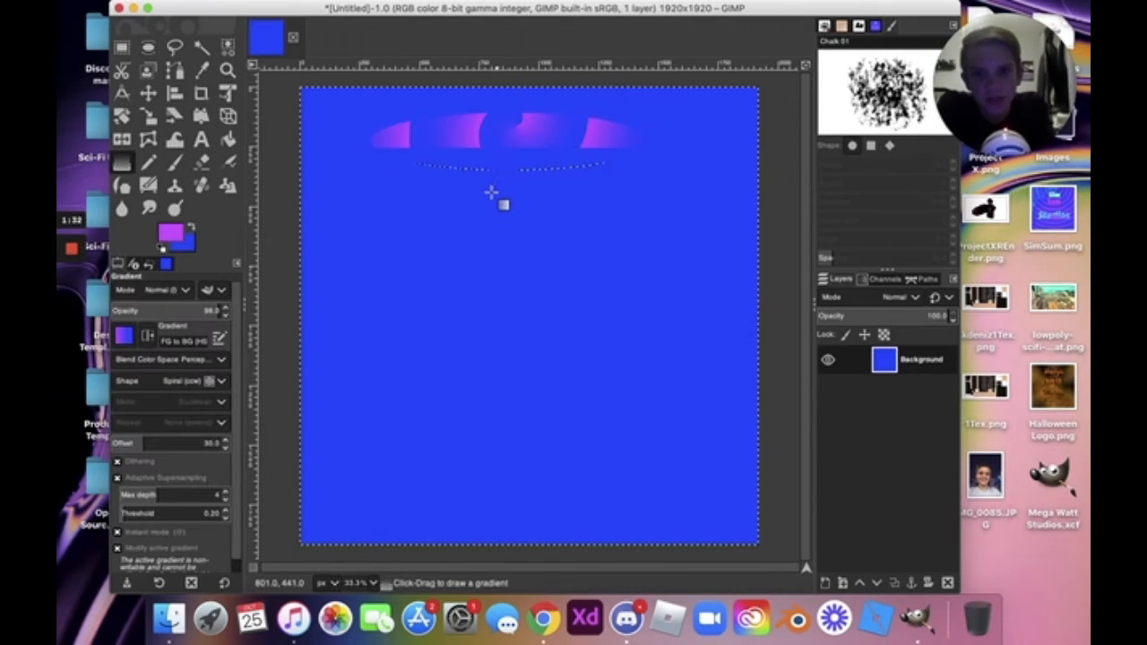
{"action": "key", "text": "super+z"}
{"action": "key", "text": "super+z"}
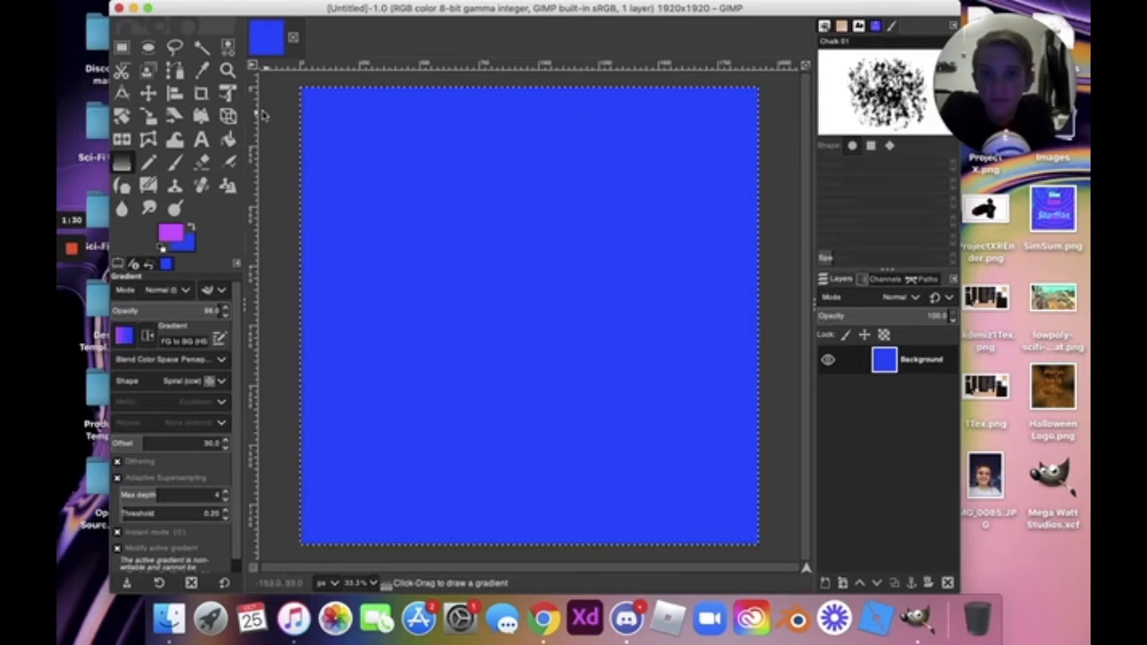
{"action": "left_click", "coordinate": [175, 46]}
{"action": "left_click_drag", "start_coordinate": [402, 130], "coordinate": [369, 210]}
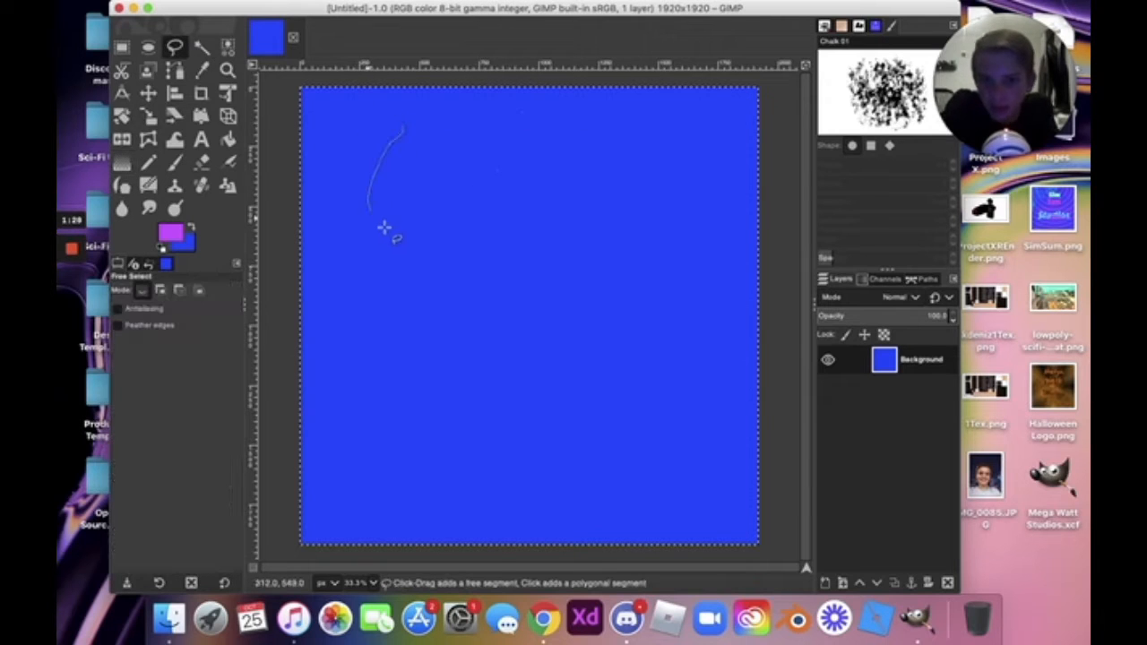
{"action": "mouse_move", "coordinate": [385, 301]}
{"action": "left_mouse_down"}
{"action": "mouse_move", "coordinate": [483, 313]}
{"action": "mouse_move", "coordinate": [567, 196]}
{"action": "mouse_move", "coordinate": [532, 163]}
{"action": "mouse_move", "coordinate": [422, 117]}
{"action": "left_mouse_up"}
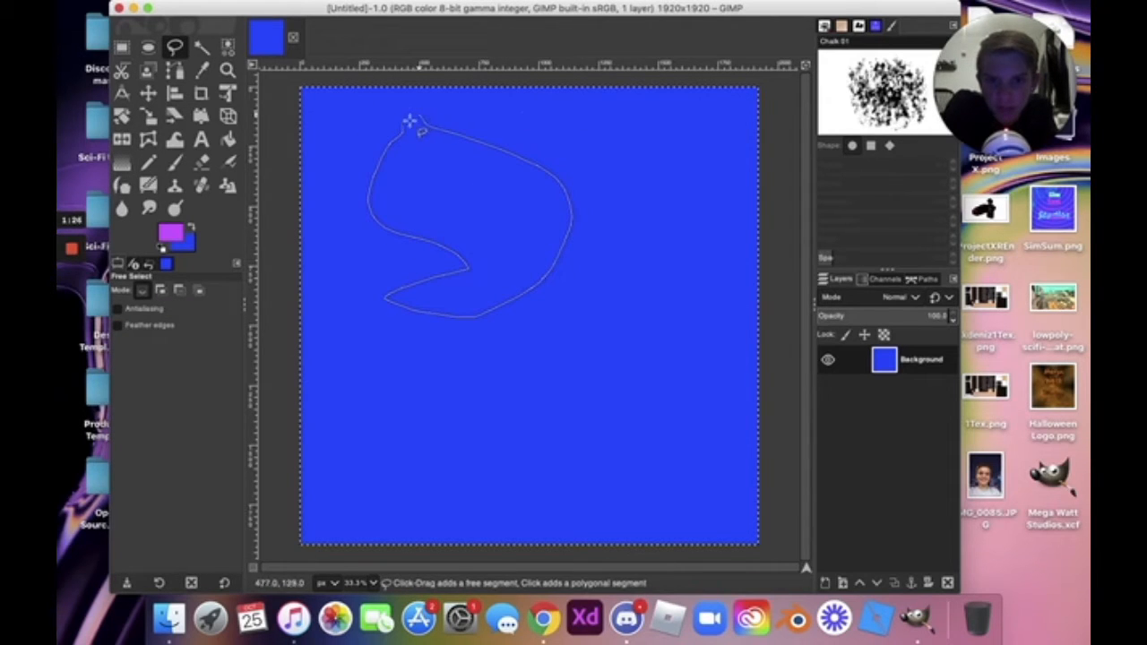
{"action": "key", "text": "Return"}
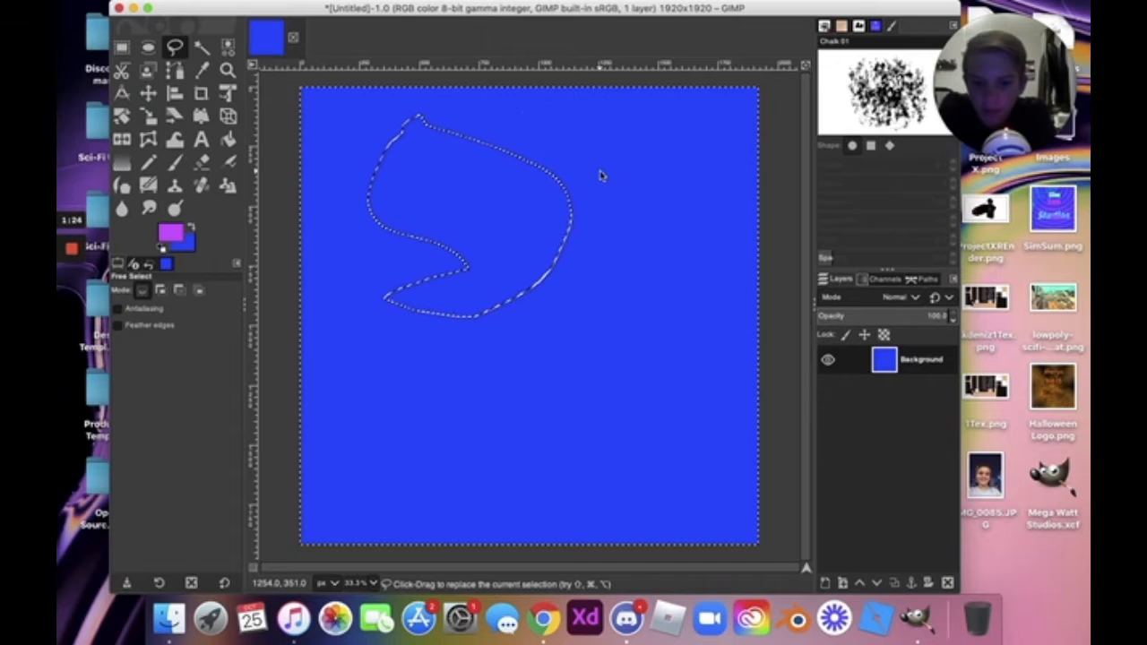
{"action": "key", "text": "shift+super+a"}
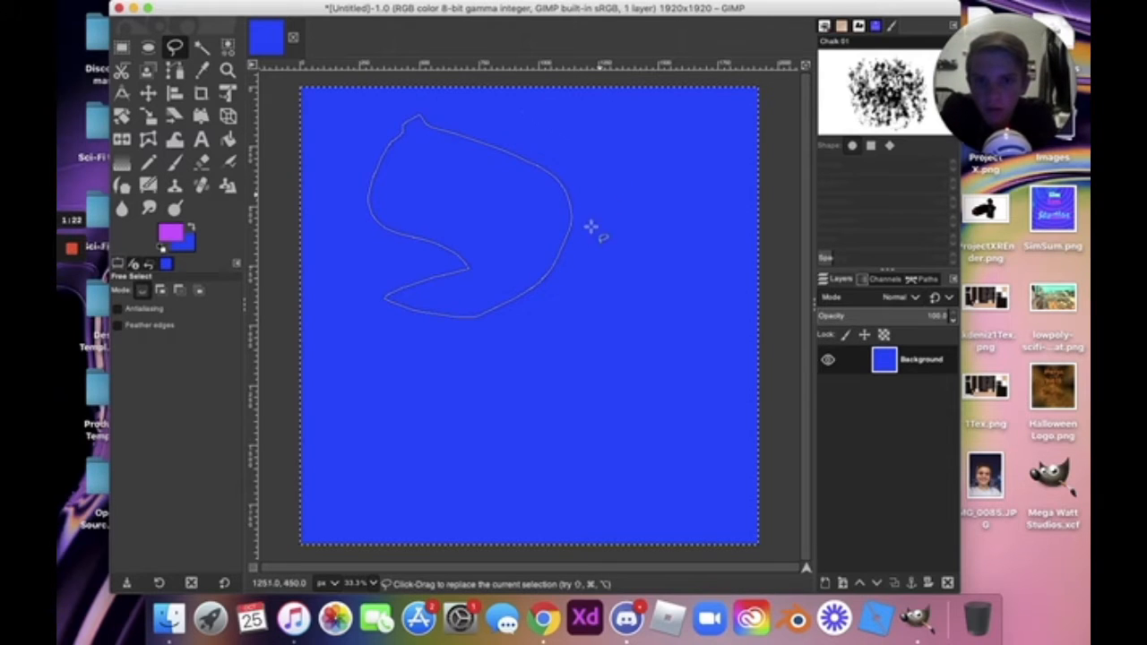
{"action": "right_click", "coordinate": [506, 177]}
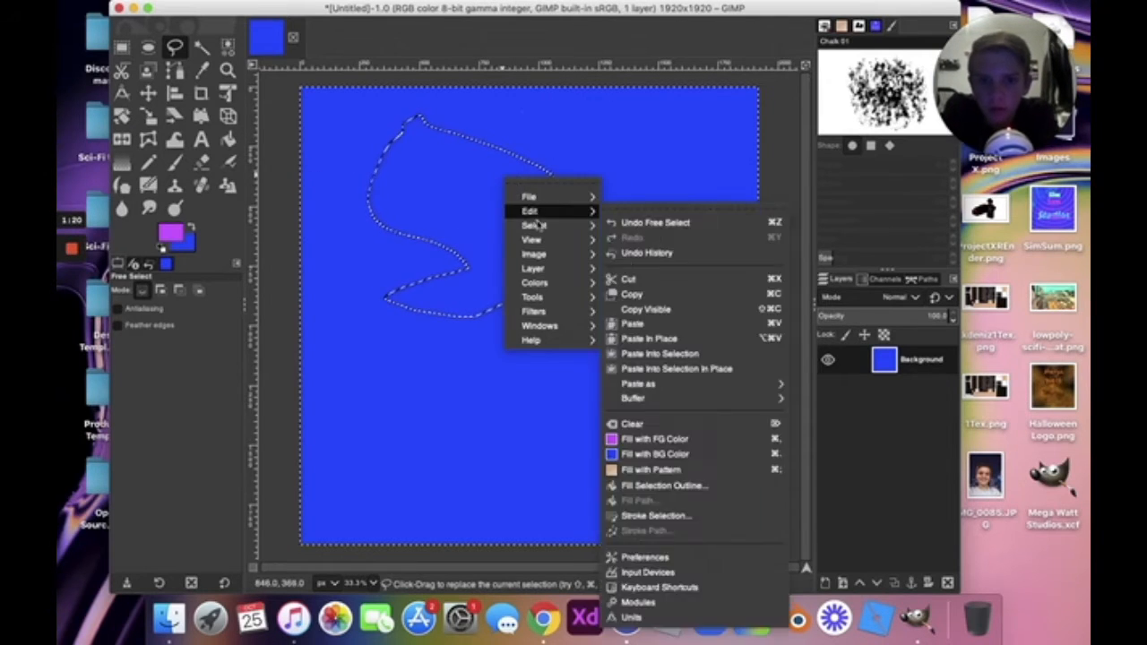
{"action": "mouse_move", "coordinate": [541, 227]}
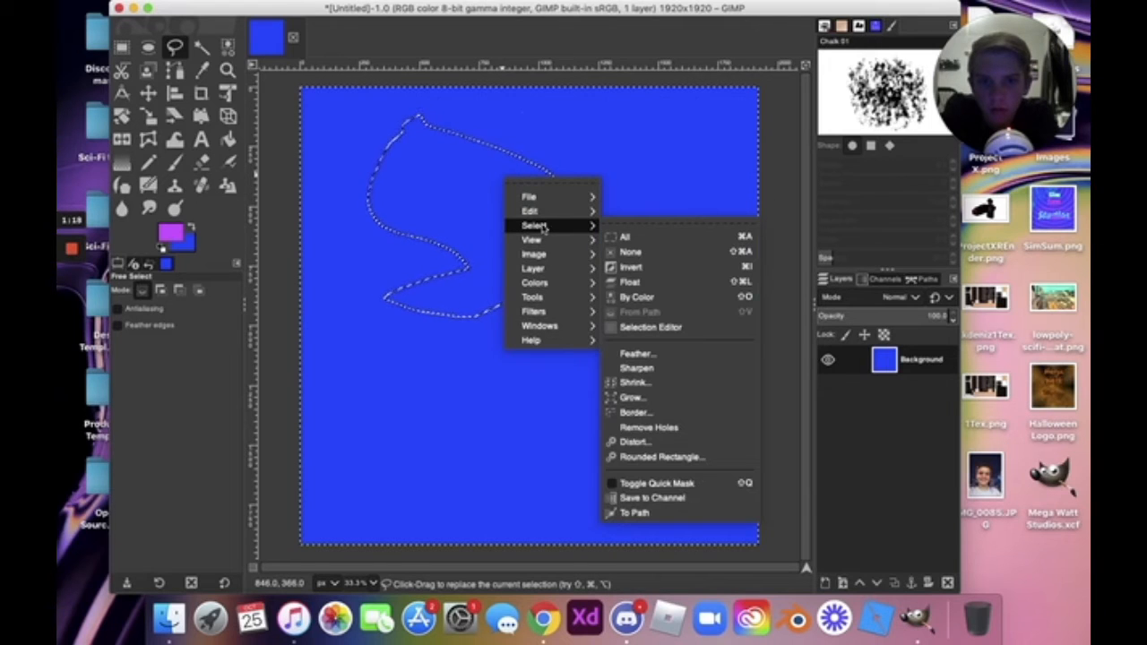
{"action": "left_click", "coordinate": [411, 196]}
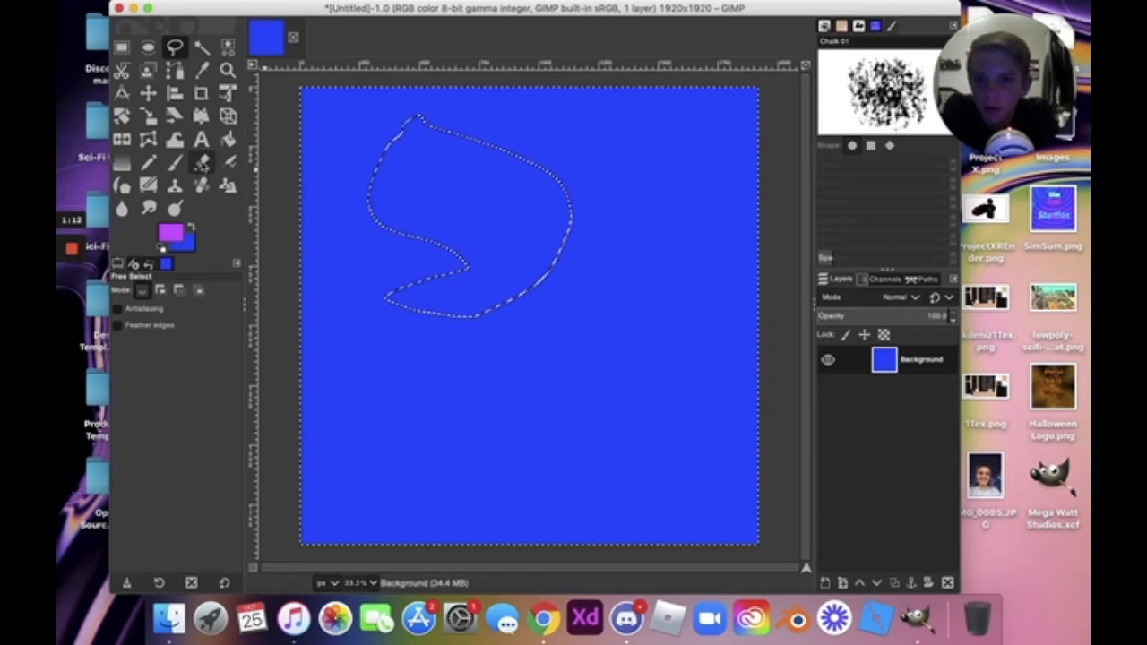
{"action": "key", "text": "g"}
{"action": "left_click_drag", "start_coordinate": [436, 159], "coordinate": [449, 208]}
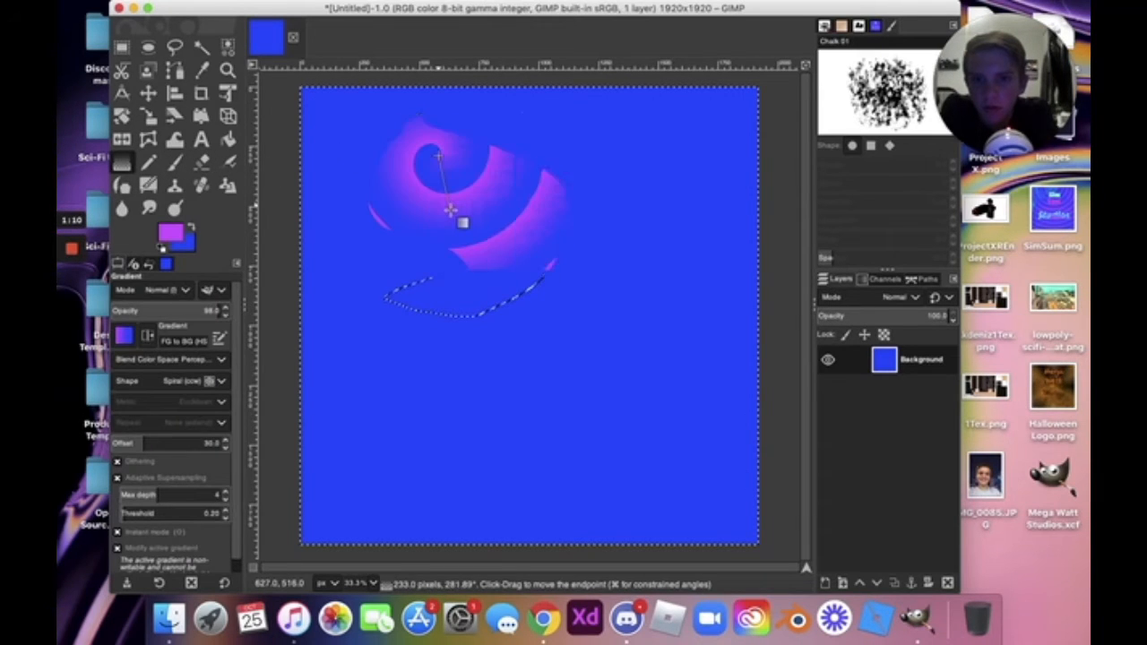
{"action": "key", "text": "Return"}
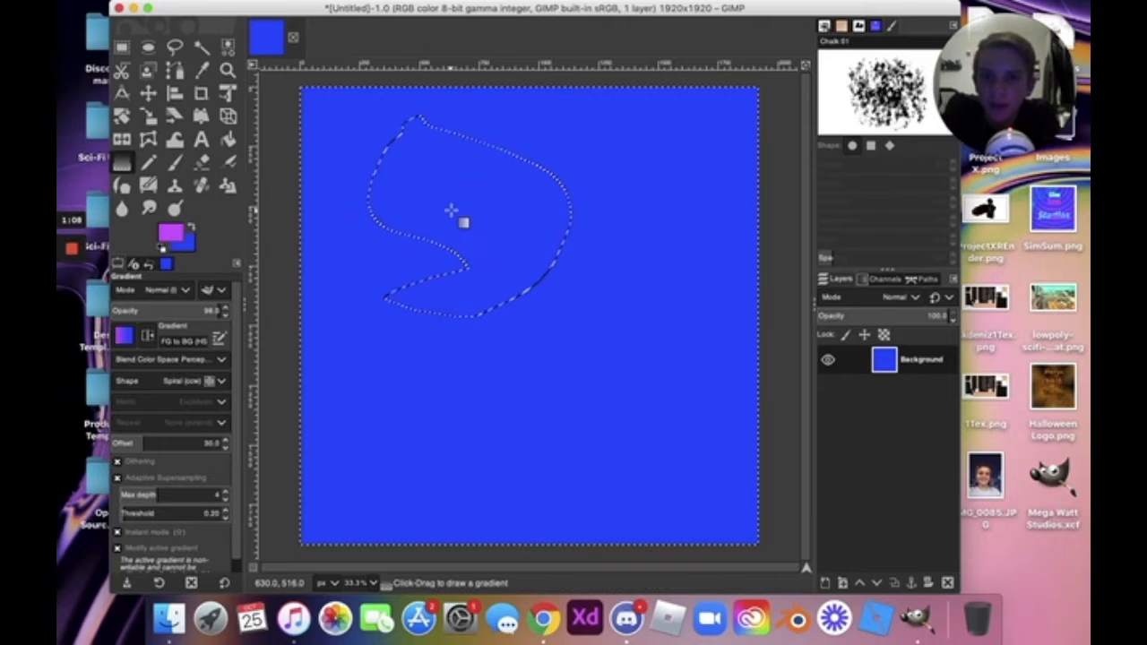
{"action": "key", "text": "super+z"}
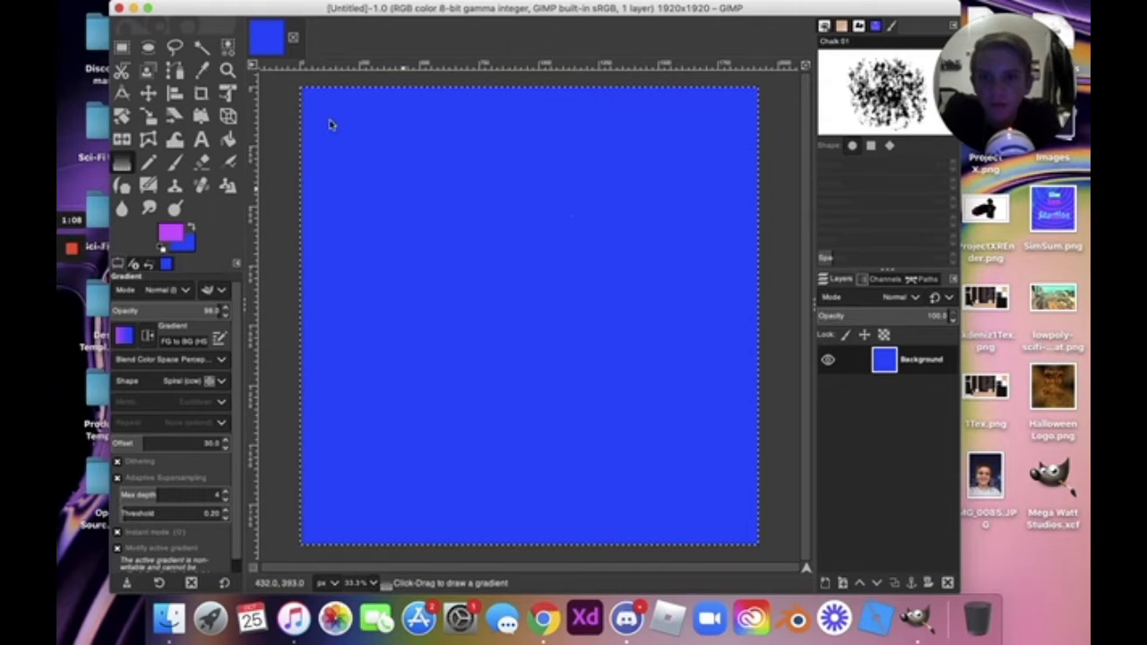
Select the blue canvas with Fuzzy Select and drag a vertical spiral gradient to fill it.
{"action": "left_click", "coordinate": [203, 49]}
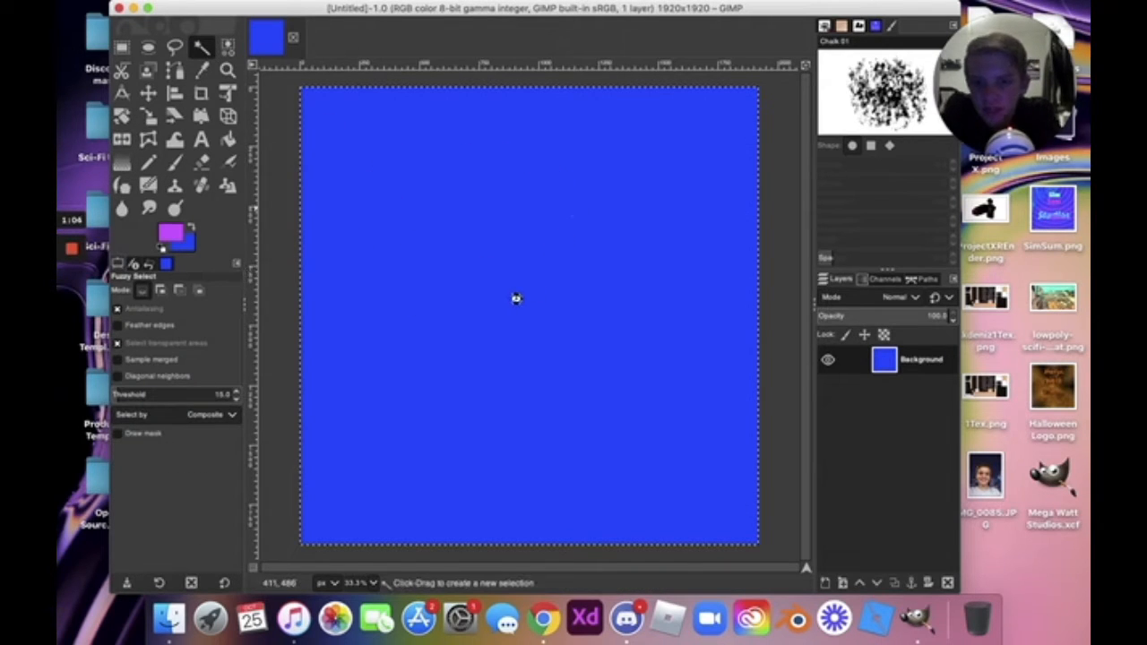
{"action": "left_click", "coordinate": [516, 298]}
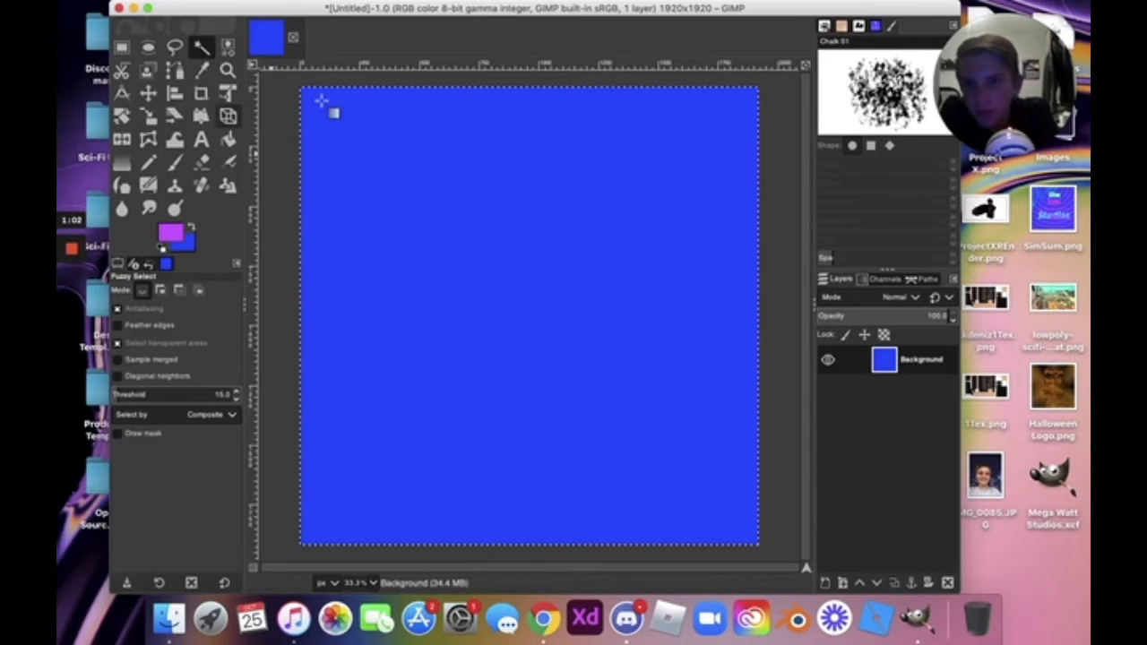
{"action": "key", "text": "g"}
{"action": "left_click_drag", "start_coordinate": [538, 111], "coordinate": [537, 338]}
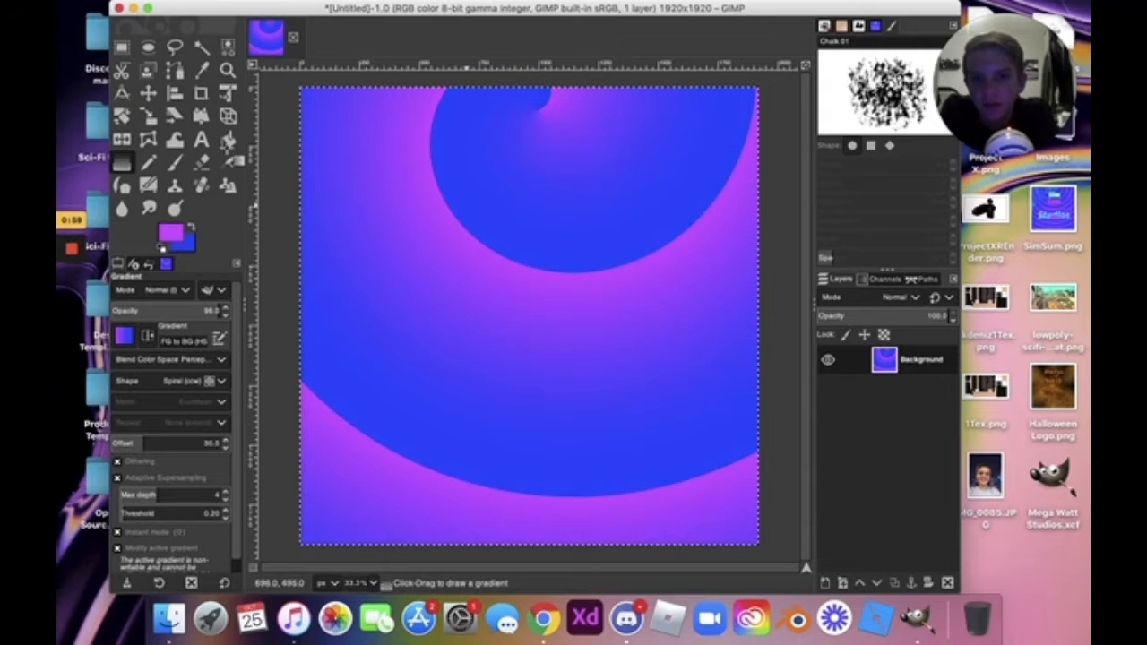
Try several Fuzzy Select drags to pick spiral regions by colour.
{"action": "left_click", "coordinate": [202, 48]}
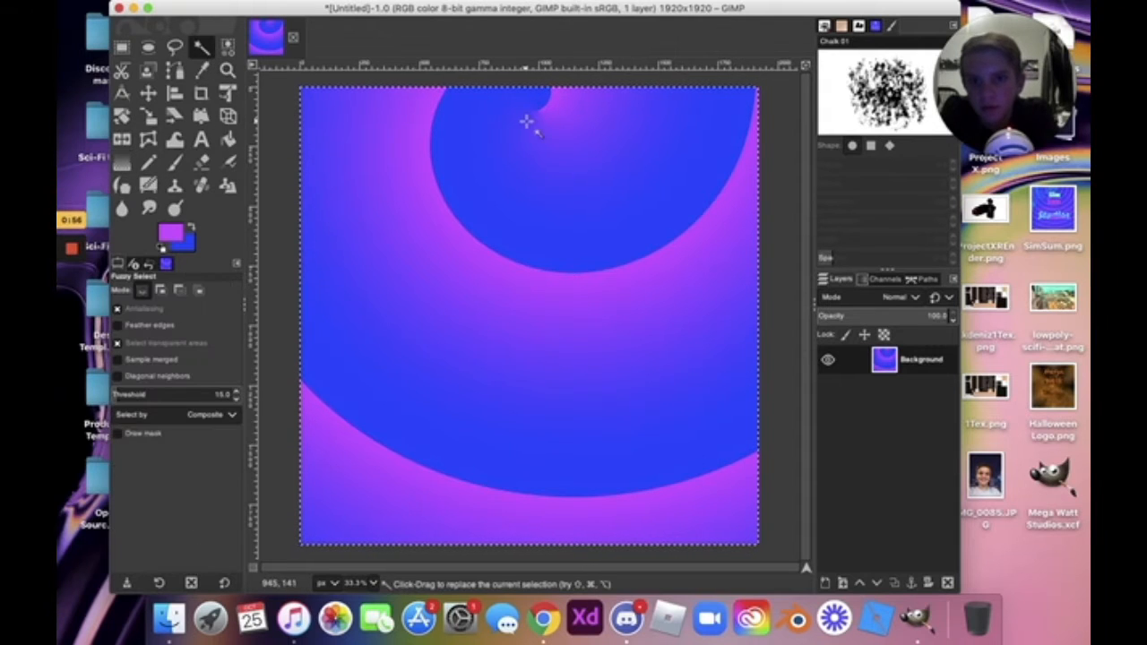
{"action": "left_click_drag", "start_coordinate": [528, 117], "coordinate": [530, 235]}
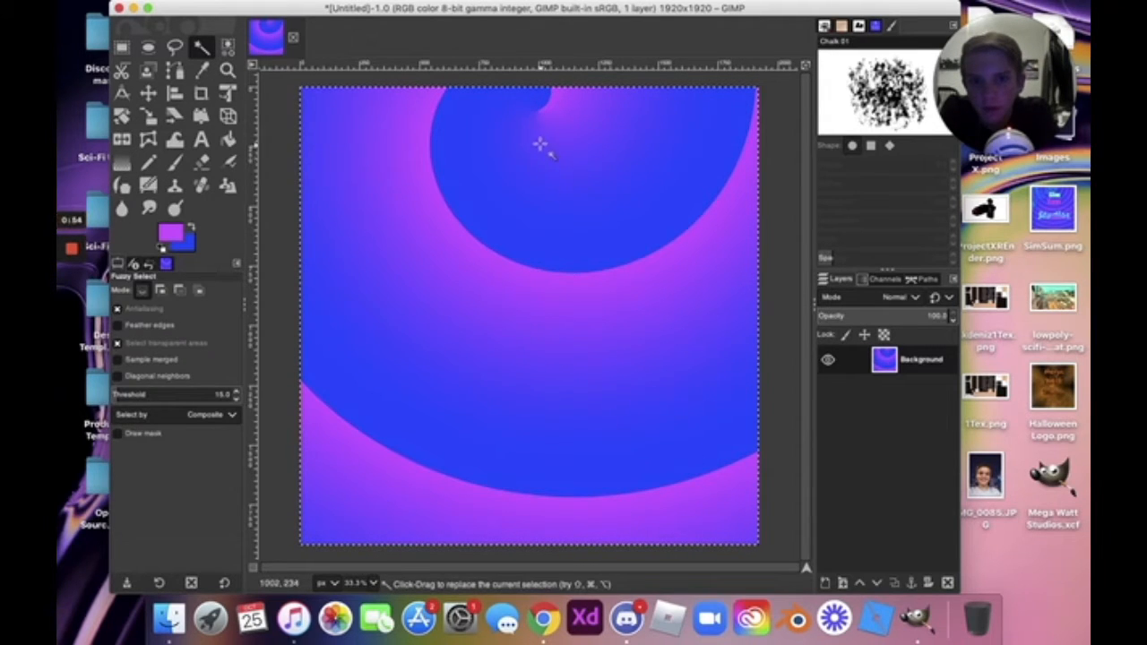
{"action": "left_click_drag", "start_coordinate": [540, 145], "coordinate": [582, 409]}
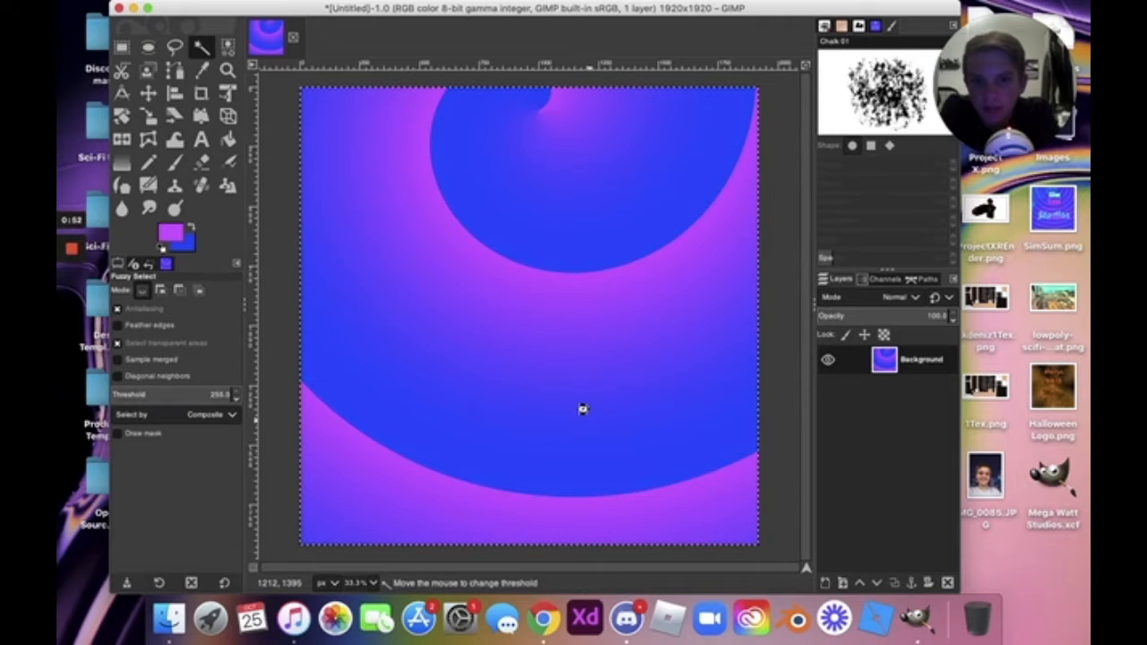
{"action": "left_click_drag", "start_coordinate": [560, 287], "coordinate": [552, 318]}
{"action": "left_click_drag", "start_coordinate": [575, 392], "coordinate": [575, 393]}
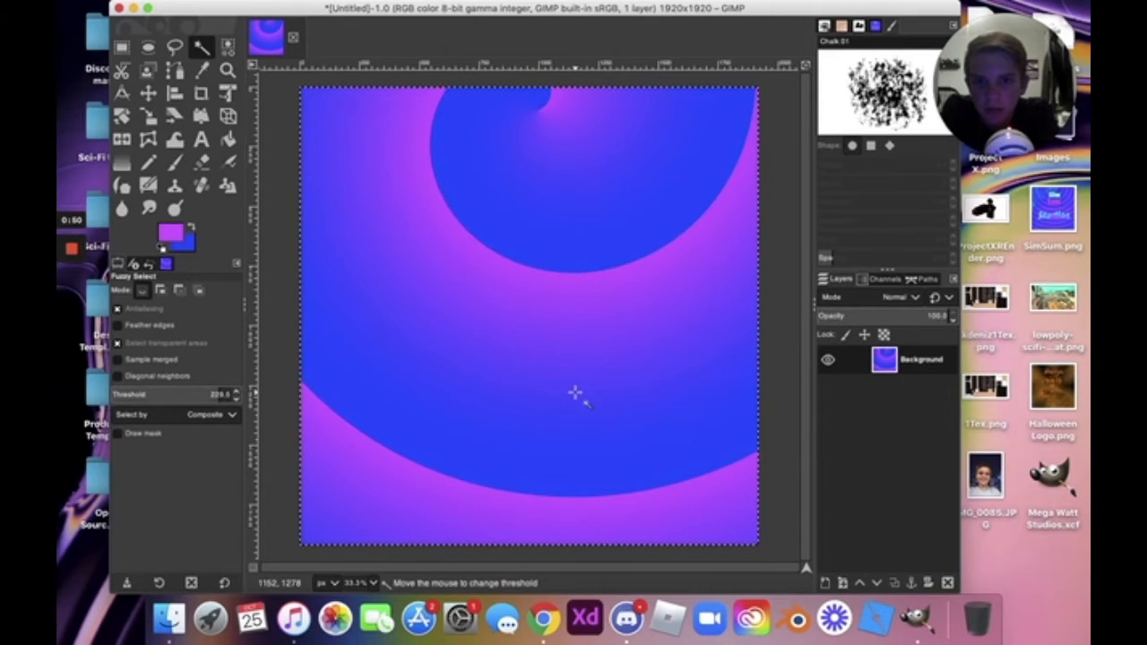
{"action": "left_click_drag", "start_coordinate": [544, 284], "coordinate": [560, 324]}
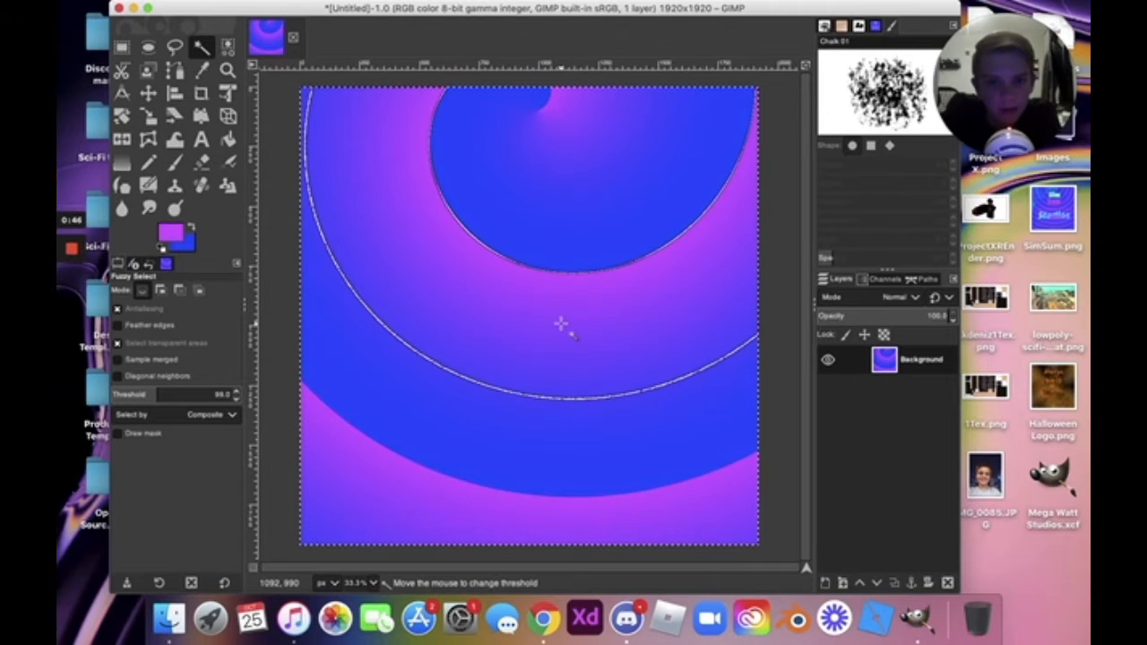
{"action": "left_click_drag", "start_coordinate": [528, 457], "coordinate": [534, 458]}
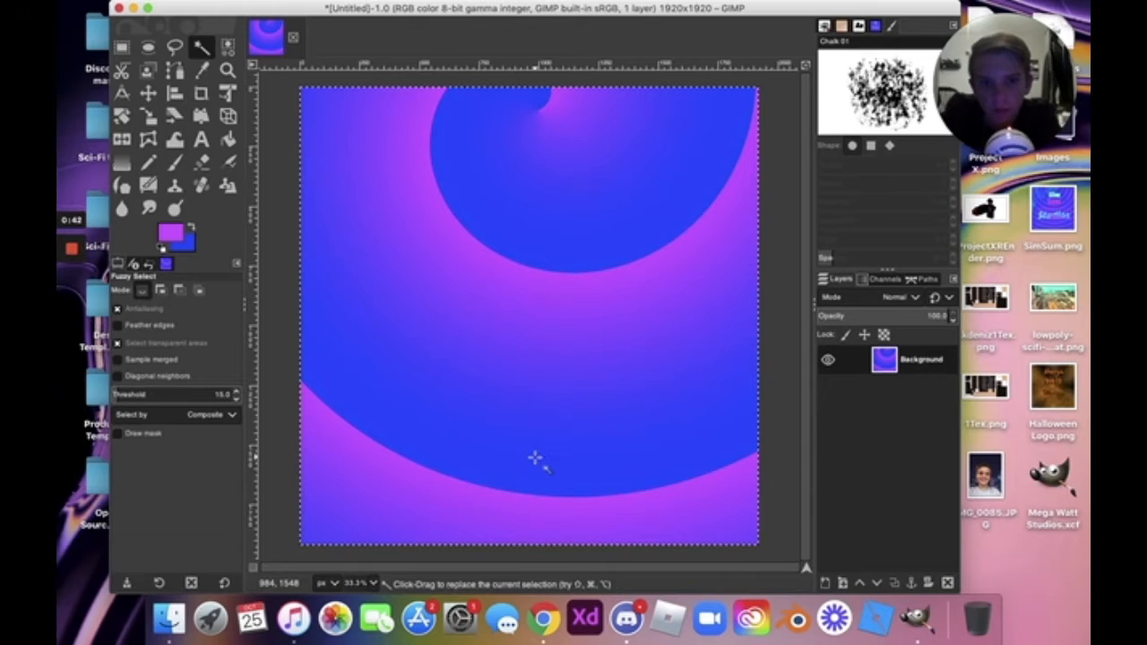
Swap the colours and back to keep magenta as foreground, then choose Select by Color (Shift+O).
{"action": "key", "text": "x"}
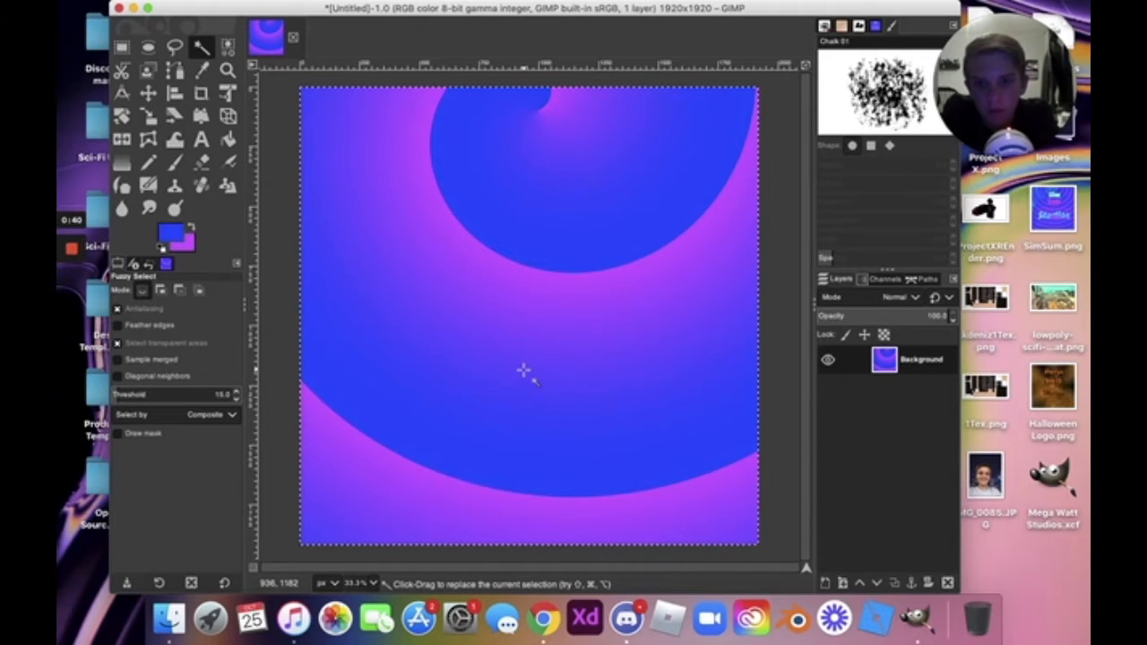
{"action": "key", "text": "x"}
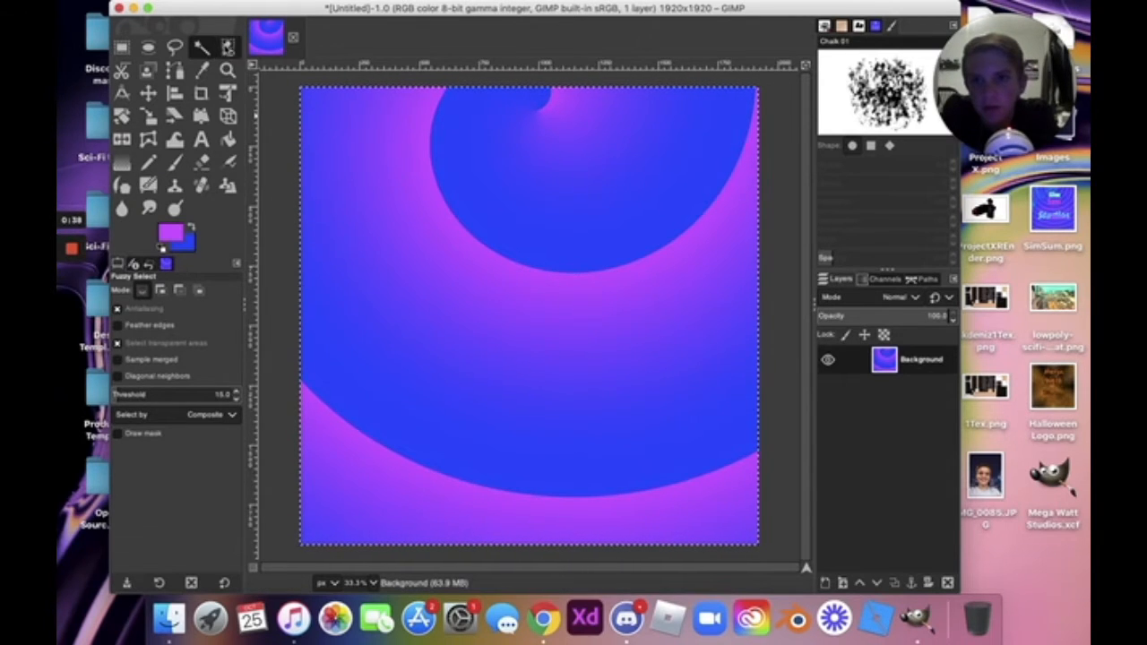
{"action": "key", "text": "shift+o"}
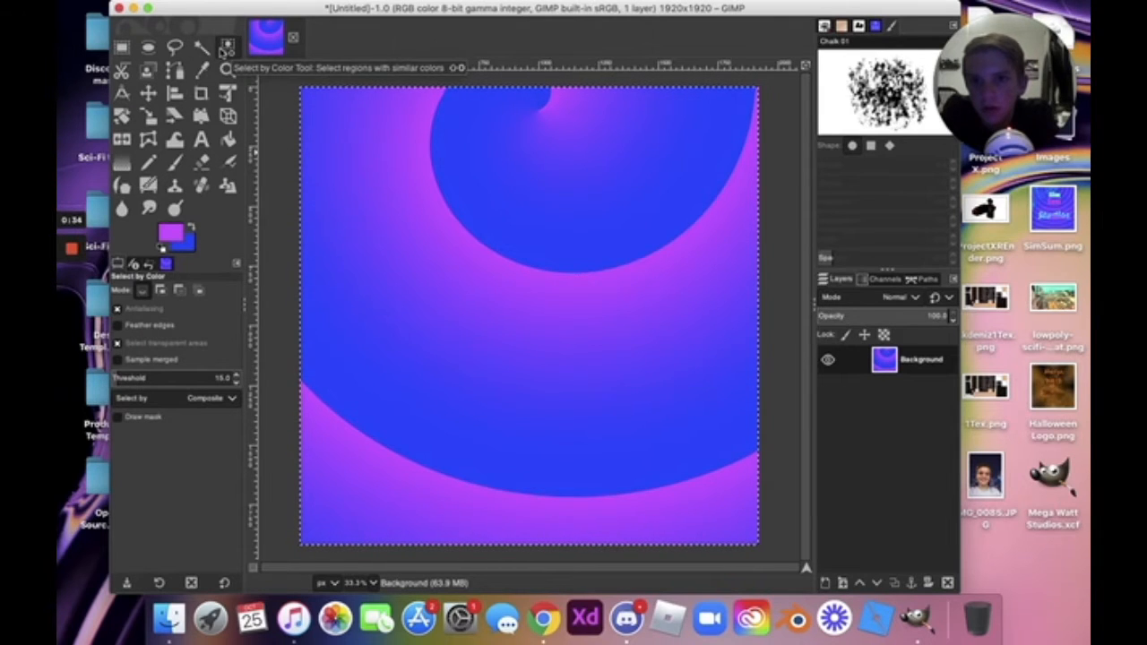
Select the magenta, then blue spiral regions by colour, and undo a trial vertical gradient fill.
{"action": "left_click", "coordinate": [428, 142]}
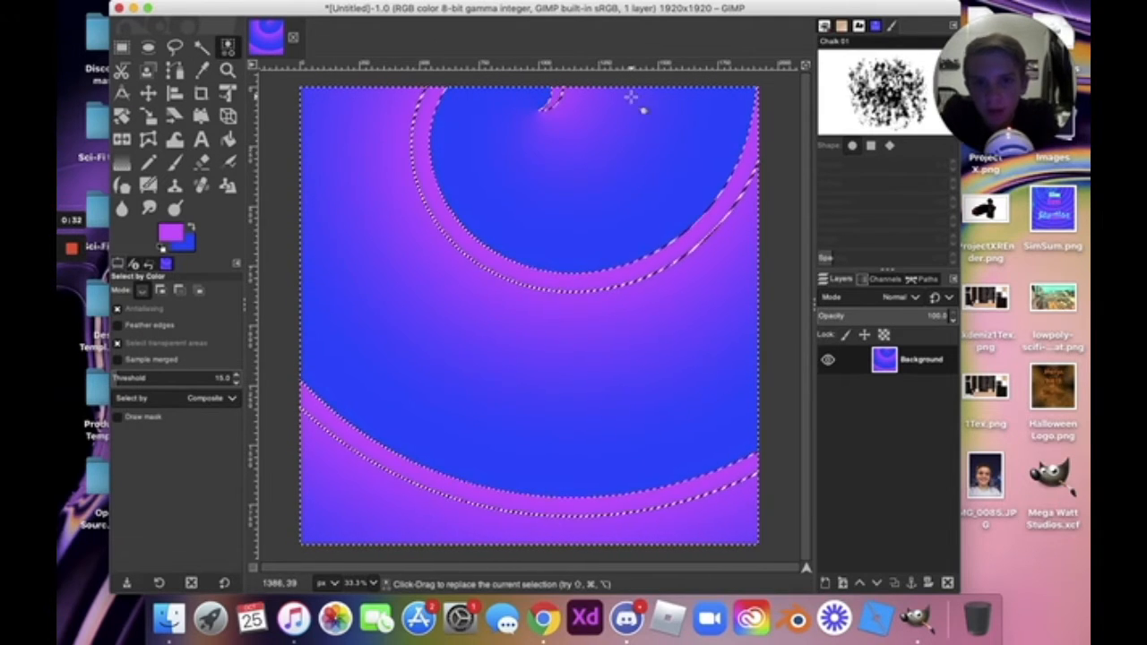
{"action": "left_click", "coordinate": [427, 388]}
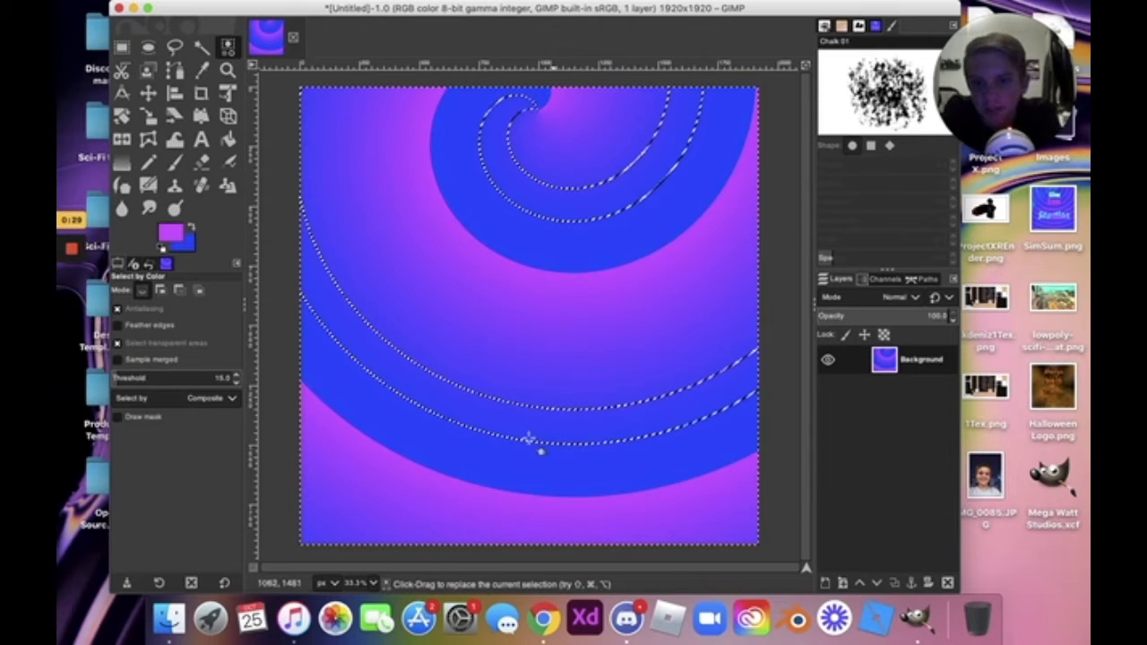
{"action": "left_click", "coordinate": [508, 459]}
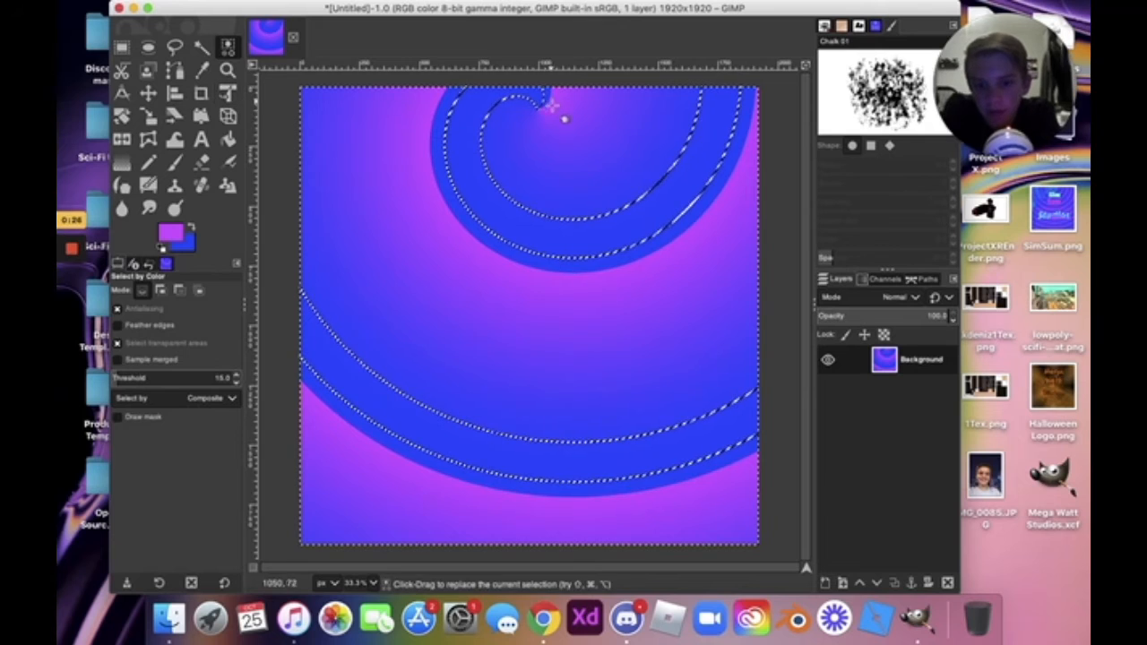
{"action": "key", "text": "g"}
{"action": "left_click_drag", "start_coordinate": [535, 218], "coordinate": [535, 285]}
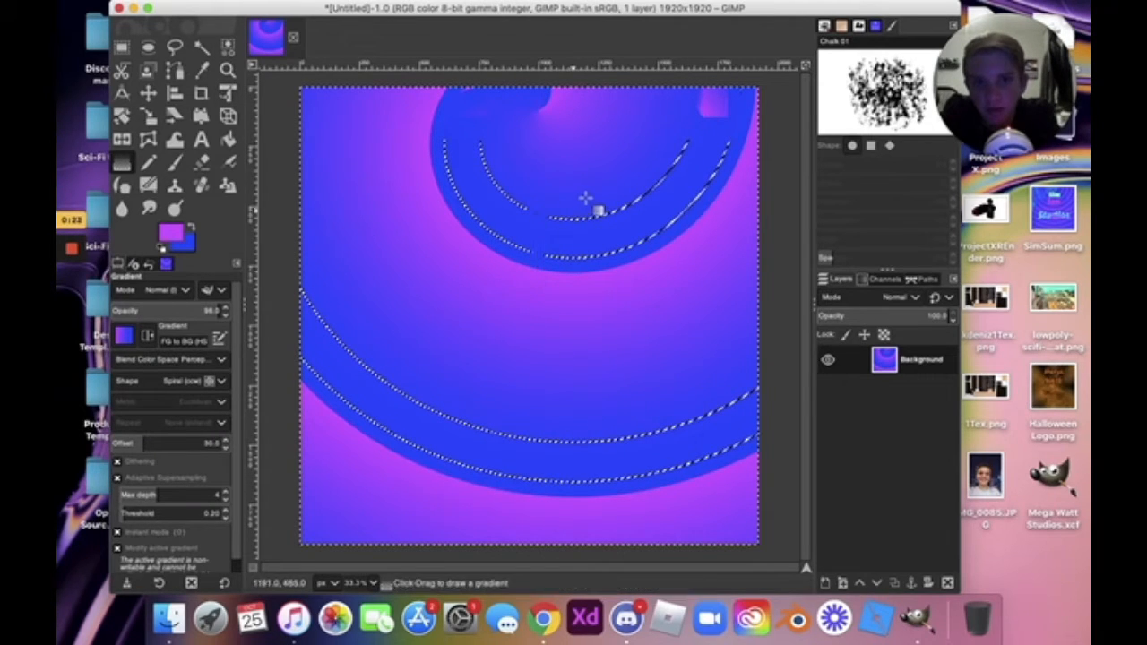
{"action": "key", "text": "super+z"}
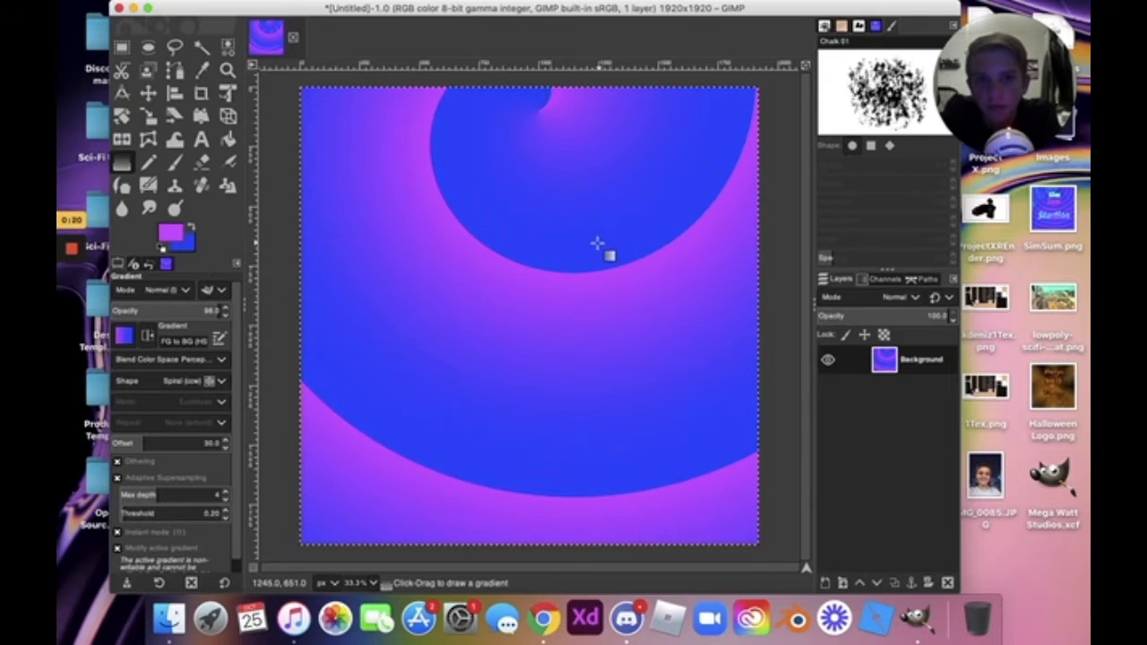
{"action": "key", "text": "super+z"}
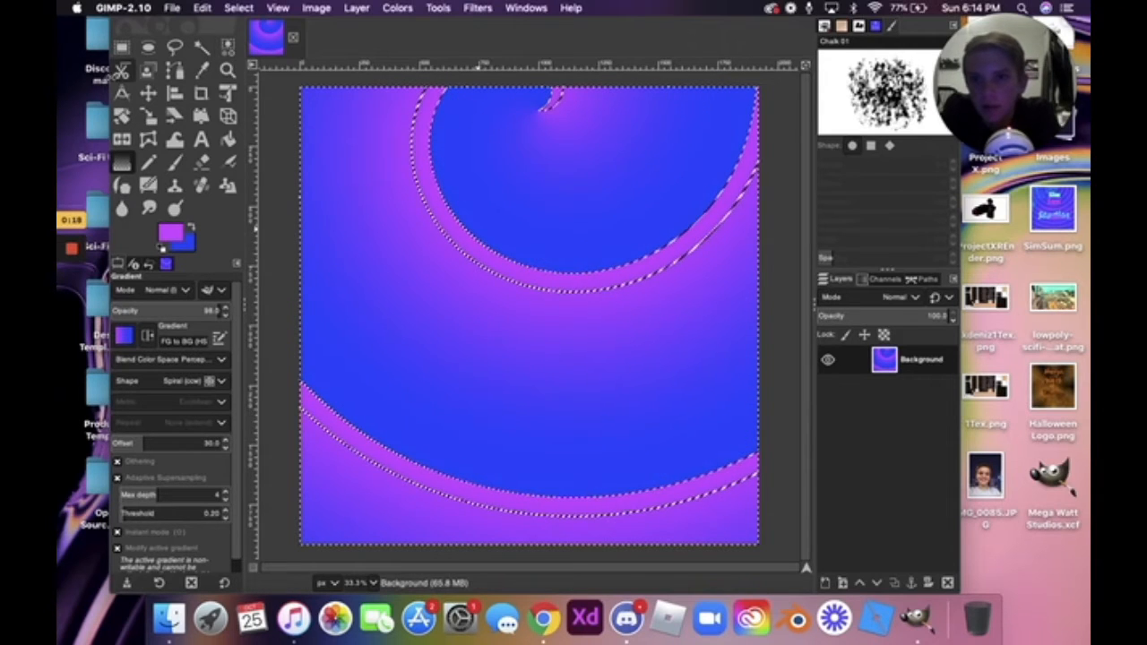
{"action": "left_click", "coordinate": [122, 70]}
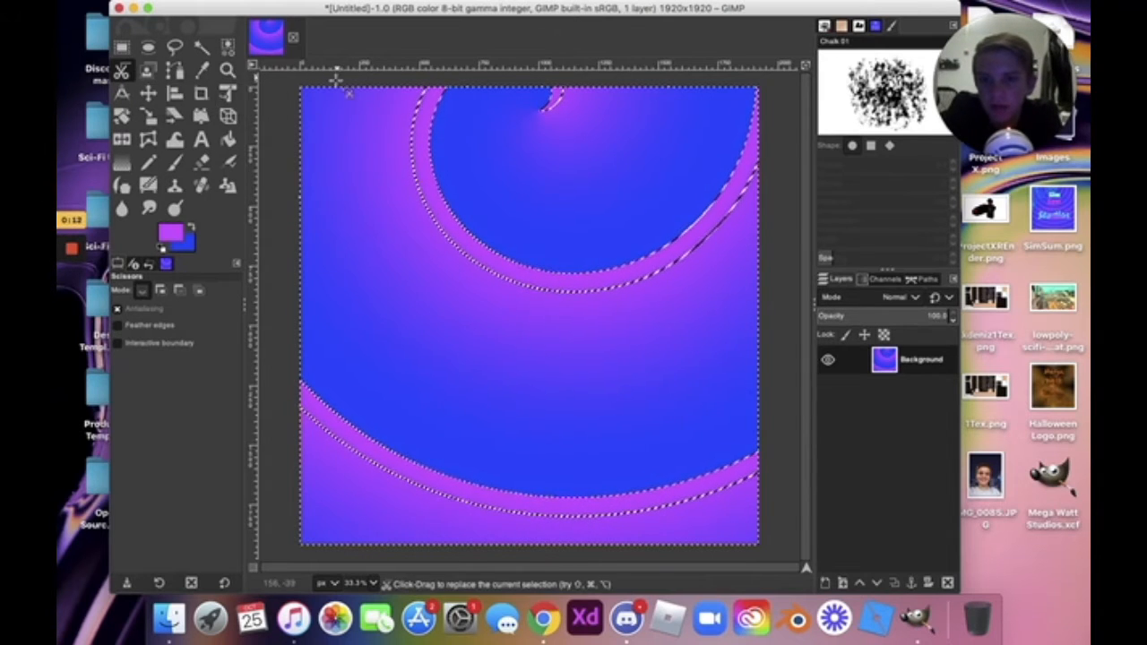
{"action": "left_click", "coordinate": [443, 246]}
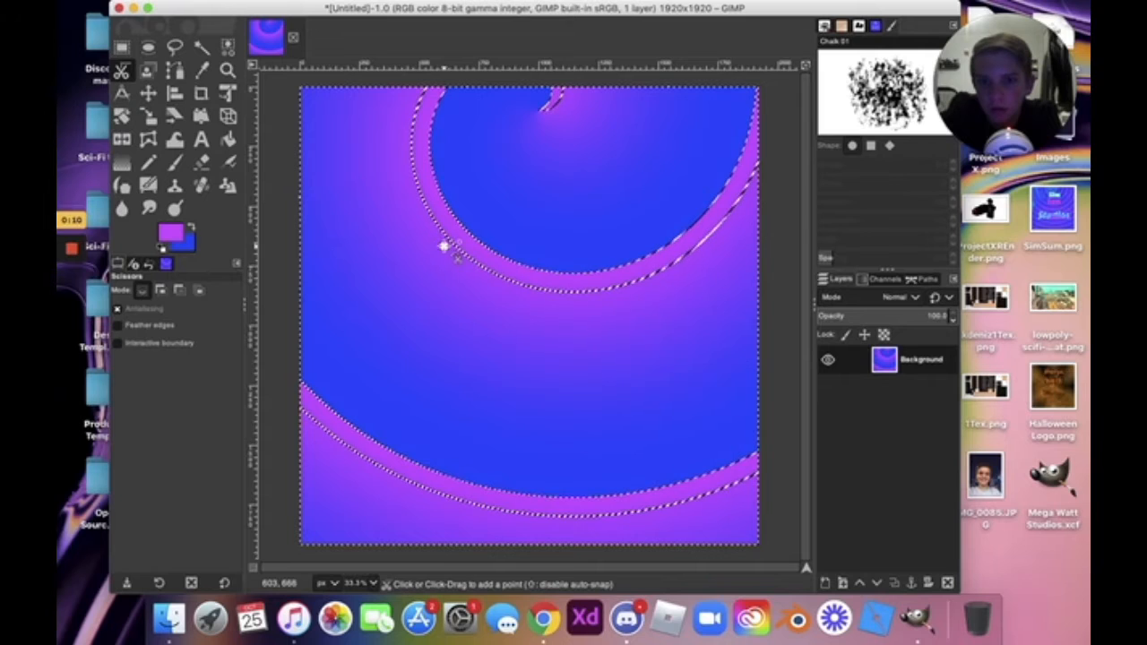
{"action": "left_click", "coordinate": [578, 178]}
{"action": "left_click", "coordinate": [619, 182]}
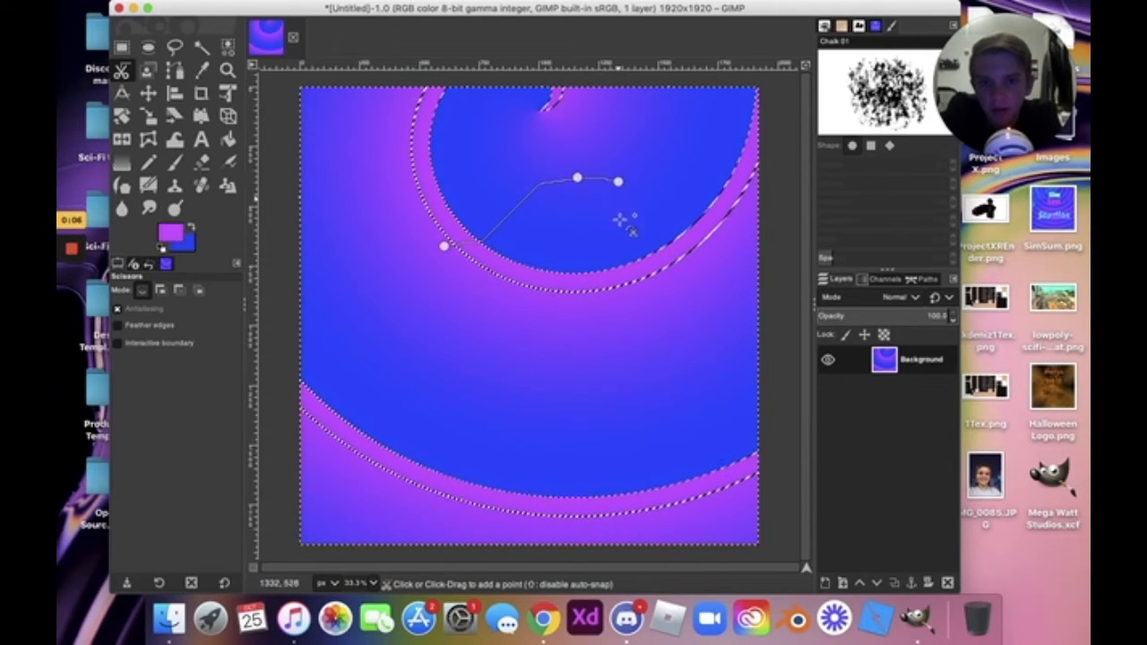
{"action": "left_click", "coordinate": [562, 360]}
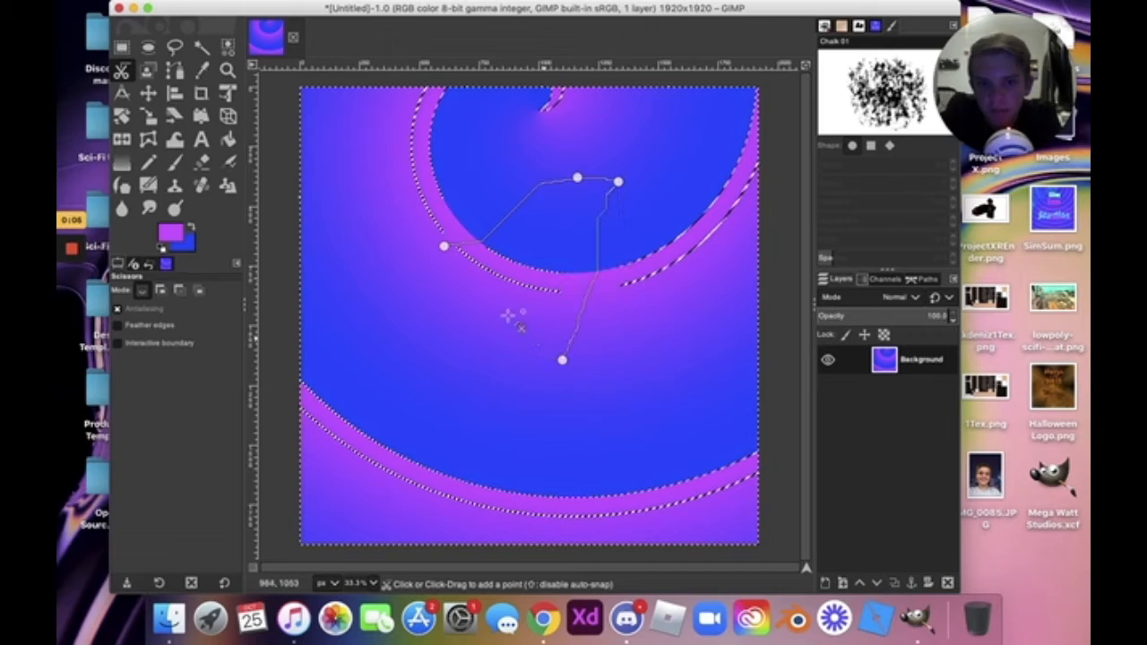
{"action": "left_click", "coordinate": [447, 247]}
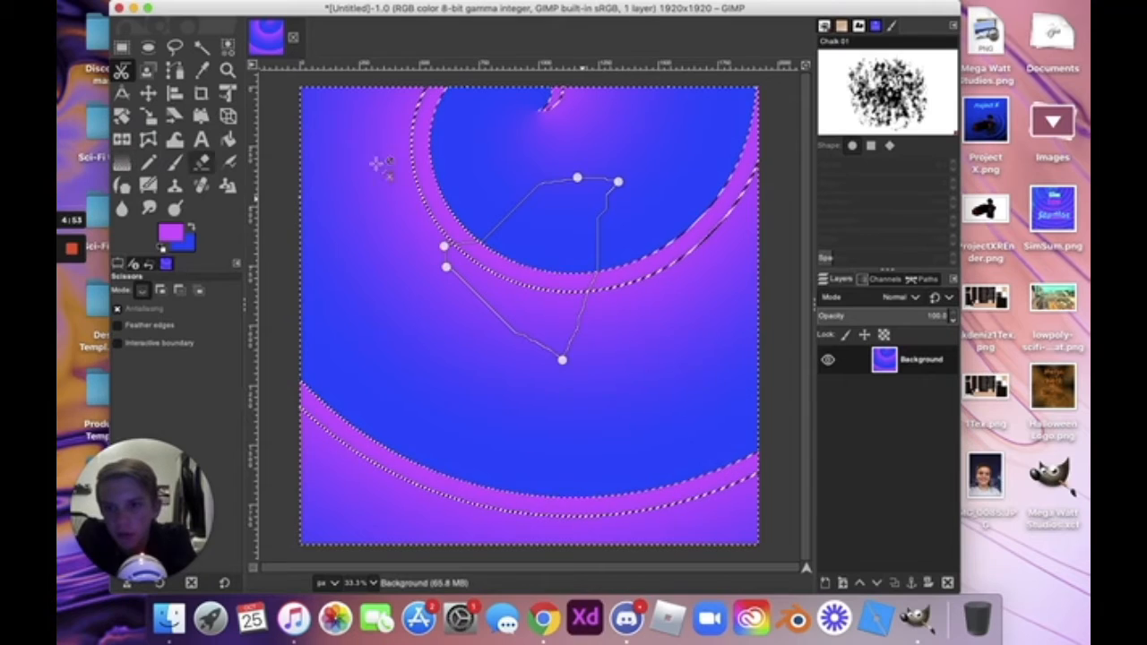
{"action": "left_click", "coordinate": [120, 163]}
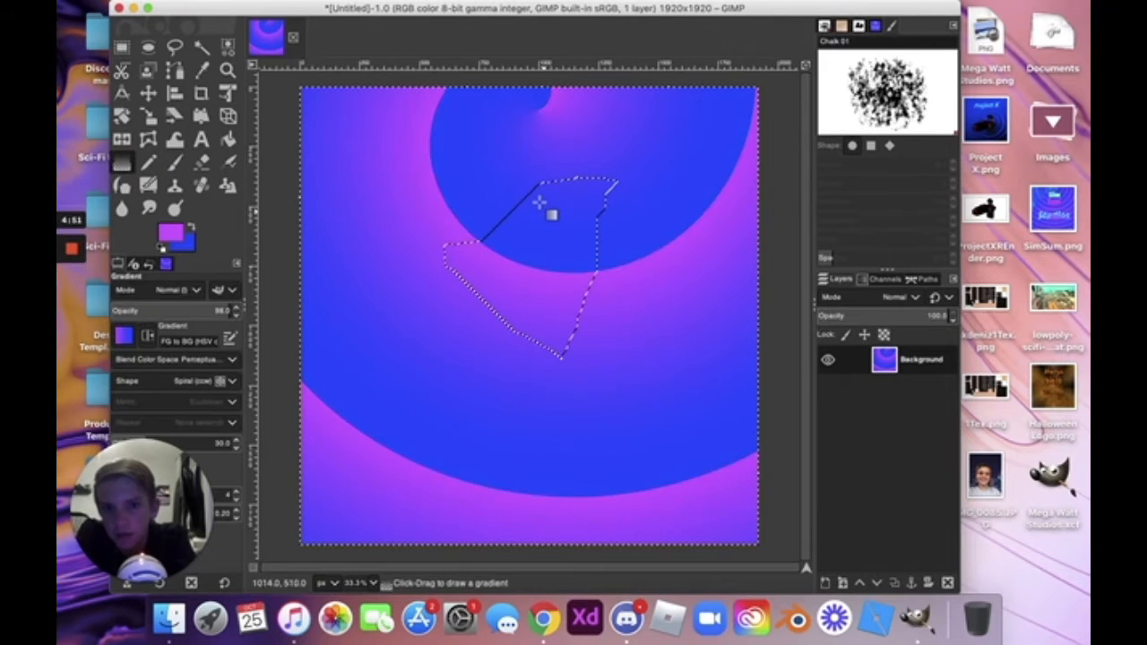
{"action": "left_click_drag", "start_coordinate": [538, 201], "coordinate": [538, 296]}
{"action": "key", "text": "Return"}
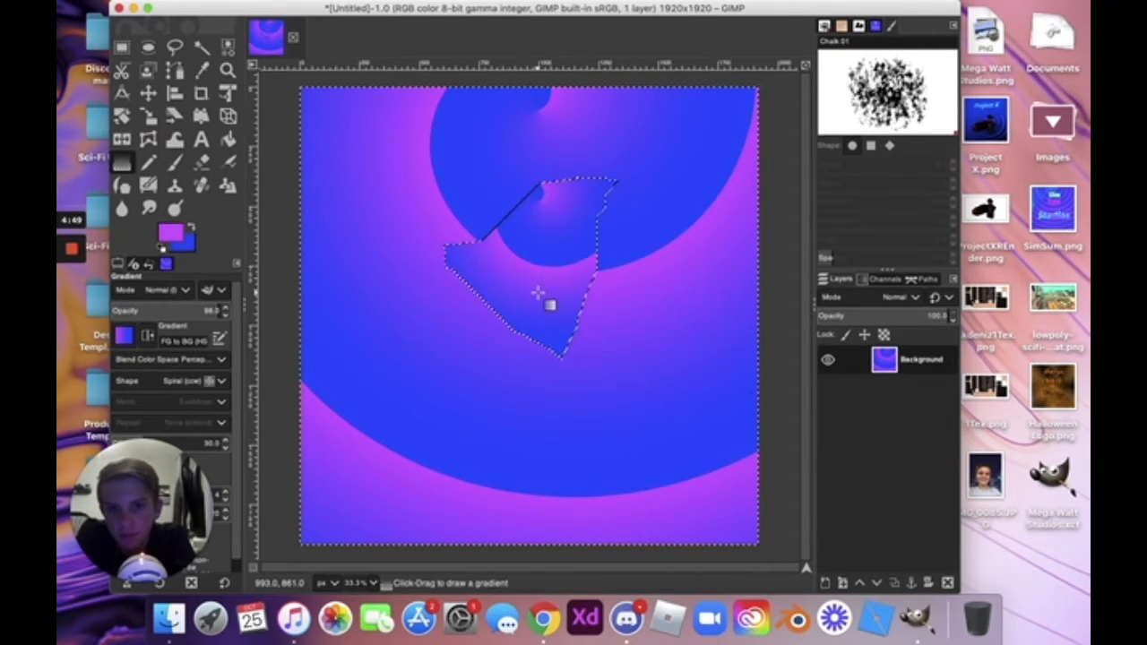
{"action": "key", "text": "ctrl+z"}
{"action": "key", "text": "ctrl+z"}
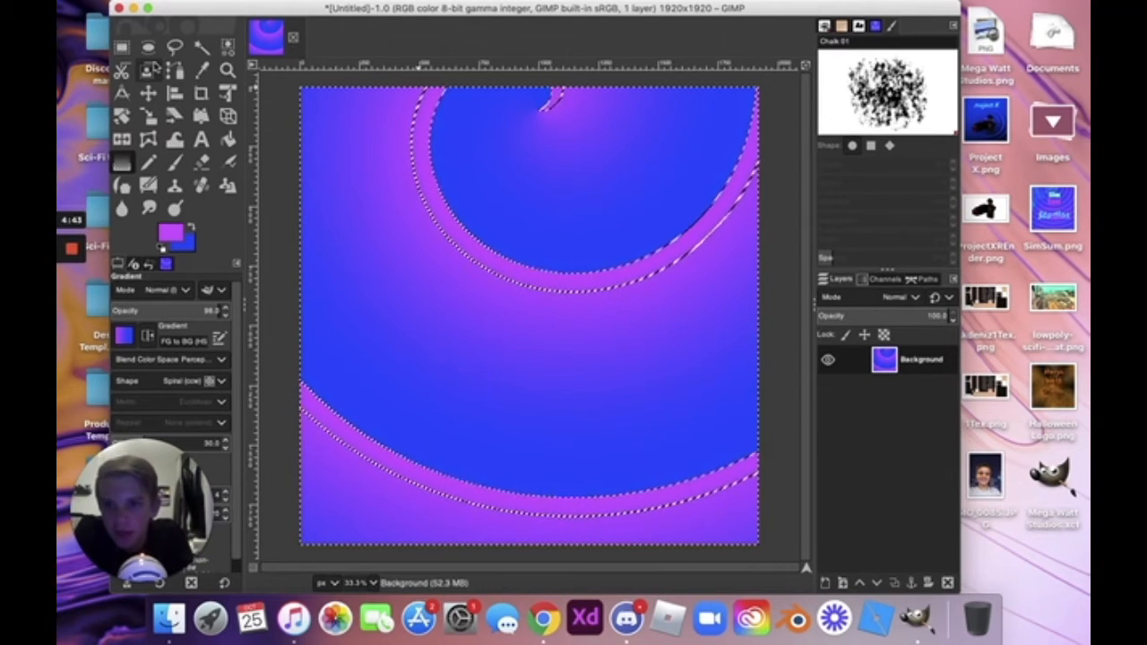
{"action": "left_click", "coordinate": [152, 70]}
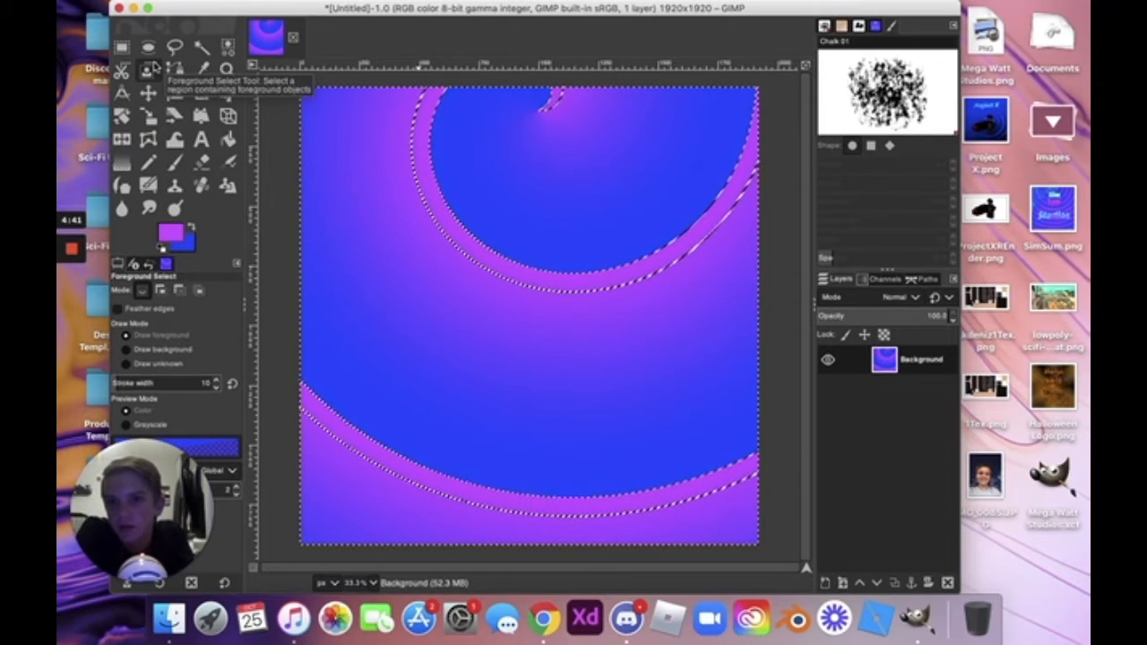
Rough out an outline near the top-left, then fill the magenta rings with a committed short spiral gradient.
{"action": "left_click_drag", "start_coordinate": [316, 145], "coordinate": [334, 204]}
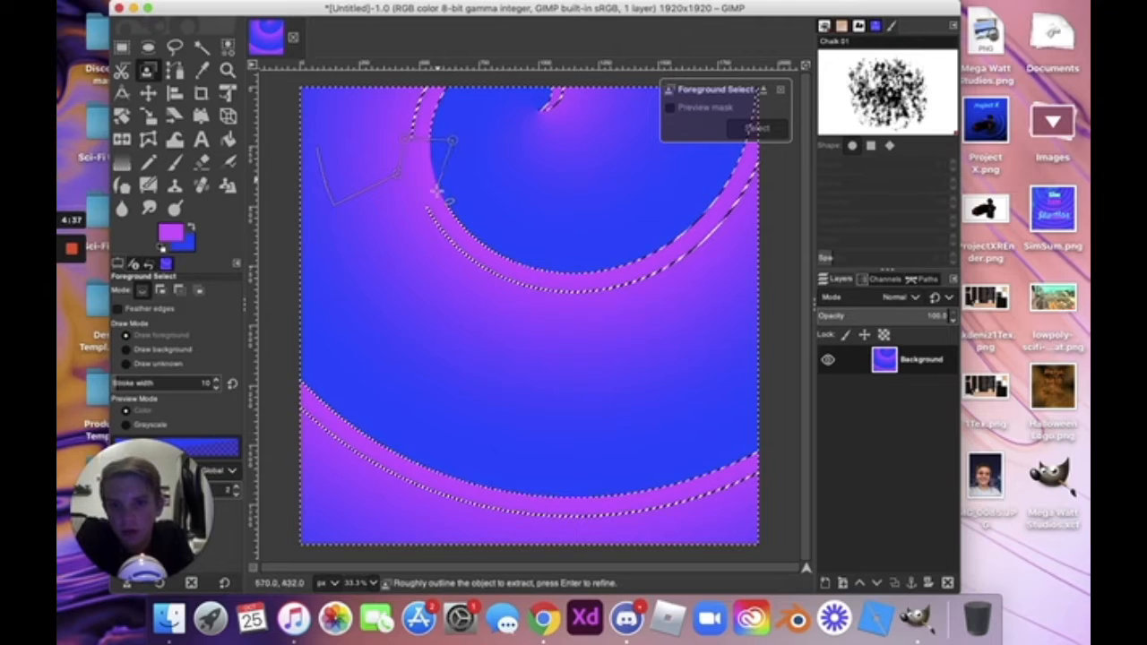
{"action": "left_click", "coordinate": [369, 258]}
{"action": "left_click", "coordinate": [289, 223]}
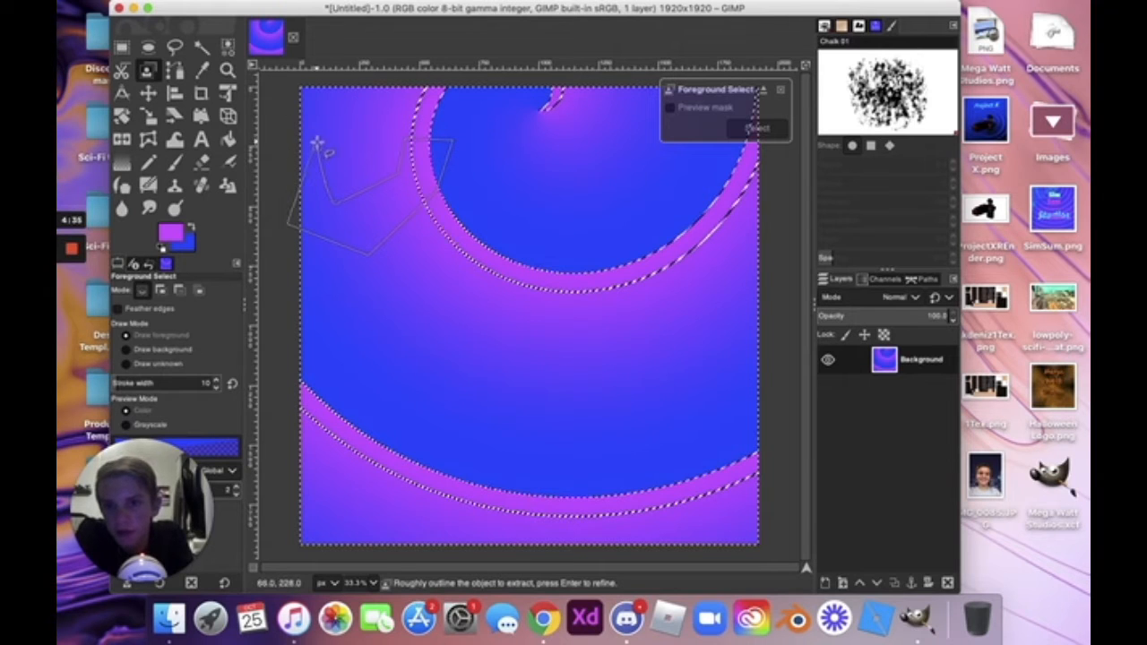
{"action": "left_click", "coordinate": [318, 145]}
{"action": "key", "text": "g"}
{"action": "left_click_drag", "start_coordinate": [395, 191], "coordinate": [375, 217]}
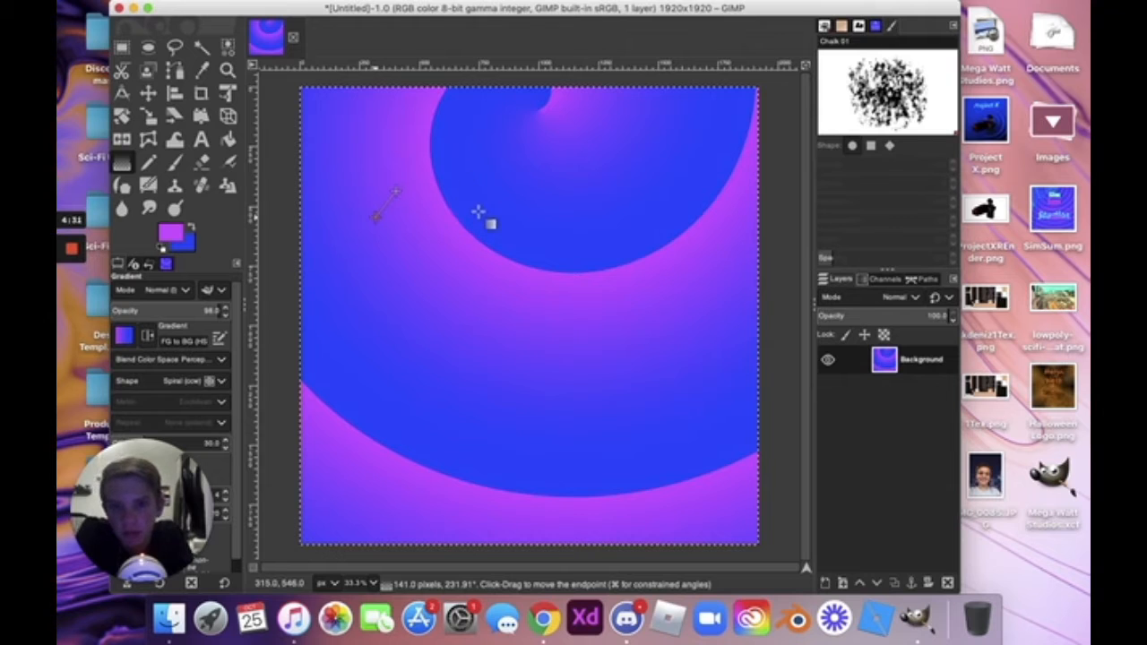
{"action": "key", "text": "Return"}
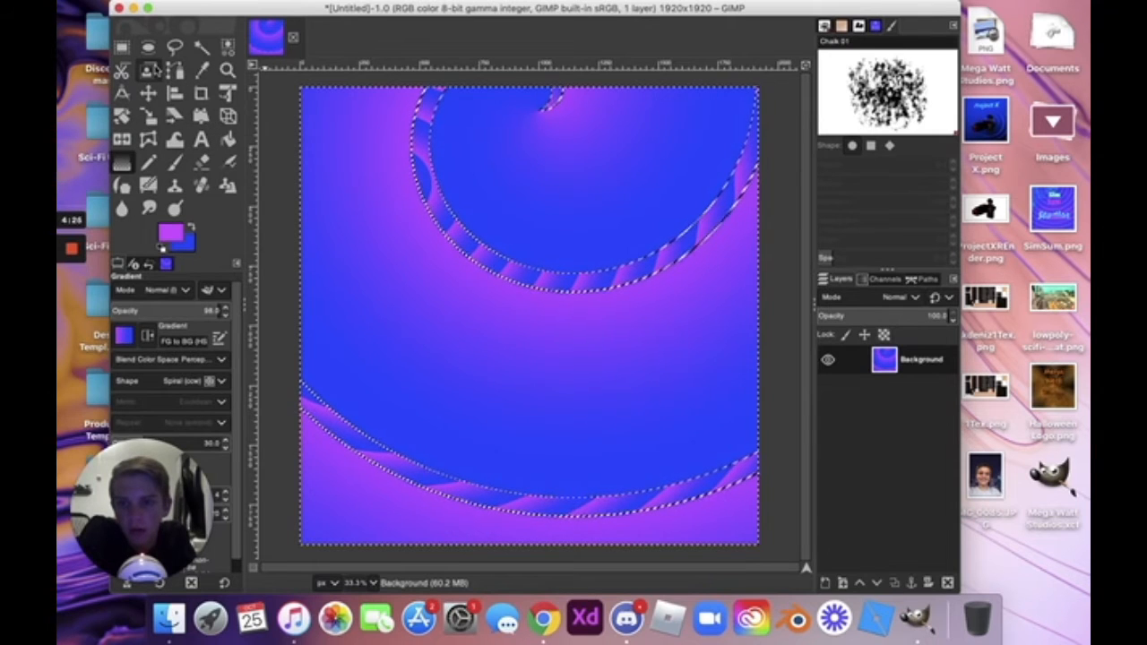
{"action": "left_click", "coordinate": [148, 70]}
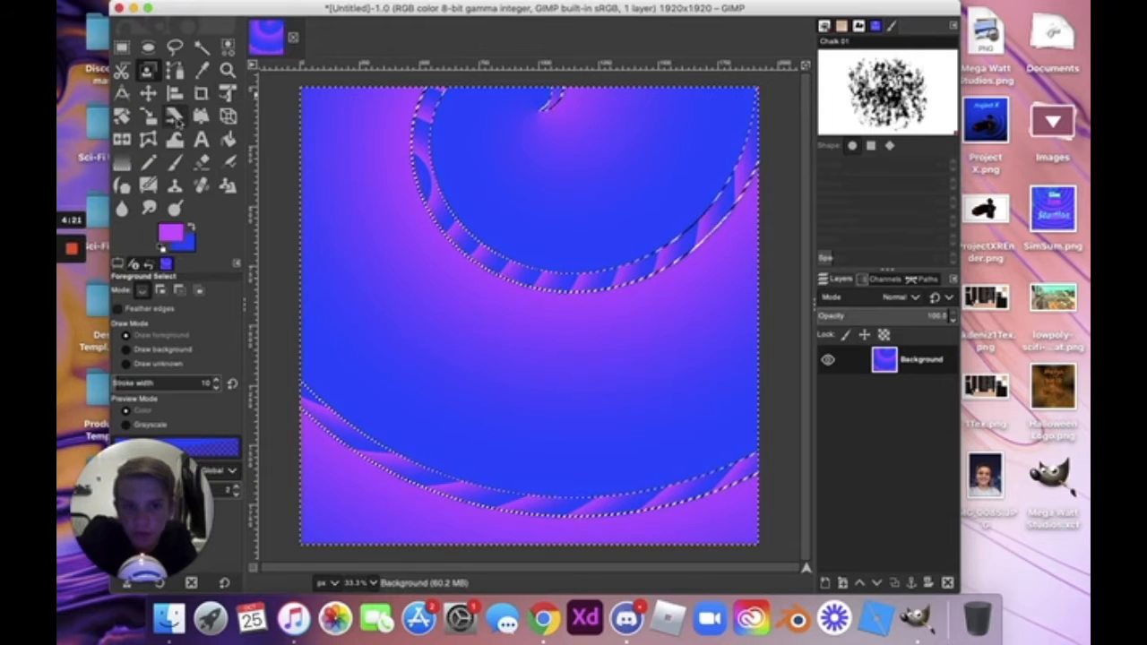
Place a curved path around the upper ring, then drag a spiral gradient through the upper rings.
{"action": "left_click", "coordinate": [173, 72]}
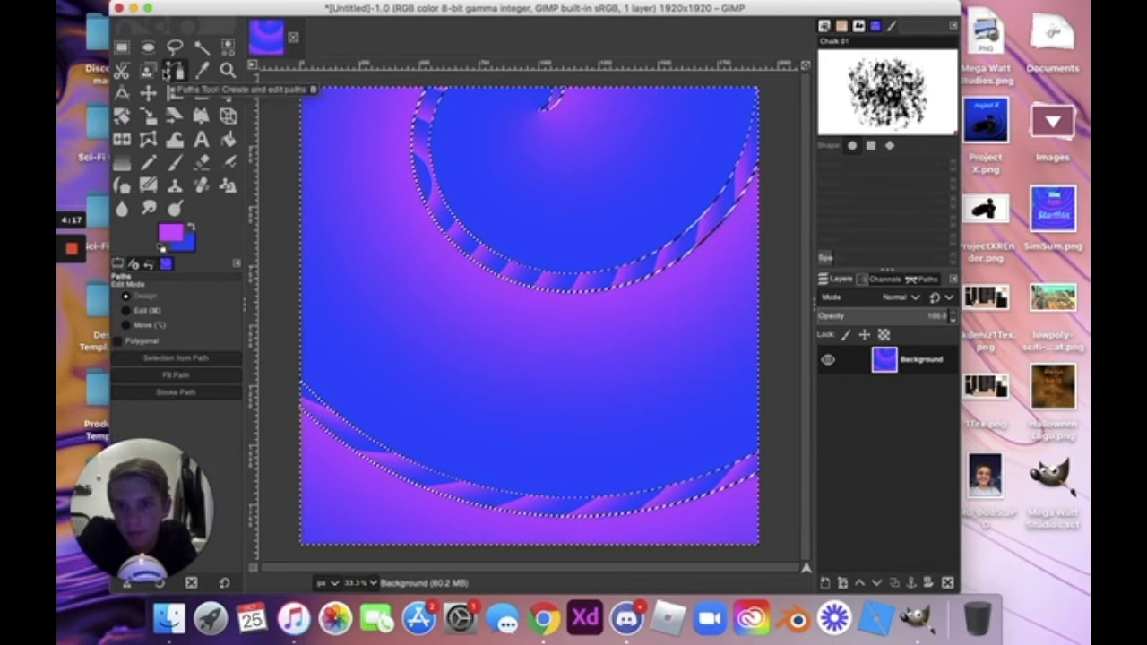
{"action": "left_click", "coordinate": [369, 126]}
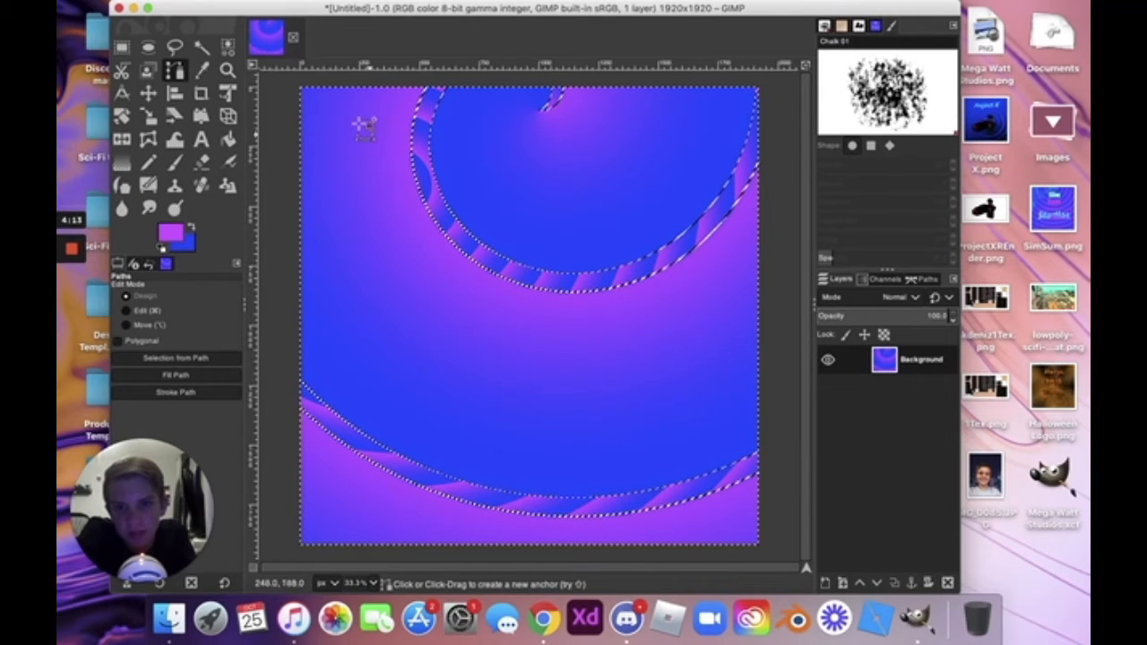
{"action": "left_click", "coordinate": [353, 214]}
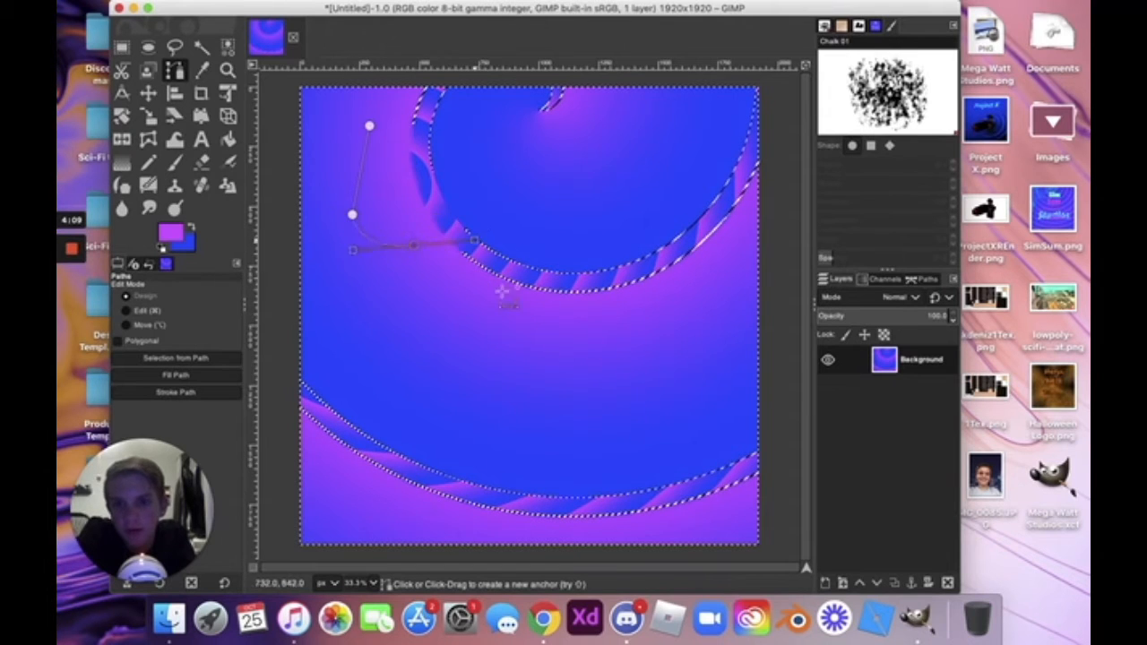
{"action": "left_click_drag", "start_coordinate": [413, 244], "coordinate": [464, 214]}
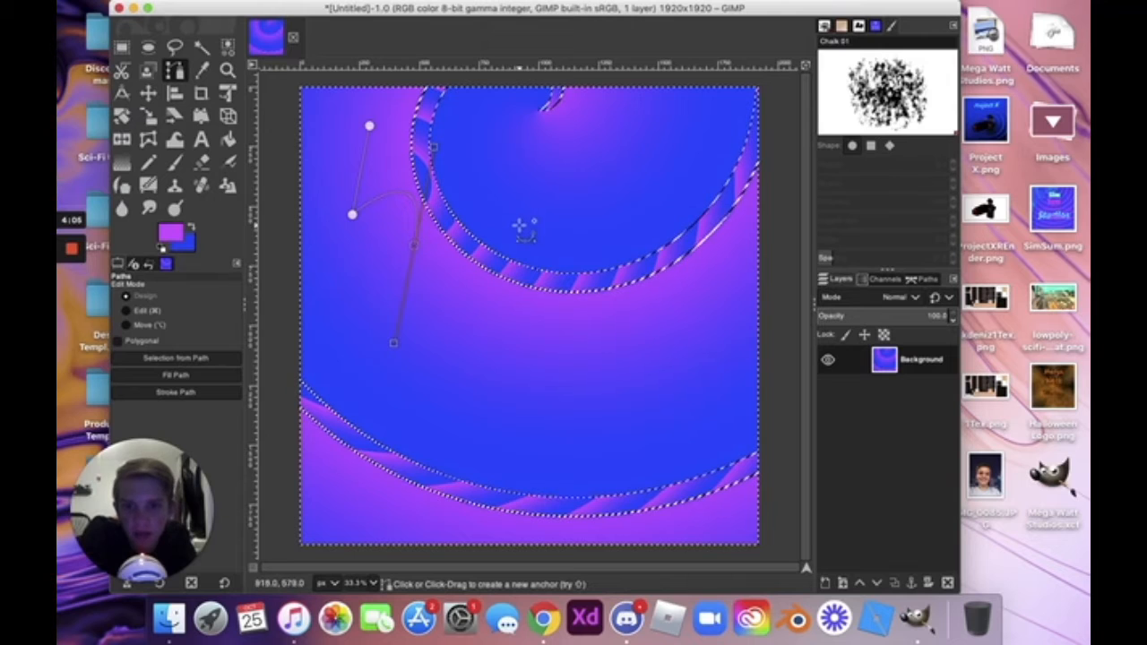
{"action": "left_click_drag", "start_coordinate": [613, 258], "coordinate": [548, 158]}
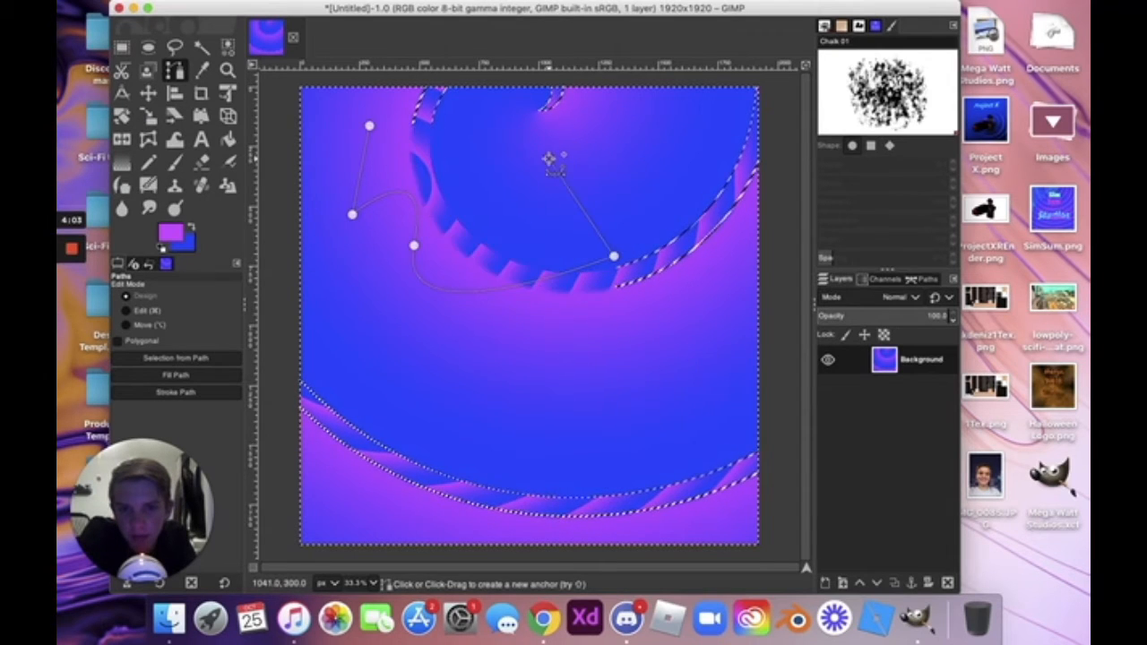
{"action": "left_click", "coordinate": [369, 126]}
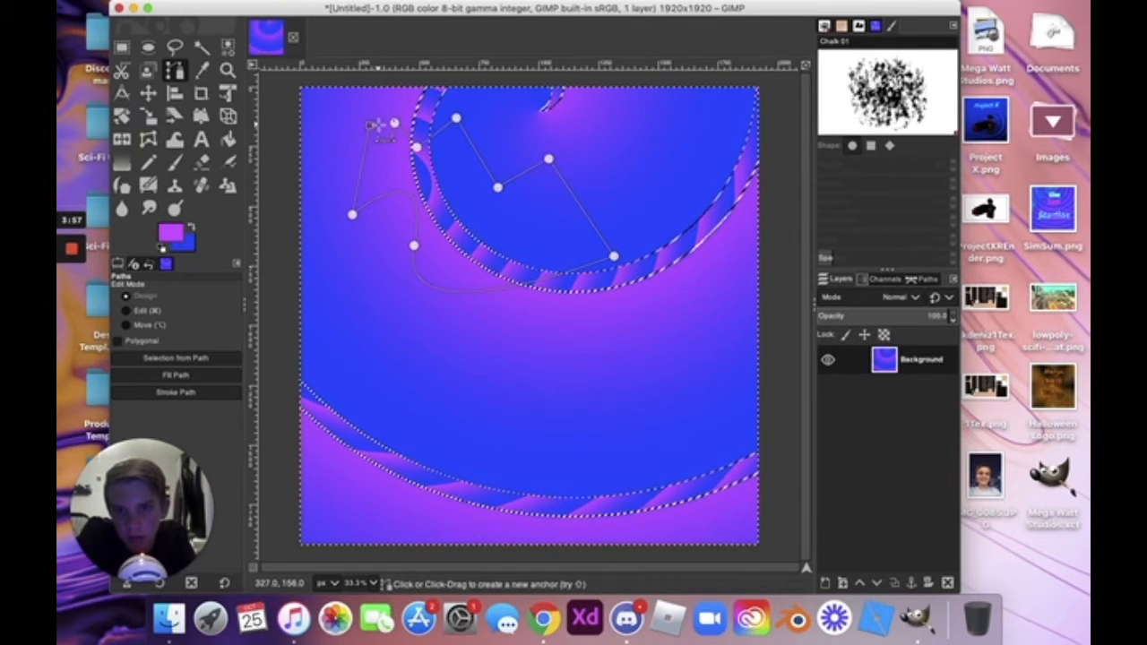
{"action": "key", "text": "g"}
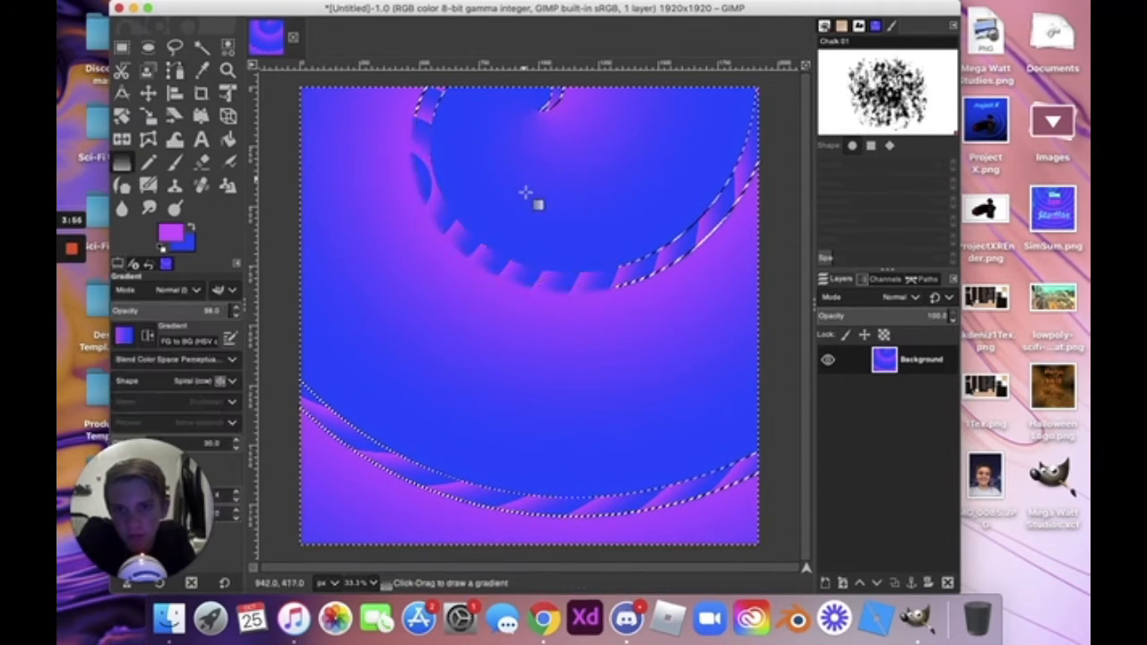
{"action": "left_click_drag", "start_coordinate": [524, 191], "coordinate": [510, 290]}
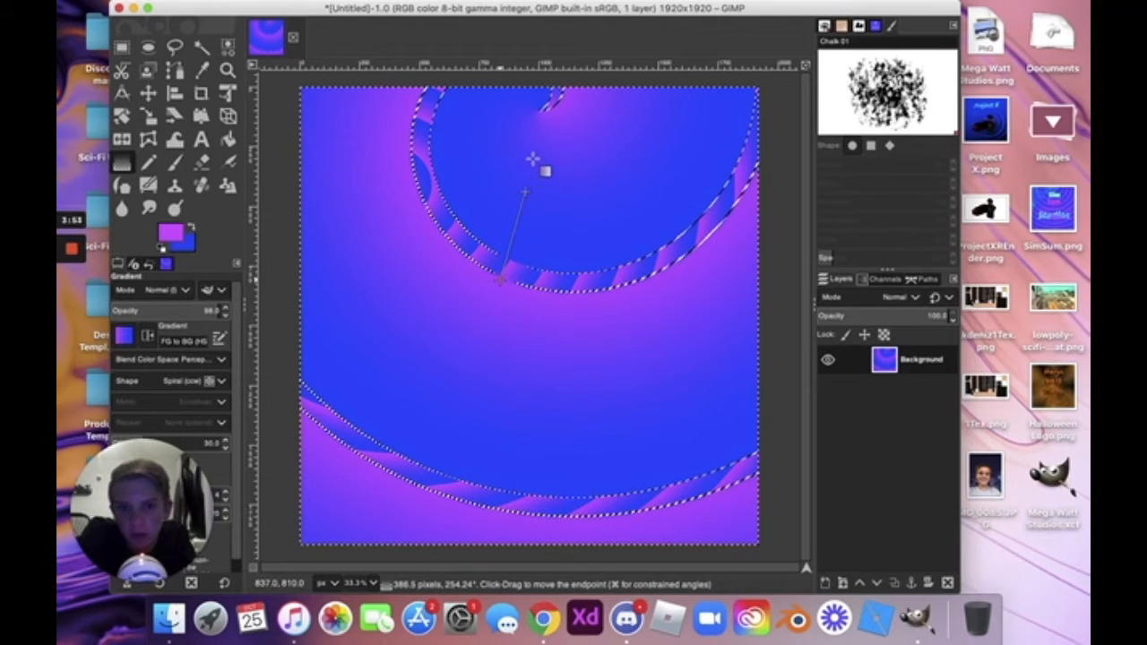
Commit the spiral gradient, sample a canvas colour with the Color Picker, and swap foreground/background colours.
{"action": "key", "text": "Return"}
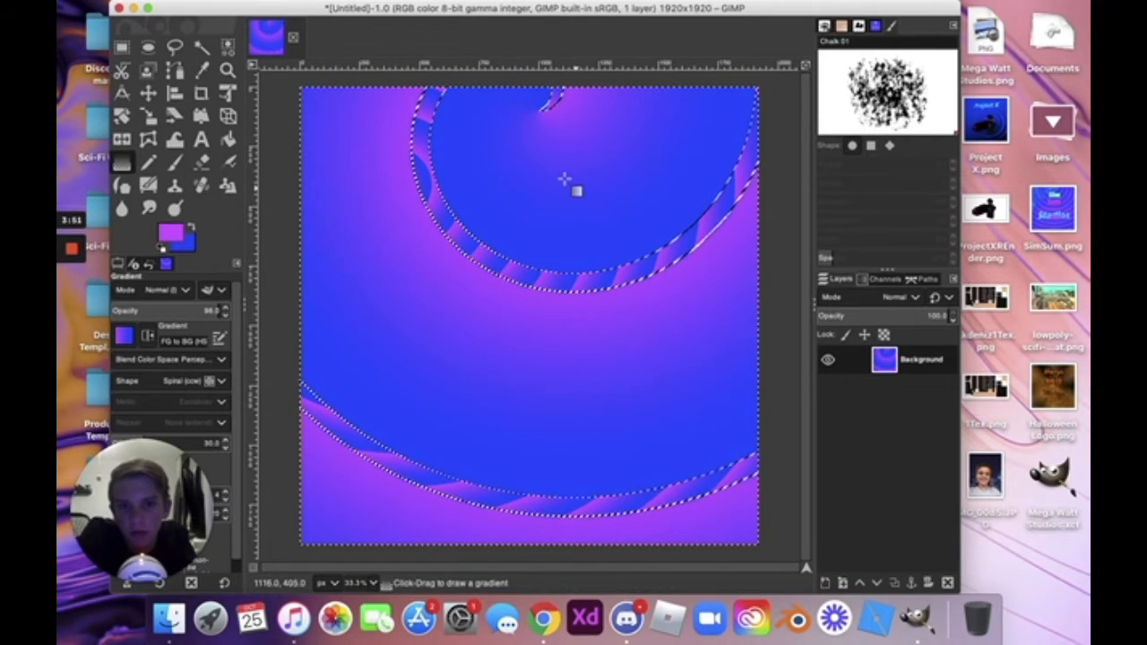
{"action": "left_click", "coordinate": [202, 72]}
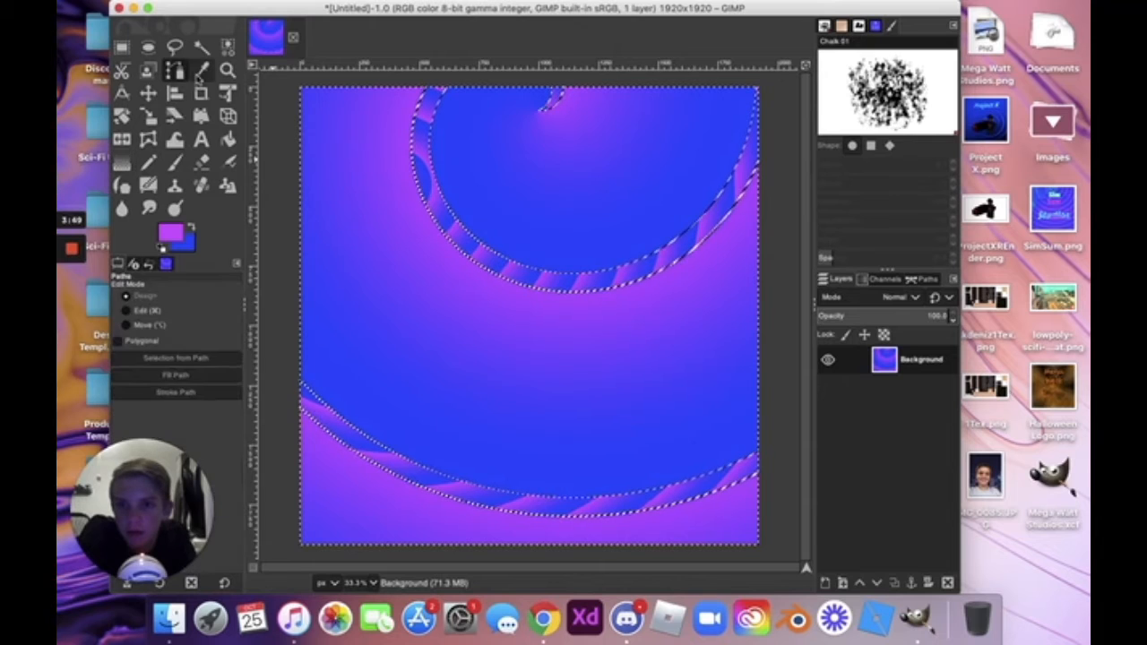
{"action": "left_click", "coordinate": [341, 200]}
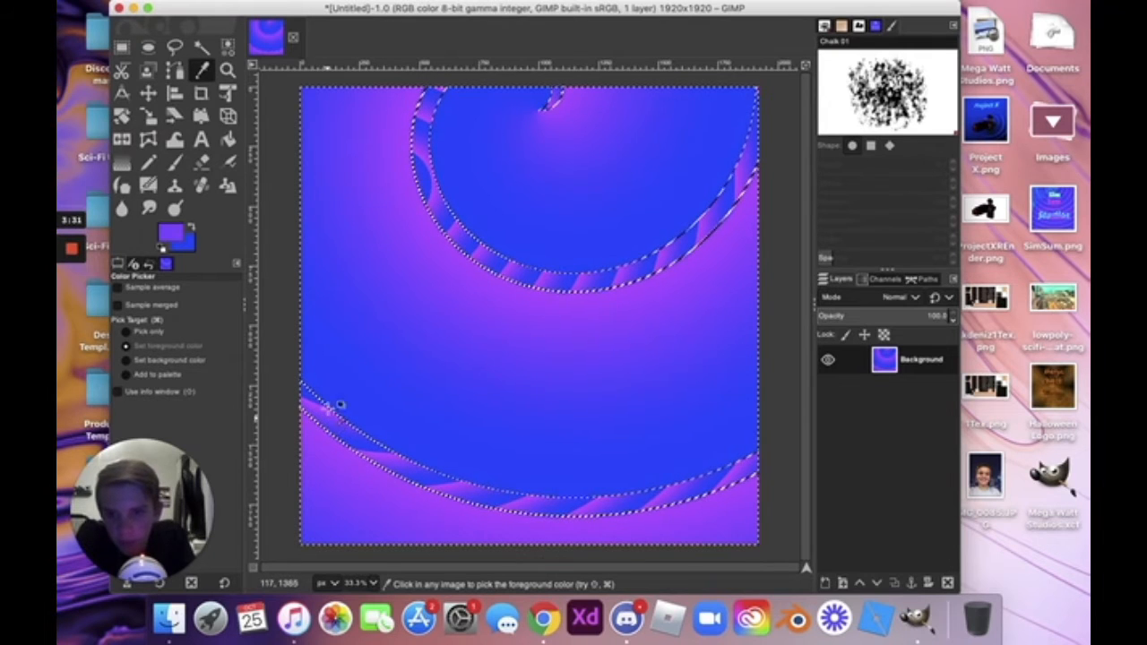
{"action": "left_click", "coordinate": [190, 231]}
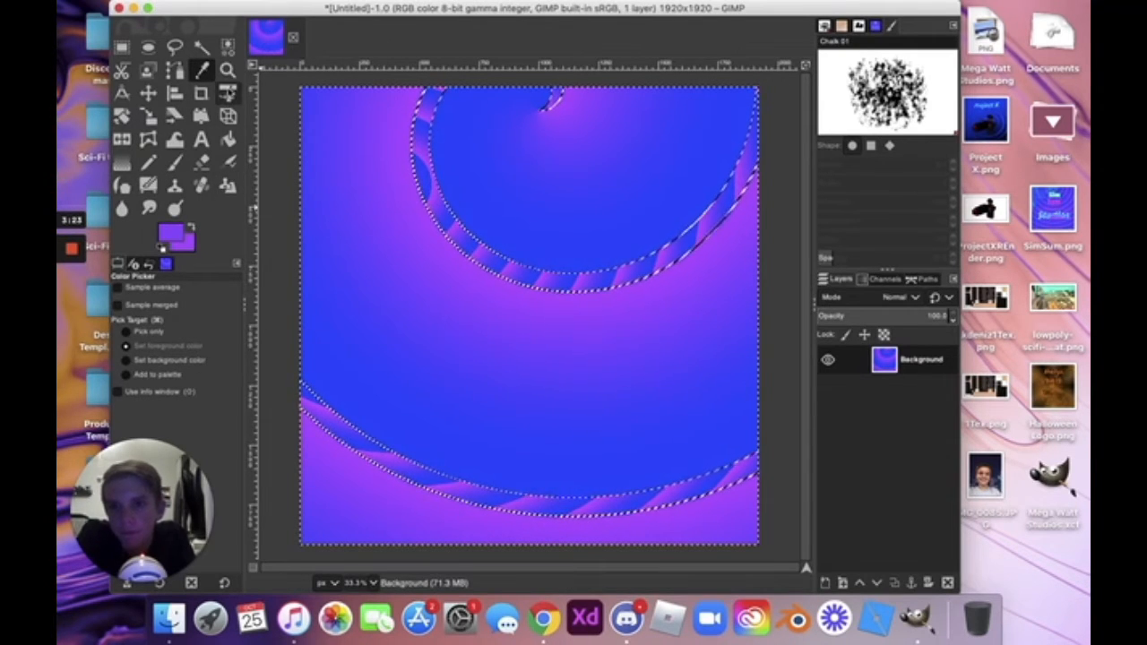
{"action": "left_click", "coordinate": [228, 71]}
{"action": "left_click_drag", "start_coordinate": [370, 123], "coordinate": [482, 419]}
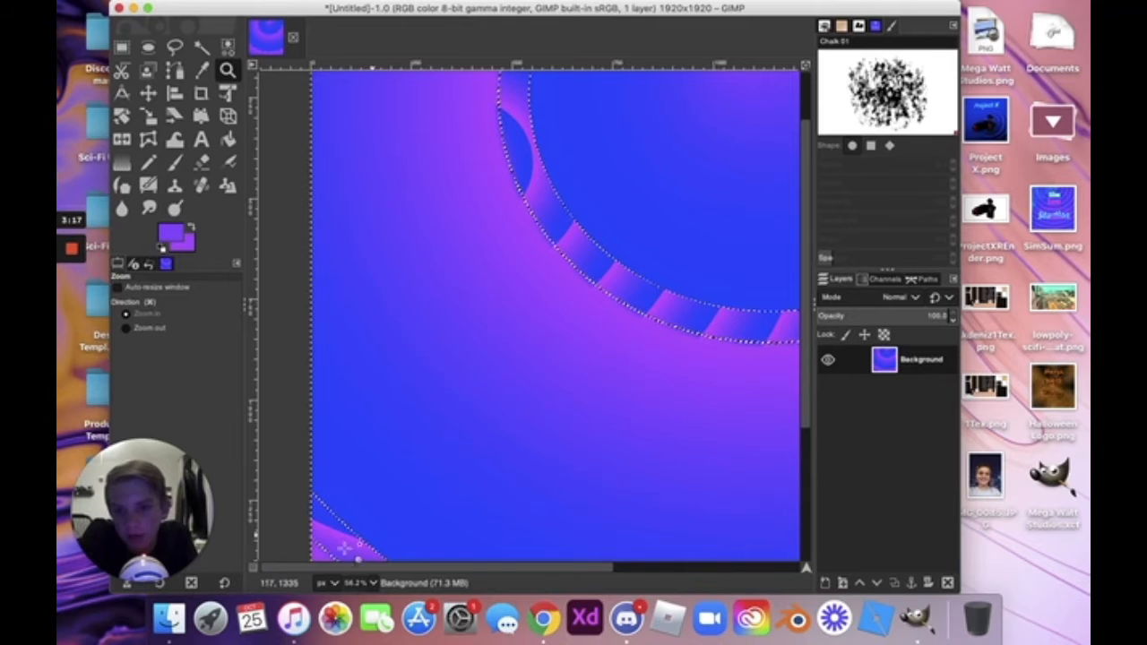
{"action": "left_click", "coordinate": [371, 583]}
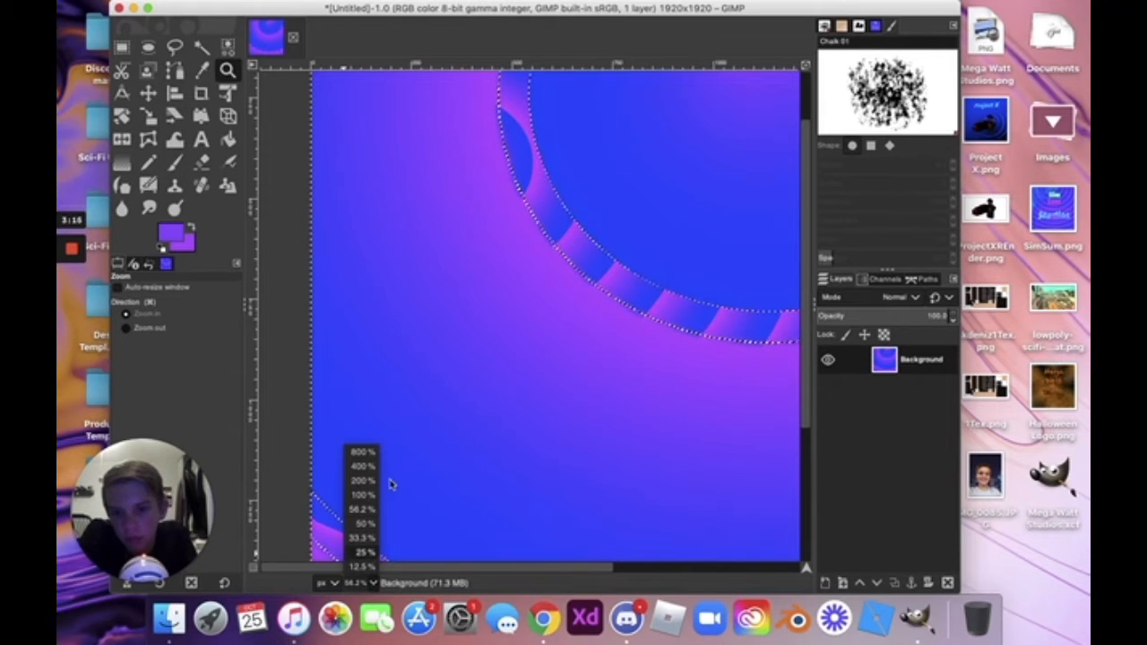
{"action": "left_click", "coordinate": [363, 558]}
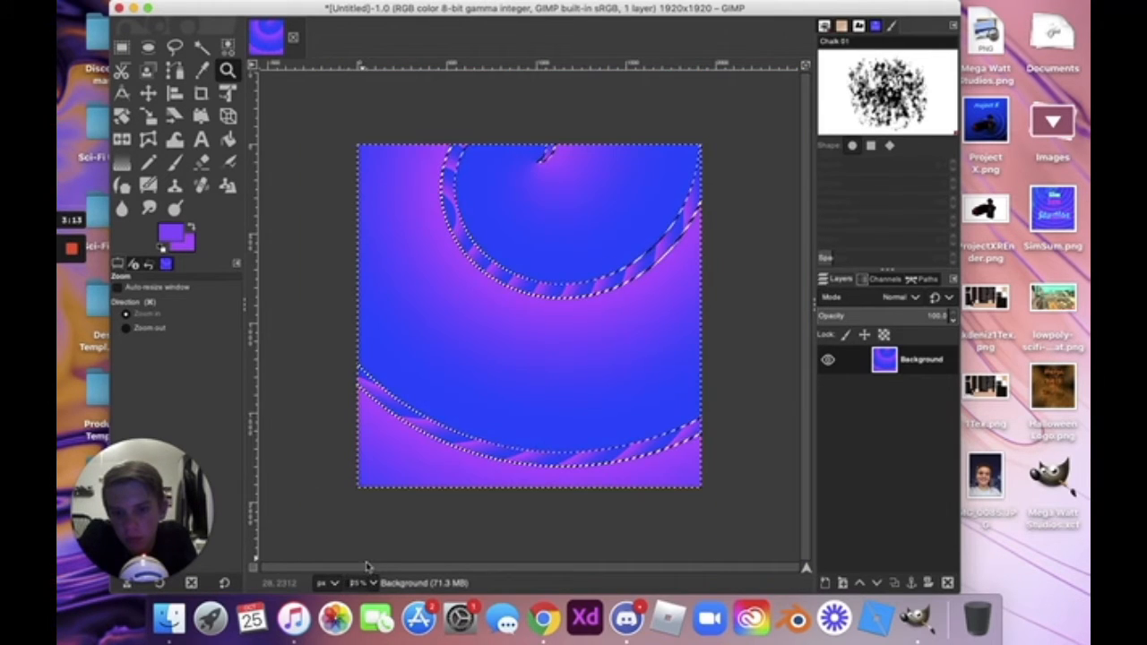
{"action": "left_click", "coordinate": [368, 582]}
{"action": "left_click", "coordinate": [369, 552]}
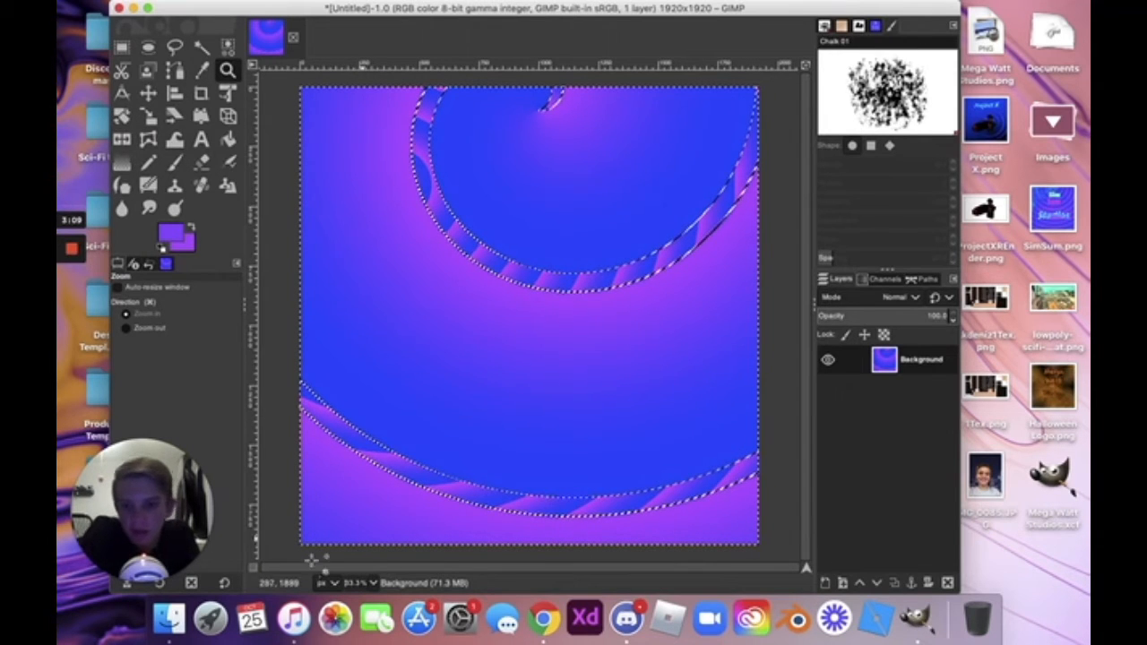
{"action": "left_click", "coordinate": [371, 584]}
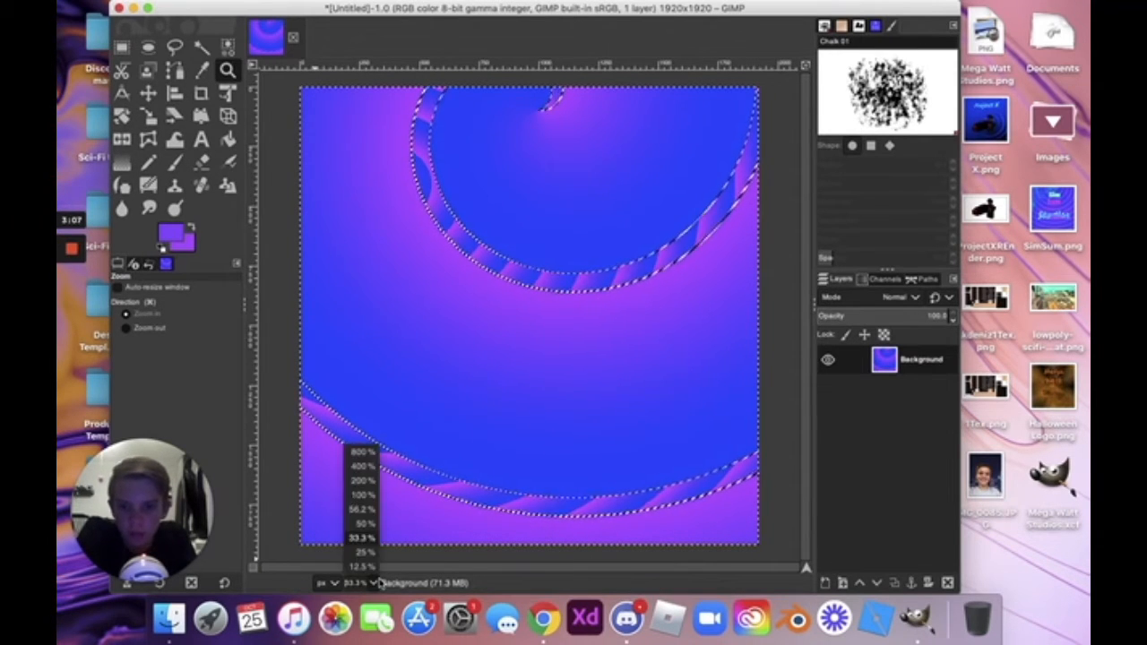
{"action": "left_click", "coordinate": [370, 529]}
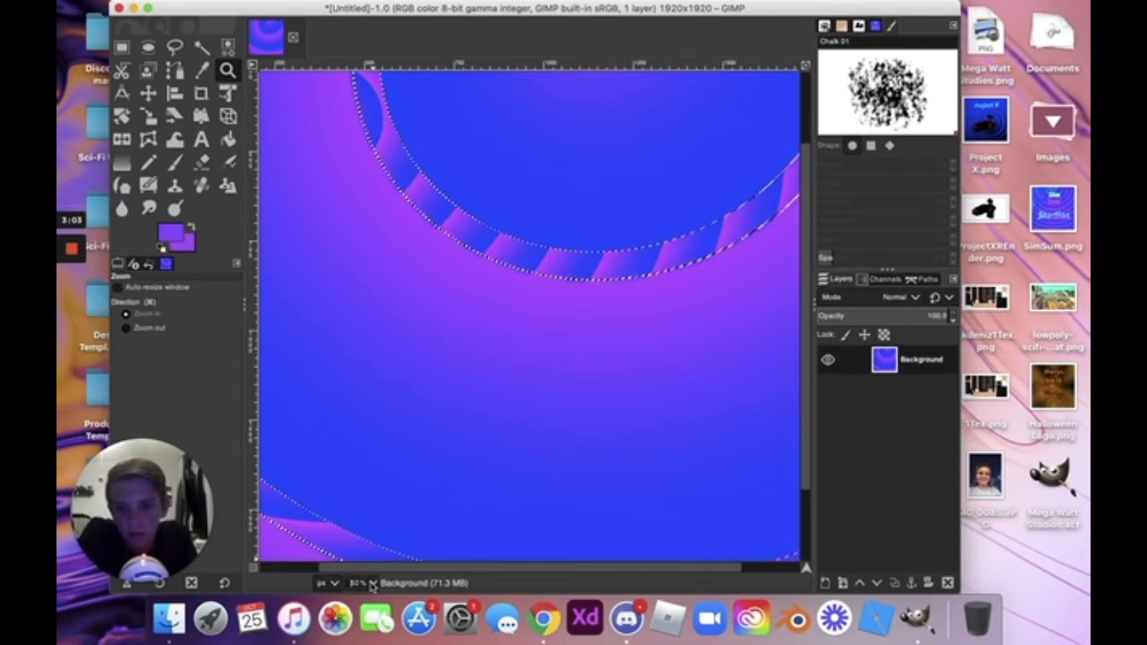
{"action": "left_click", "coordinate": [370, 584]}
{"action": "left_click", "coordinate": [360, 539]}
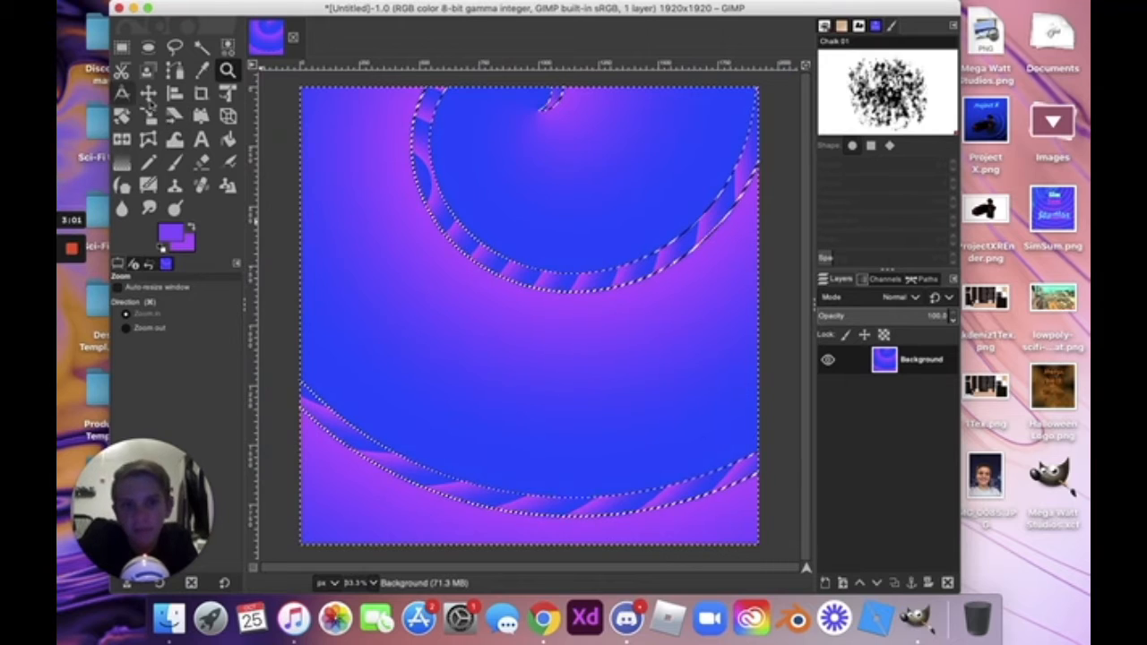
{"action": "left_click", "coordinate": [121, 95]}
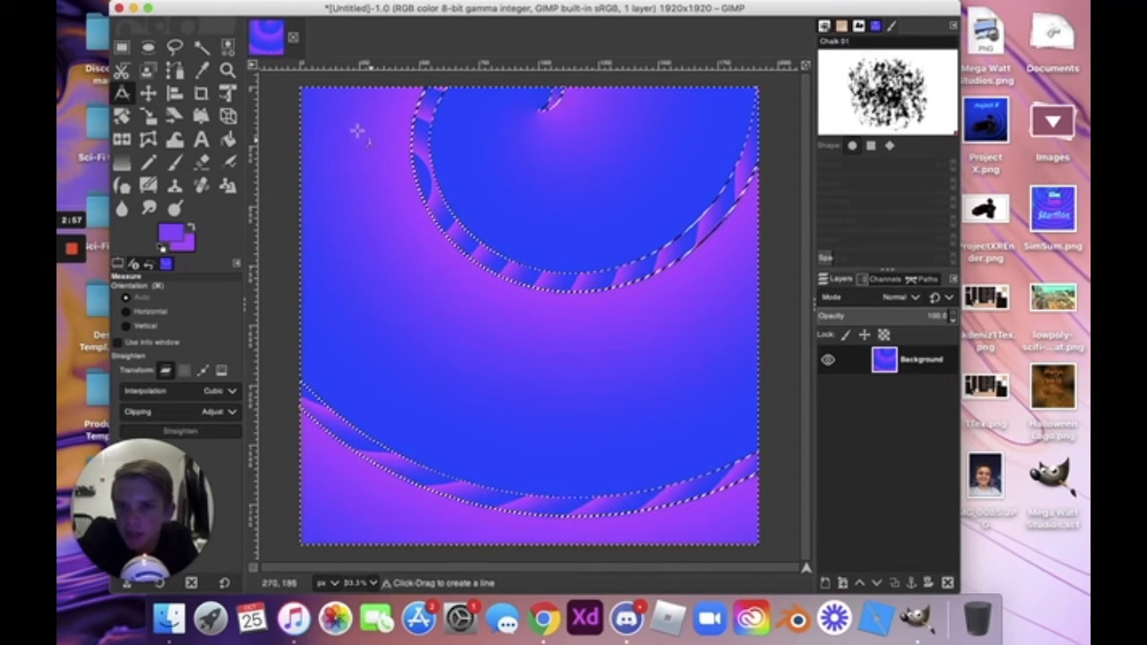
{"action": "left_click_drag", "start_coordinate": [338, 130], "coordinate": [414, 243]}
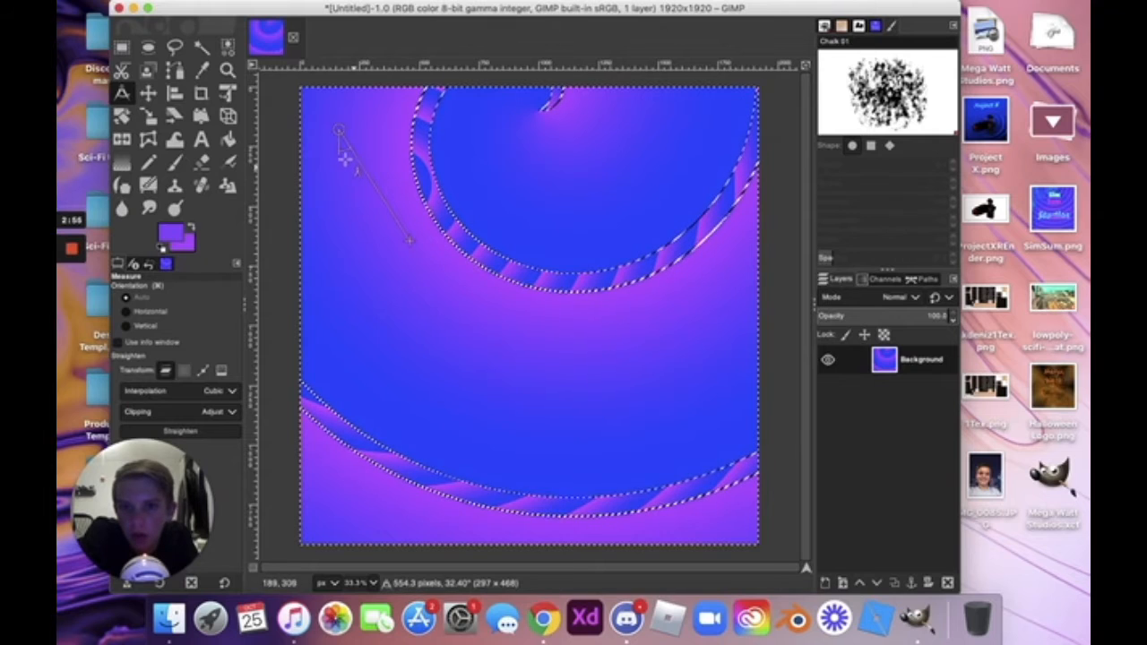
{"action": "left_click_drag", "start_coordinate": [343, 152], "coordinate": [423, 178]}
{"action": "left_click_drag", "start_coordinate": [380, 253], "coordinate": [399, 295]}
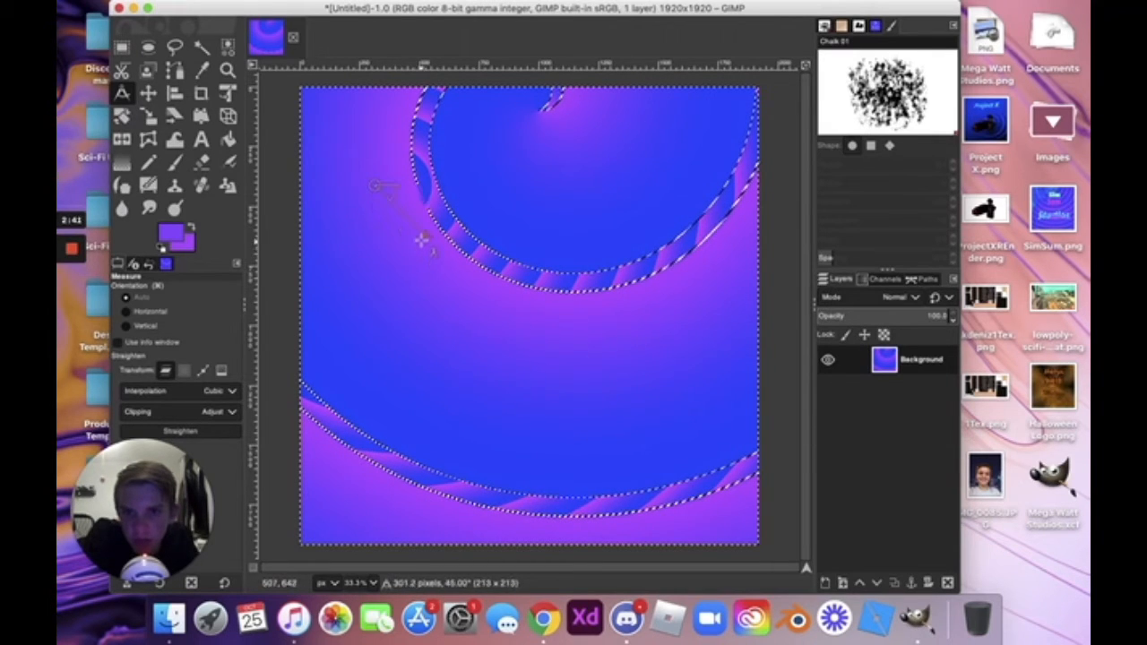
{"action": "right_click", "coordinate": [380, 203]}
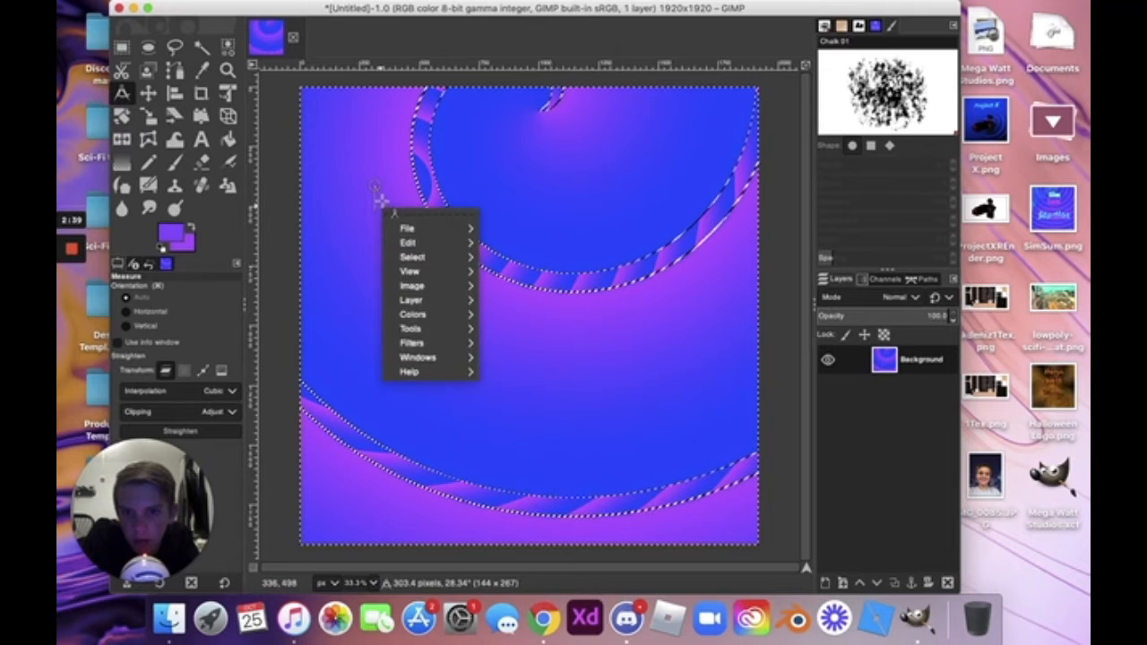
{"action": "left_click", "coordinate": [337, 223]}
{"action": "left_click_drag", "start_coordinate": [350, 187], "coordinate": [399, 289]}
{"action": "left_click_drag", "start_coordinate": [336, 140], "coordinate": [378, 288]}
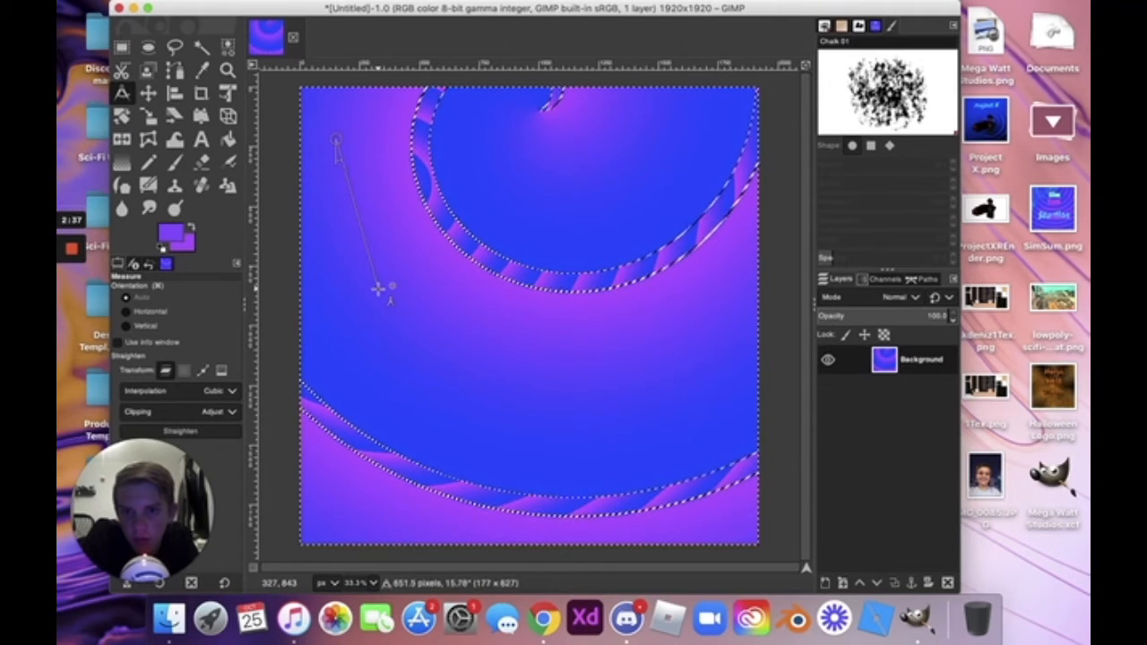
{"action": "left_click_drag", "start_coordinate": [337, 141], "coordinate": [484, 307]}
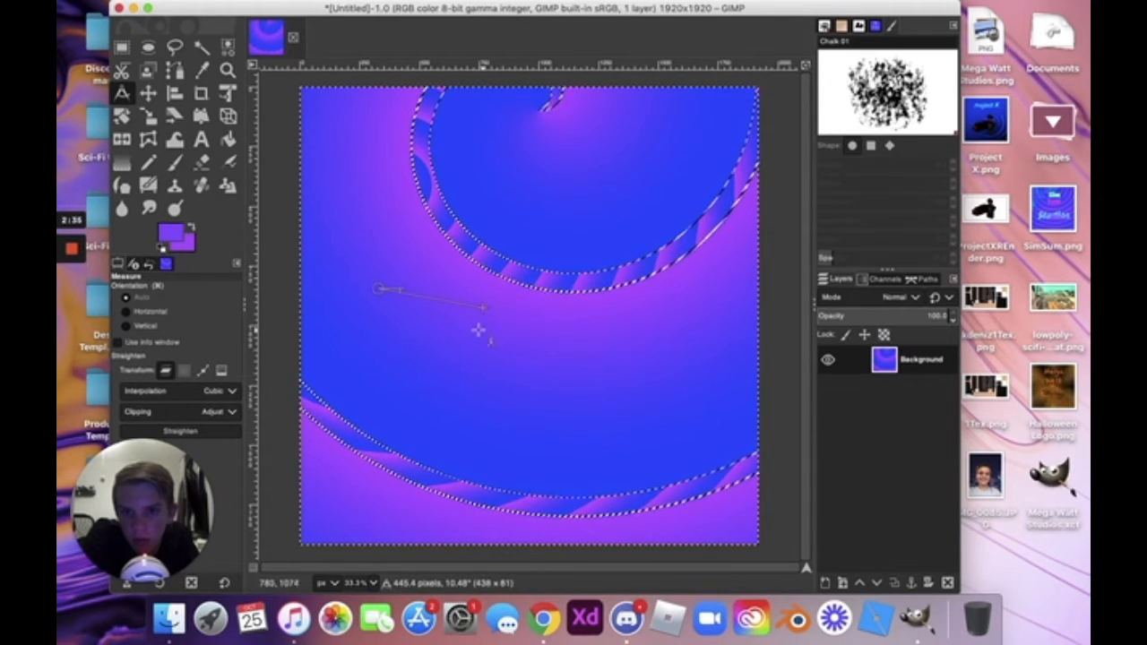
{"action": "left_click", "coordinate": [392, 269]}
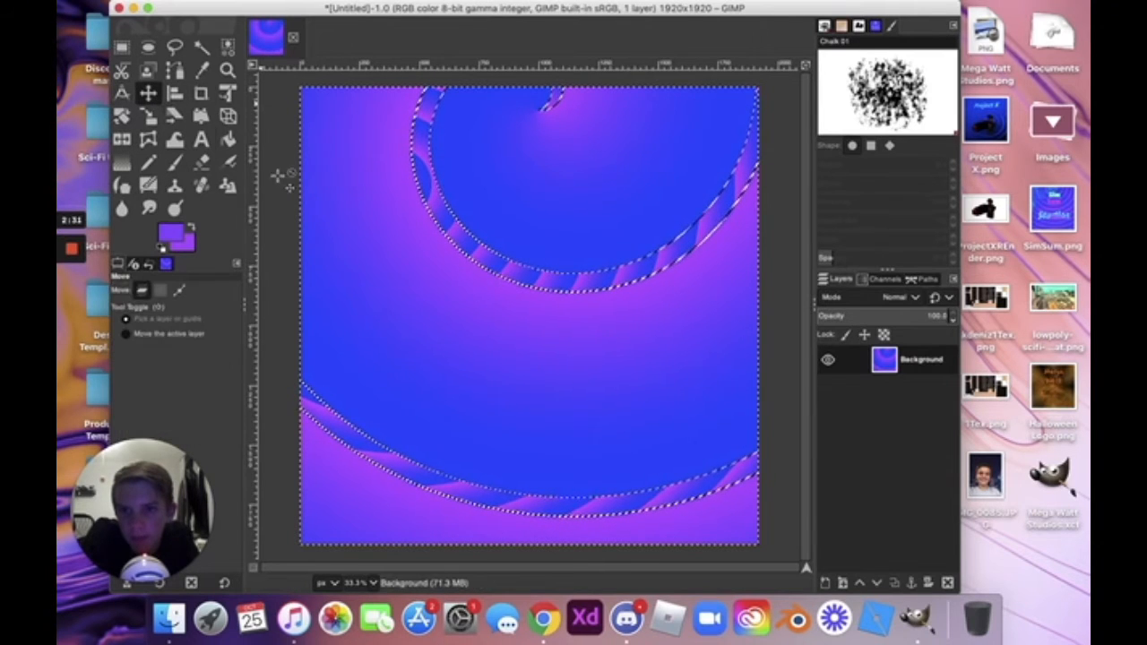
Nudge the Background layer slightly upward with the Move tool and try the Align tool.
{"action": "left_click", "coordinate": [148, 93]}
{"action": "left_click_drag", "start_coordinate": [341, 176], "coordinate": [342, 152]}
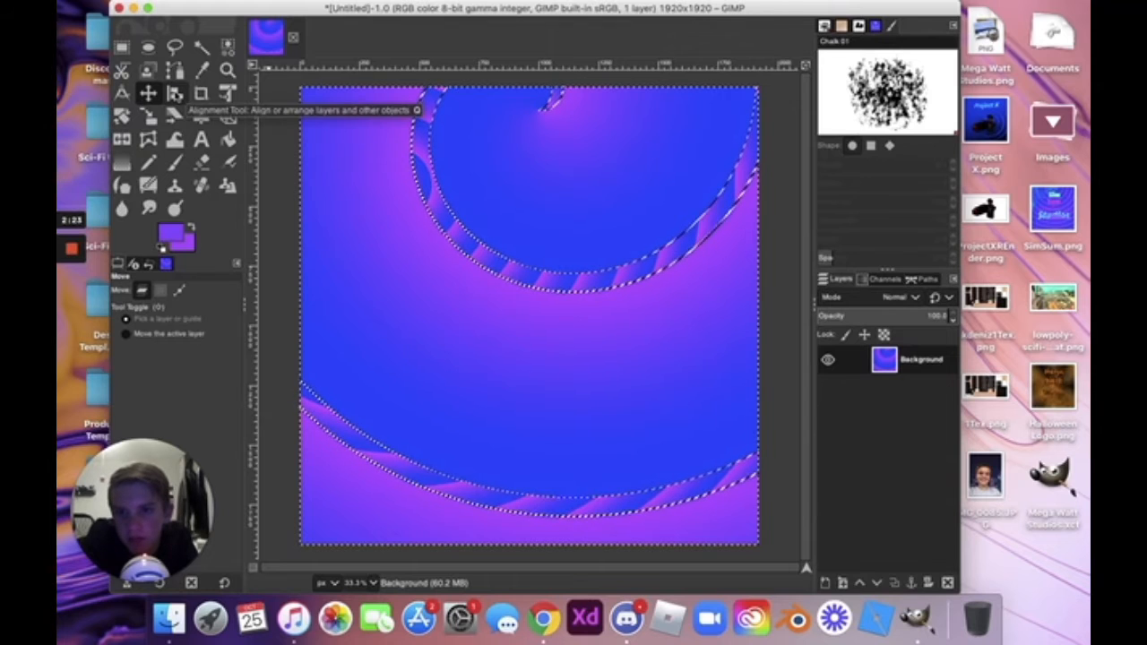
{"action": "left_click", "coordinate": [174, 93]}
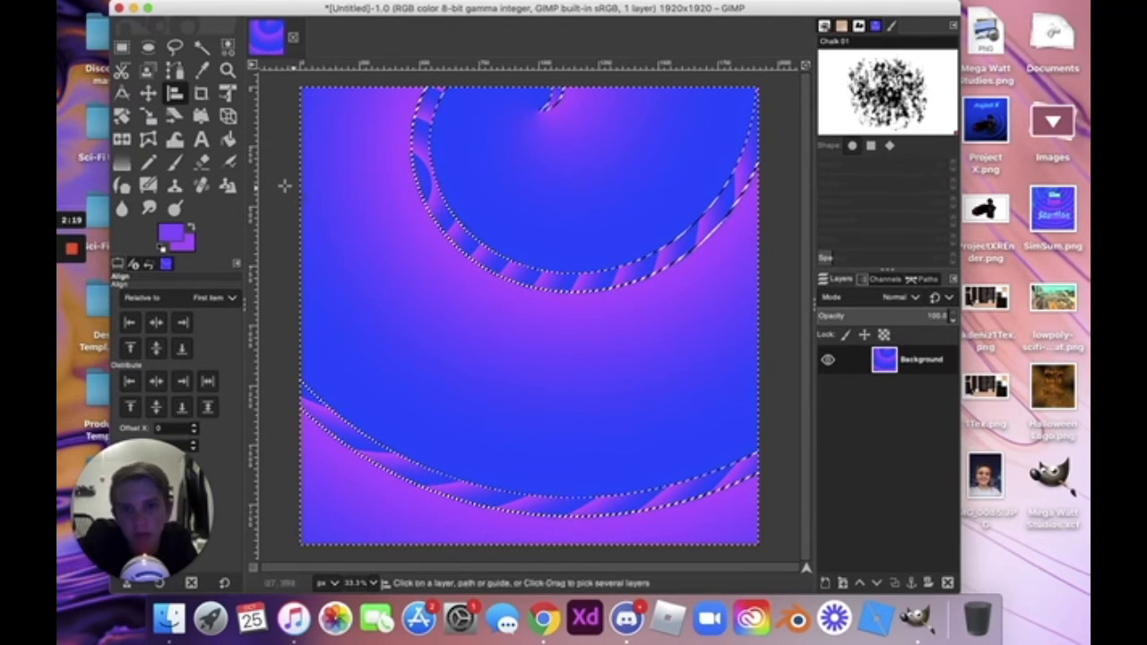
Draw a text box in the canvas's upper-left and type 'ajfdasfj'.
{"action": "left_click", "coordinate": [202, 139]}
{"action": "left_click_drag", "start_coordinate": [324, 119], "coordinate": [525, 329]}
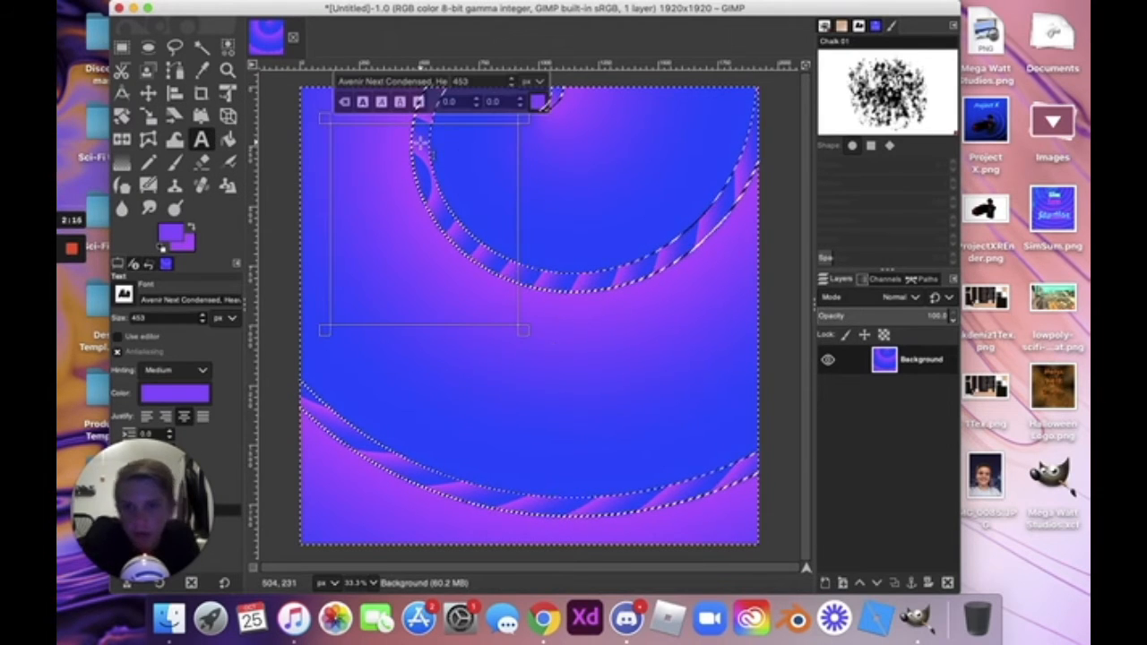
{"action": "type", "text": "ajfdasfj"}
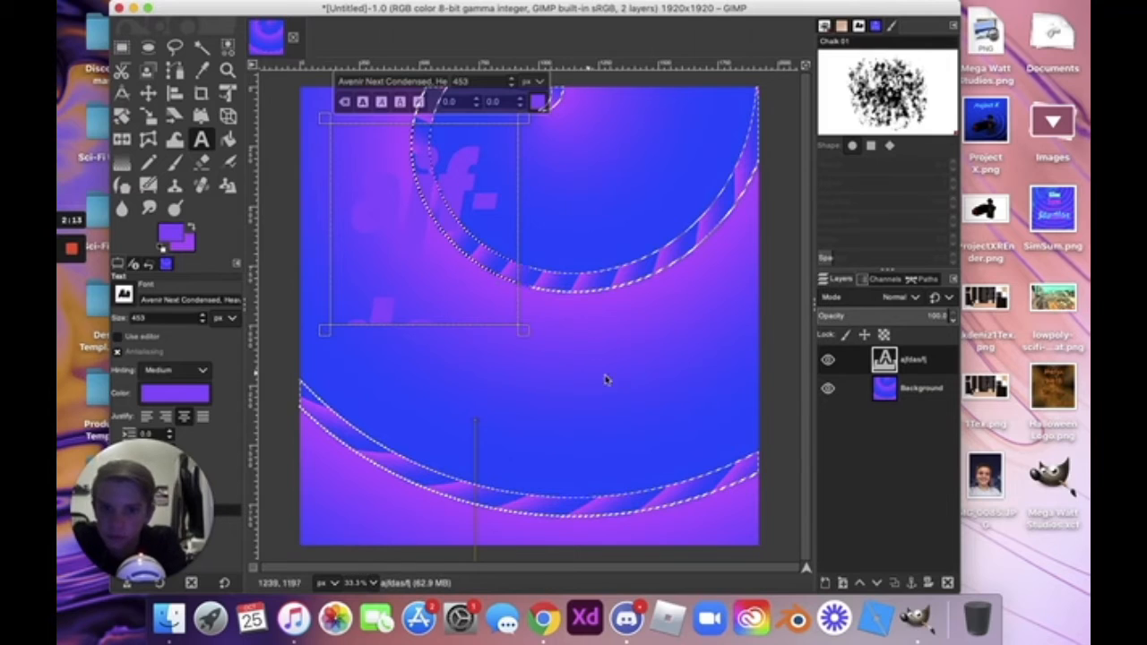
{"action": "left_click", "coordinate": [608, 377]}
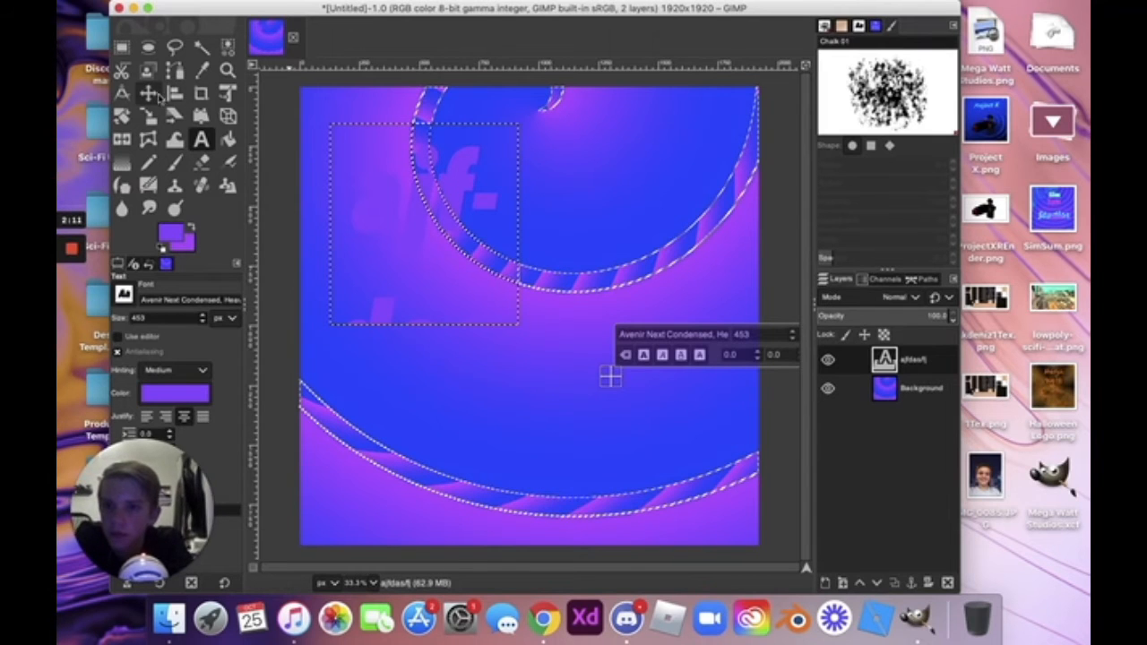
Try aligning the text layer to Background, then drag the text layer beneath Background in Layers.
{"action": "key", "text": "q"}
{"action": "left_click", "coordinate": [557, 174]}
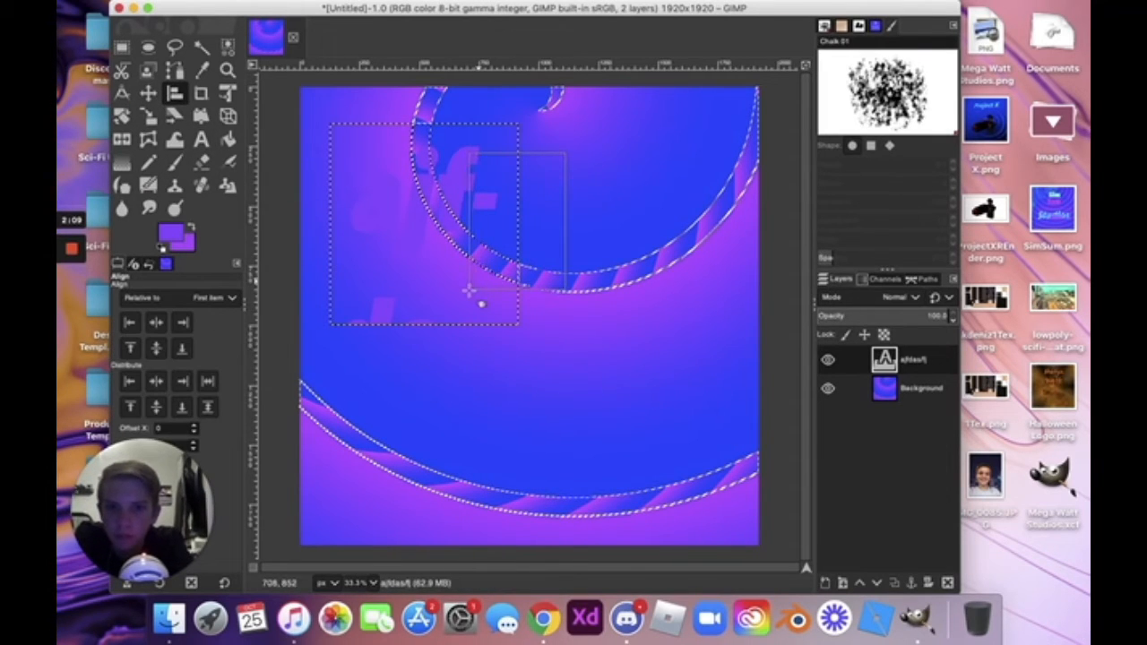
{"action": "left_click_drag", "start_coordinate": [469, 290], "coordinate": [523, 328]}
{"action": "left_click", "coordinate": [592, 406]}
{"action": "right_click", "coordinate": [507, 315]}
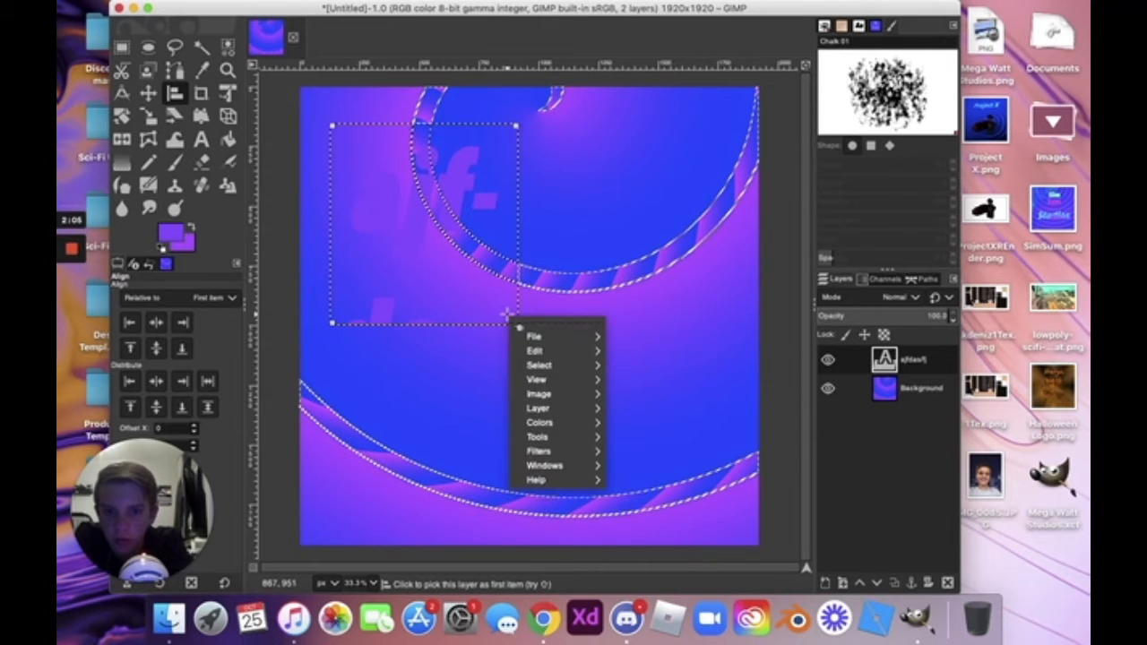
{"action": "left_click", "coordinate": [426, 271]}
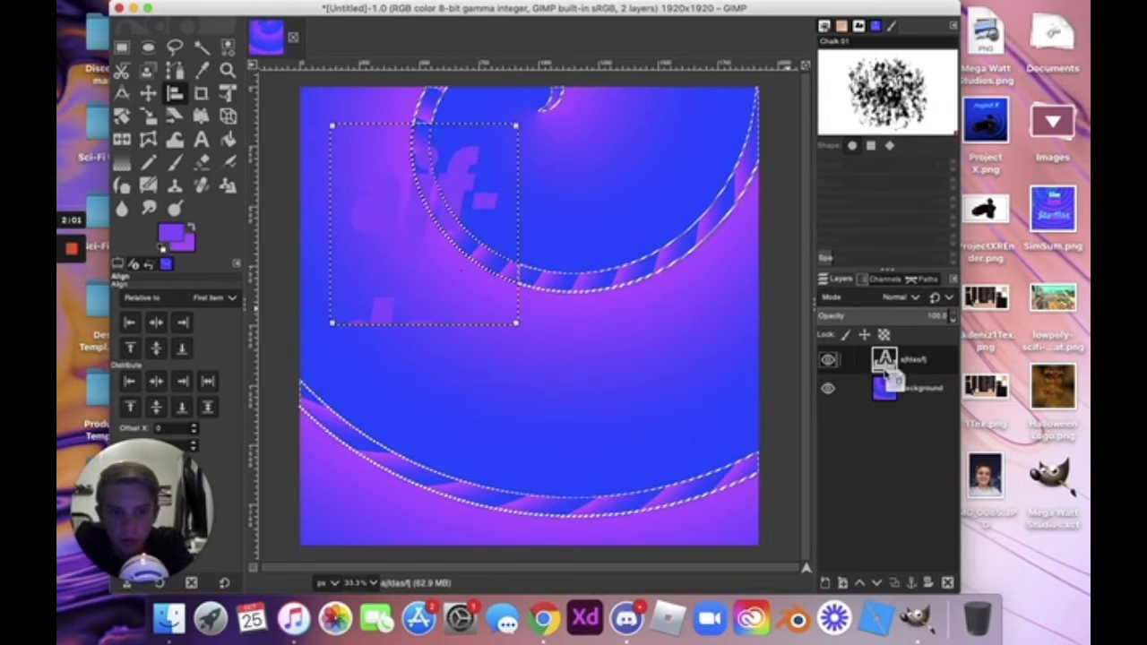
{"action": "mouse_move", "coordinate": [885, 372]}
{"action": "left_mouse_down"}
{"action": "mouse_move", "coordinate": [890, 415]}
{"action": "mouse_move", "coordinate": [888, 360]}
{"action": "left_mouse_up"}
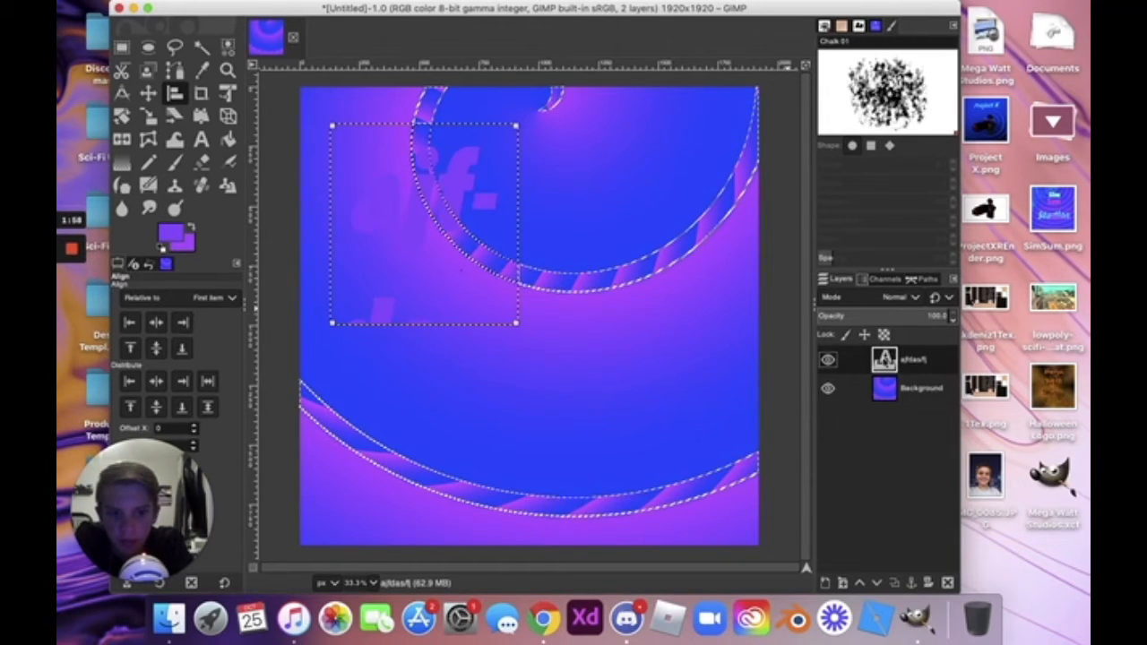
Delete the text layer and crop the image to a top-left area.
{"action": "right_click", "coordinate": [886, 363]}
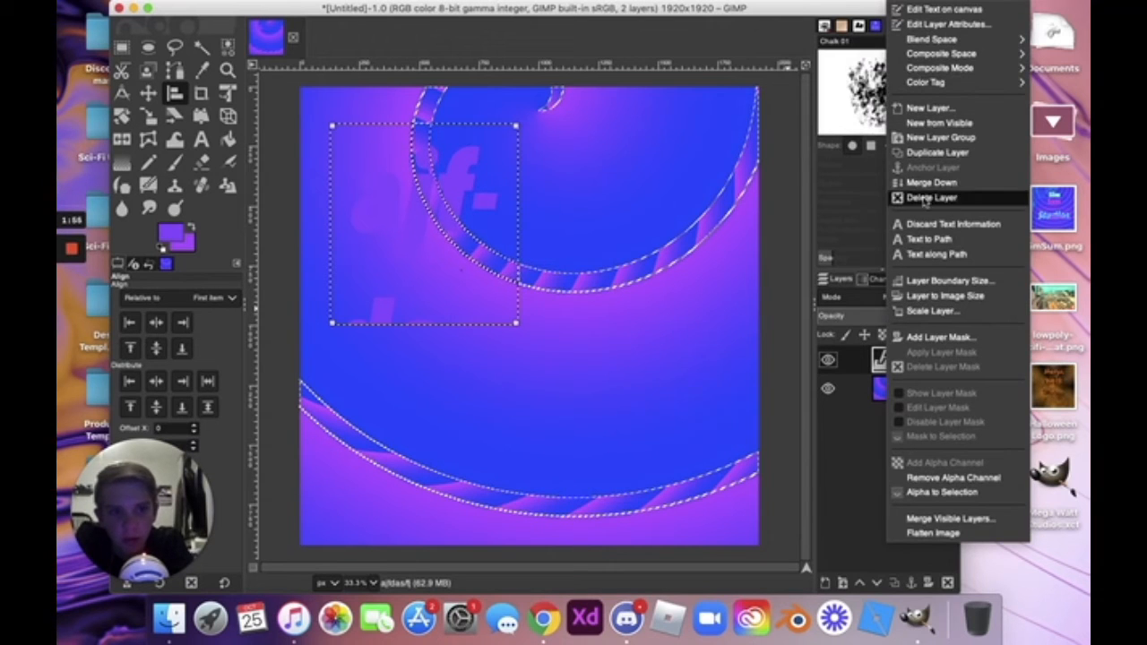
{"action": "left_click", "coordinate": [926, 198]}
{"action": "left_click", "coordinate": [201, 93]}
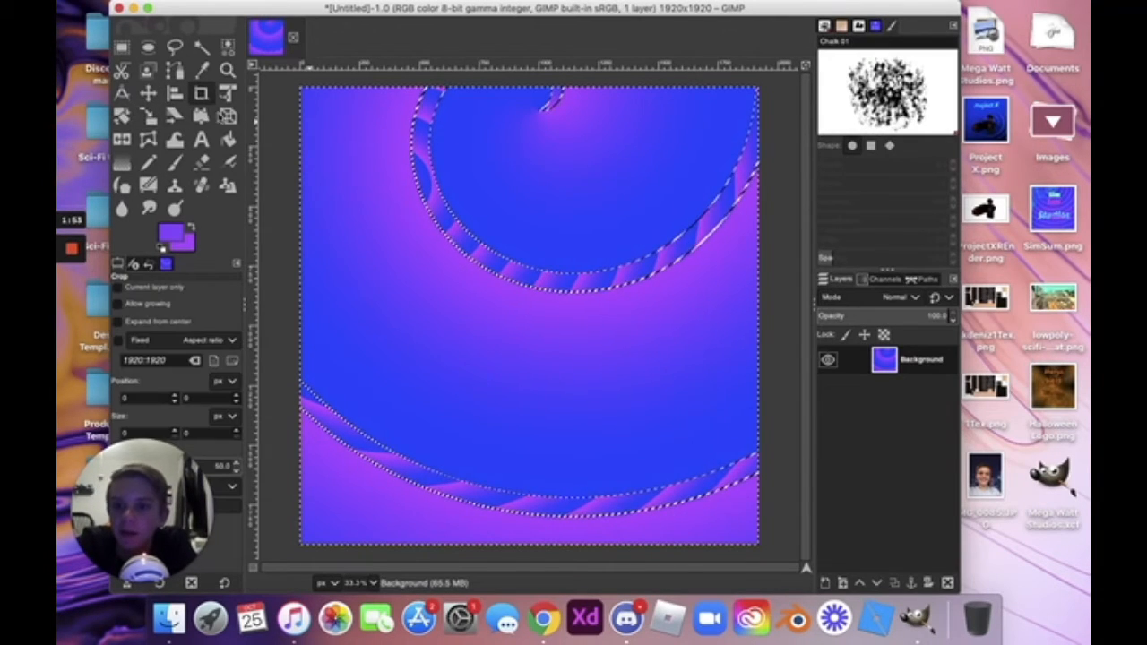
{"action": "left_click_drag", "start_coordinate": [301, 110], "coordinate": [477, 269]}
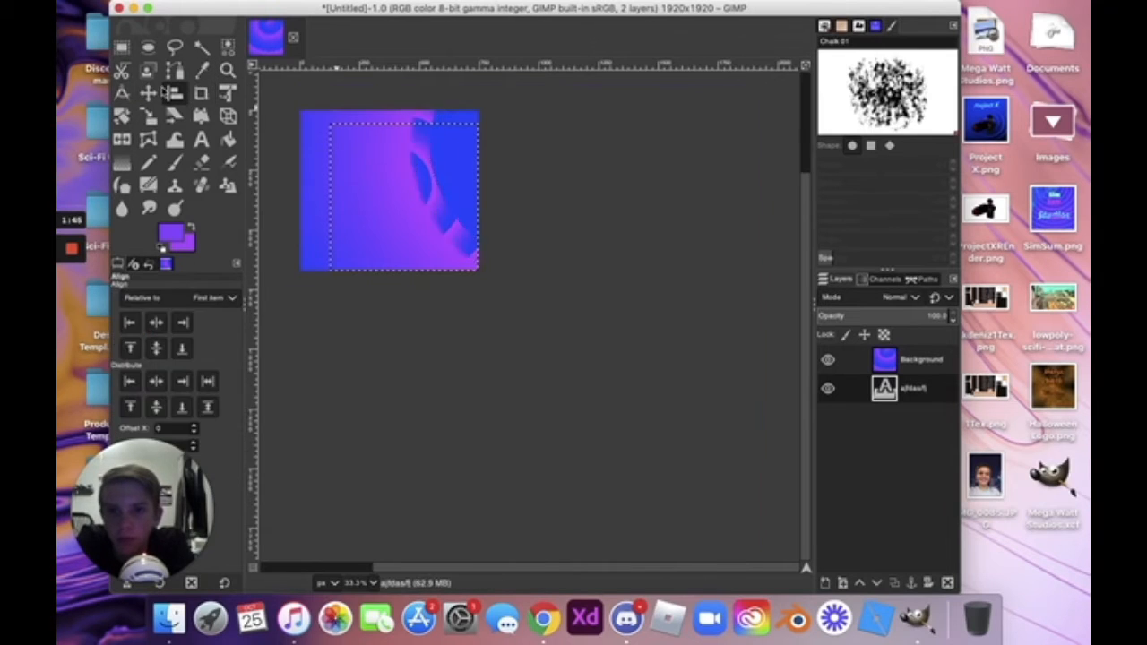
{"action": "left_click", "coordinate": [175, 92]}
Delete the reappearing text layer again from its Layers panel context menu.
{"action": "left_click", "coordinate": [148, 92]}
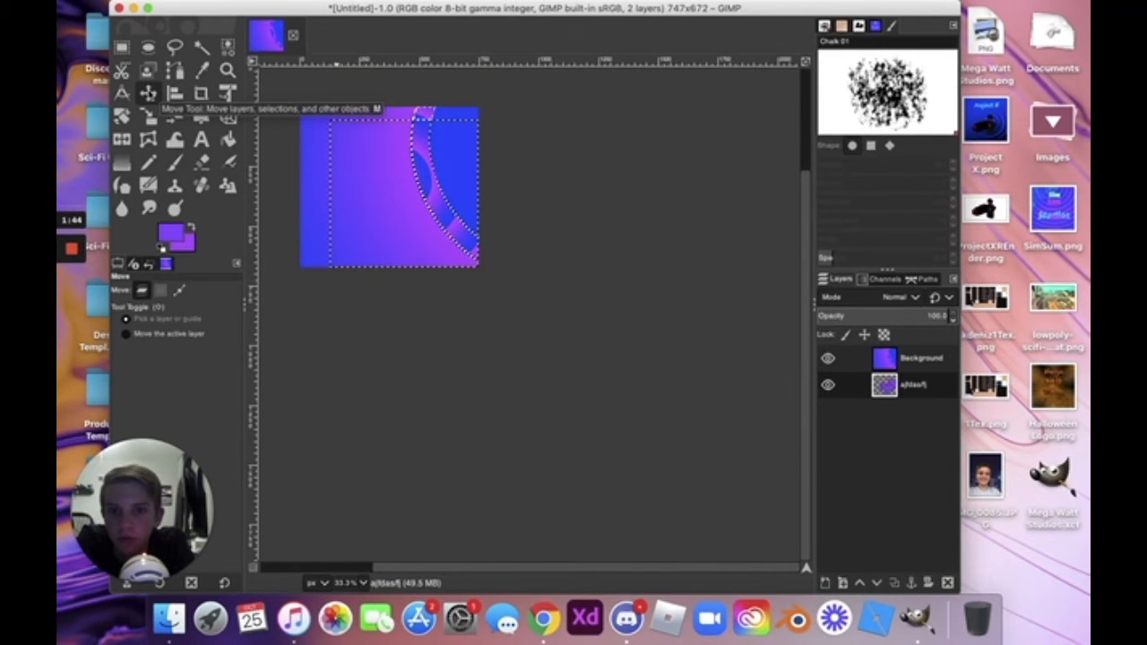
{"action": "right_click", "coordinate": [890, 392]}
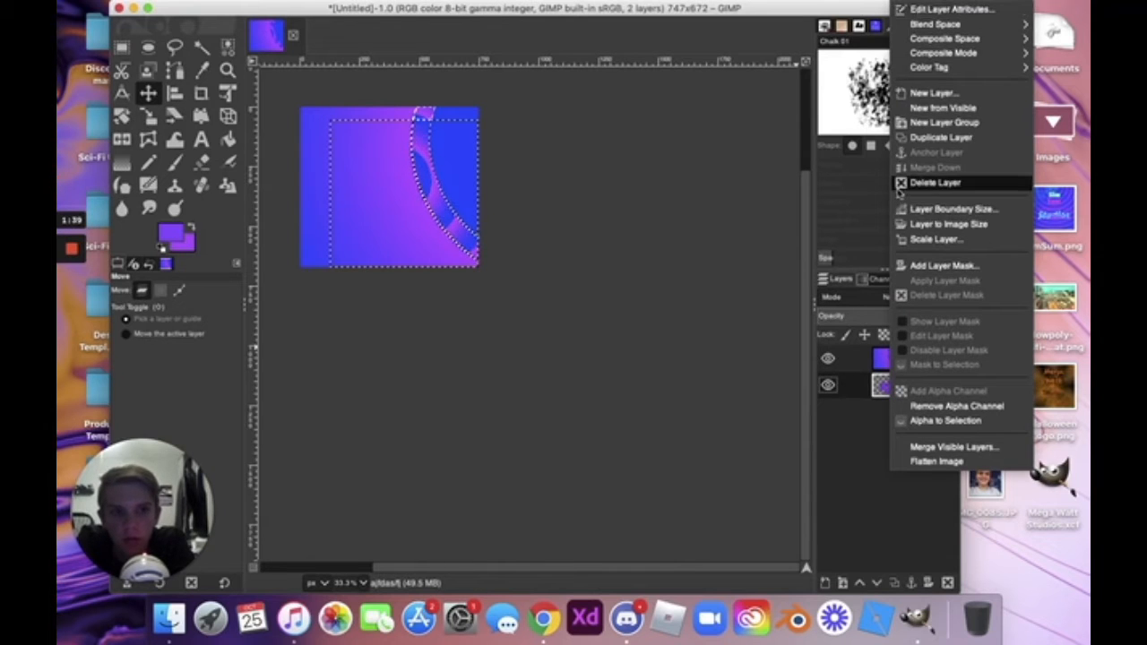
{"action": "left_click", "coordinate": [932, 182]}
{"action": "right_click", "coordinate": [880, 376]}
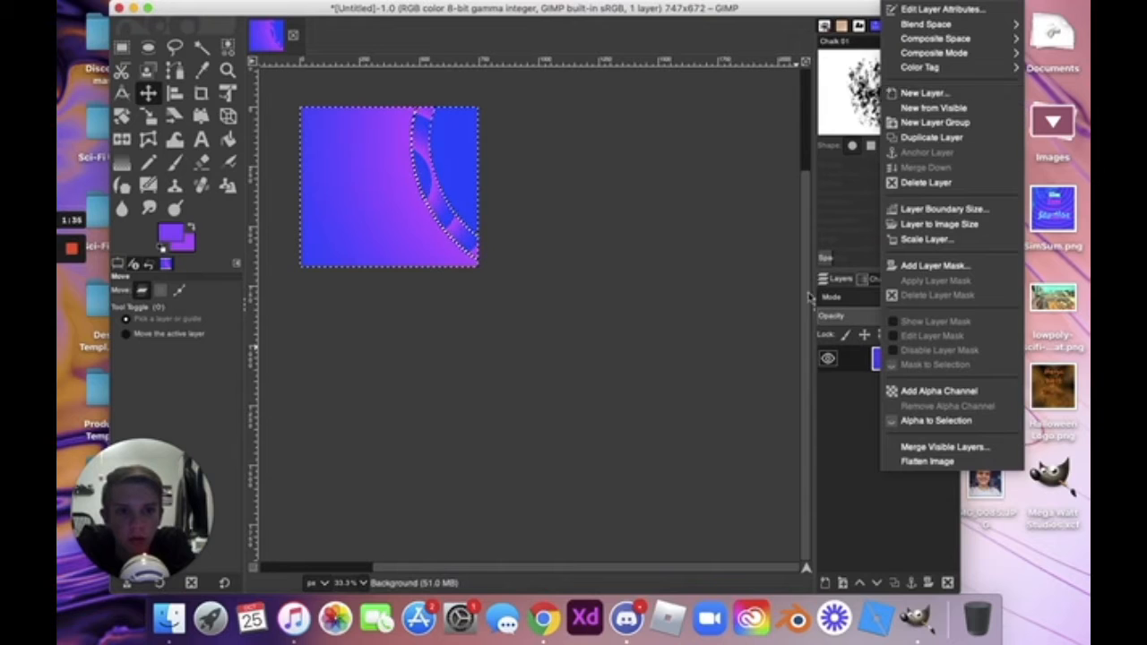
{"action": "left_click", "coordinate": [527, 189]}
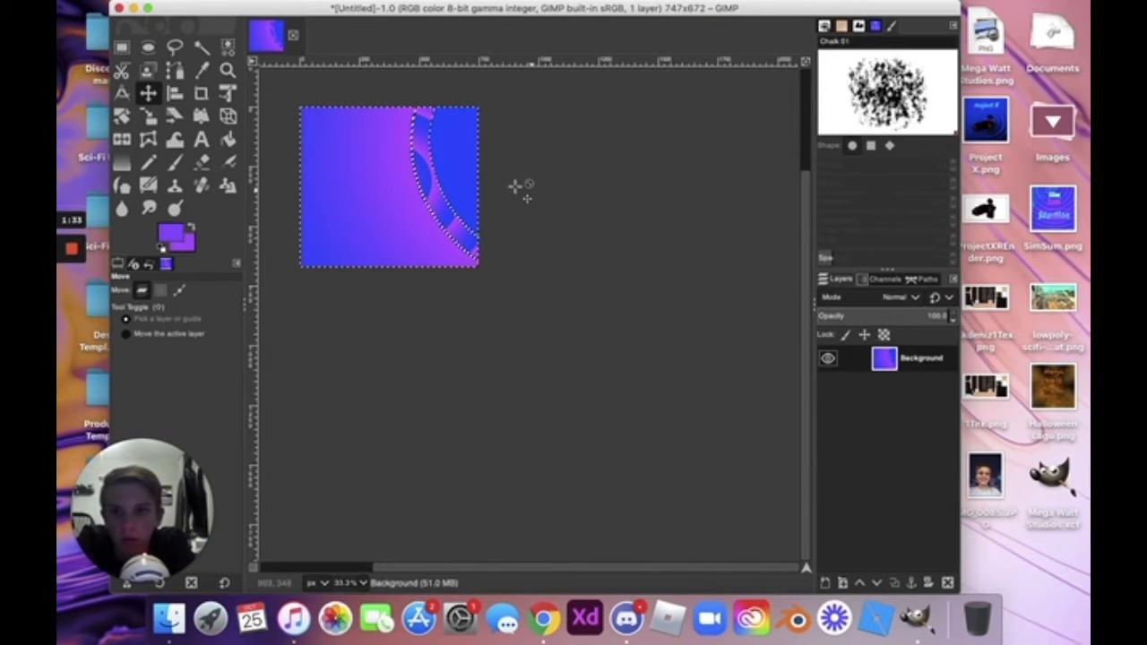
Undo back to the full 1920×1920 canvas and delete the restored text layer.
{"action": "left_click", "coordinate": [201, 93]}
{"action": "right_click", "coordinate": [454, 208]}
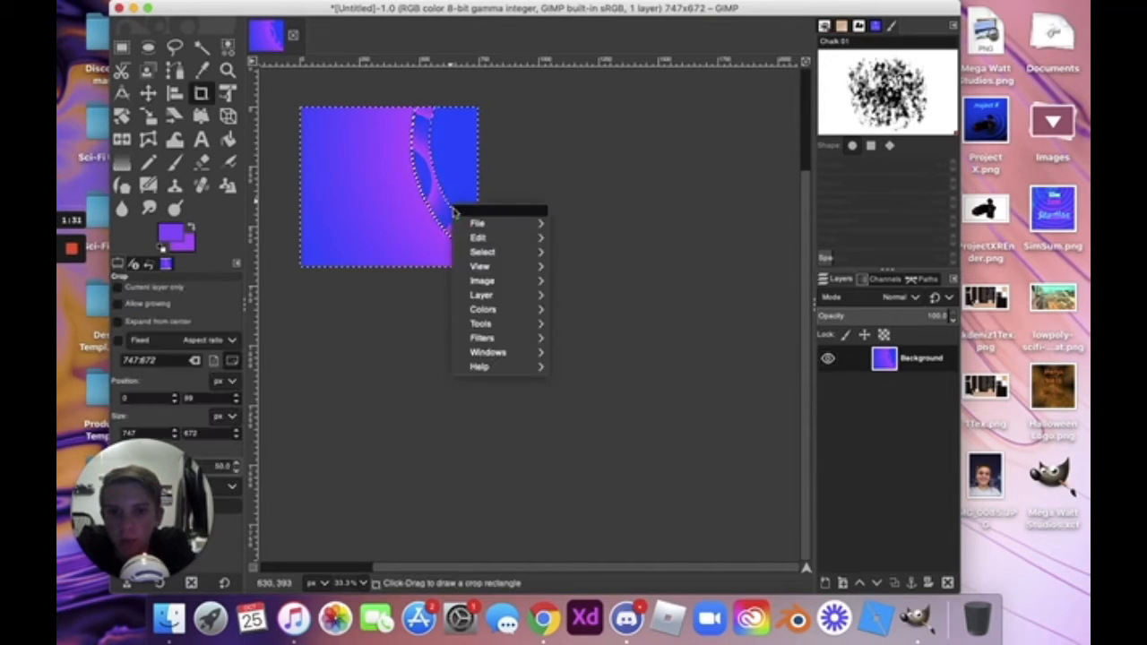
{"action": "left_click", "coordinate": [373, 186]}
{"action": "key", "text": "super+z"}
{"action": "key", "text": "super+z"}
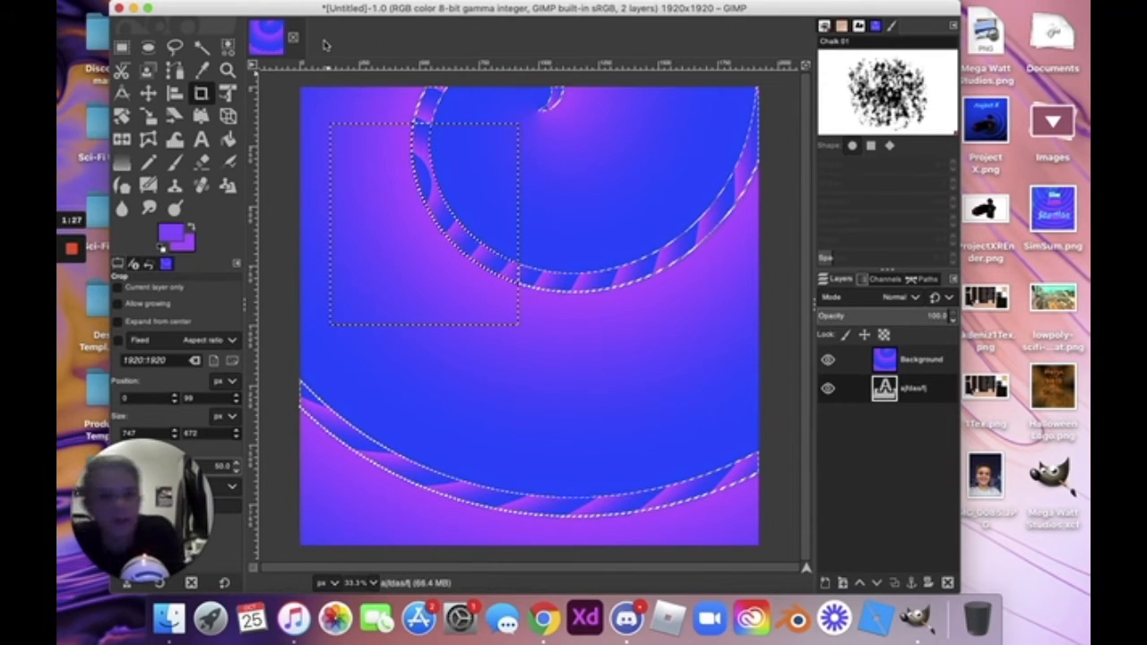
{"action": "right_click", "coordinate": [899, 387]}
{"action": "left_click", "coordinate": [932, 191]}
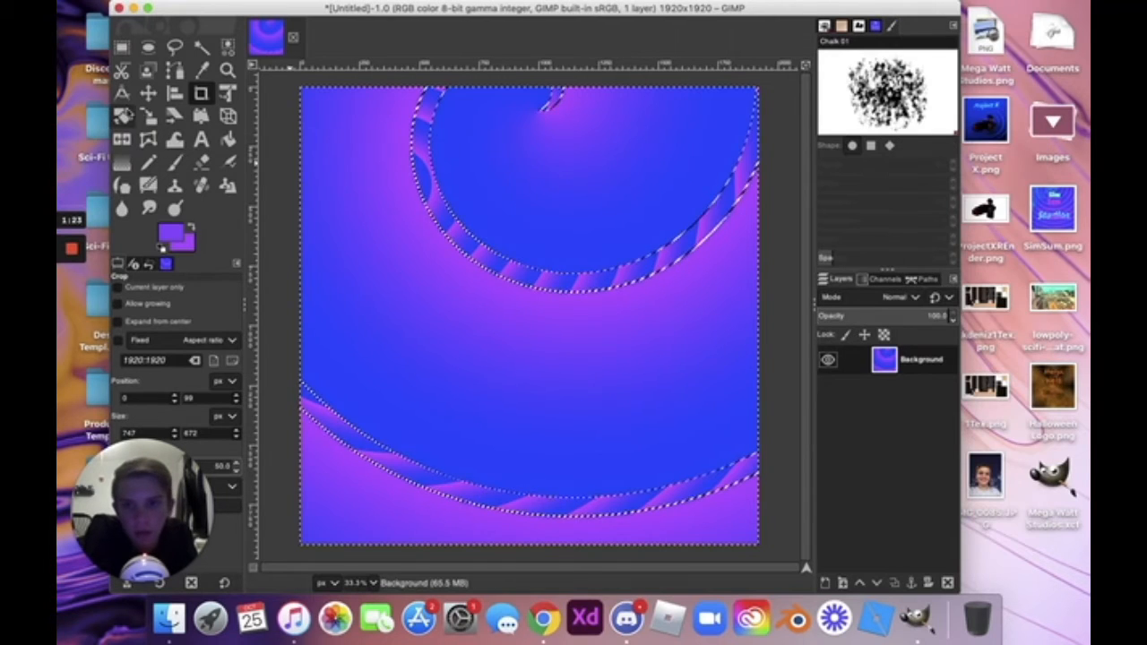
Try shrinking and tilting the gradient with Unified Transform, reset it, then set up a 0.16° rotation.
{"action": "left_click", "coordinate": [224, 95]}
{"action": "left_click_drag", "start_coordinate": [537, 116], "coordinate": [532, 231]}
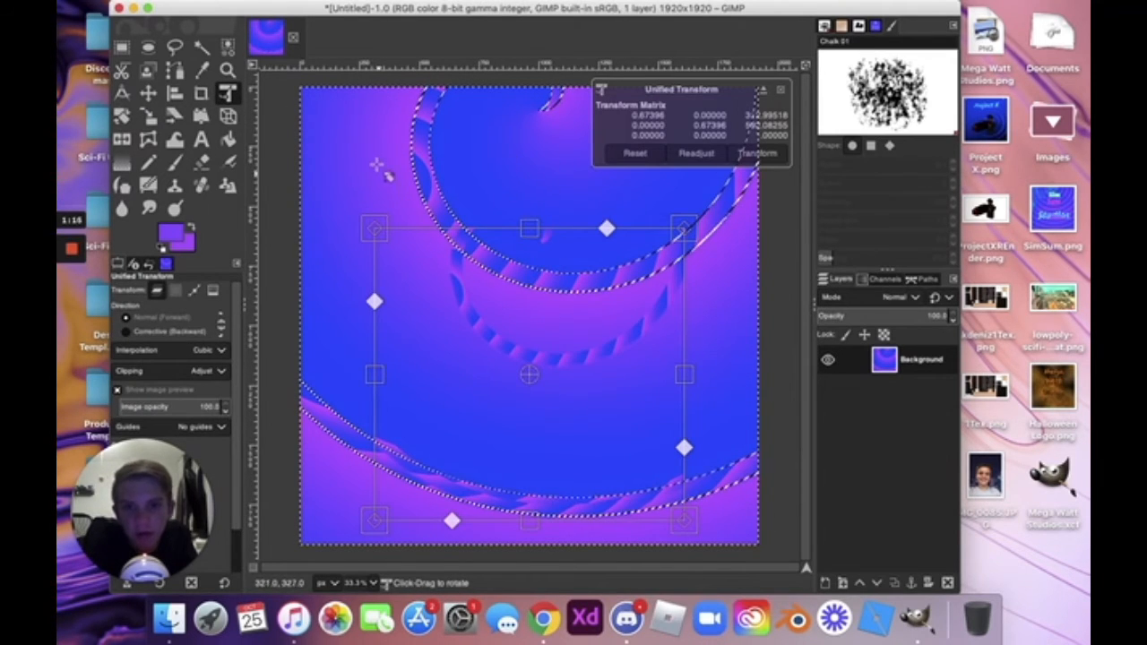
{"action": "left_click_drag", "start_coordinate": [448, 260], "coordinate": [482, 87]}
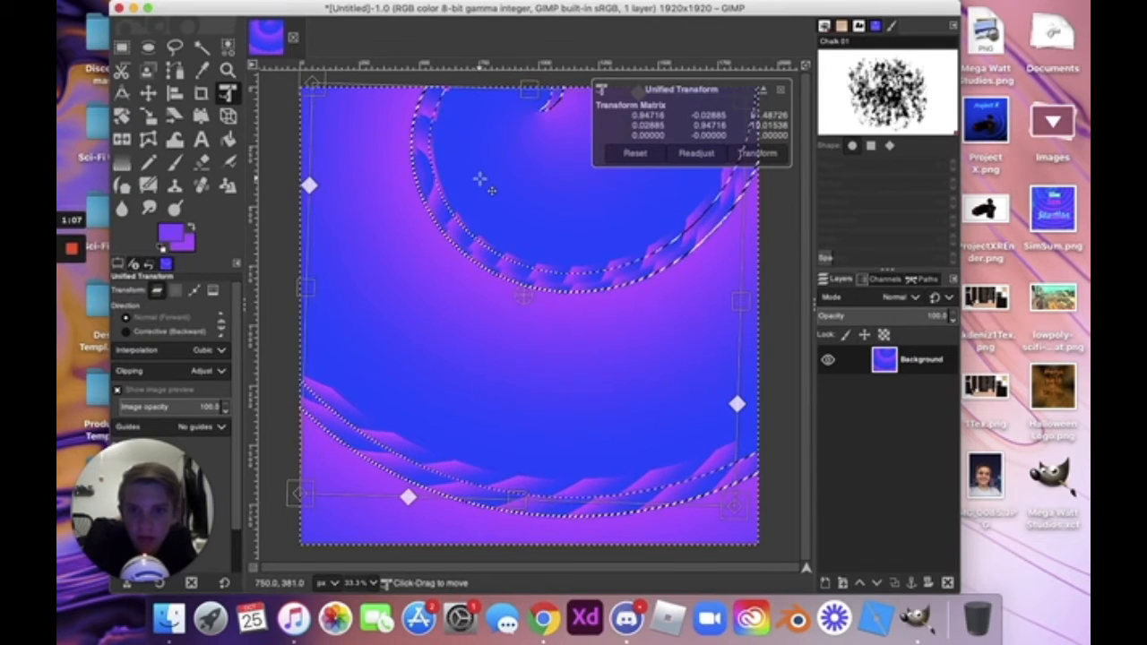
{"action": "key", "text": "ctrl+z"}
{"action": "key", "text": "ctrl+z"}
{"action": "key", "text": "ctrl+z"}
{"action": "key", "text": "ctrl+z"}
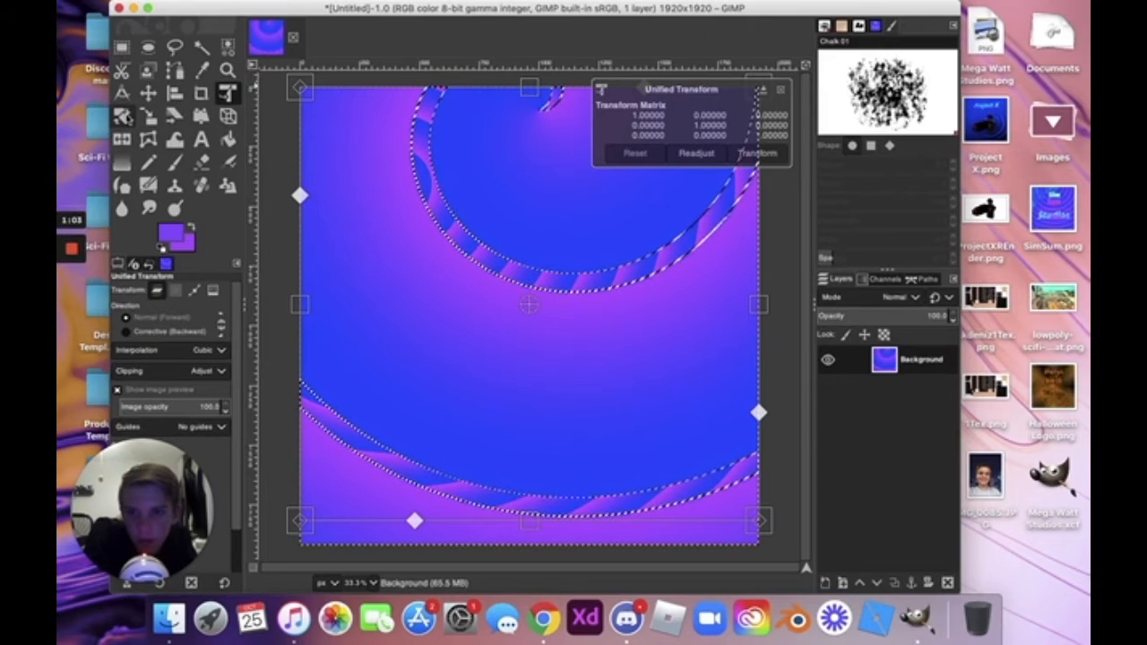
{"action": "left_click", "coordinate": [124, 116]}
{"action": "left_click_drag", "start_coordinate": [476, 110], "coordinate": [515, 242]}
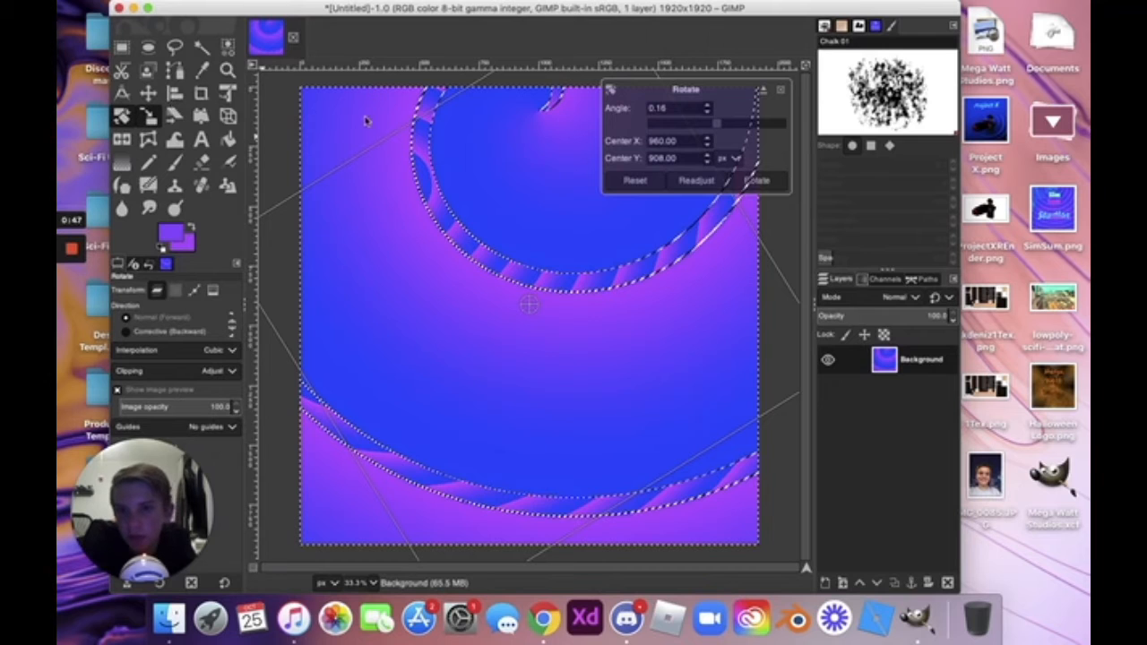
Apply the rotation, then try enlarging the floating layer with Scale and reset it.
{"action": "key", "text": "shift+s"}
{"action": "left_click", "coordinate": [473, 265]}
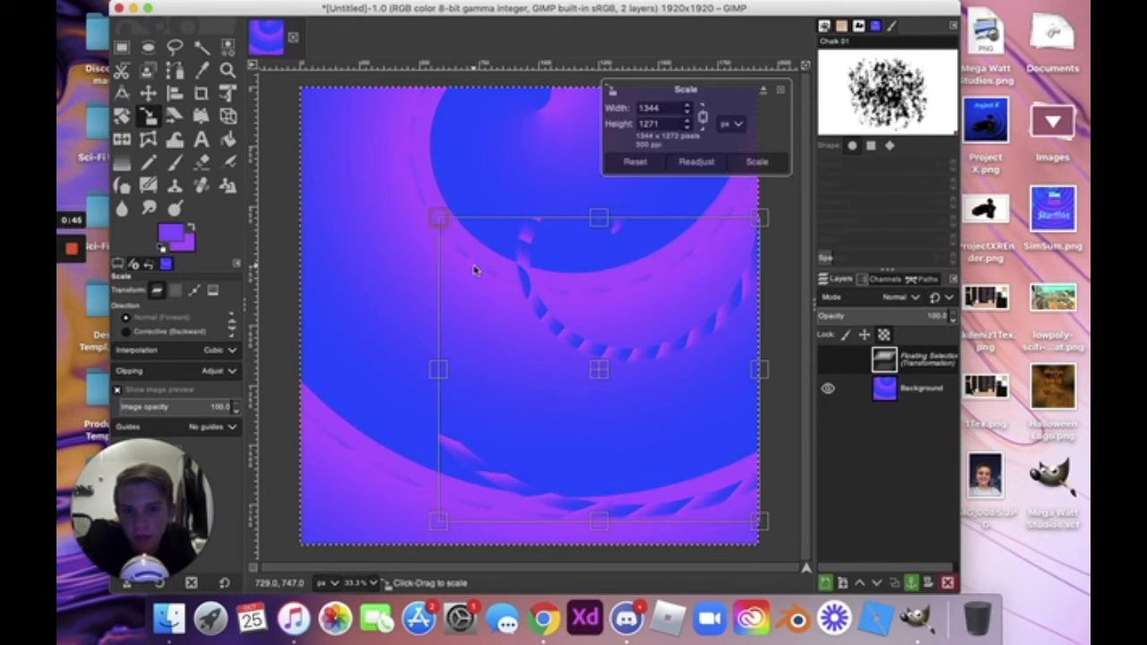
{"action": "left_click_drag", "start_coordinate": [417, 220], "coordinate": [354, 168]}
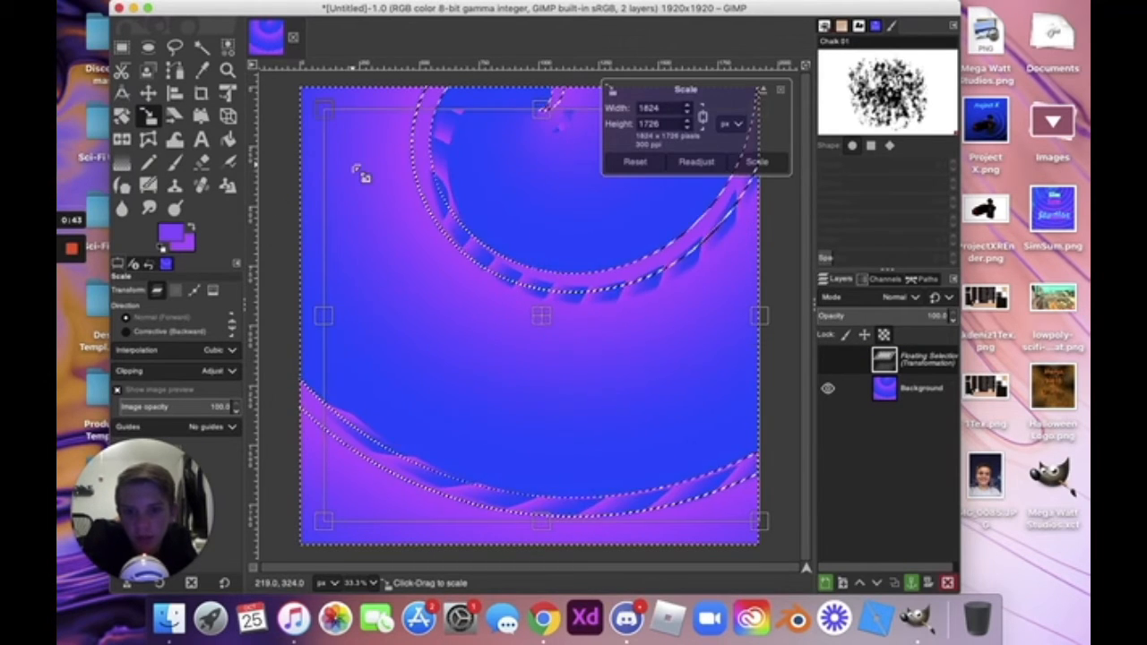
{"action": "key", "text": "super+z"}
Shear the floating layer slightly (magnitude Y 3) and apply it.
{"action": "left_click", "coordinate": [173, 116]}
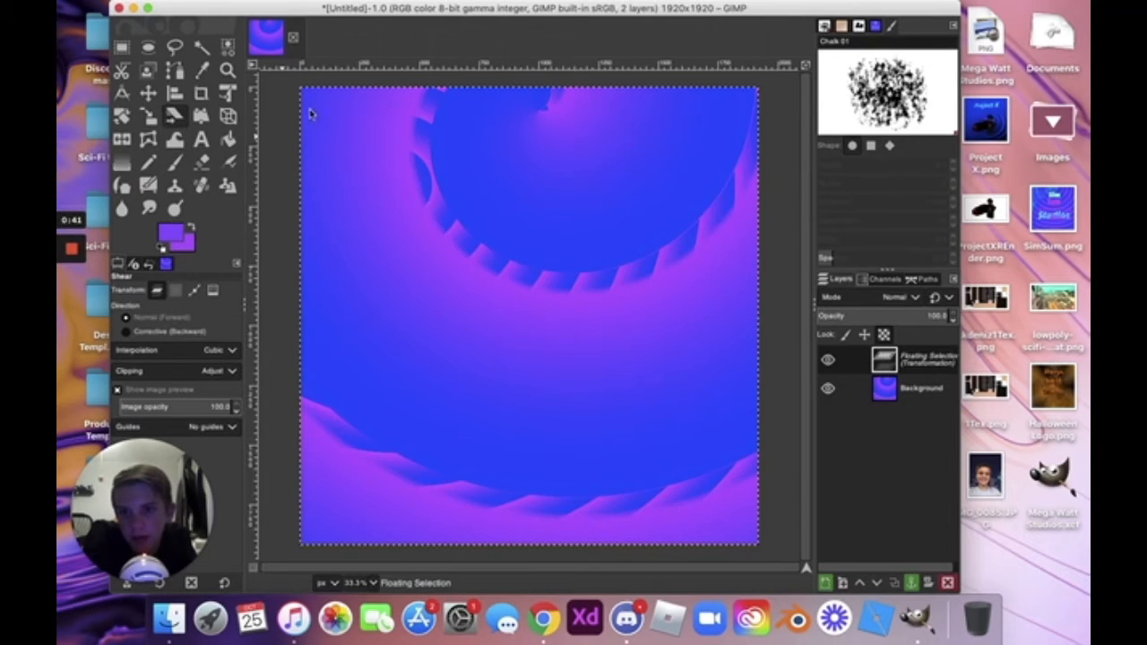
{"action": "left_click", "coordinate": [397, 185]}
{"action": "left_click_drag", "start_coordinate": [397, 185], "coordinate": [339, 178]}
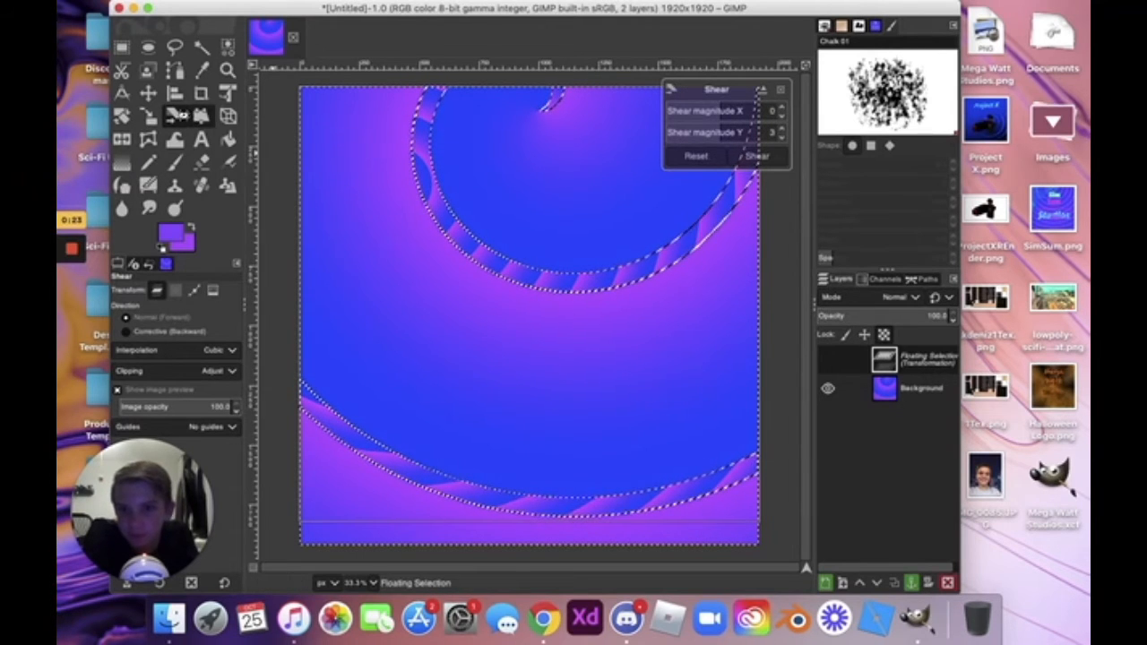
{"action": "left_click", "coordinate": [206, 120]}
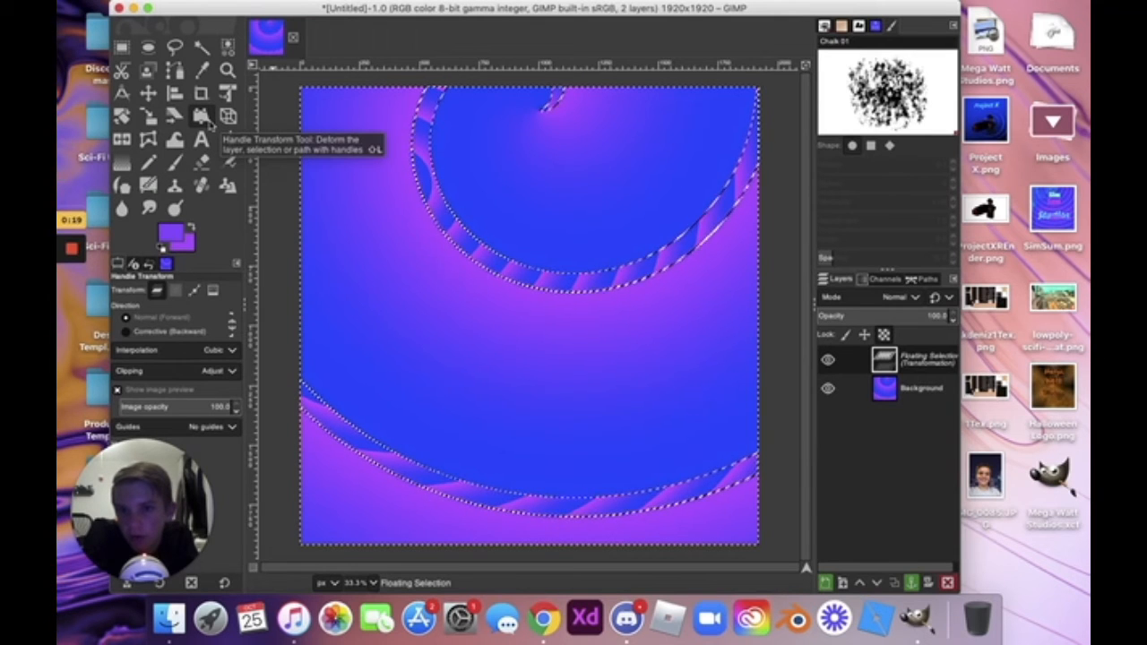
Try shifting the layer with a Handle Transform handle, then undo it.
{"action": "left_click", "coordinate": [384, 146]}
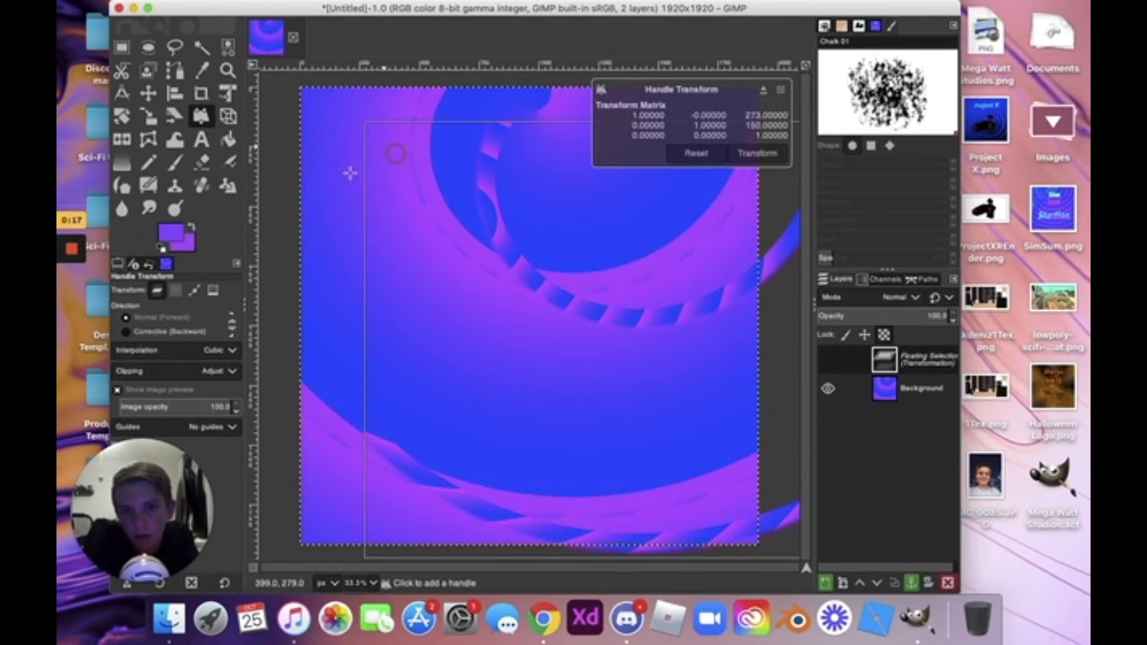
{"action": "left_click_drag", "start_coordinate": [350, 173], "coordinate": [327, 124]}
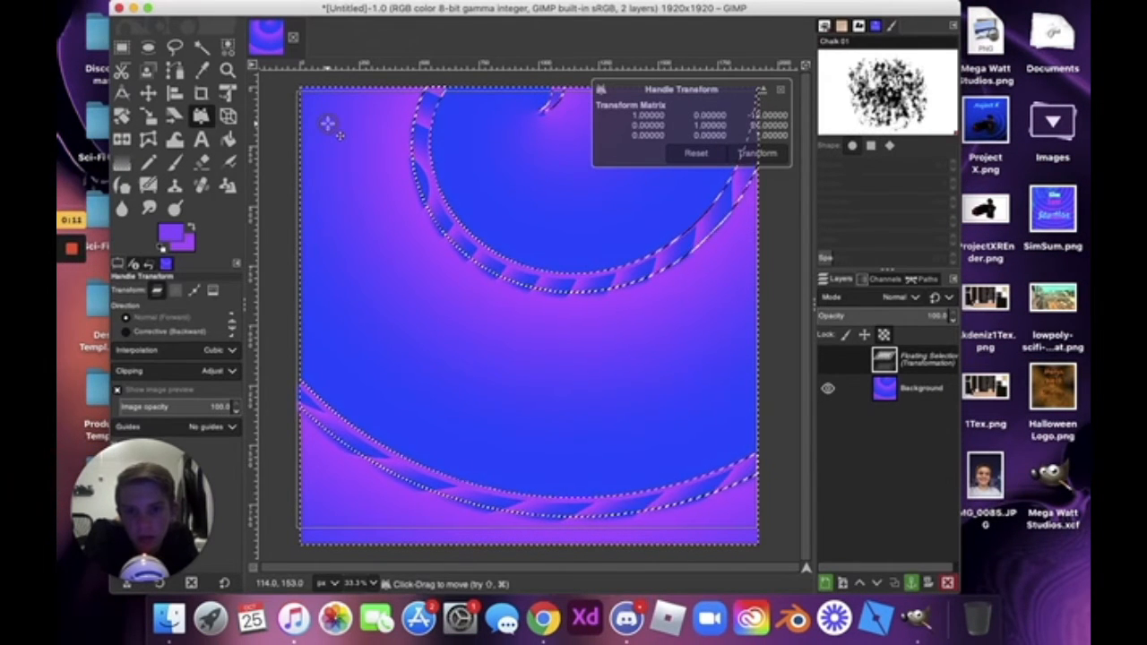
{"action": "key", "text": "super+z"}
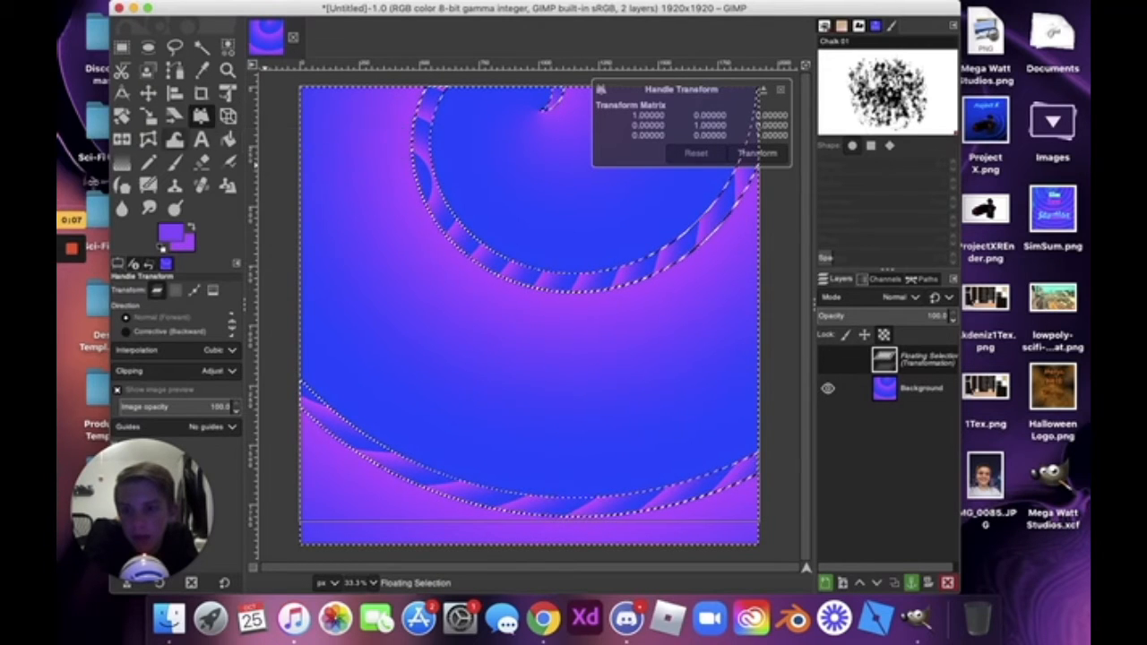
{"action": "left_click", "coordinate": [72, 248]}
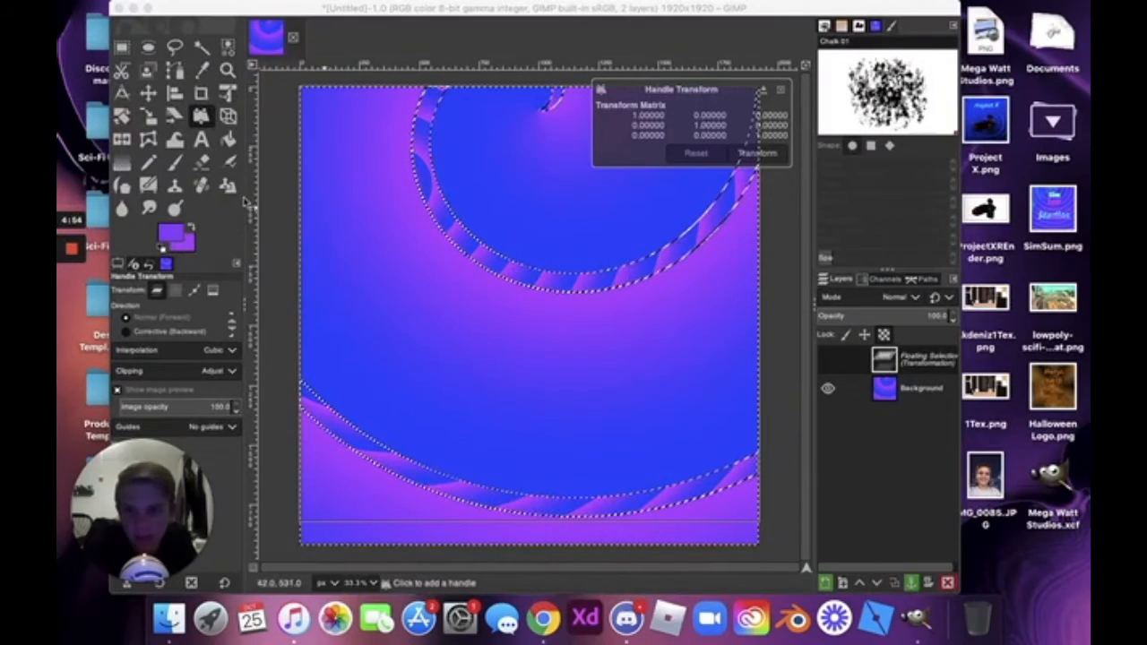
{"action": "left_click", "coordinate": [228, 119]}
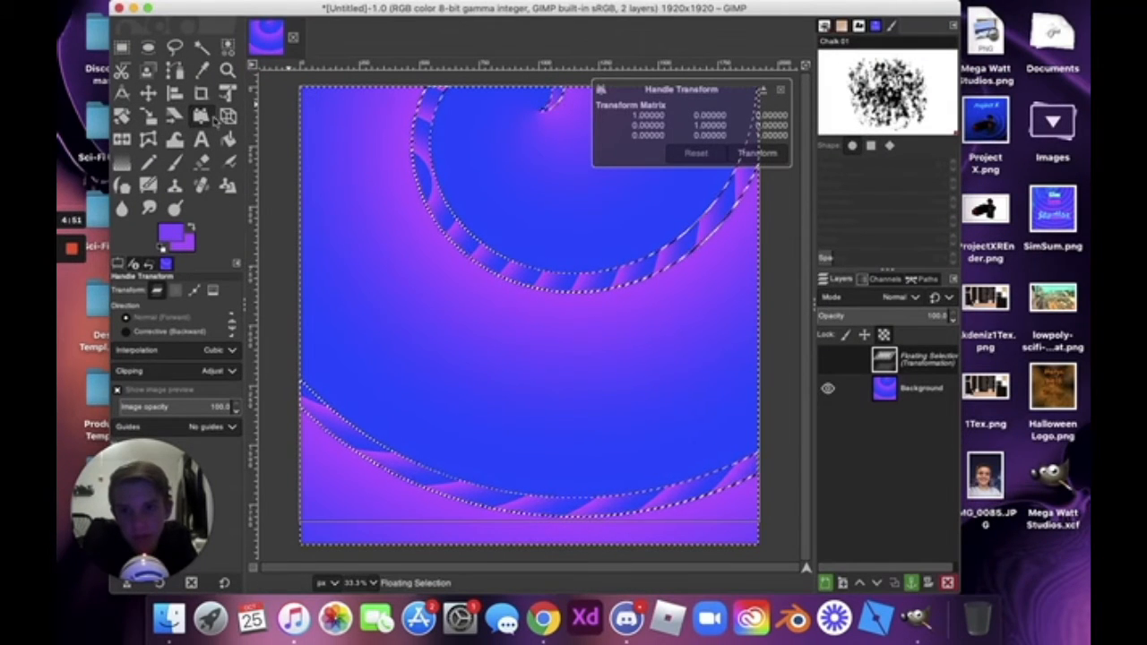
{"action": "left_click", "coordinate": [227, 119]}
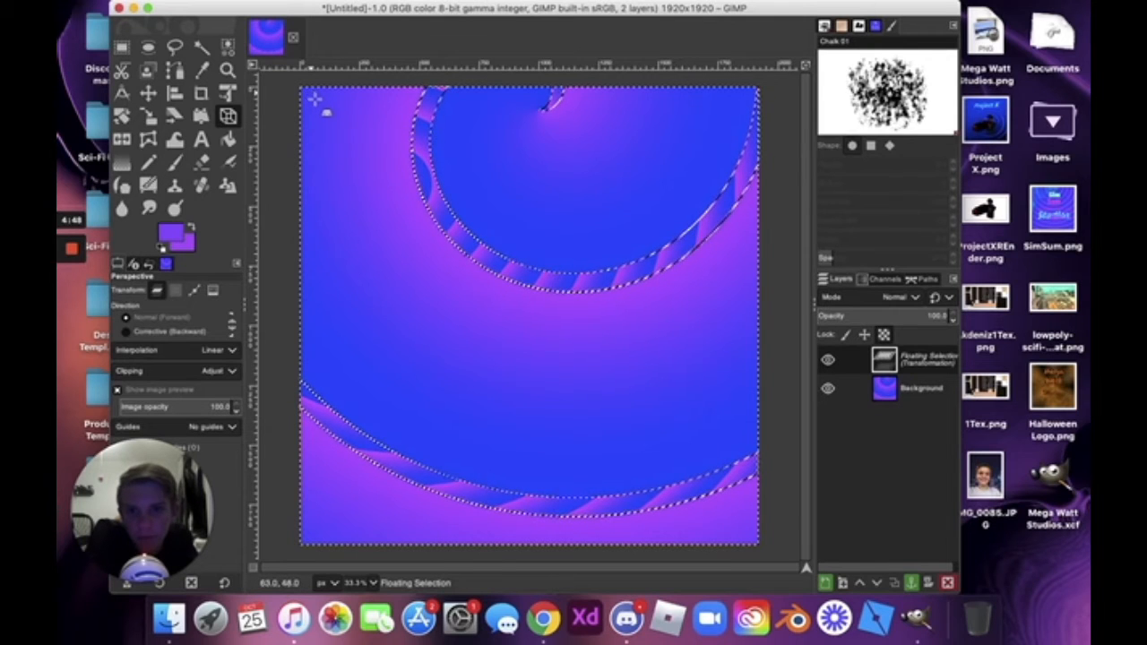
{"action": "left_click_drag", "start_coordinate": [311, 93], "coordinate": [340, 122]}
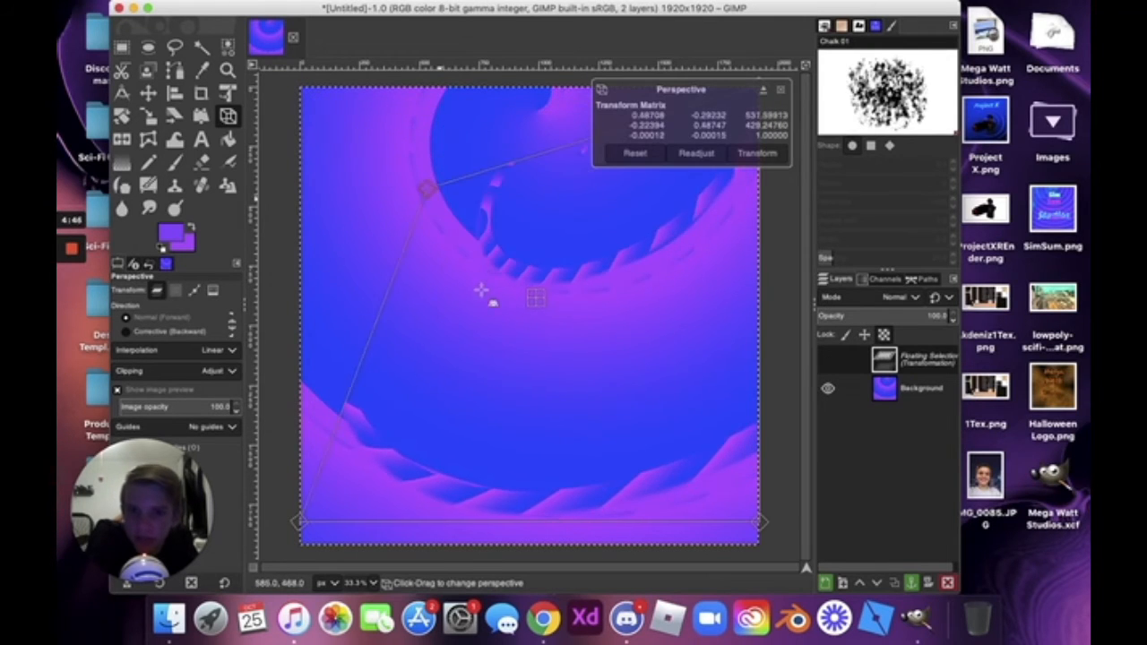
{"action": "left_click_drag", "start_coordinate": [481, 289], "coordinate": [465, 221]}
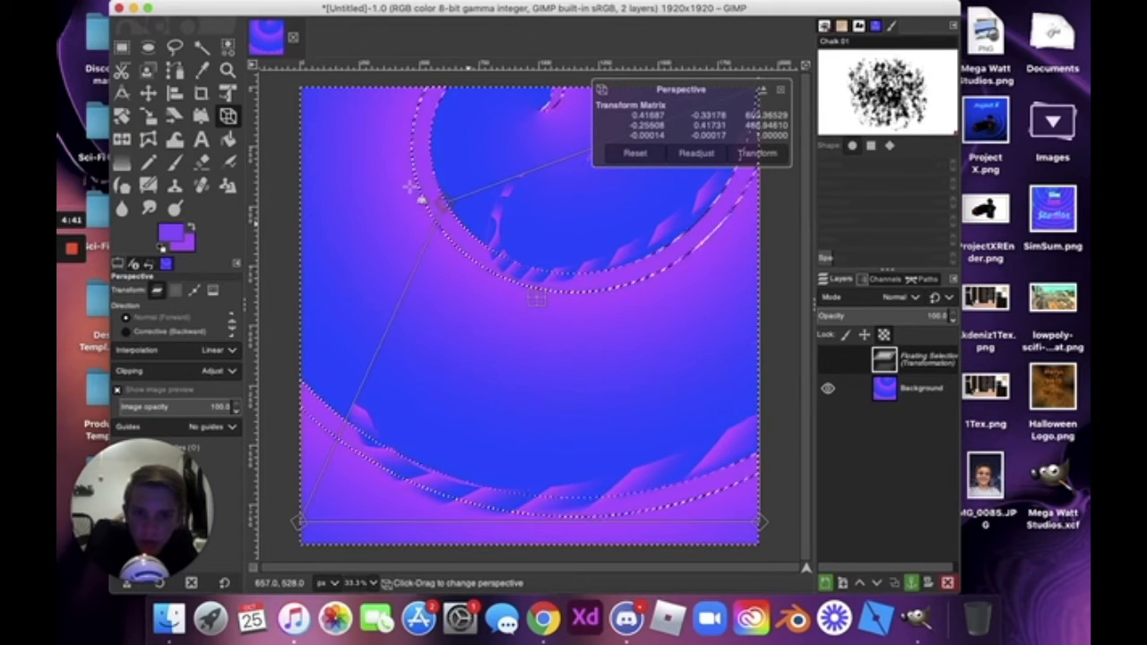
{"action": "left_click_drag", "start_coordinate": [410, 185], "coordinate": [316, 97]}
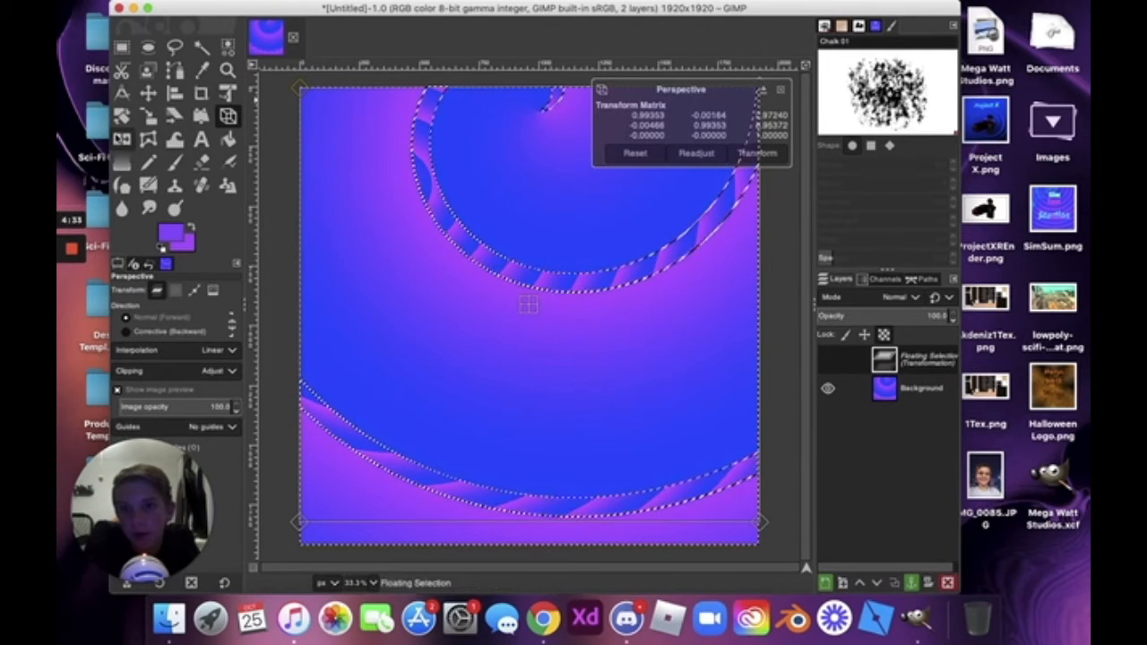
{"action": "left_click", "coordinate": [122, 140]}
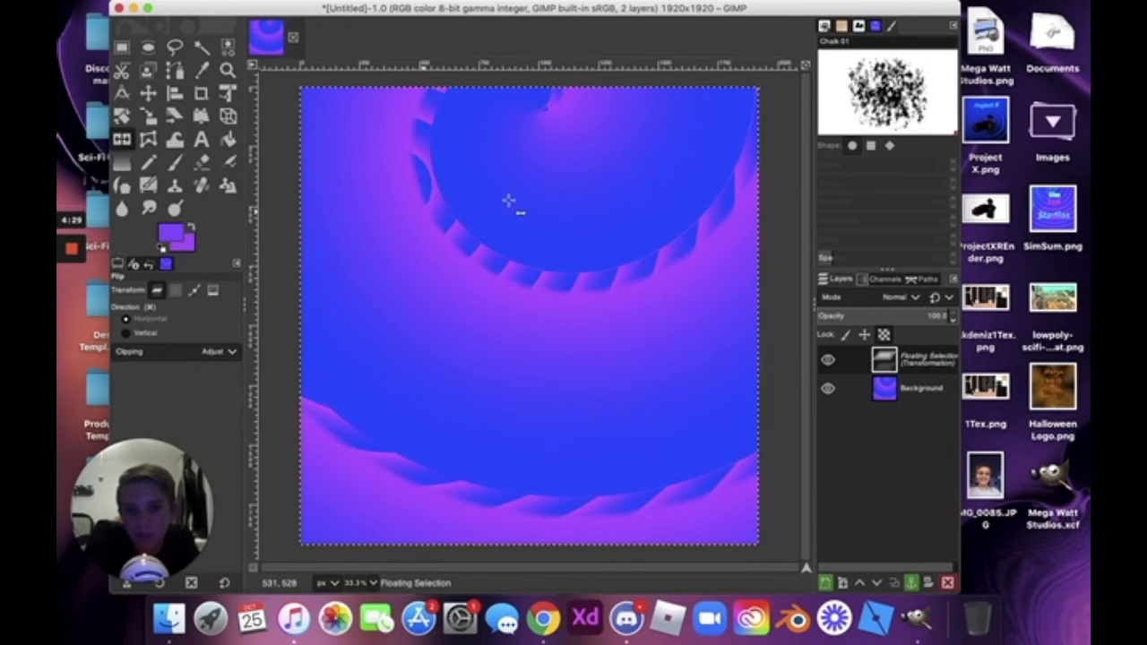
{"action": "left_click", "coordinate": [601, 218]}
{"action": "left_click", "coordinate": [522, 216]}
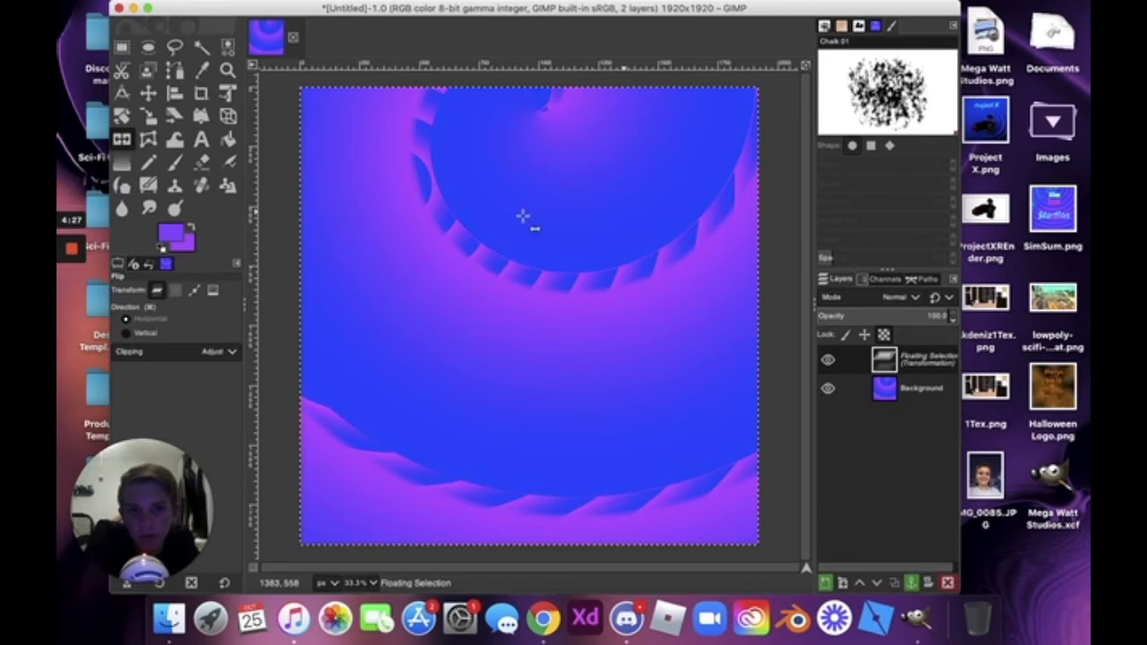
{"action": "left_click", "coordinate": [473, 176]}
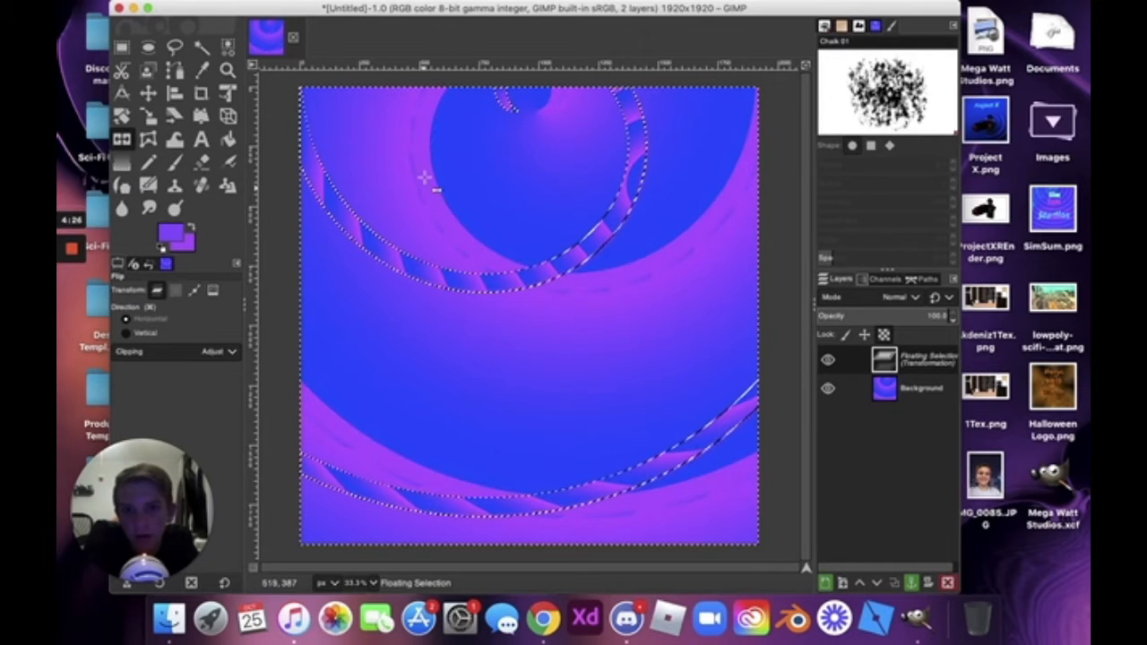
{"action": "left_click", "coordinate": [469, 253]}
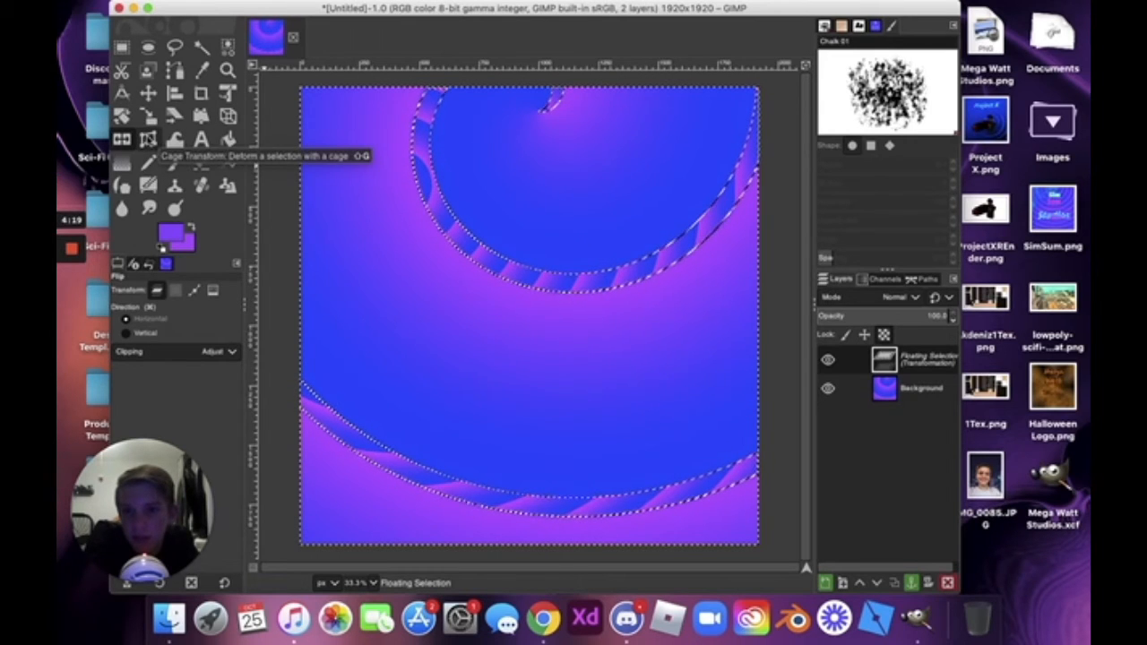
Draw a closed four-point cage around part of the ring with Cage Transform.
{"action": "left_click", "coordinate": [148, 138]}
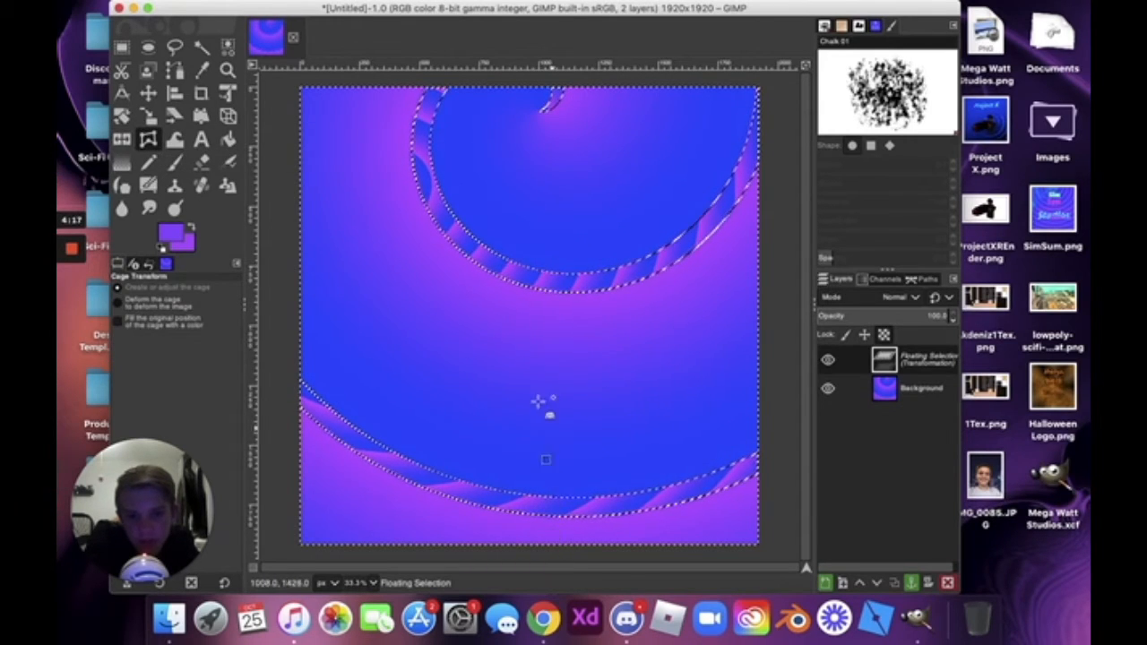
{"action": "left_click", "coordinate": [536, 375]}
{"action": "left_click", "coordinate": [566, 253]}
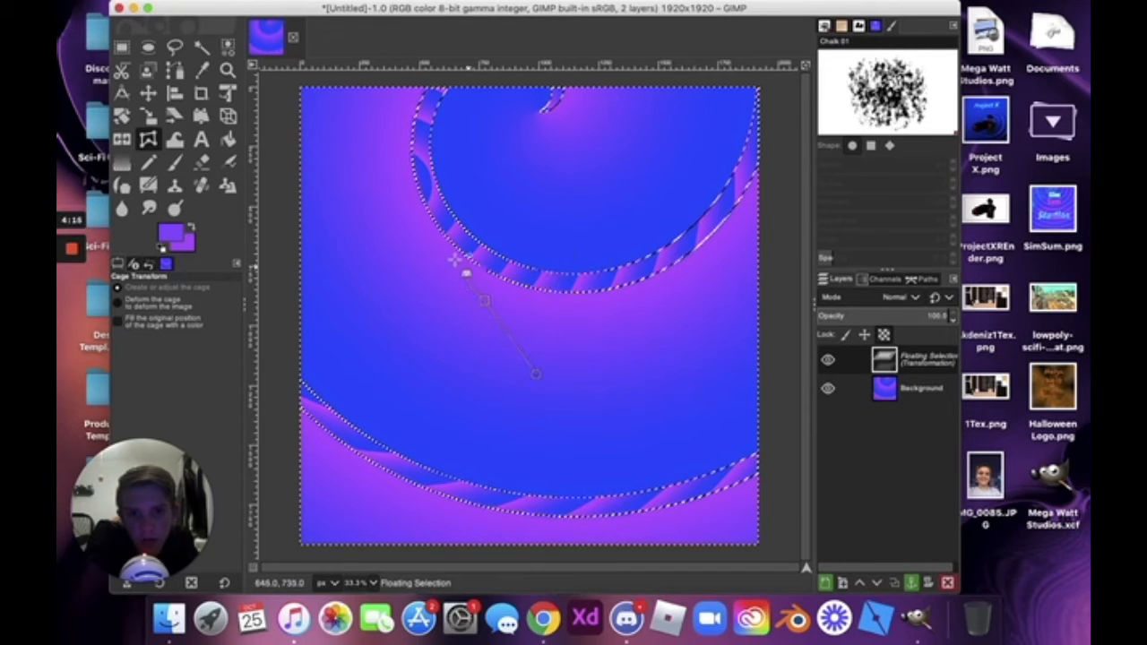
{"action": "left_click", "coordinate": [596, 224]}
{"action": "left_click", "coordinate": [619, 327]}
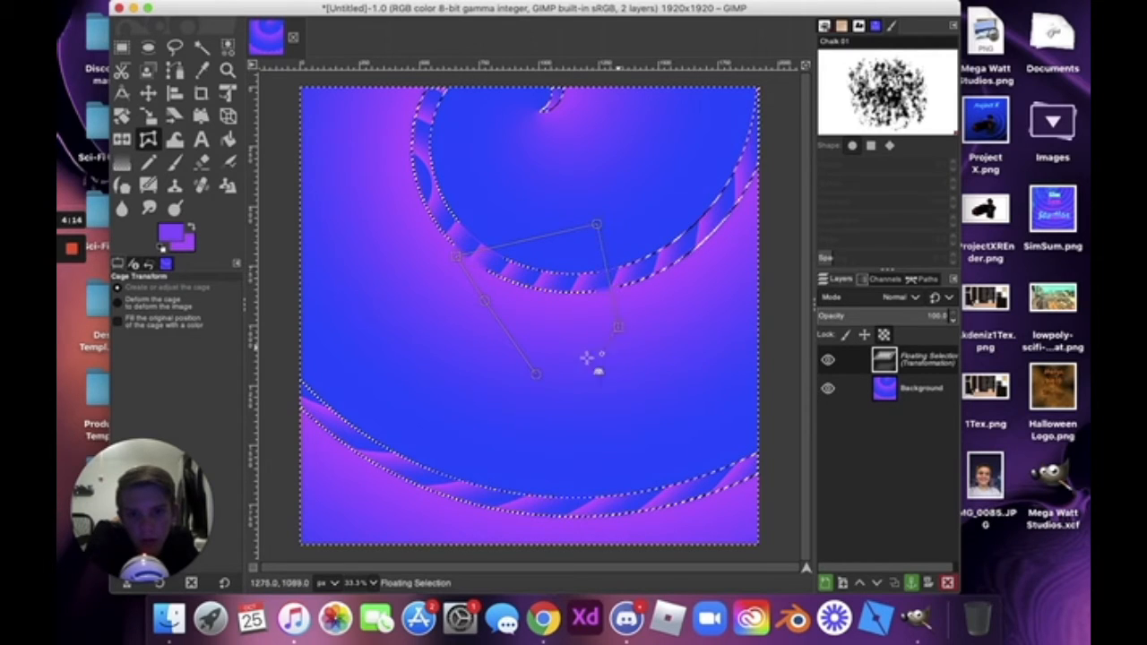
{"action": "left_click", "coordinate": [536, 373]}
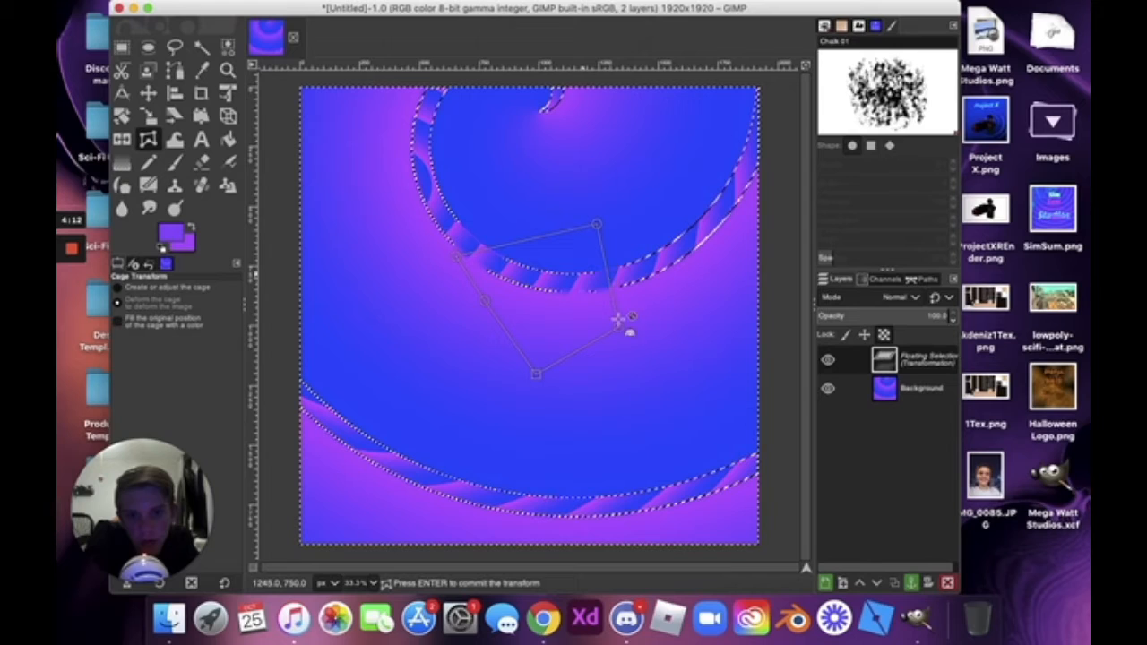
Drag three cage points to bend the ring piece and commit the deformation.
{"action": "left_click_drag", "start_coordinate": [618, 322], "coordinate": [592, 413]}
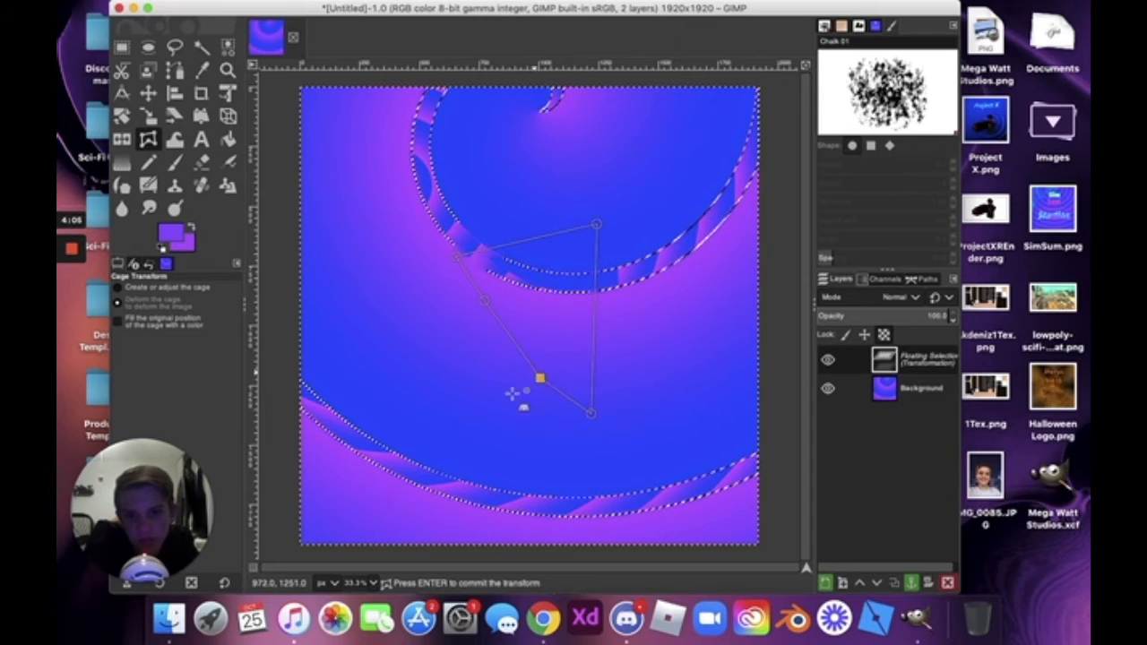
{"action": "left_click_drag", "start_coordinate": [536, 380], "coordinate": [334, 438]}
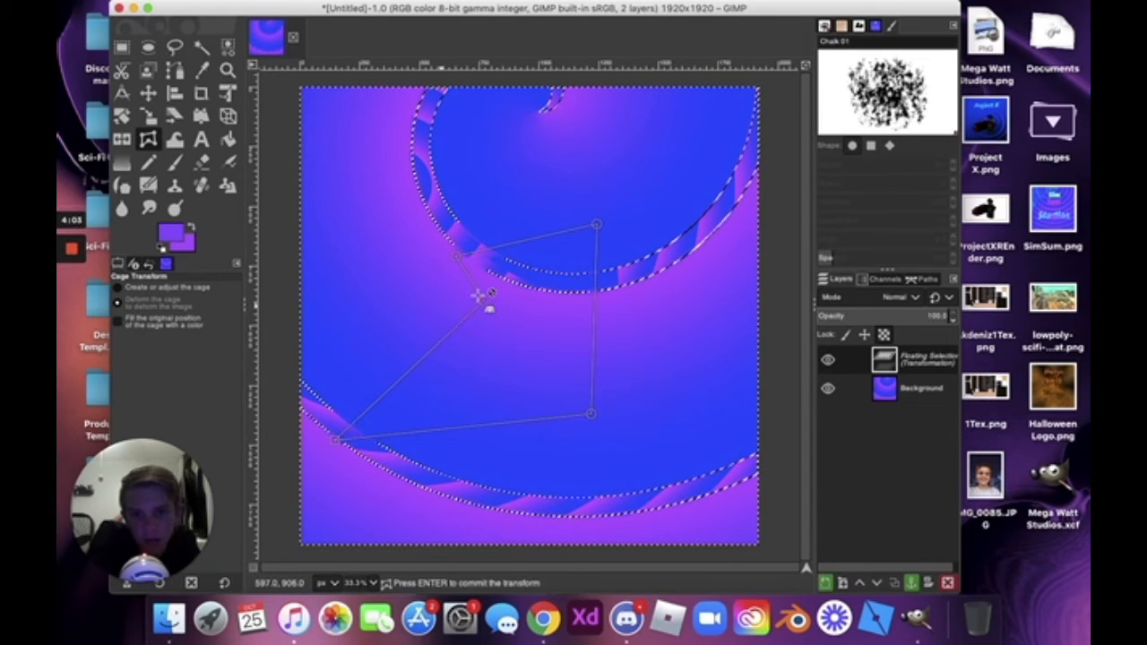
{"action": "left_click_drag", "start_coordinate": [479, 301], "coordinate": [605, 122]}
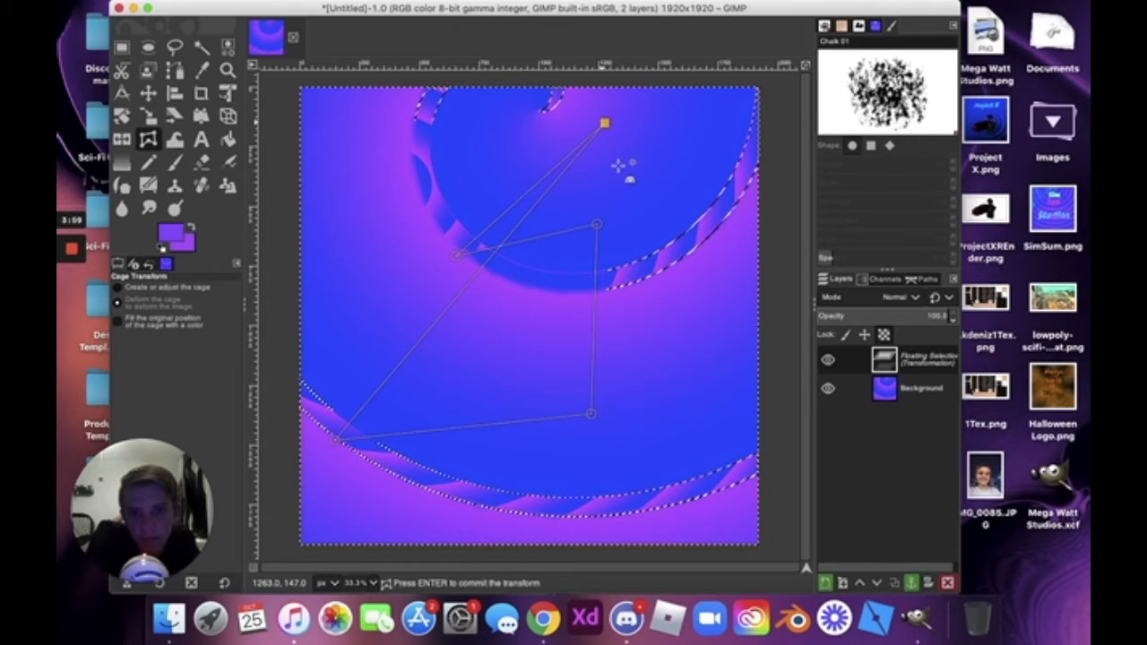
{"action": "key", "text": "Return"}
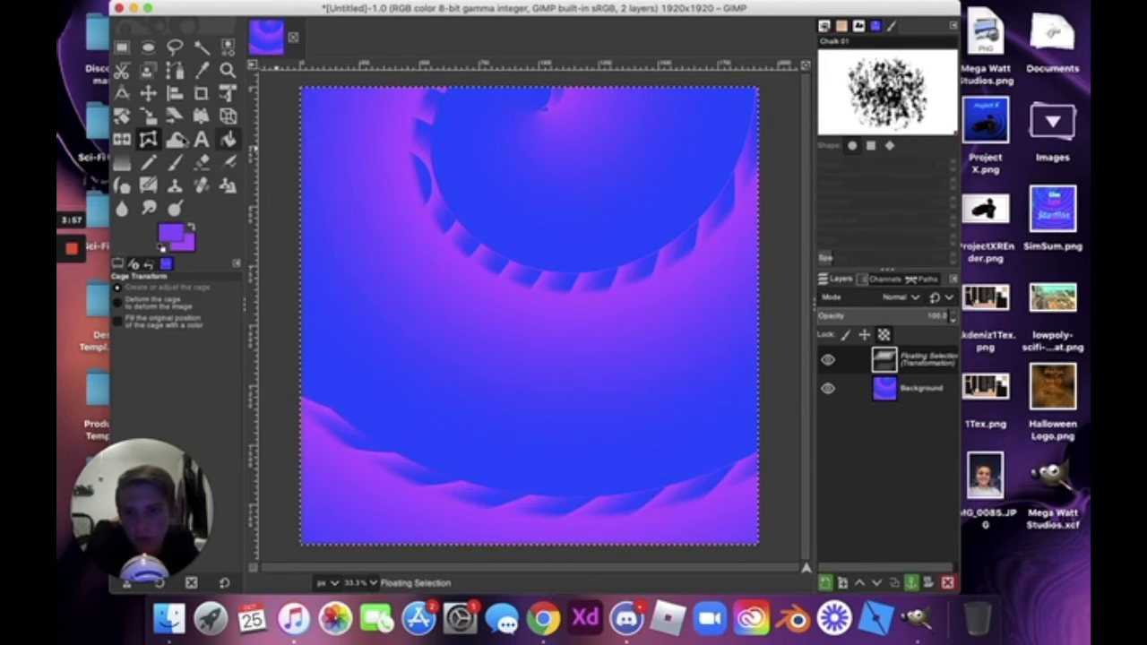
{"action": "left_click", "coordinate": [176, 139]}
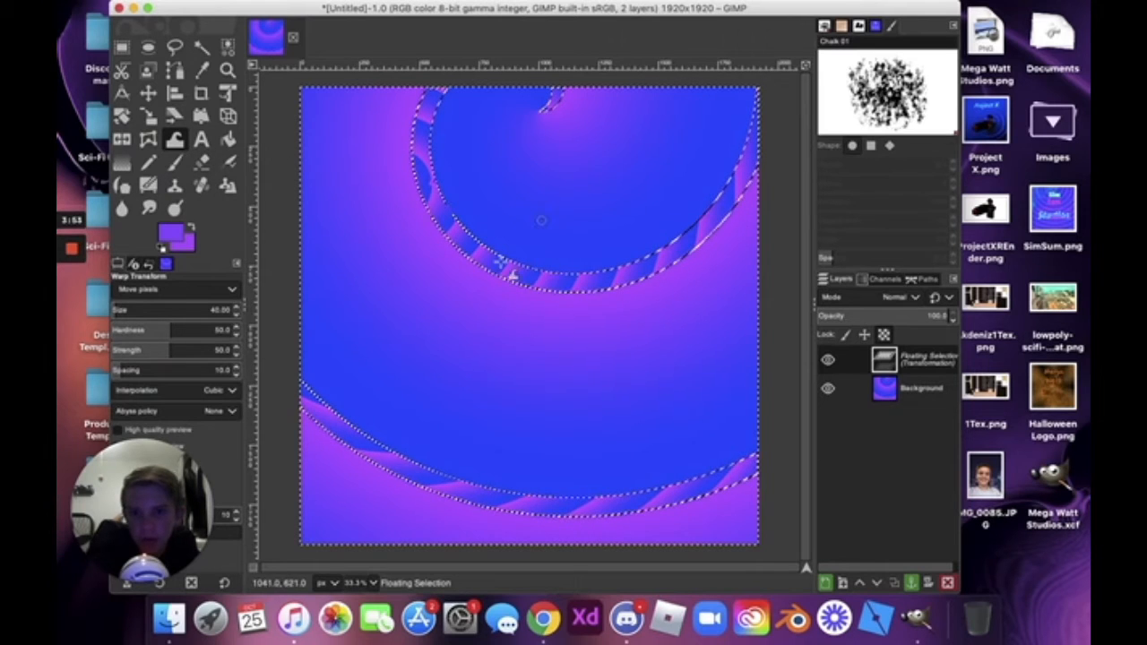
Delete the floating selection layer and warp the blue circle's lower edge with Warp Transform.
{"action": "left_click_drag", "start_coordinate": [508, 246], "coordinate": [514, 262]}
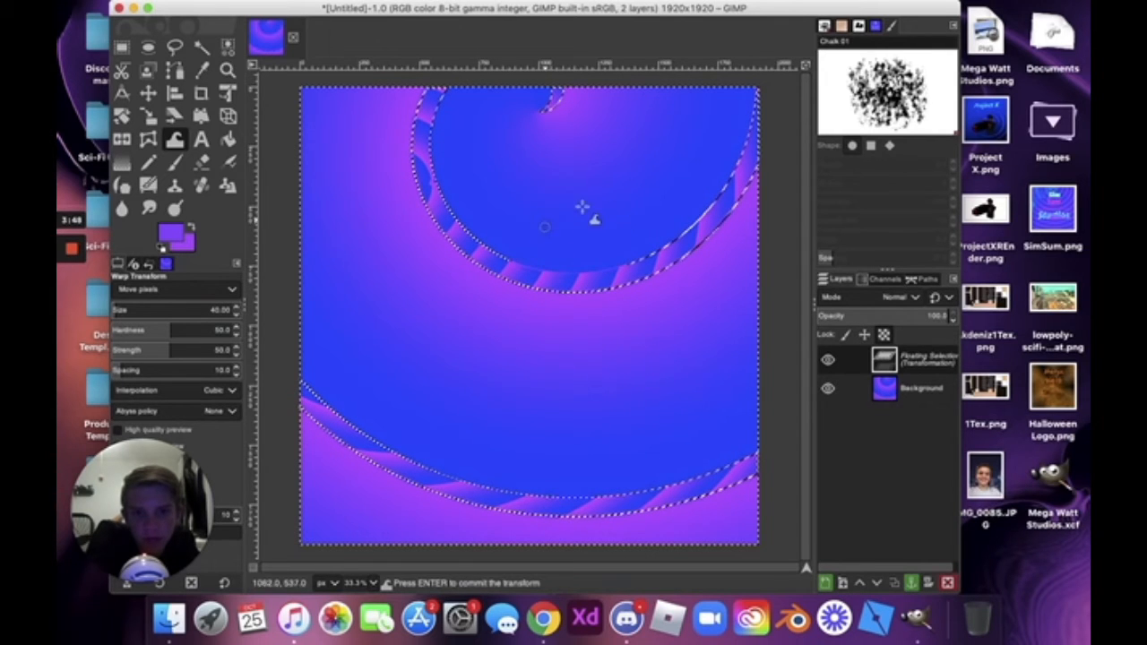
{"action": "left_click", "coordinate": [896, 392]}
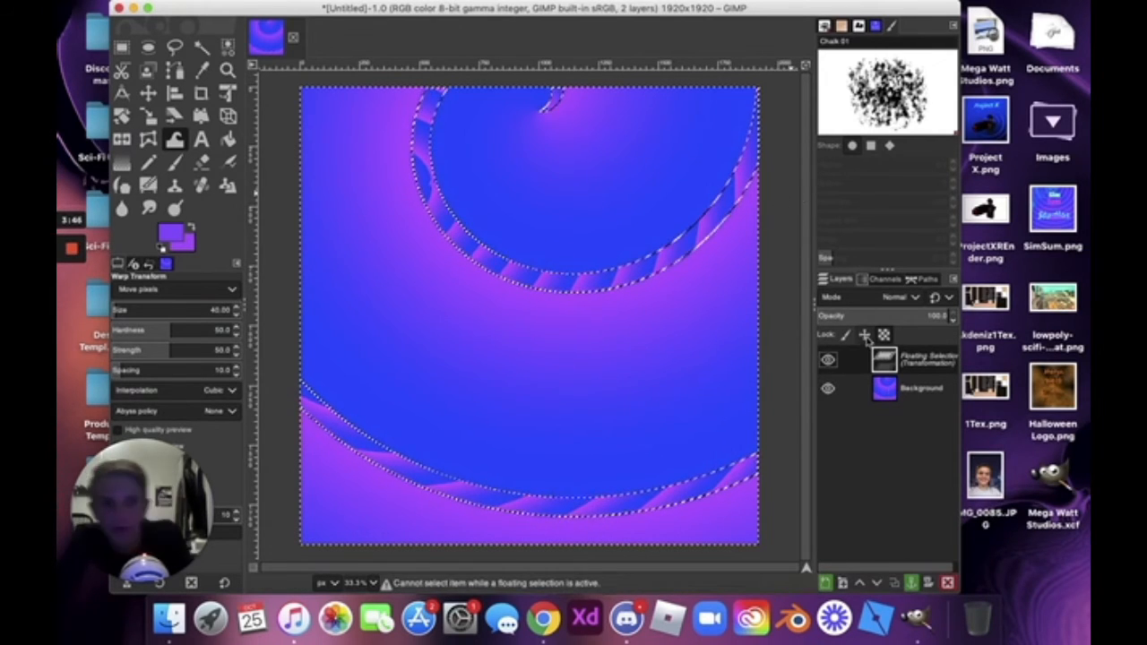
{"action": "left_click", "coordinate": [882, 395]}
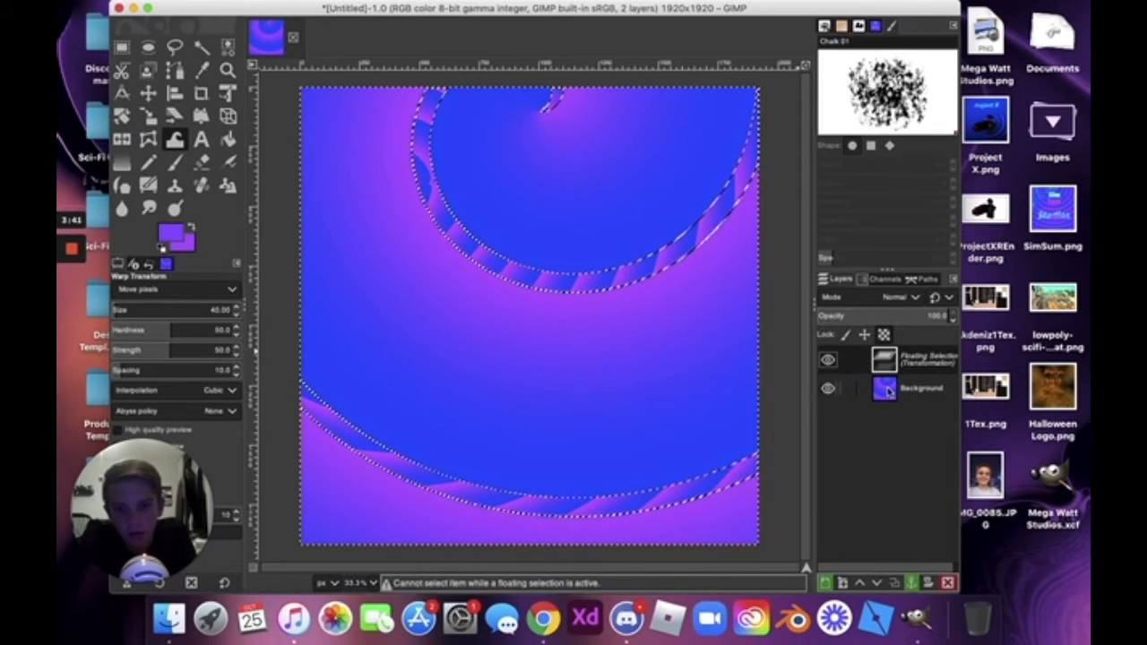
{"action": "right_click", "coordinate": [887, 391]}
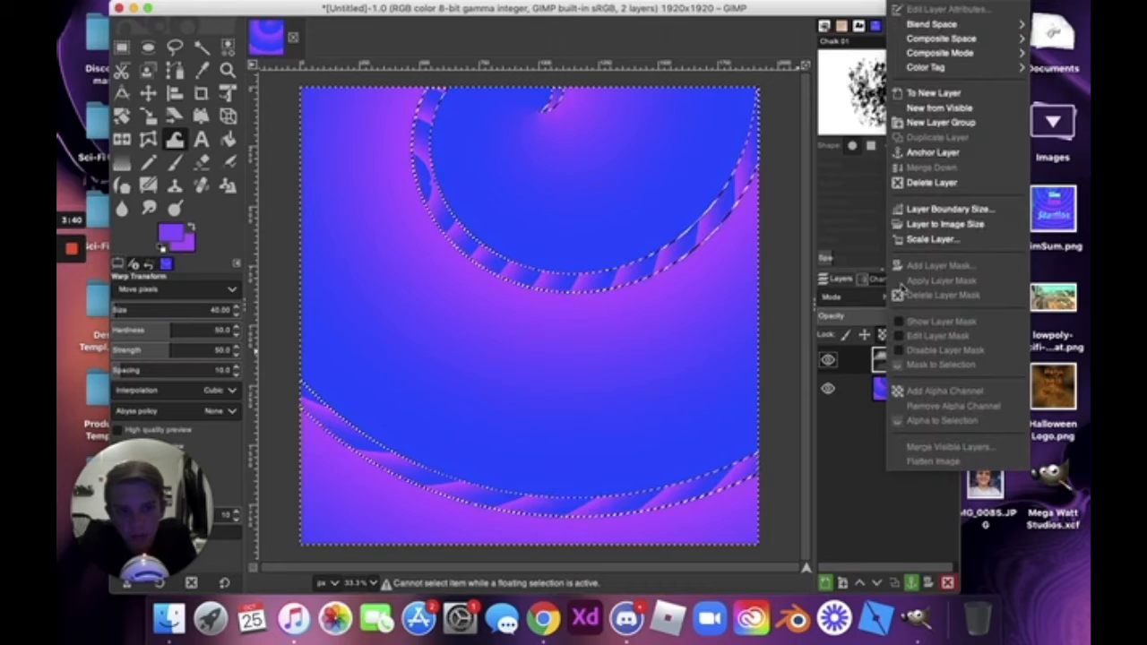
{"action": "left_click", "coordinate": [932, 182]}
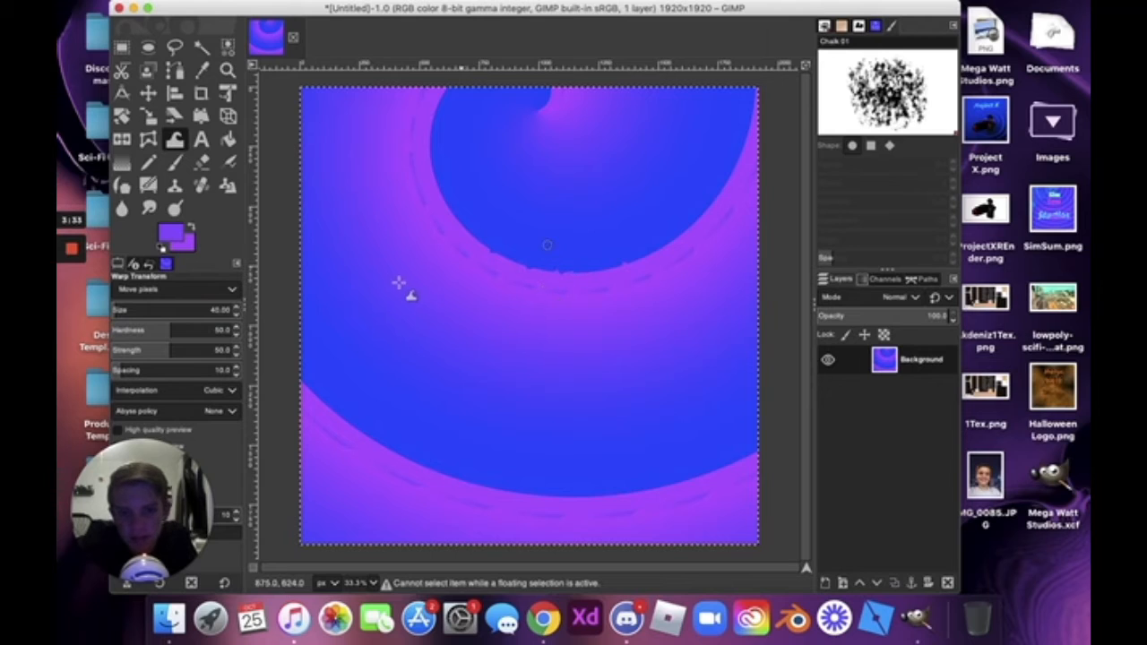
{"action": "left_click_drag", "start_coordinate": [466, 263], "coordinate": [515, 219]}
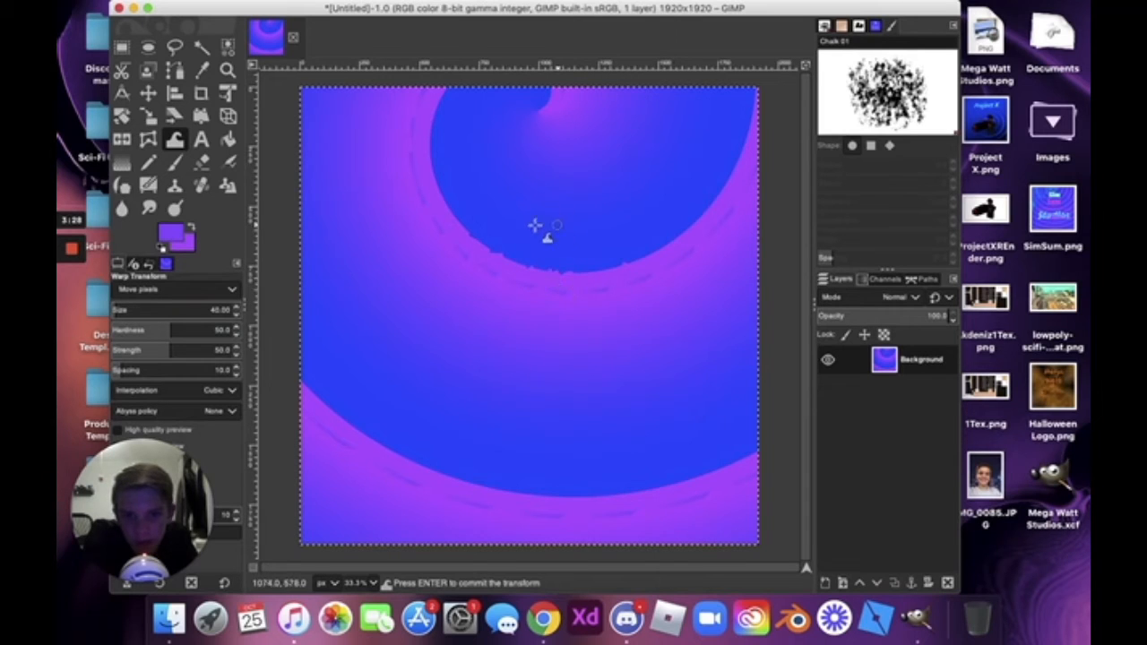
Draw a large top-left text box, type 'afsafjk-alj', select it all, and open its colour (8600ff).
{"action": "left_click", "coordinate": [200, 139]}
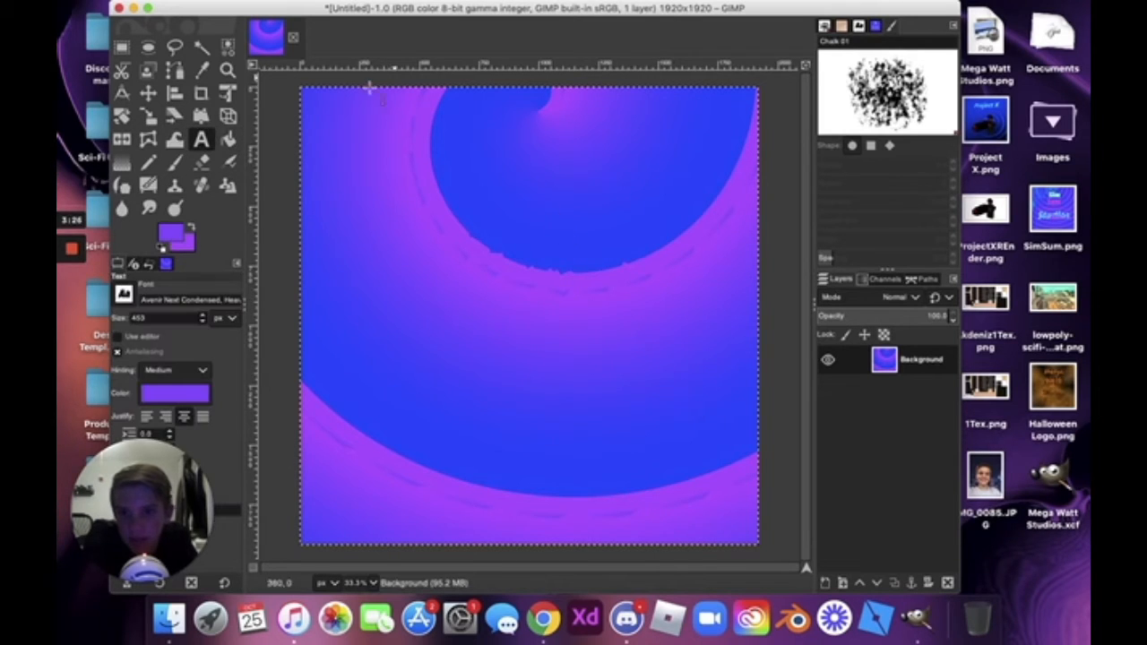
{"action": "left_click_drag", "start_coordinate": [319, 107], "coordinate": [681, 408]}
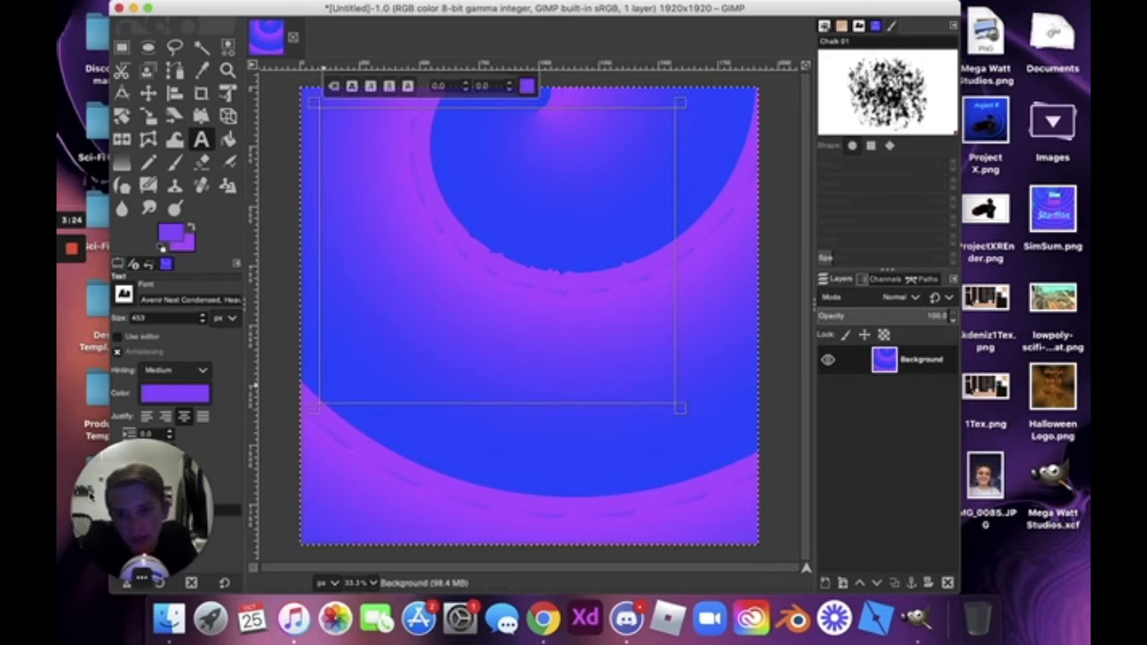
{"action": "left_click", "coordinate": [570, 205]}
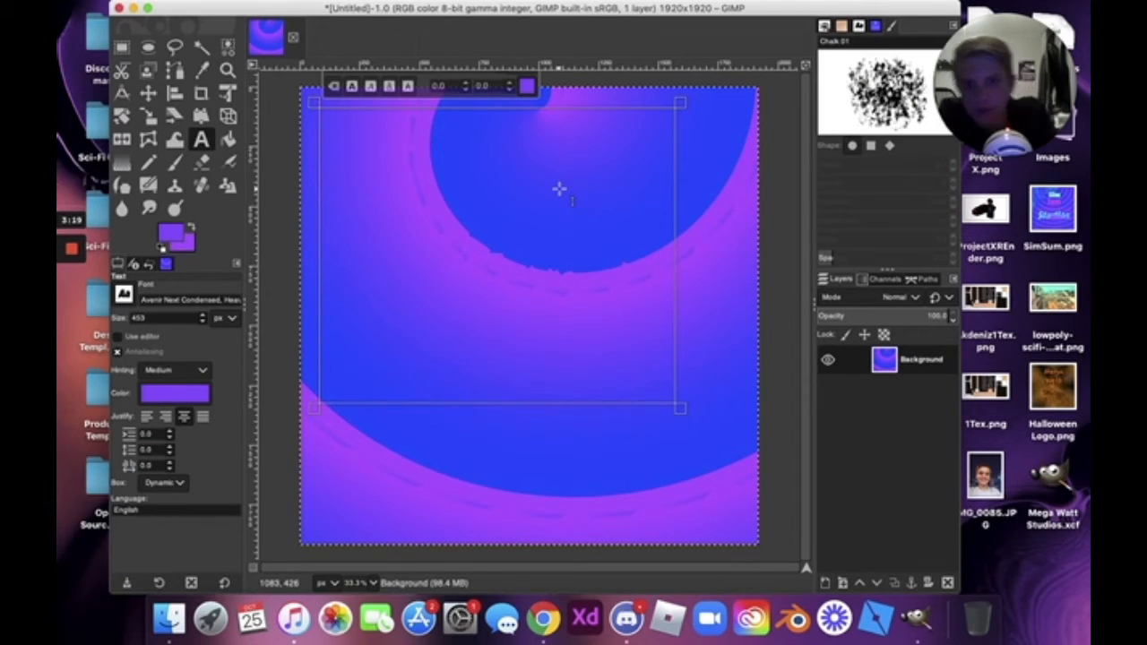
{"action": "type", "text": "afsafjk-alj"}
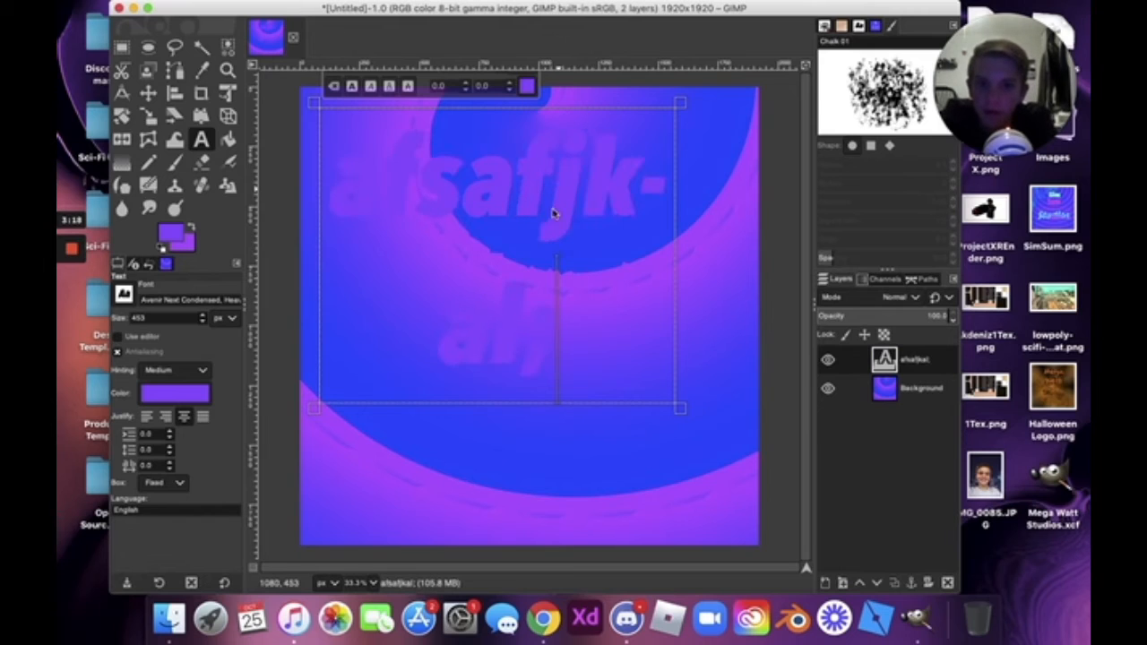
{"action": "key", "text": "super+a"}
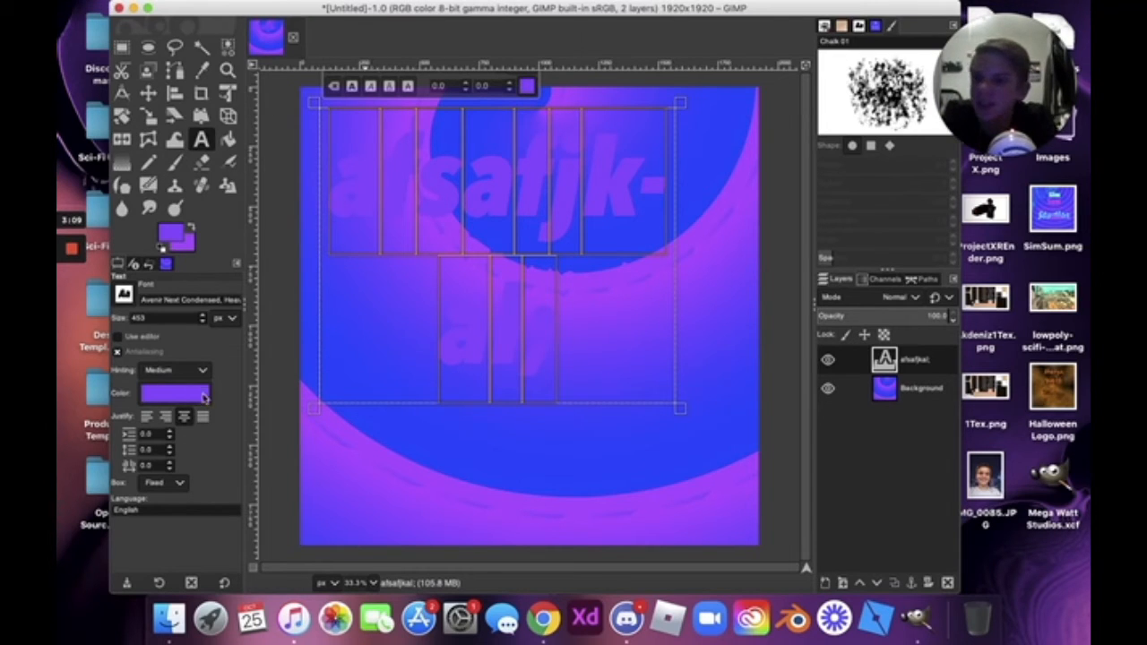
{"action": "left_click", "coordinate": [202, 399]}
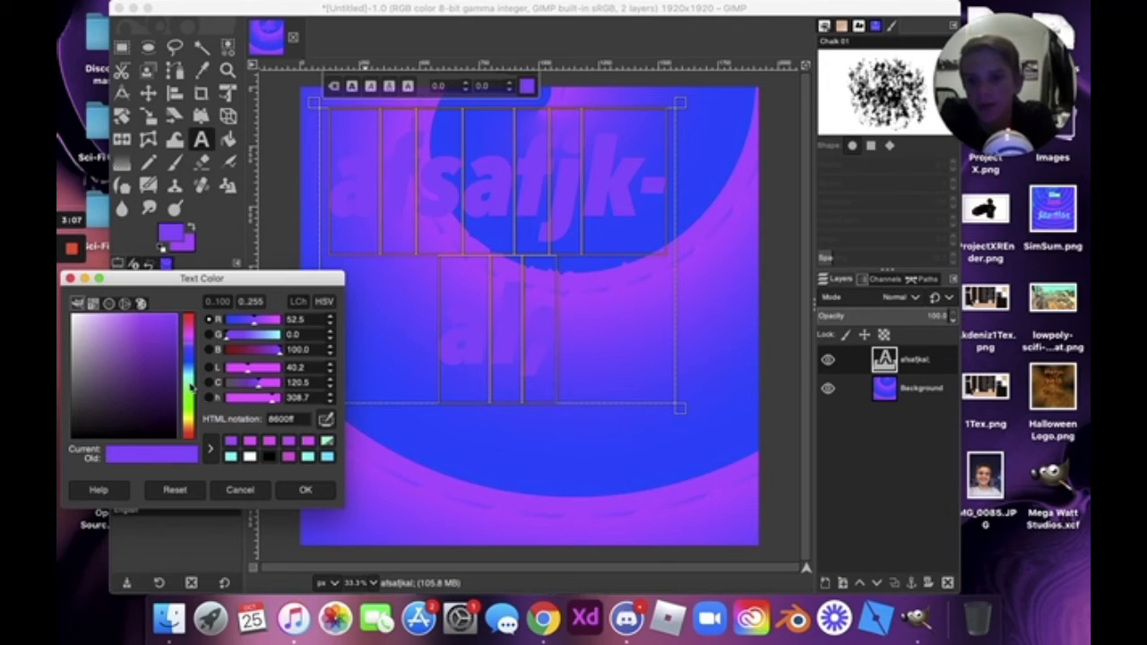
Set the placeholder text colour to cyan 00fff2 and choose the Corsiva Hebrew font.
{"action": "left_click_drag", "start_coordinate": [191, 386], "coordinate": [195, 380]}
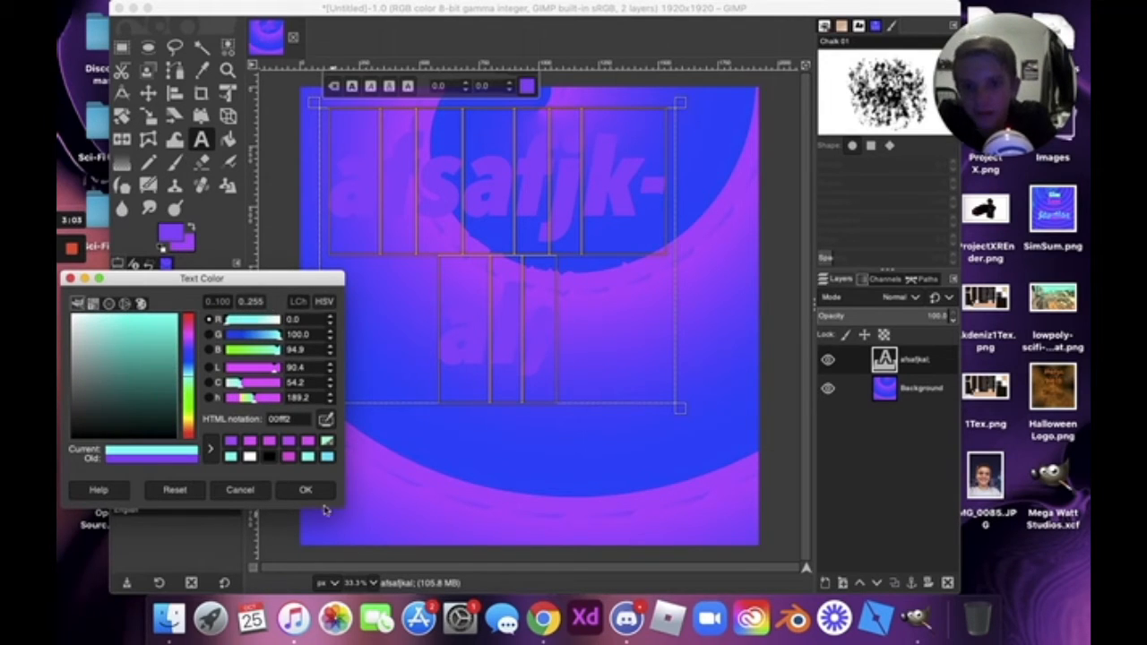
{"action": "left_click", "coordinate": [309, 490]}
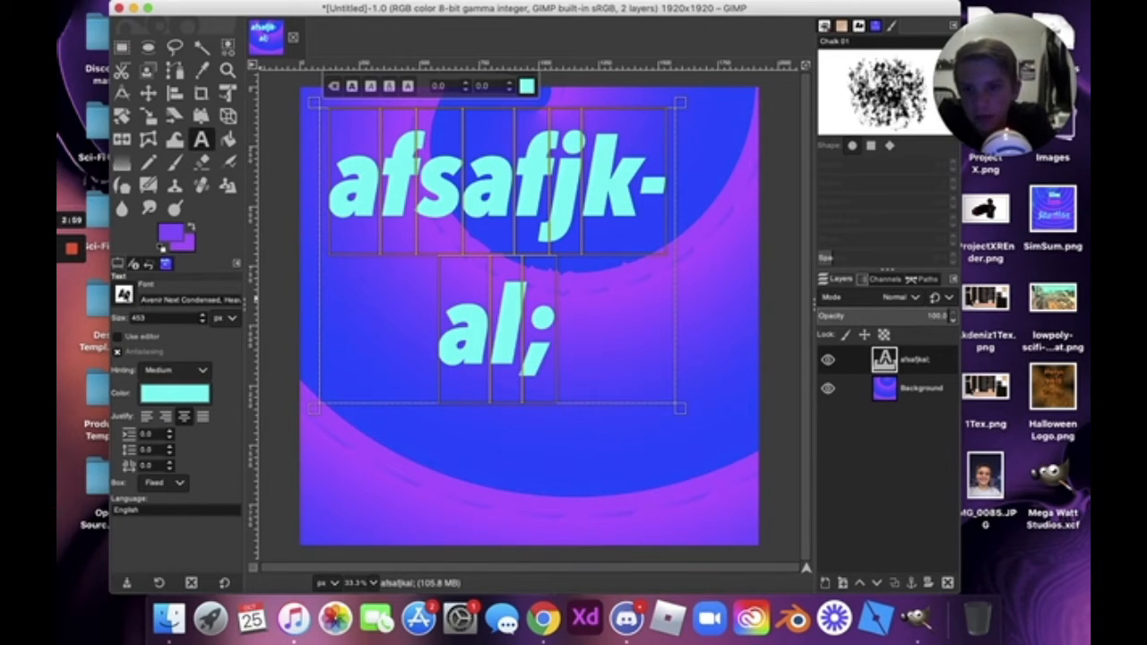
{"action": "left_click", "coordinate": [124, 295]}
{"action": "scroll", "coordinate": [197, 439], "scroll_direction": "down", "scroll_amount": 5}
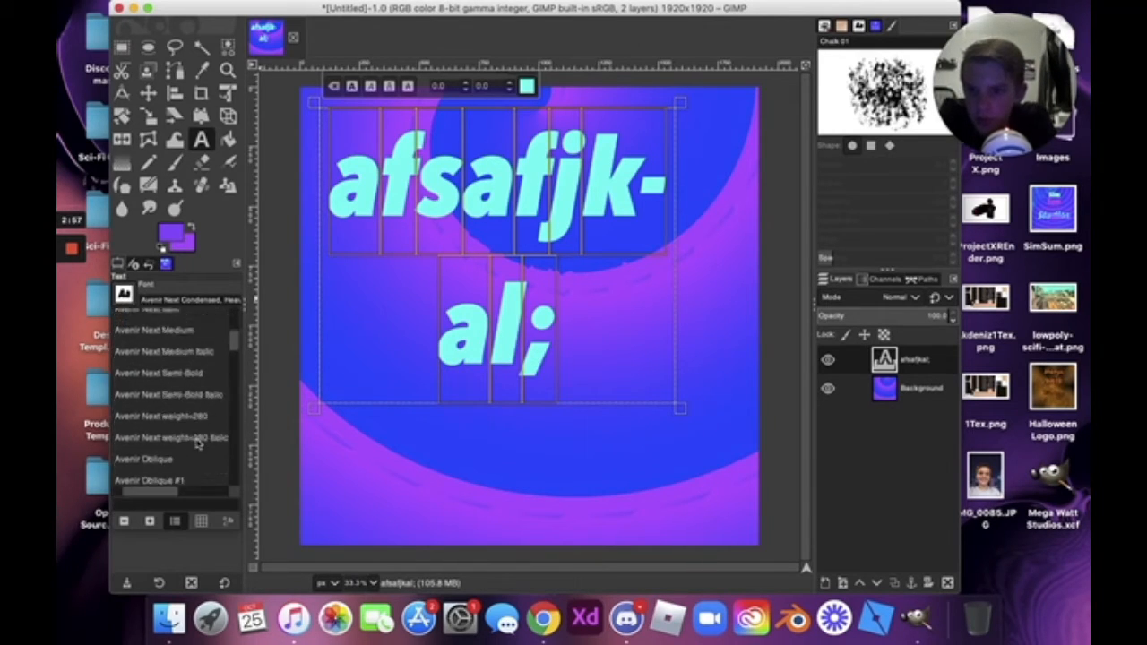
{"action": "left_click", "coordinate": [191, 299]}
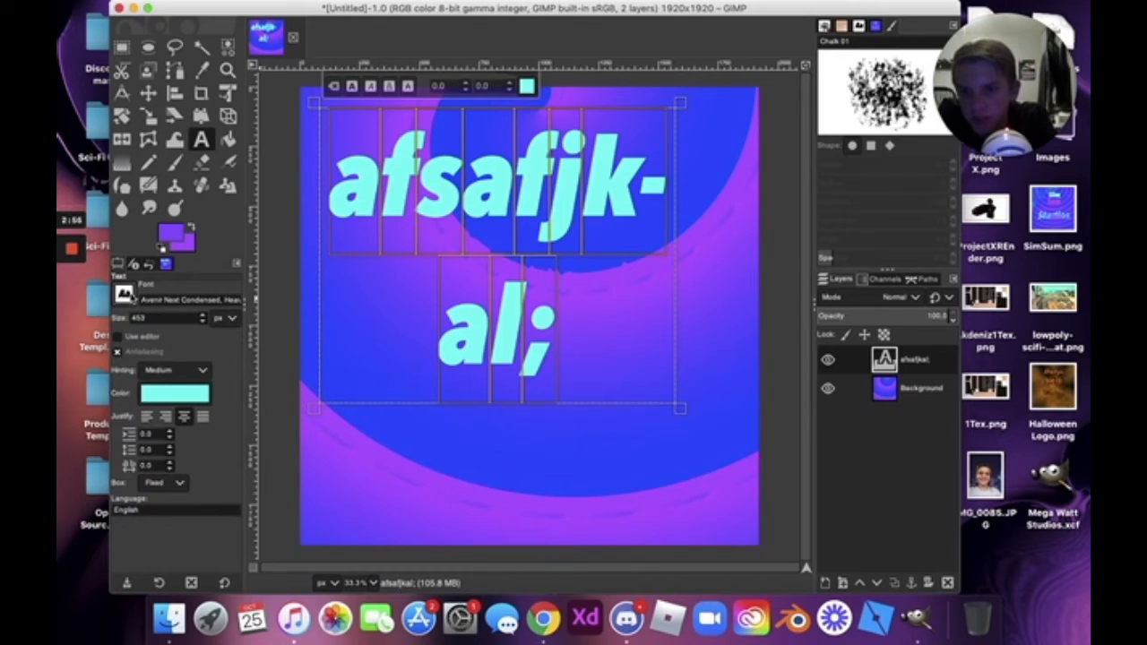
{"action": "left_click", "coordinate": [132, 297]}
{"action": "scroll", "coordinate": [179, 439], "scroll_direction": "down", "scroll_amount": 10}
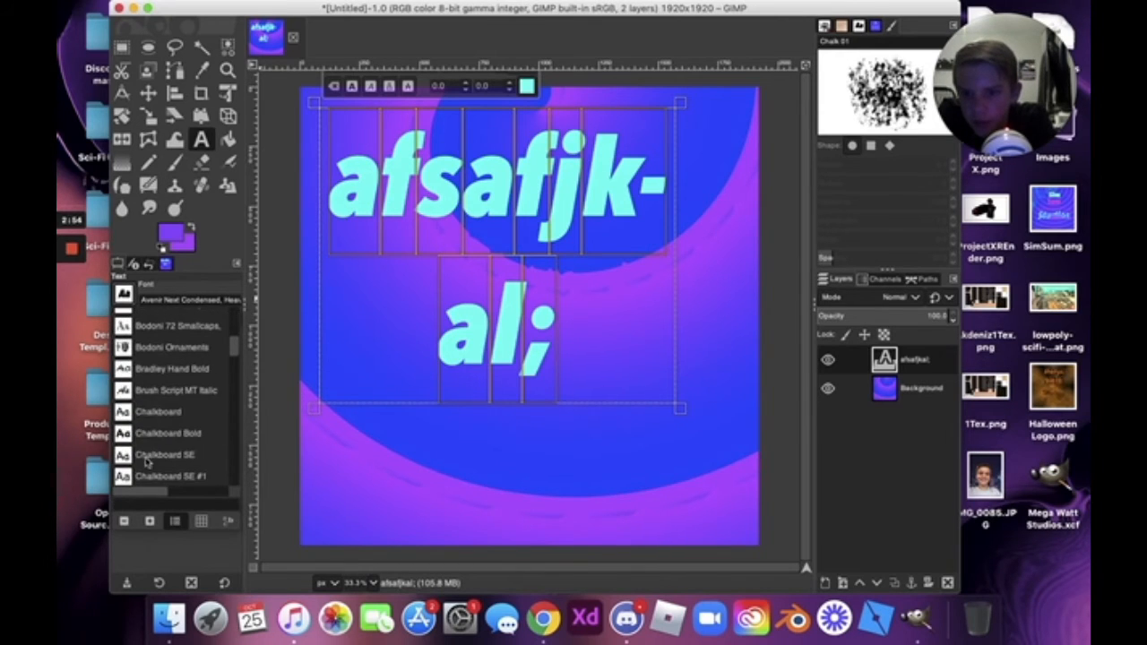
{"action": "scroll", "coordinate": [143, 453], "scroll_direction": "down", "scroll_amount": 10}
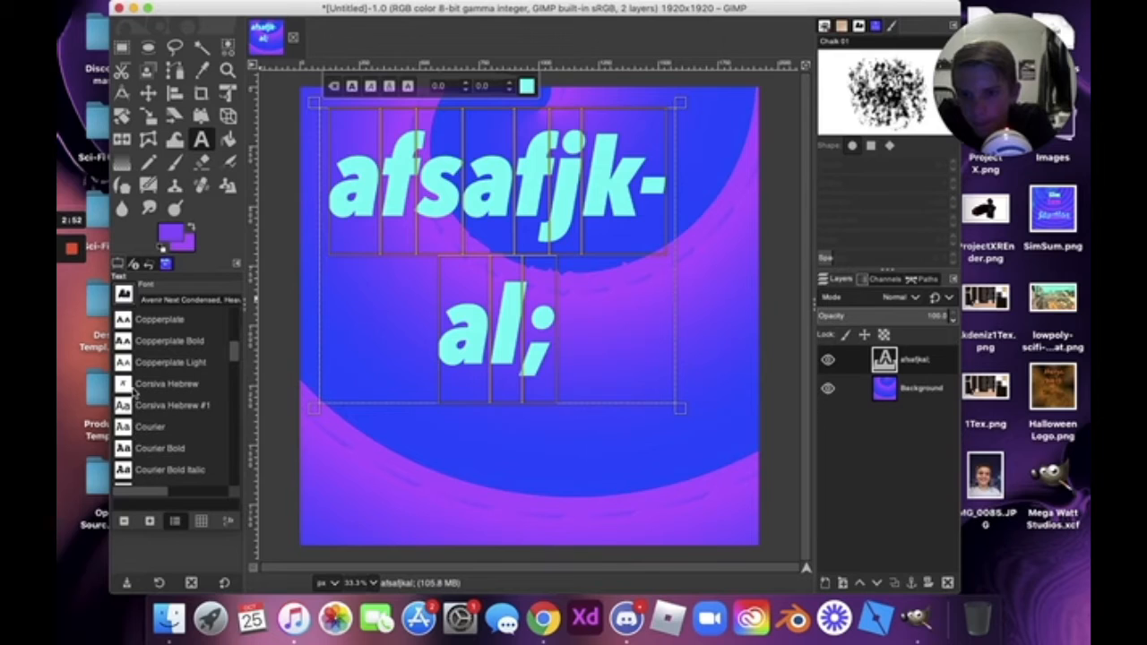
{"action": "left_click", "coordinate": [132, 388]}
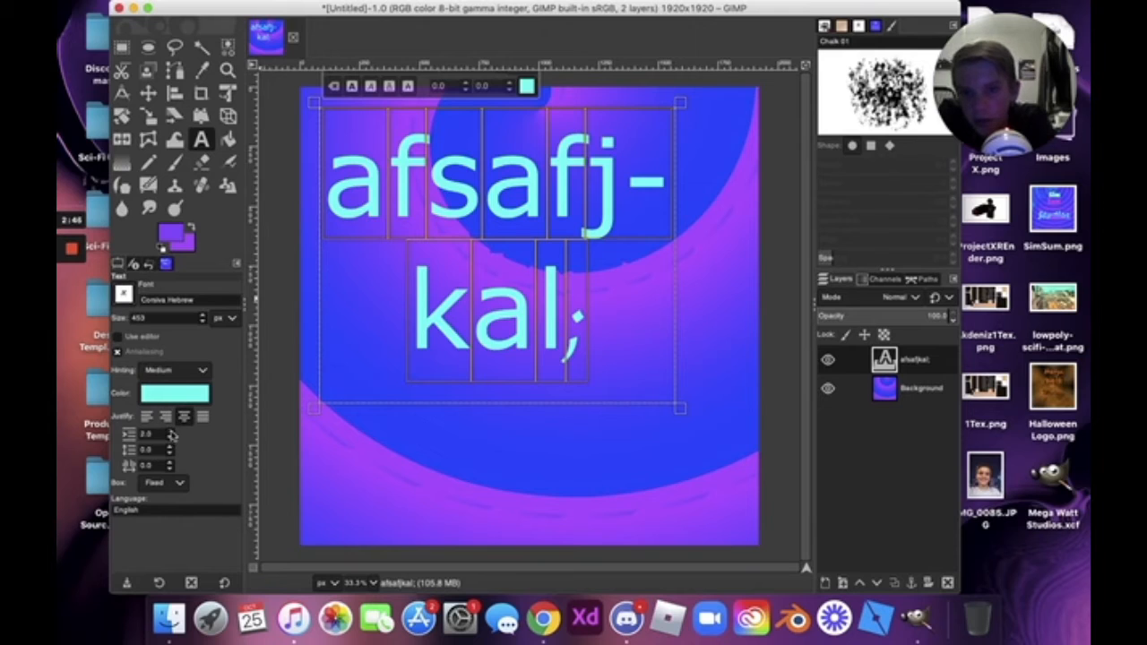
Switch the text box to dynamic sizing and back to fixed, leaving the language unchanged.
{"action": "left_click", "coordinate": [176, 483]}
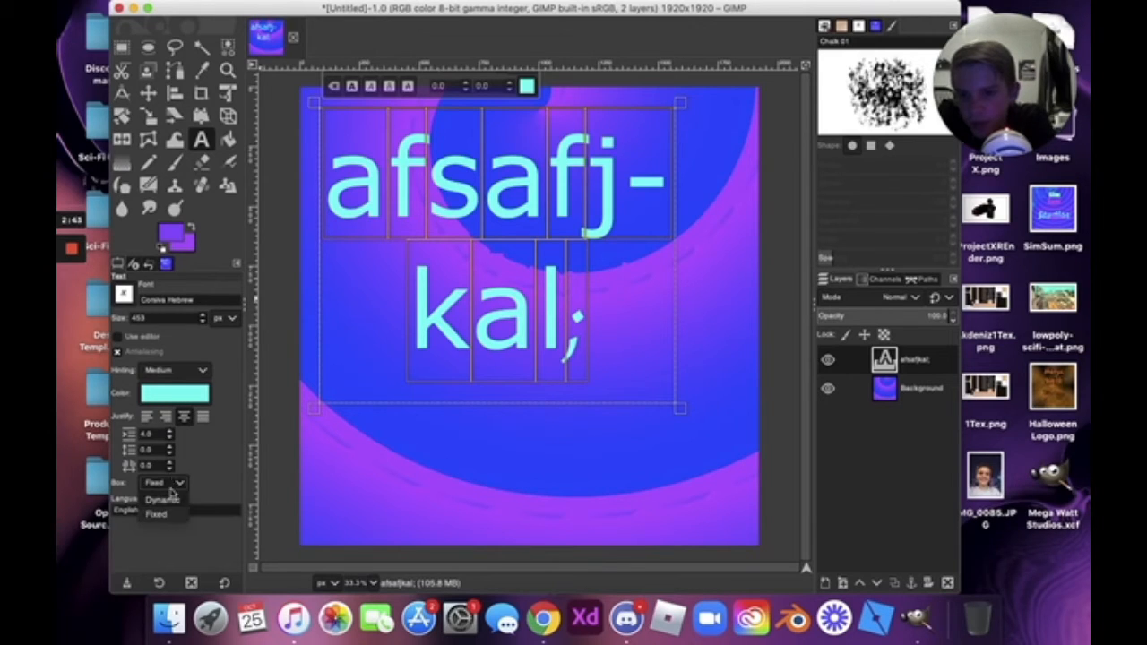
{"action": "left_click", "coordinate": [175, 484]}
{"action": "left_click", "coordinate": [174, 484]}
{"action": "left_click", "coordinate": [152, 498]}
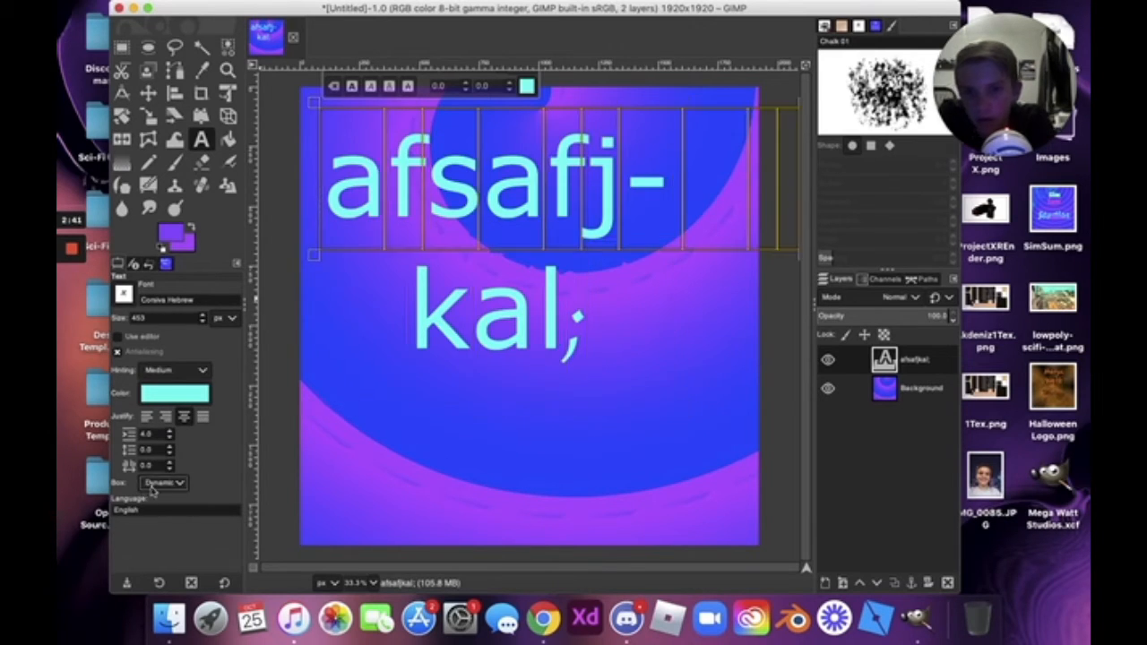
{"action": "left_click", "coordinate": [167, 484]}
{"action": "left_click", "coordinate": [157, 516]}
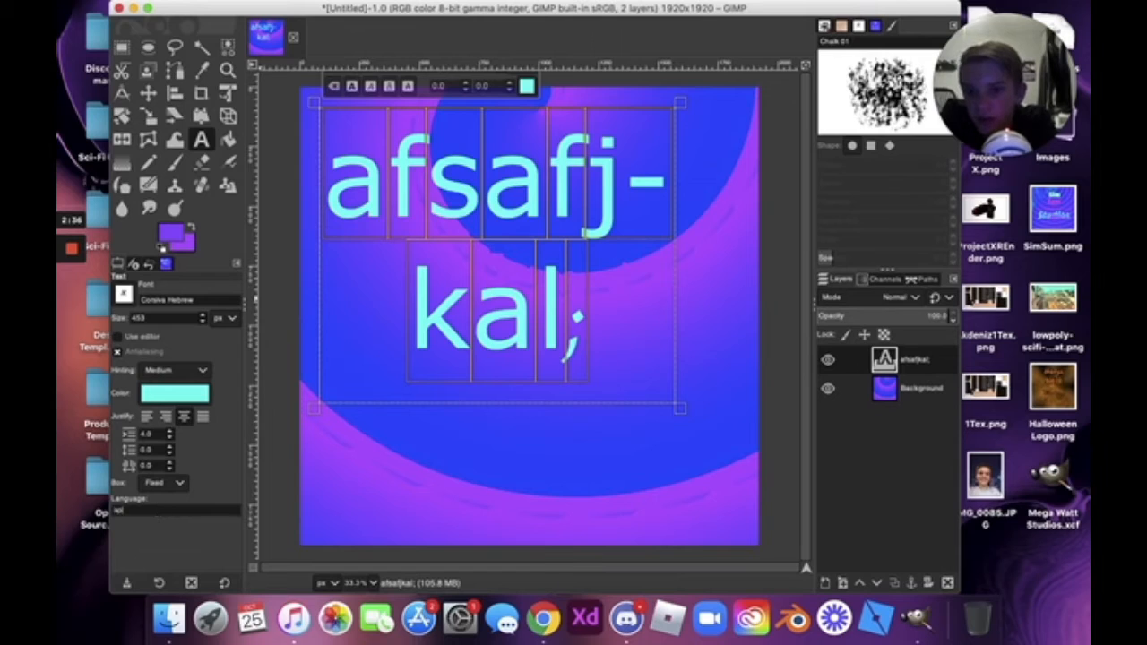
{"action": "left_click", "coordinate": [119, 510]}
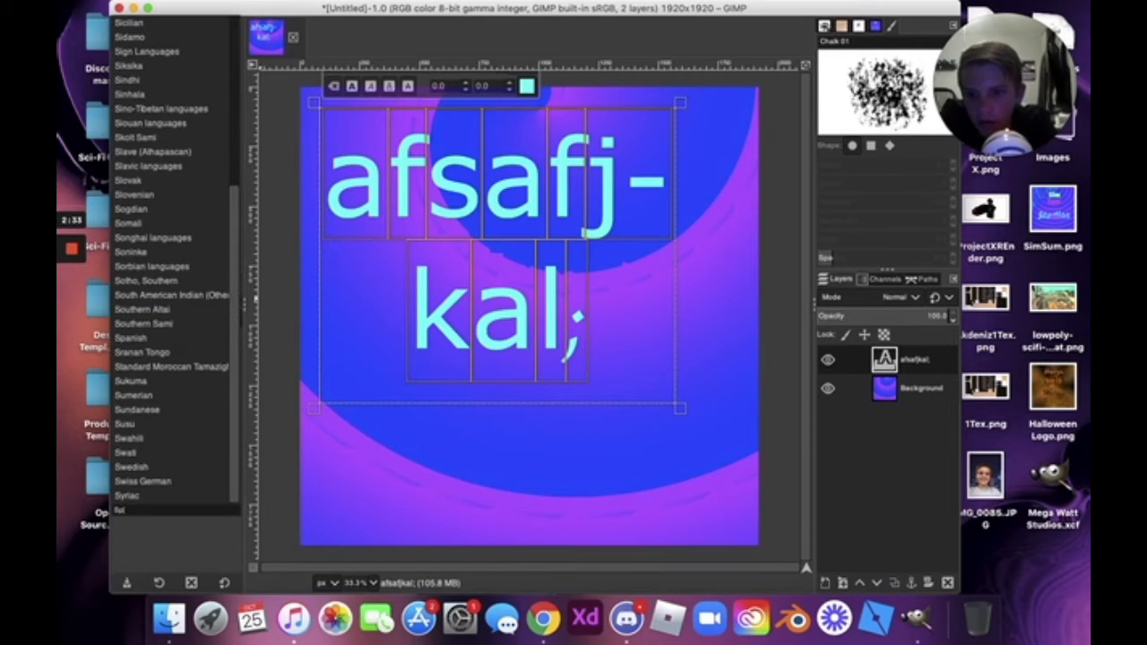
{"action": "left_click", "coordinate": [168, 511]}
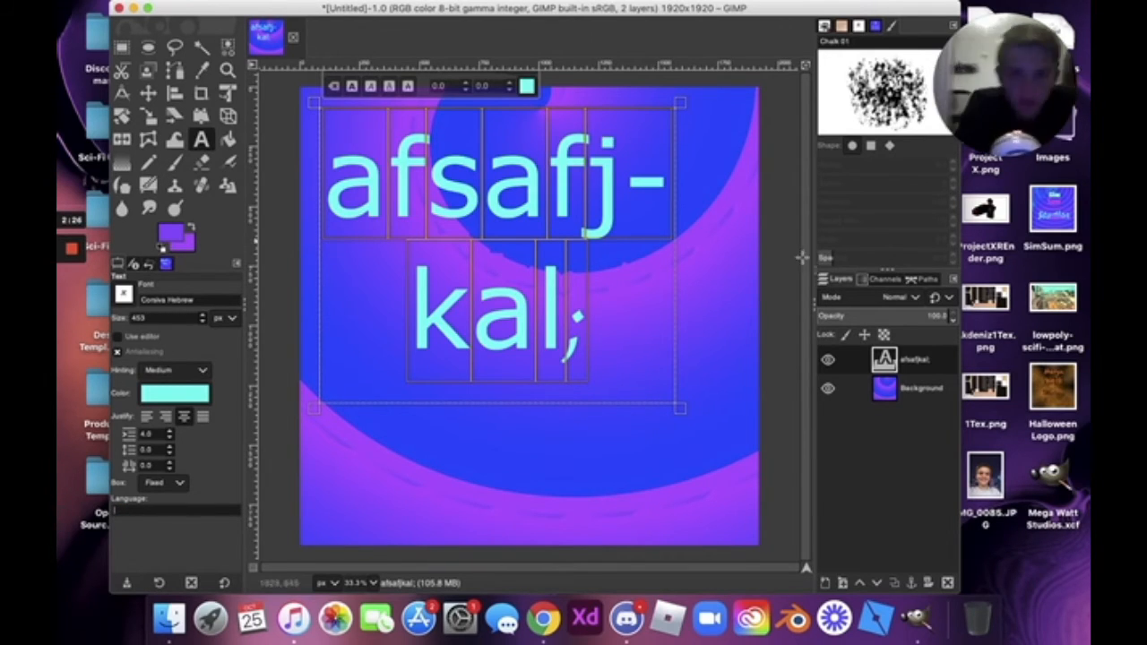
Delete the afsafjkal text layer from the Layers panel.
{"action": "right_click", "coordinate": [892, 359]}
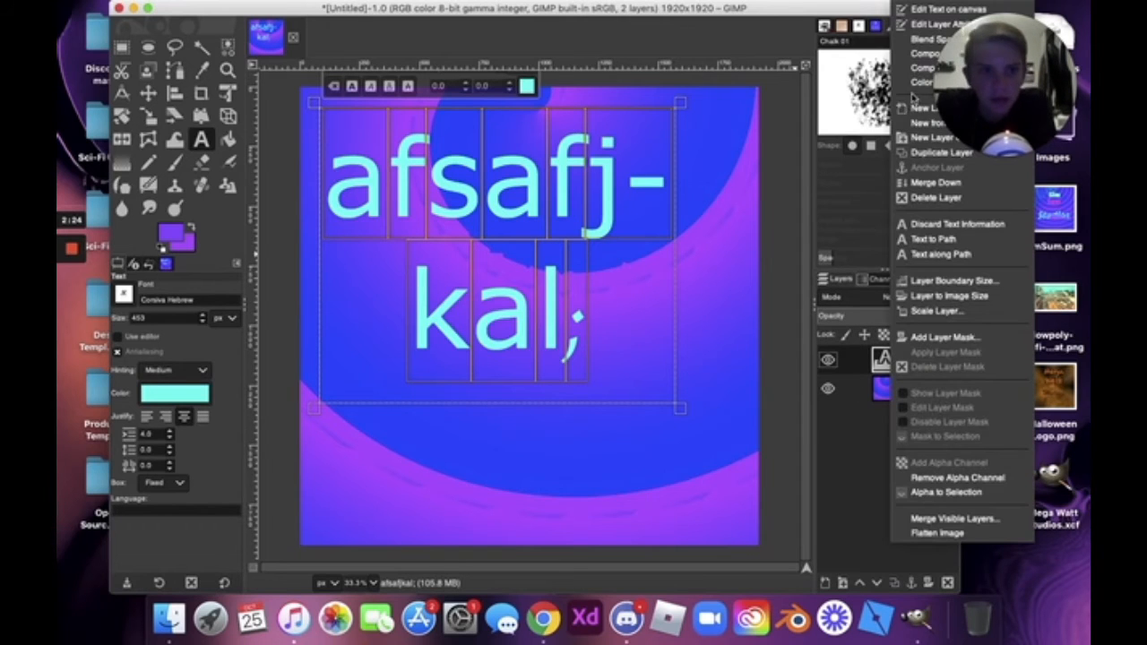
{"action": "left_click", "coordinate": [909, 197]}
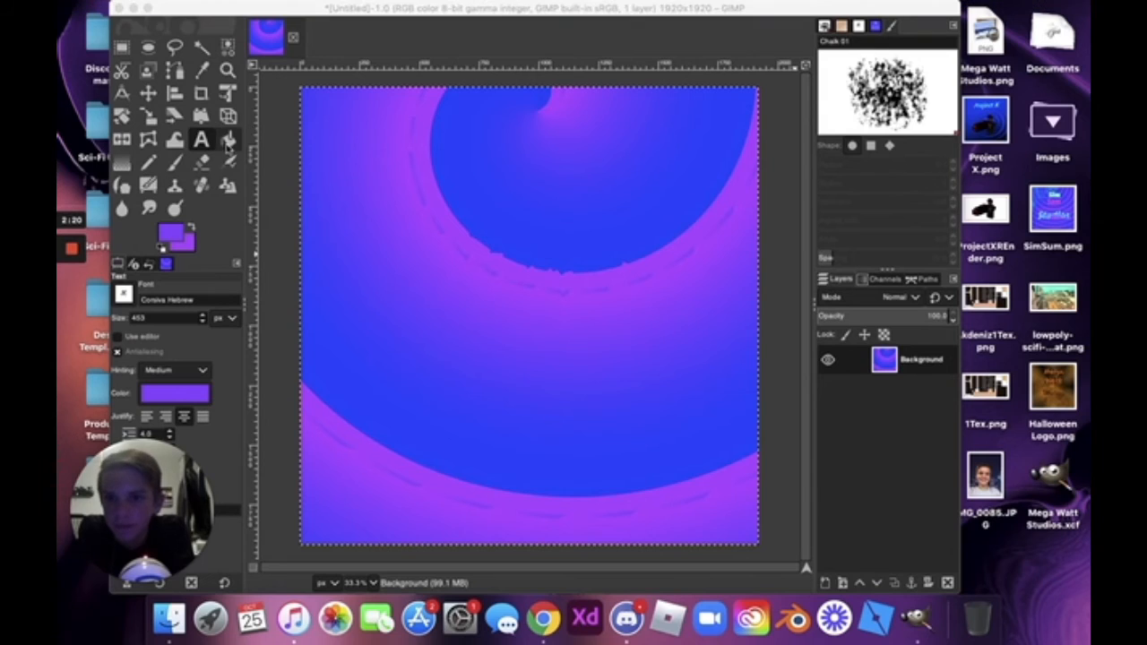
{"action": "left_click", "coordinate": [229, 140]}
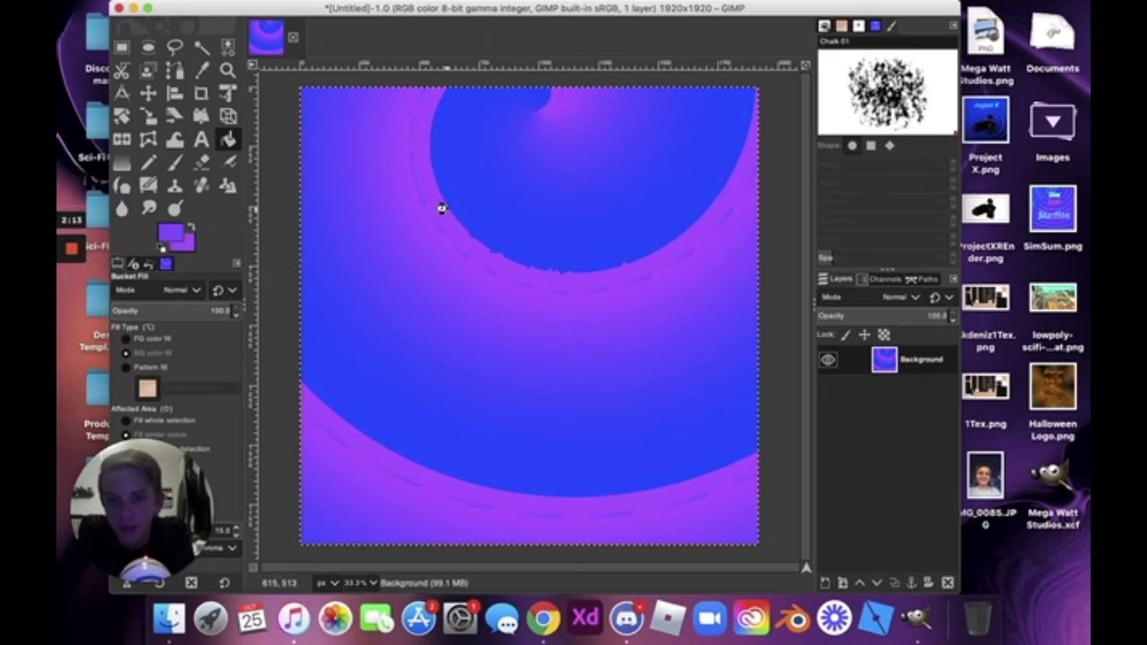
Bucket-fill the rings magenta, then fill the whole selection solid purple.
{"action": "left_click", "coordinate": [444, 208]}
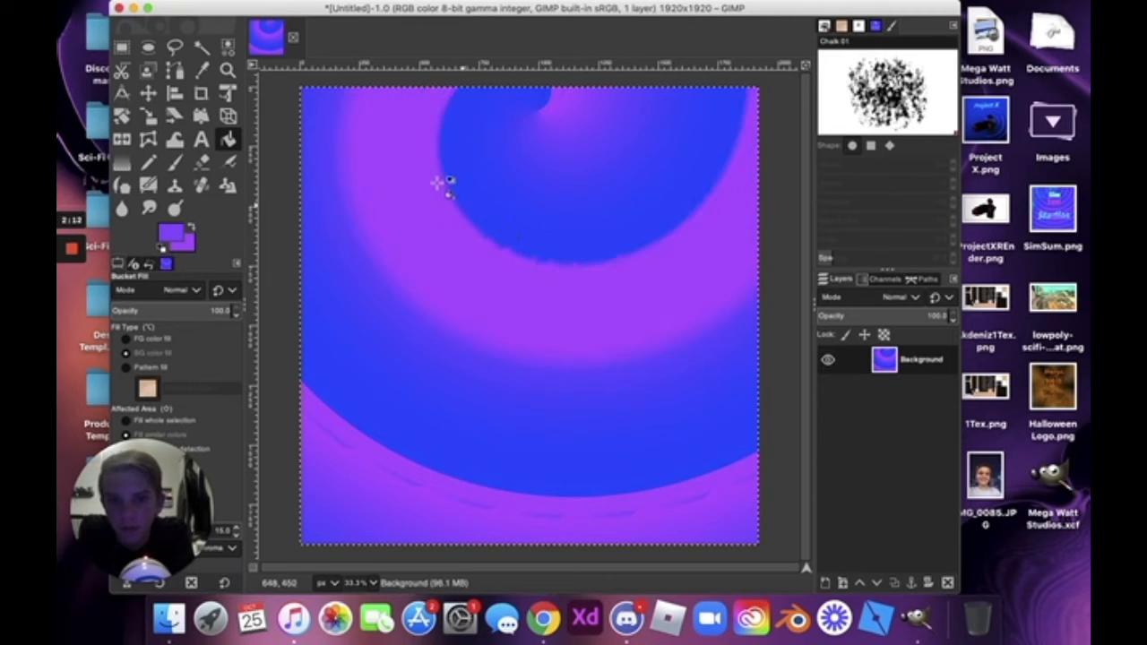
{"action": "left_click", "coordinate": [350, 333]}
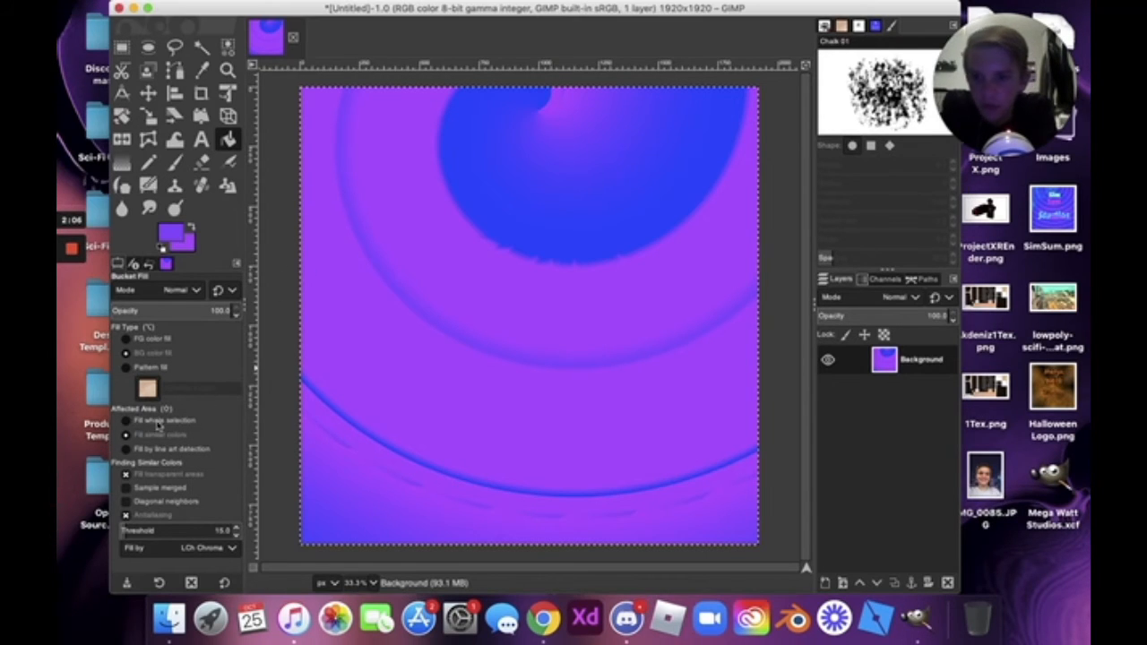
{"action": "left_click", "coordinate": [158, 422]}
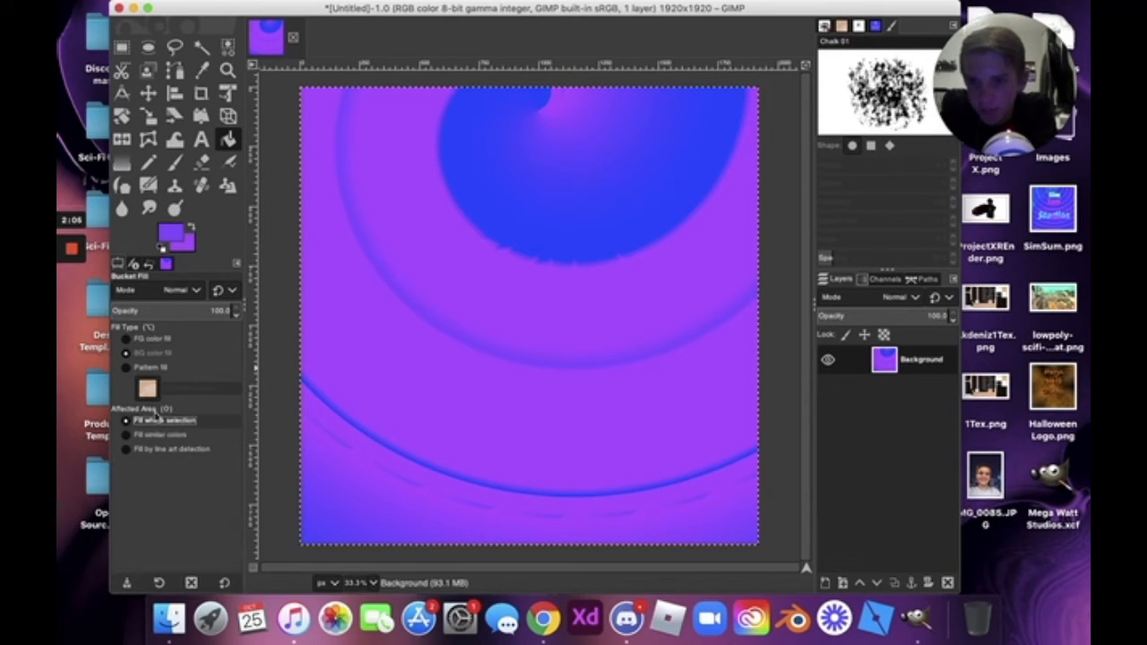
{"action": "left_click", "coordinate": [538, 335]}
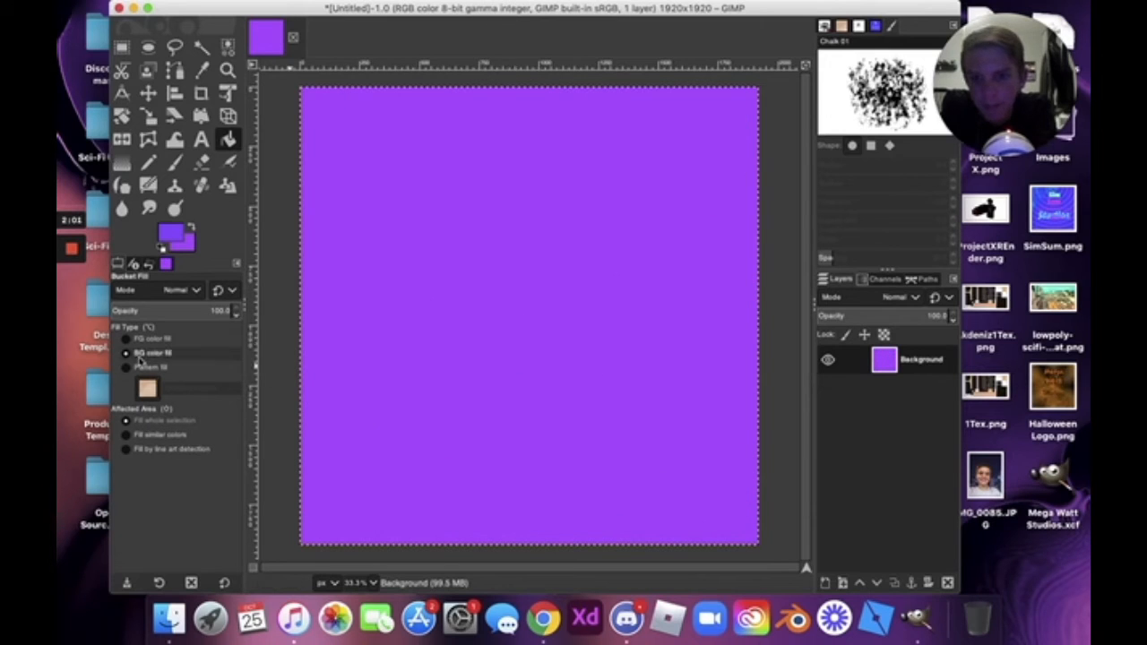
Fill the purple canvas with the Crinkled Paper pattern, filling similar colours.
{"action": "left_click", "coordinate": [144, 435]}
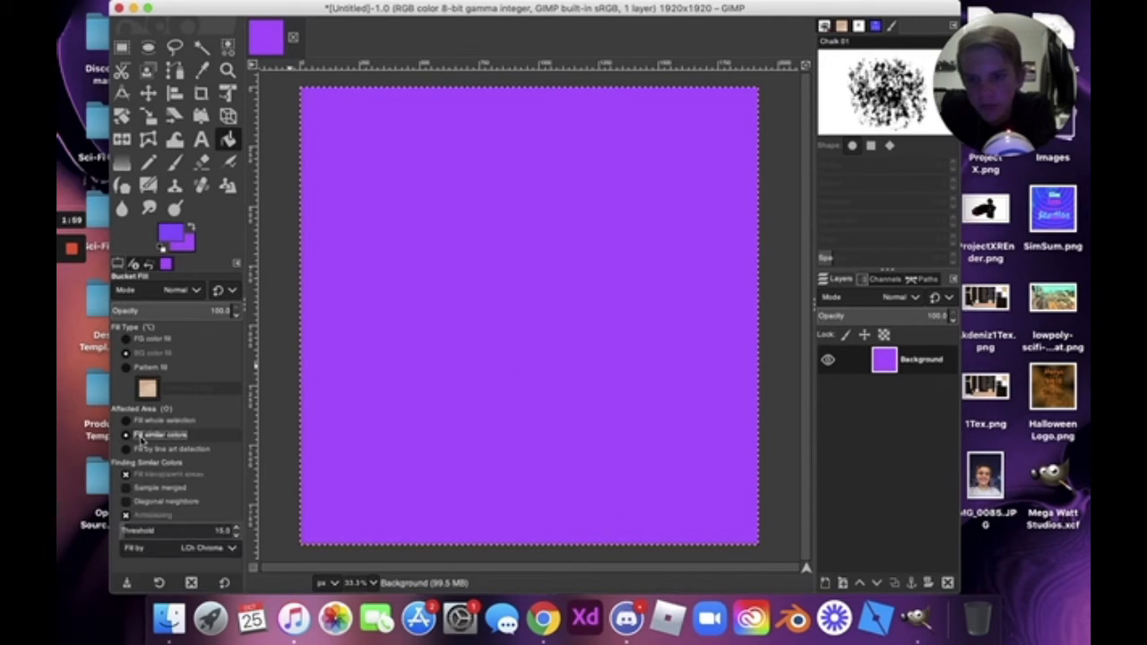
{"action": "left_click", "coordinate": [139, 449]}
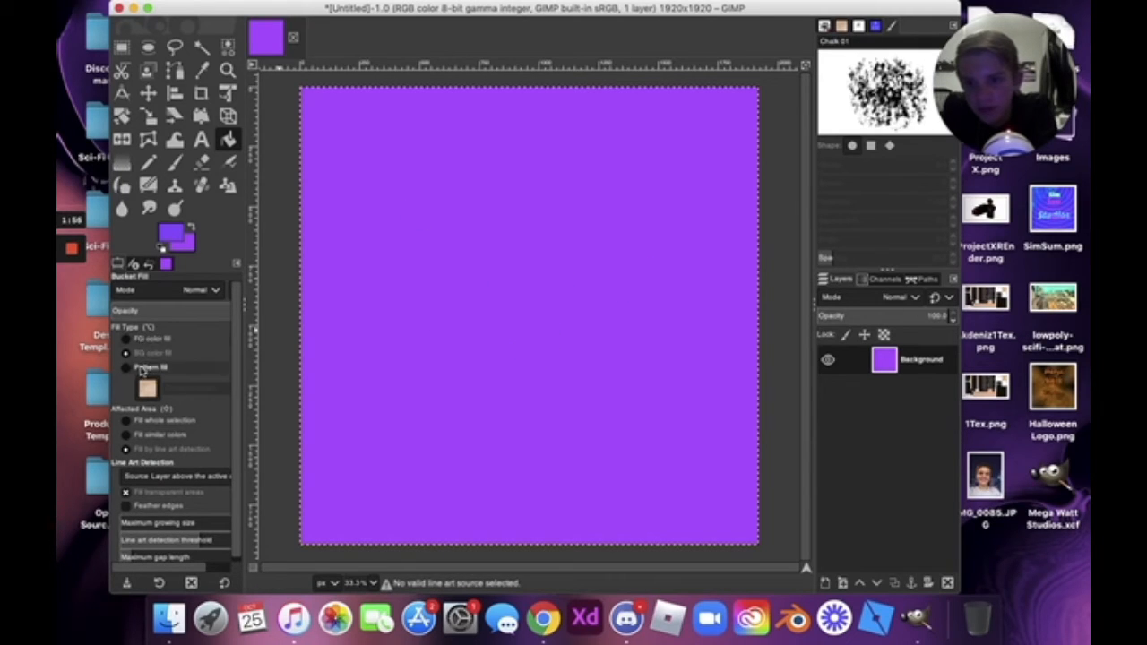
{"action": "left_click", "coordinate": [139, 342]}
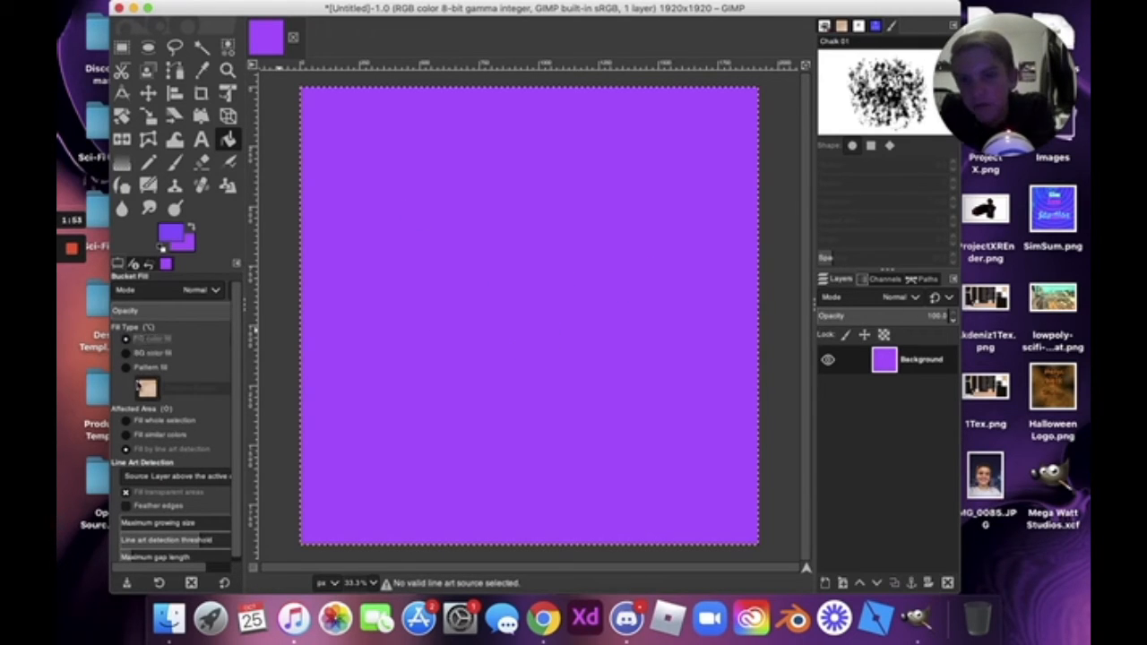
{"action": "left_click", "coordinate": [148, 368]}
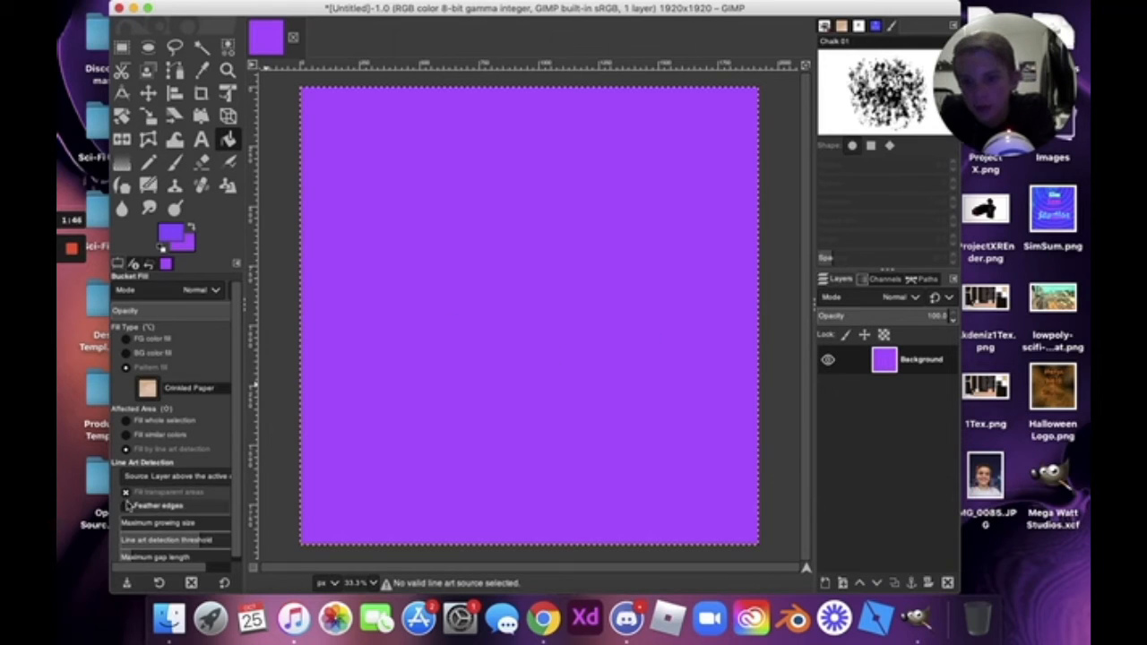
{"action": "left_click", "coordinate": [128, 506]}
{"action": "left_click", "coordinate": [126, 506]}
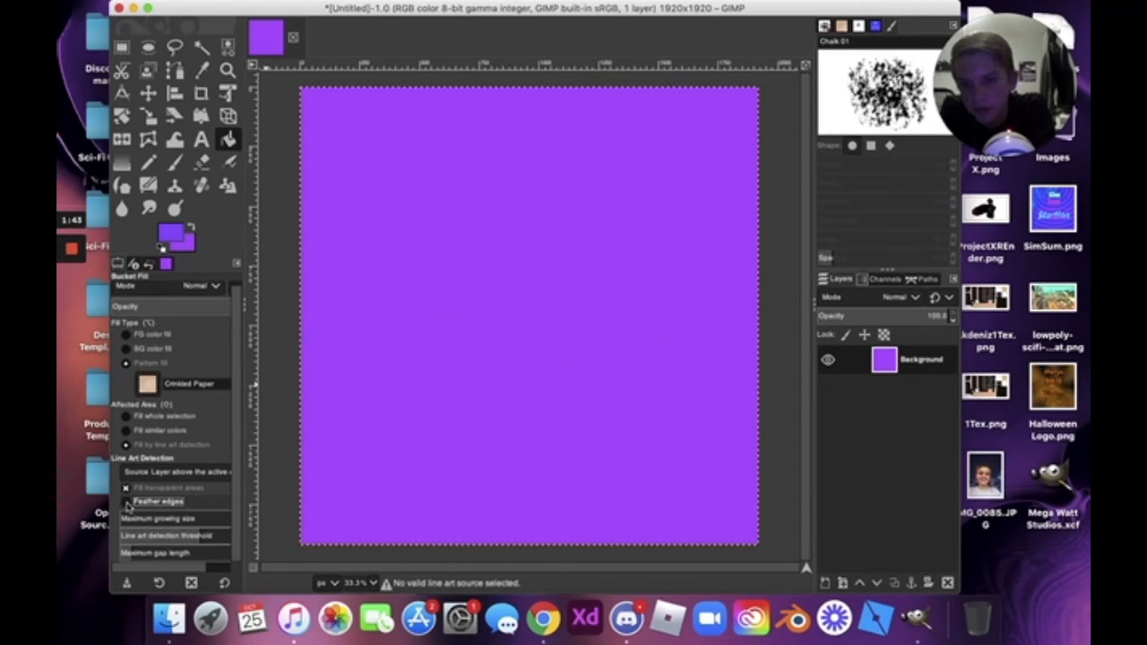
{"action": "left_click", "coordinate": [157, 430]}
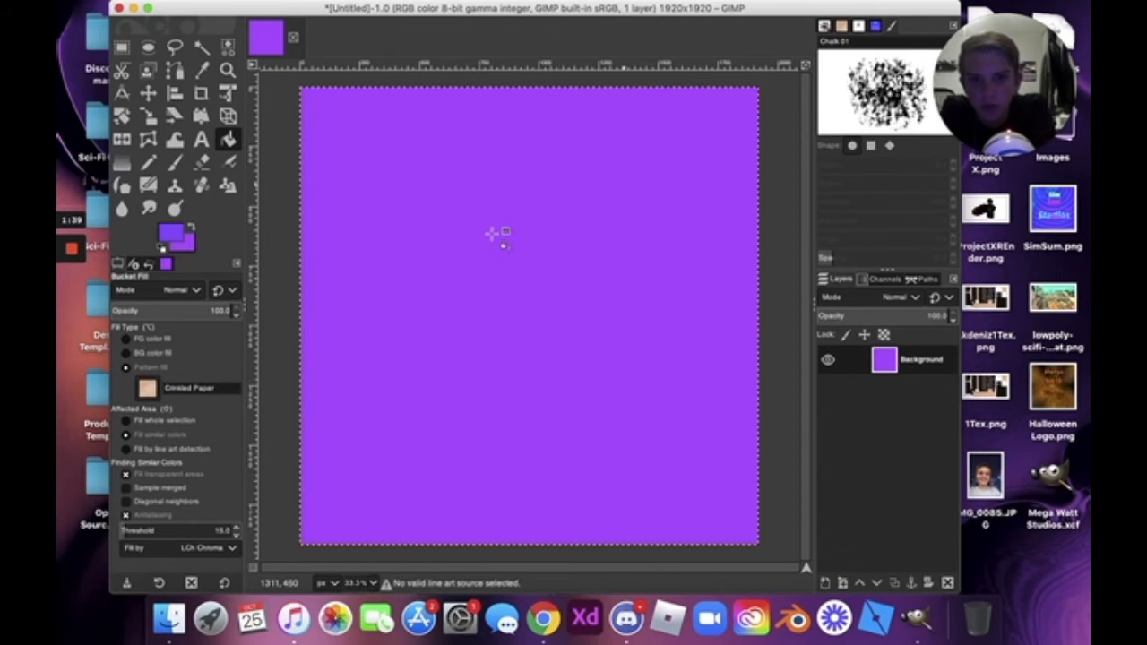
{"action": "left_click", "coordinate": [492, 234]}
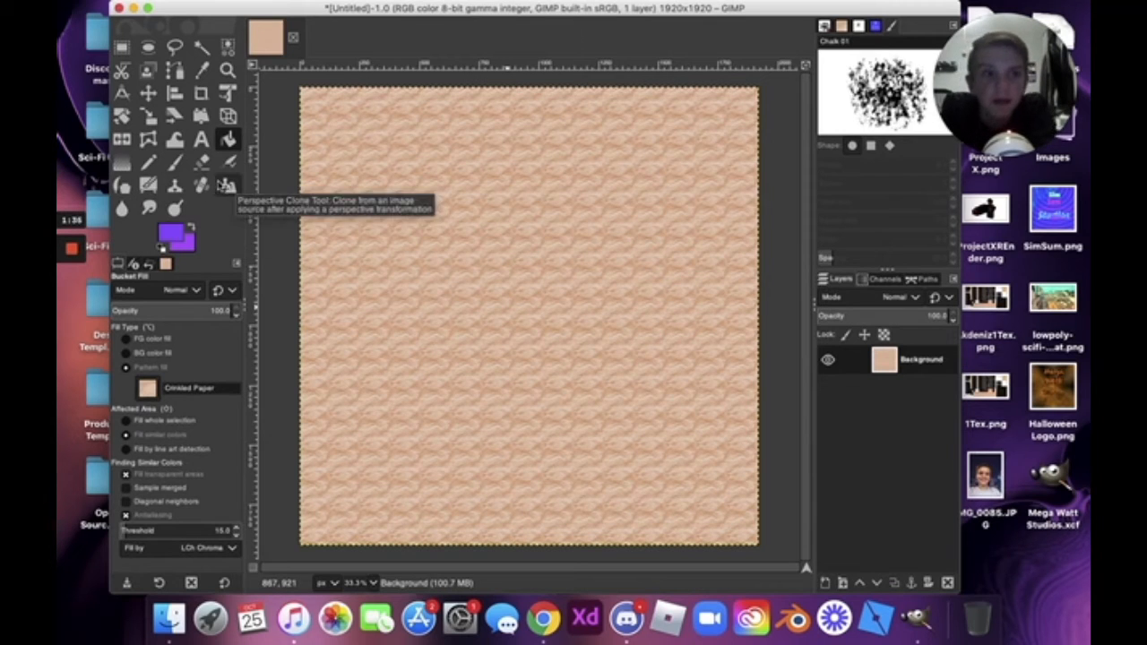
Draw a Burning Paper gradient down from the canvas top edge and commit it.
{"action": "left_click", "coordinate": [122, 163]}
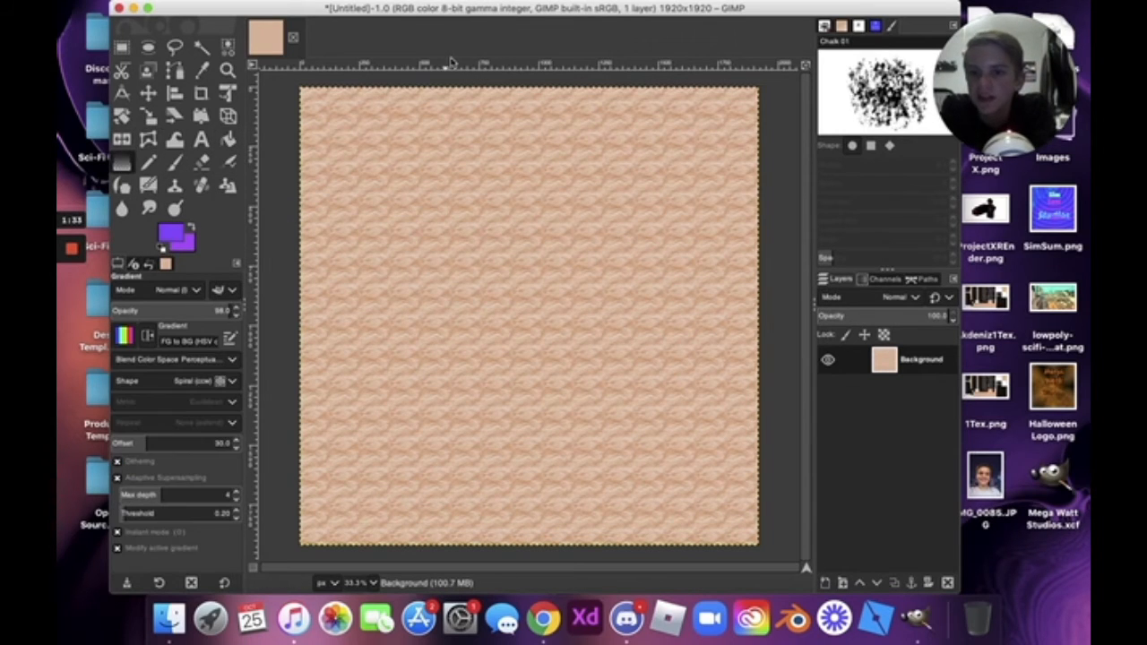
{"action": "left_click", "coordinate": [127, 334]}
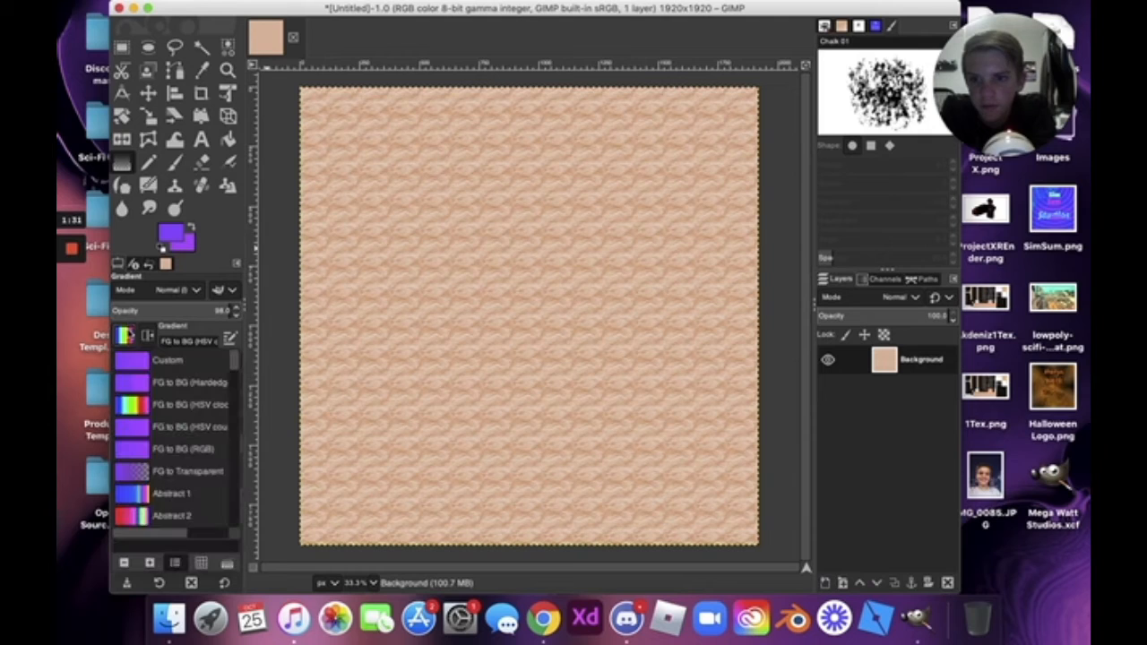
{"action": "scroll", "coordinate": [180, 414], "scroll_direction": "down", "scroll_amount": 5}
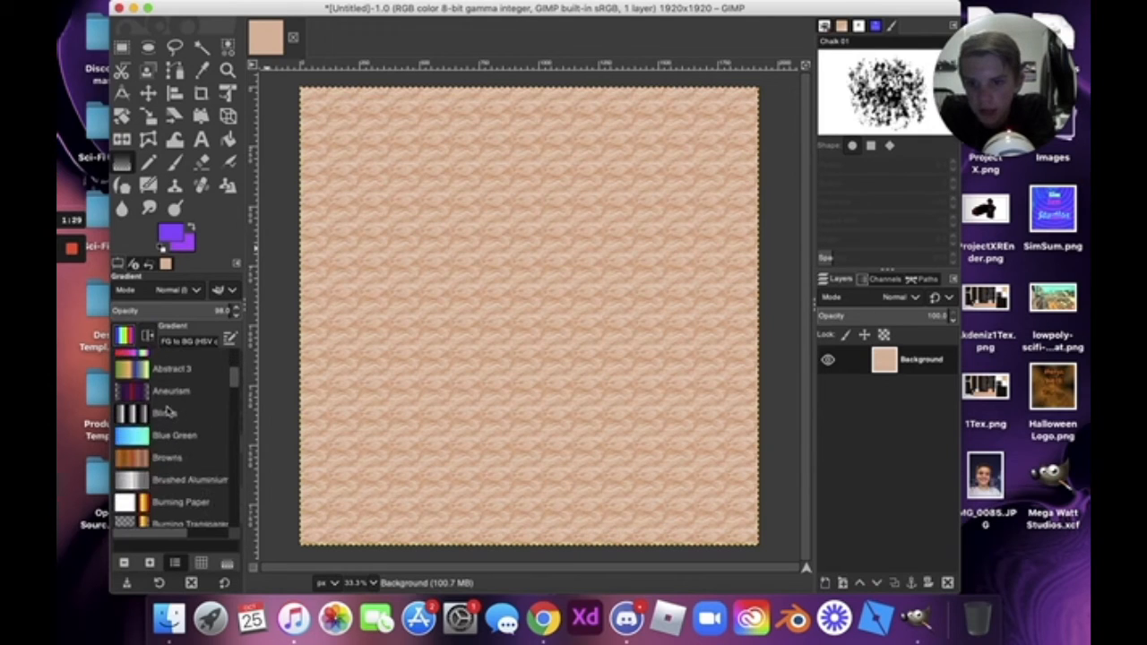
{"action": "scroll", "coordinate": [168, 410], "scroll_direction": "down", "scroll_amount": 10}
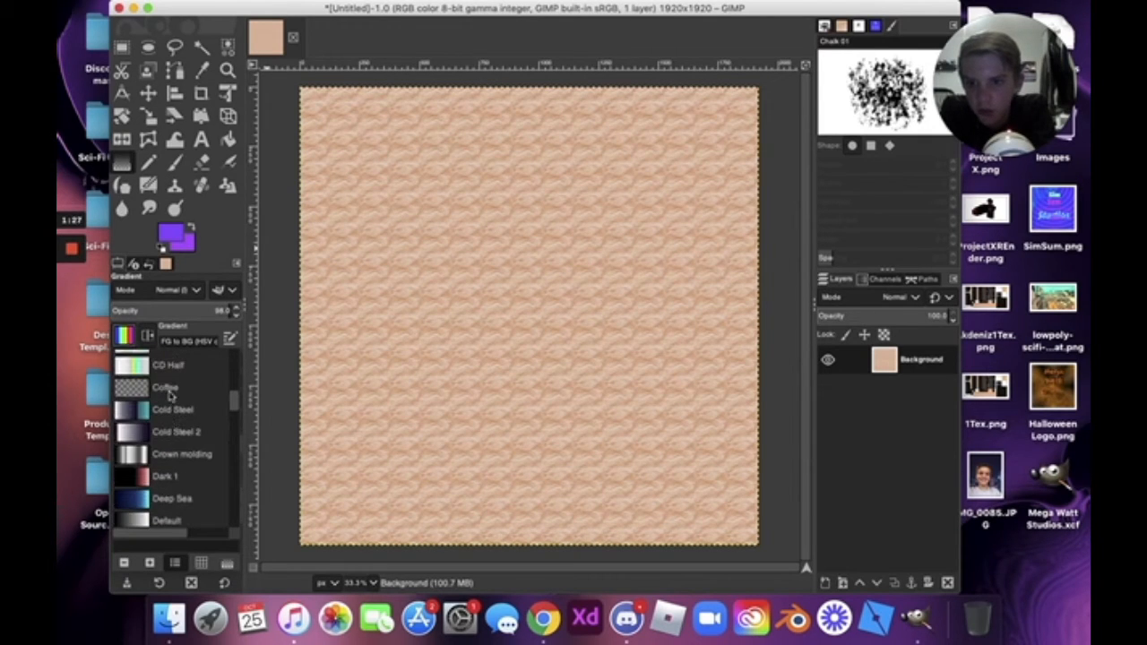
{"action": "scroll", "coordinate": [171, 390], "scroll_direction": "up", "scroll_amount": 4}
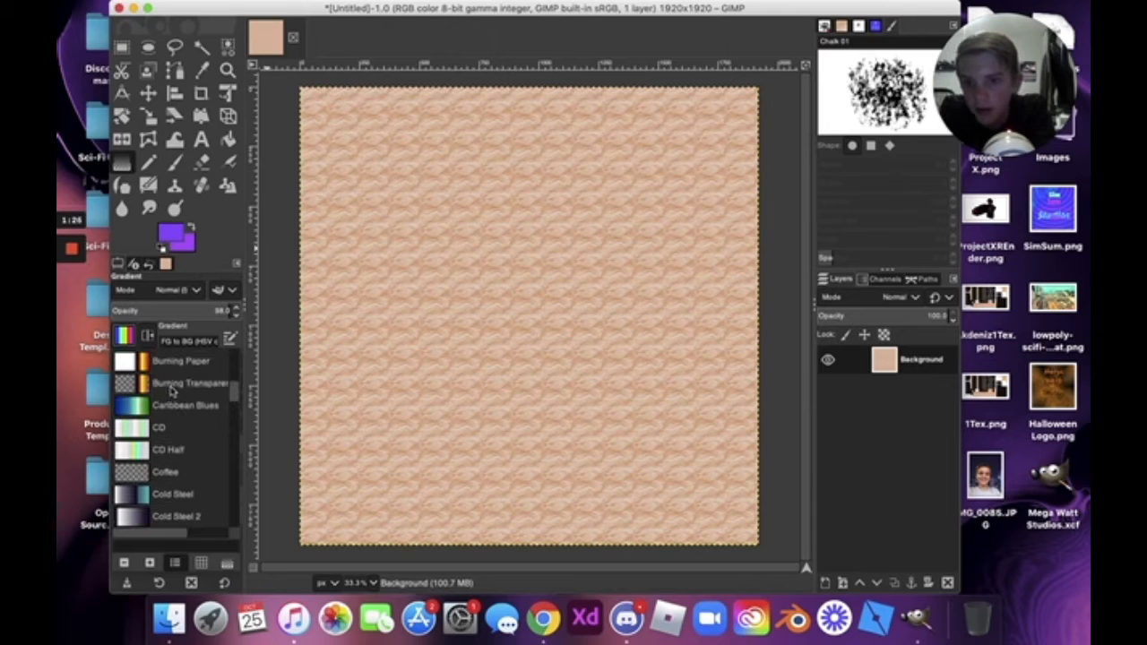
{"action": "left_click", "coordinate": [170, 375]}
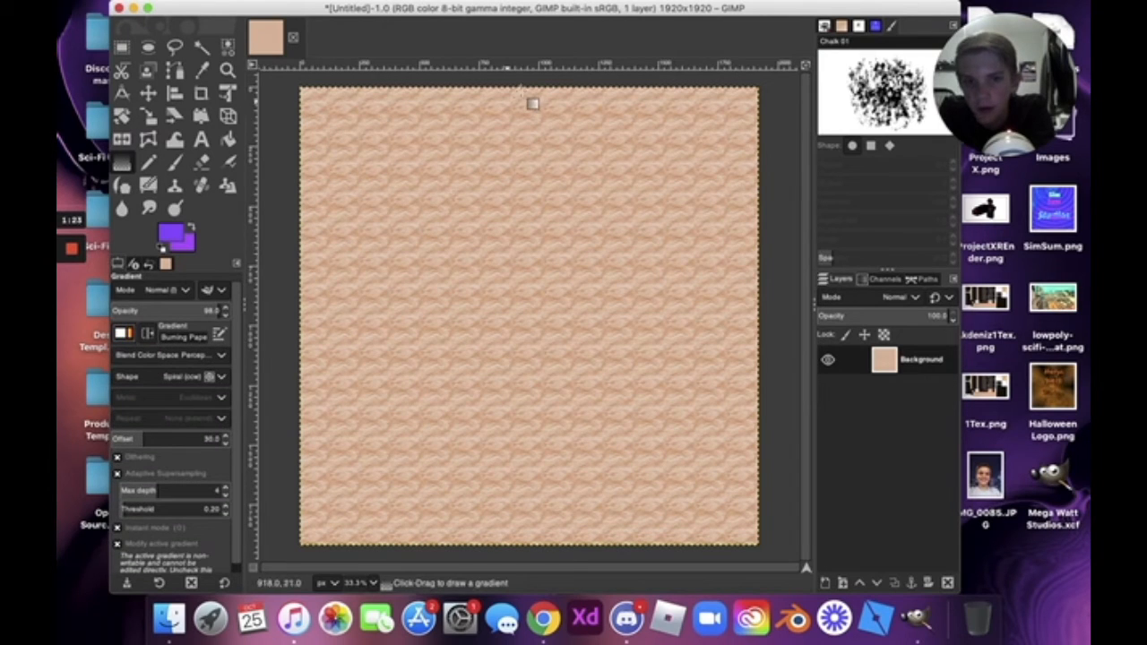
{"action": "mouse_move", "coordinate": [520, 89]}
{"action": "left_mouse_down"}
{"action": "mouse_move", "coordinate": [514, 527]}
{"action": "mouse_move", "coordinate": [519, 489]}
{"action": "mouse_move", "coordinate": [528, 542]}
{"action": "left_mouse_up"}
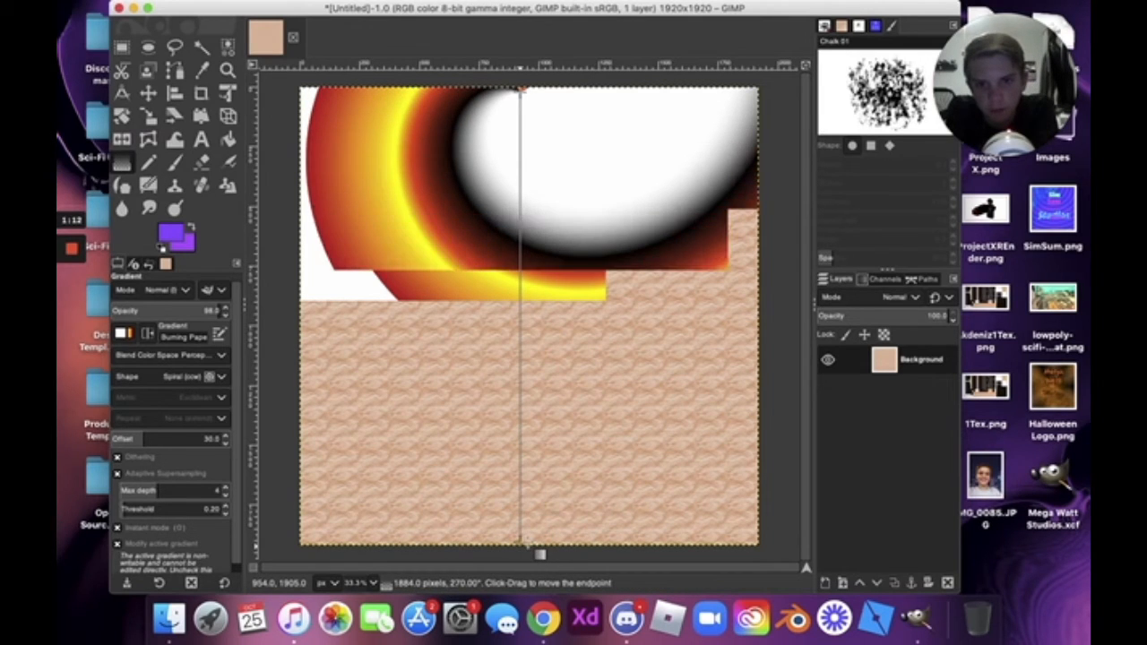
{"action": "key", "text": "Return"}
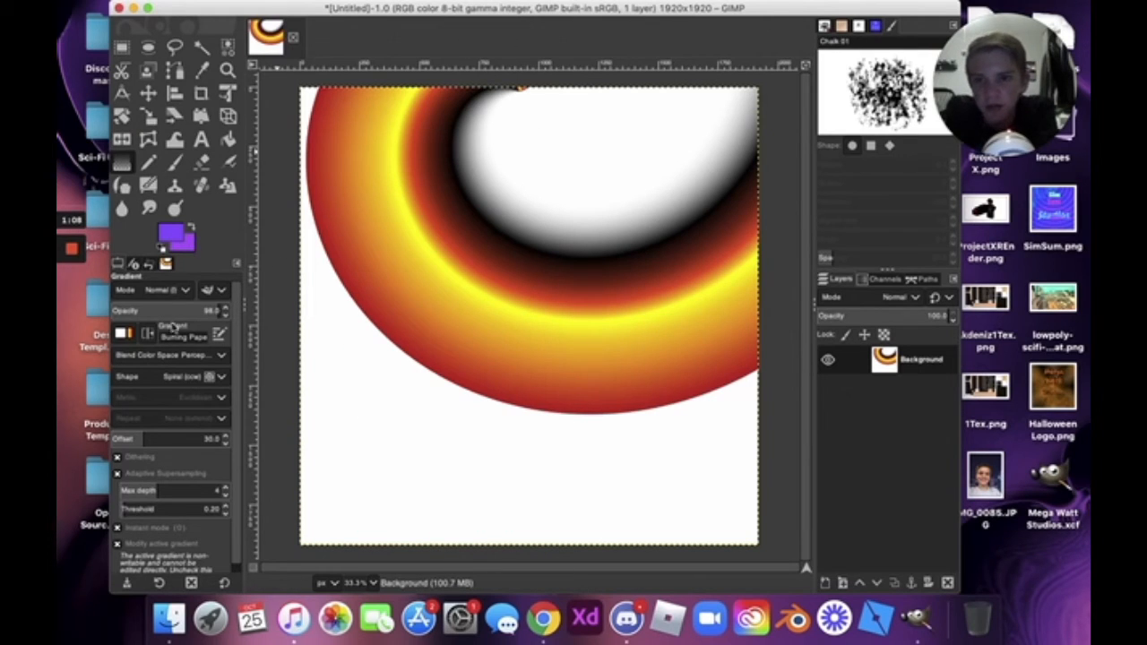
Browse the gradient list and close it, keeping Burning Paper selected.
{"action": "left_click", "coordinate": [133, 333]}
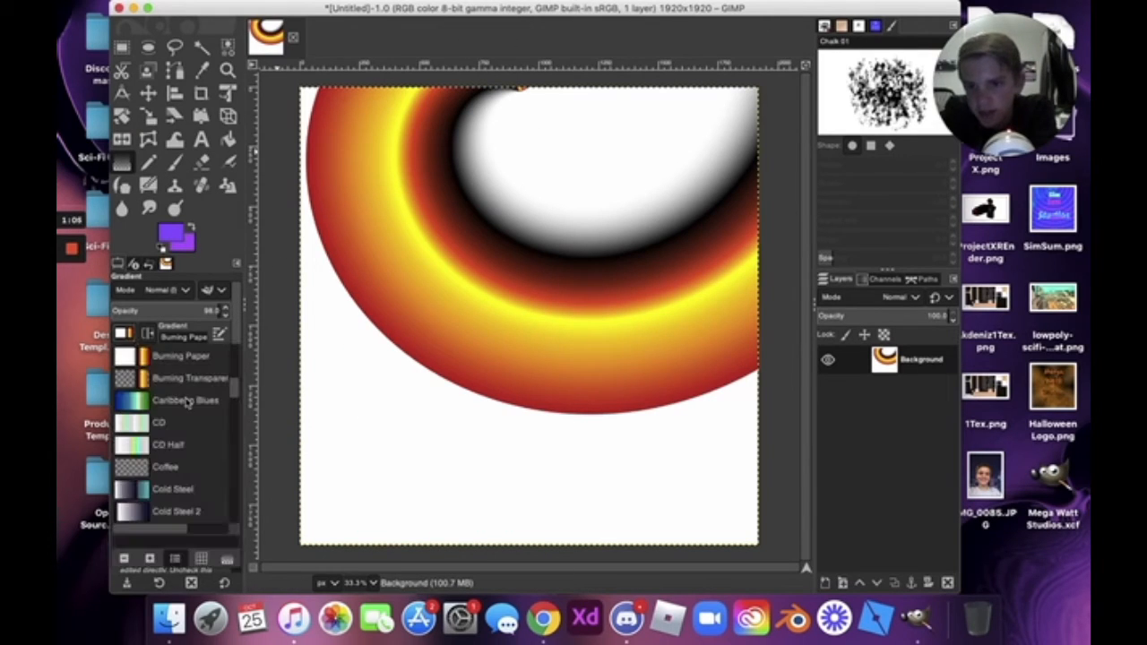
{"action": "scroll", "coordinate": [185, 402], "scroll_direction": "down", "scroll_amount": 10}
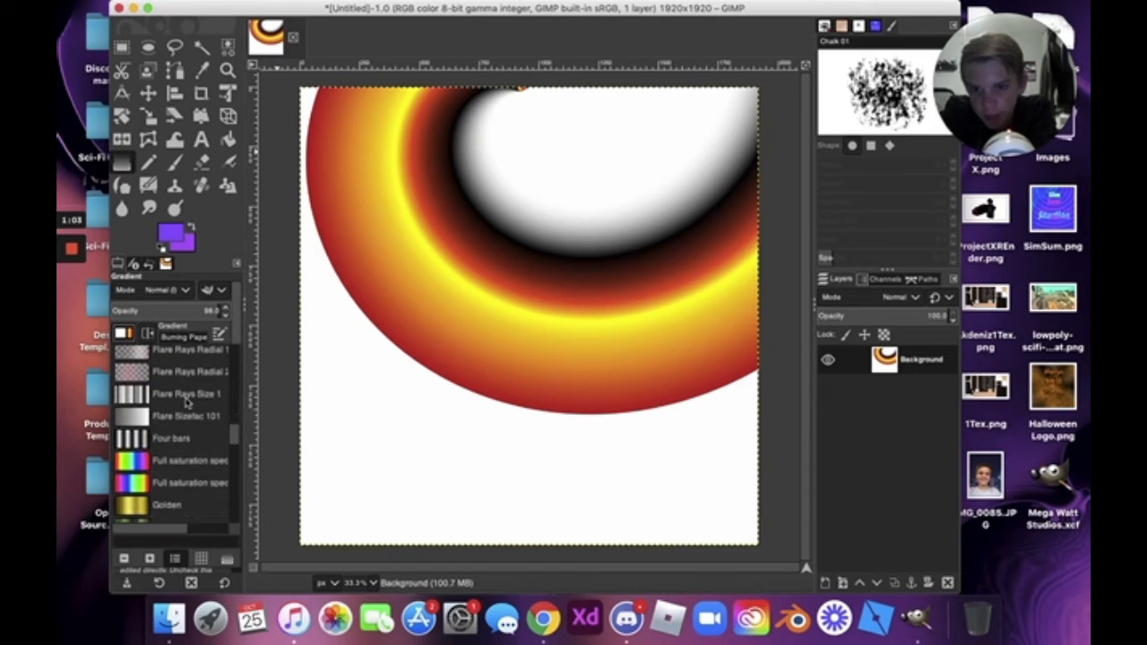
{"action": "scroll", "coordinate": [185, 401], "scroll_direction": "down", "scroll_amount": 10}
{"action": "scroll", "coordinate": [186, 402], "scroll_direction": "up", "scroll_amount": 8}
{"action": "scroll", "coordinate": [187, 403], "scroll_direction": "right", "scroll_amount": 3}
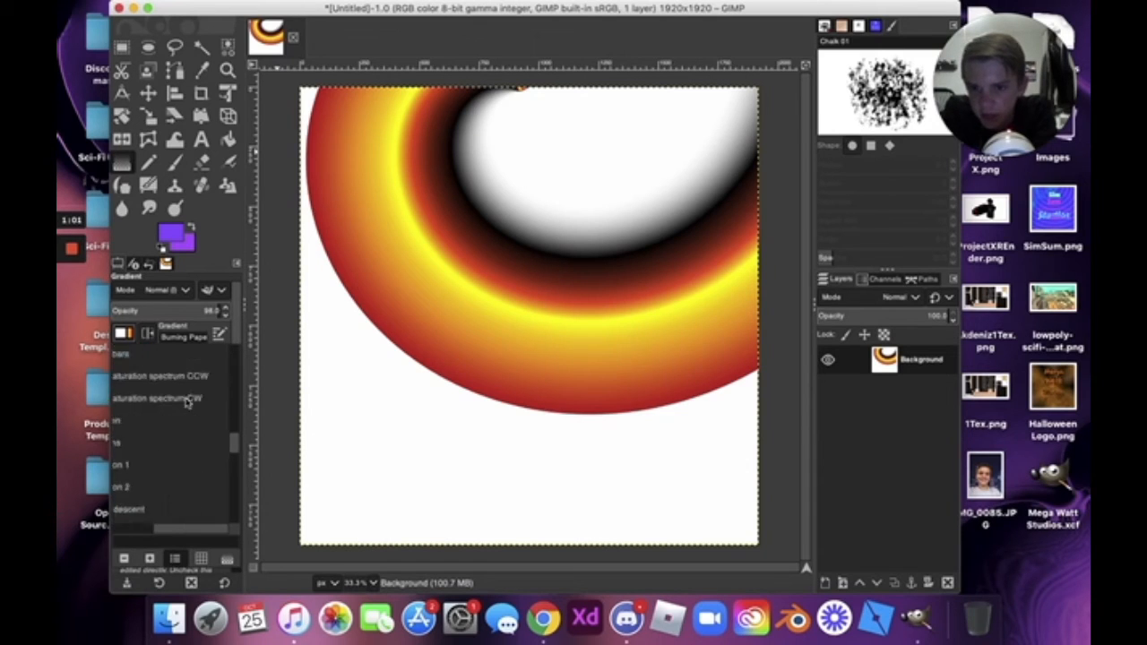
{"action": "scroll", "coordinate": [186, 403], "scroll_direction": "left", "scroll_amount": 3}
{"action": "scroll", "coordinate": [186, 402], "scroll_direction": "up", "scroll_amount": 15}
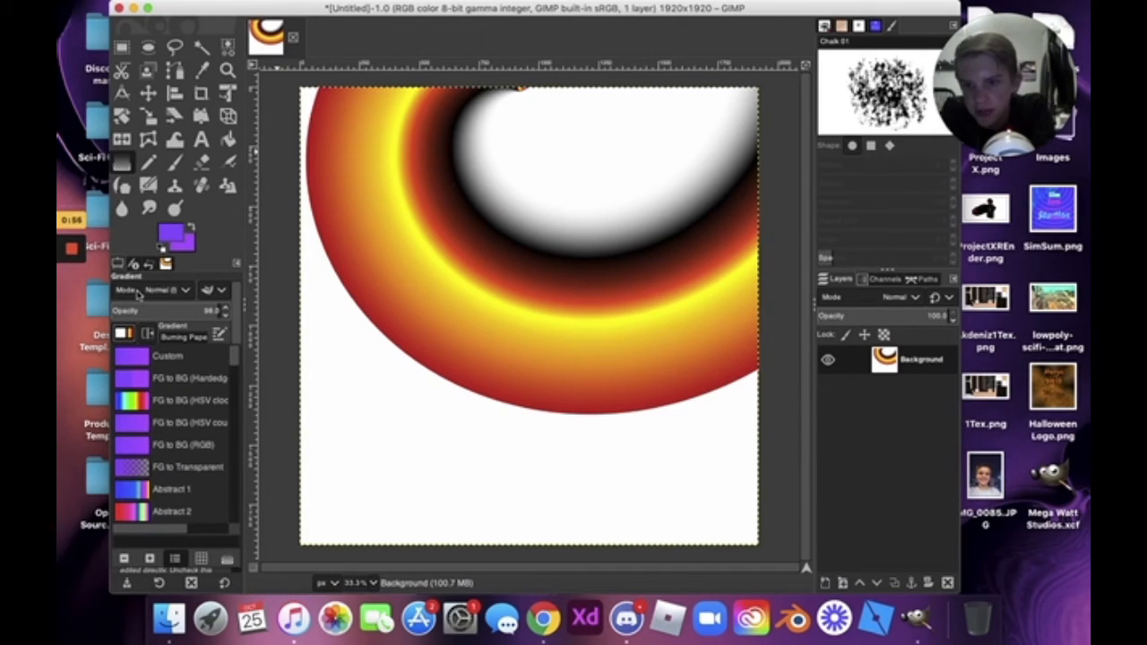
{"action": "left_click", "coordinate": [187, 291]}
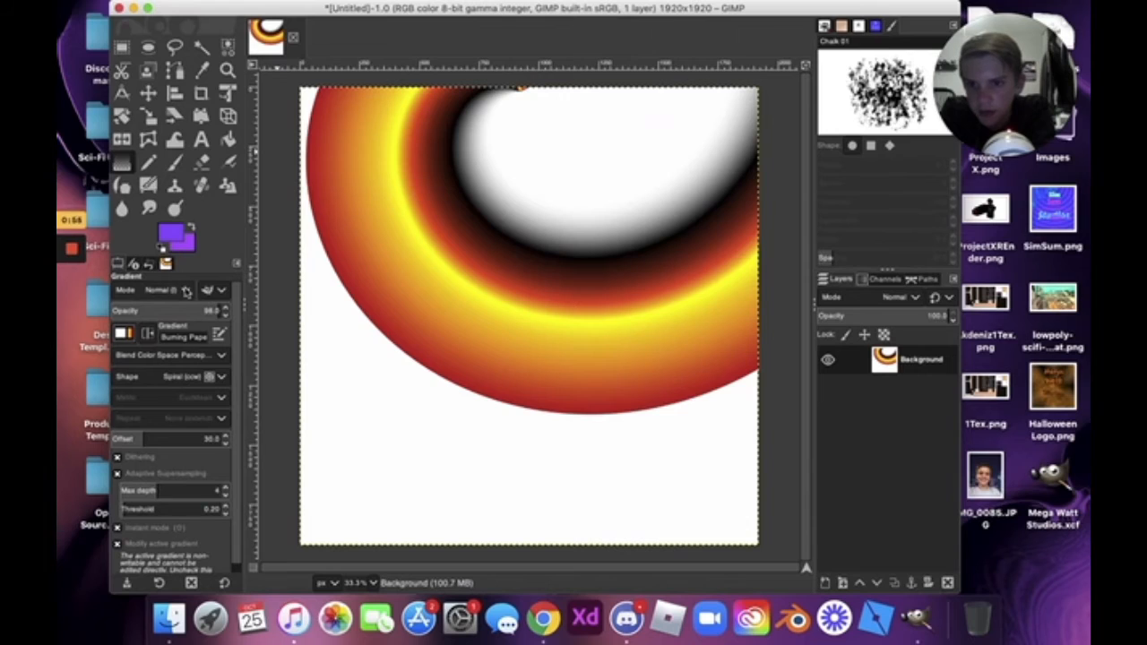
Set the gradient shape to Shaped (dimpled) and drag a gradient down from the top centre.
{"action": "left_click", "coordinate": [204, 378]}
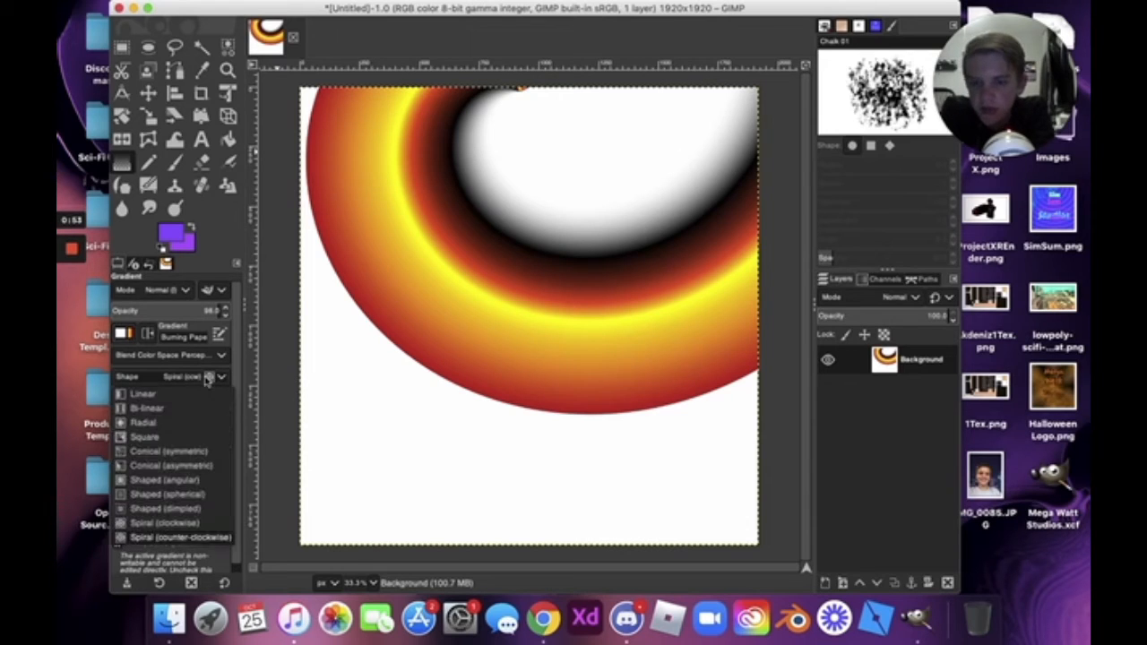
{"action": "left_click", "coordinate": [198, 509]}
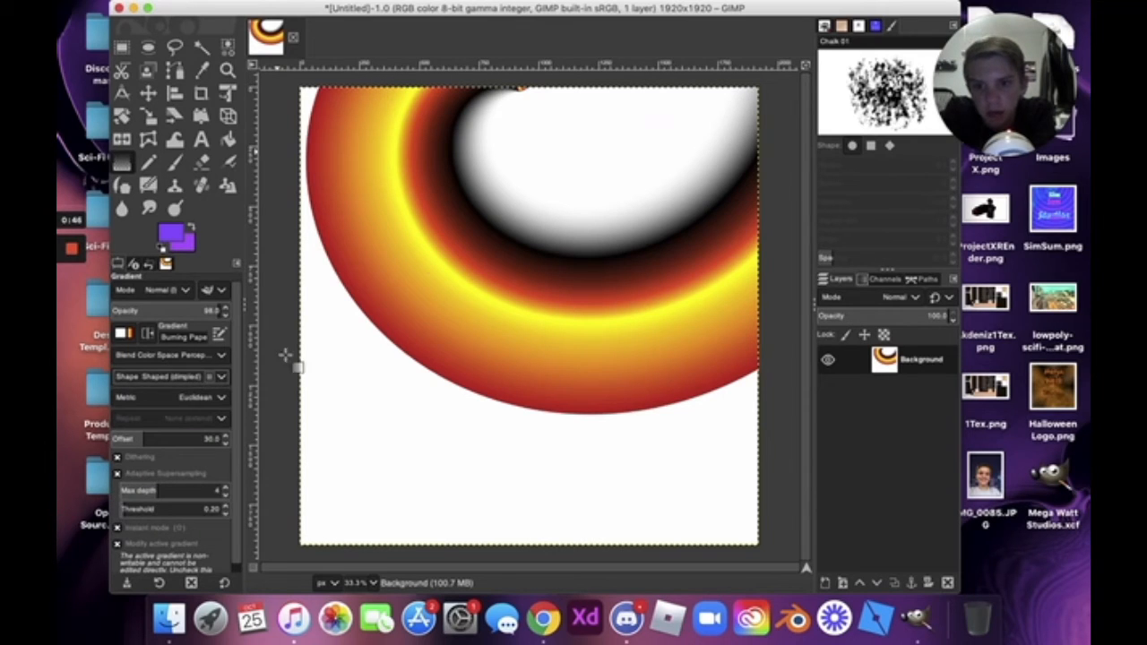
{"action": "left_click_drag", "start_coordinate": [522, 88], "coordinate": [516, 160]}
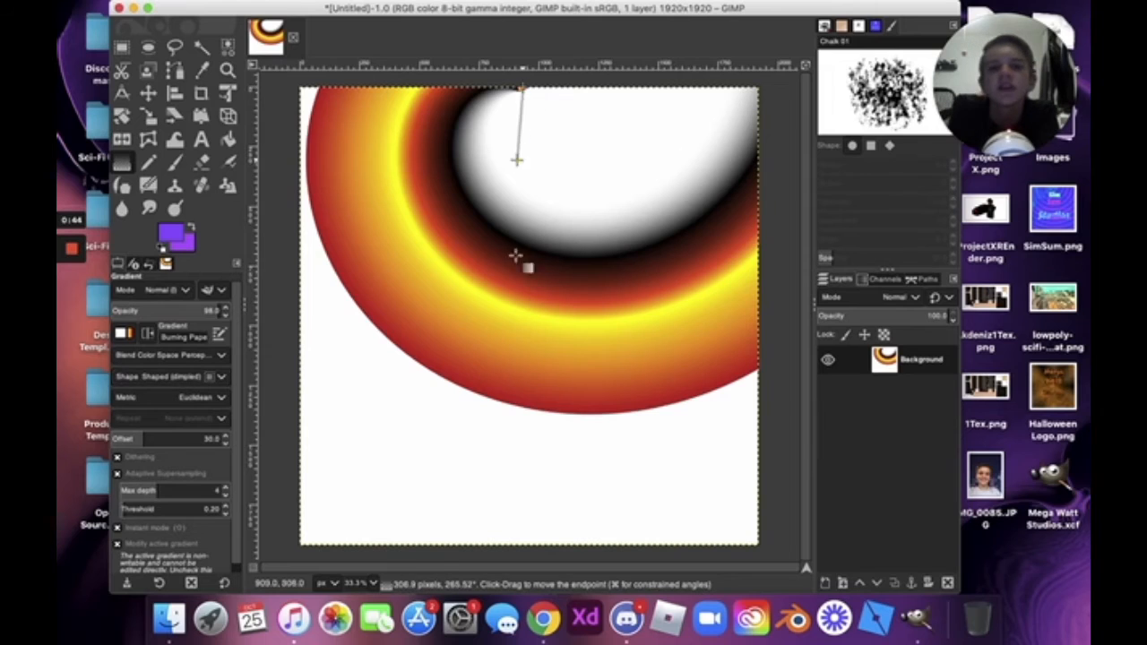
{"action": "left_click_drag", "start_coordinate": [516, 257], "coordinate": [523, 372]}
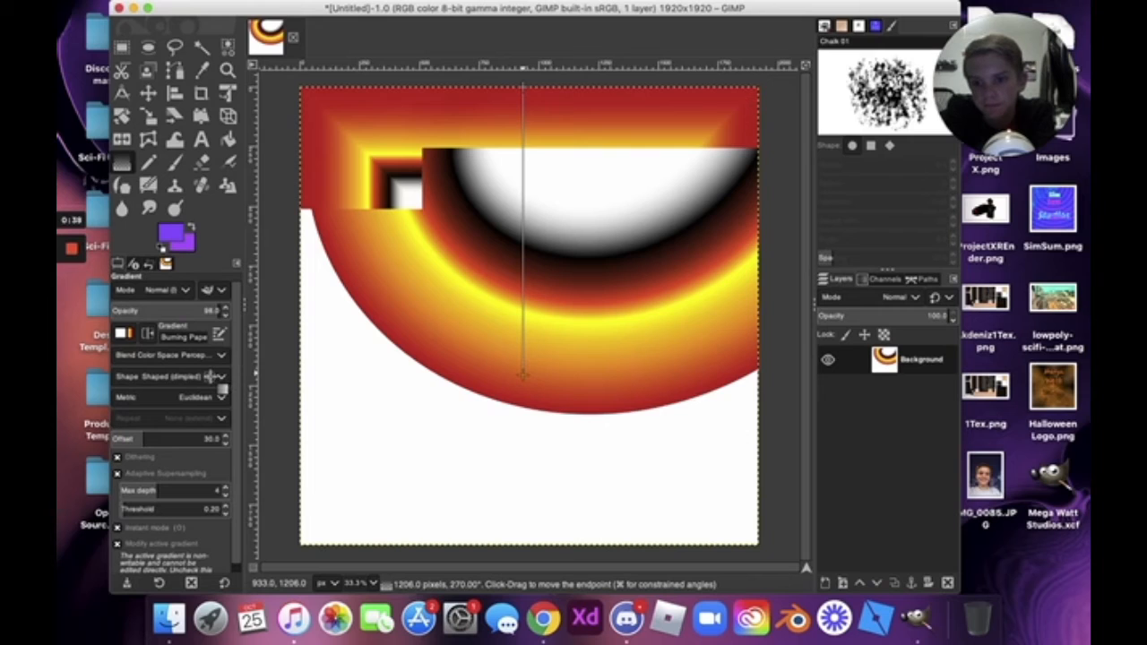
Draw and commit a Square-shaped gradient from the top edge to the canvas centre.
{"action": "left_click", "coordinate": [215, 376]}
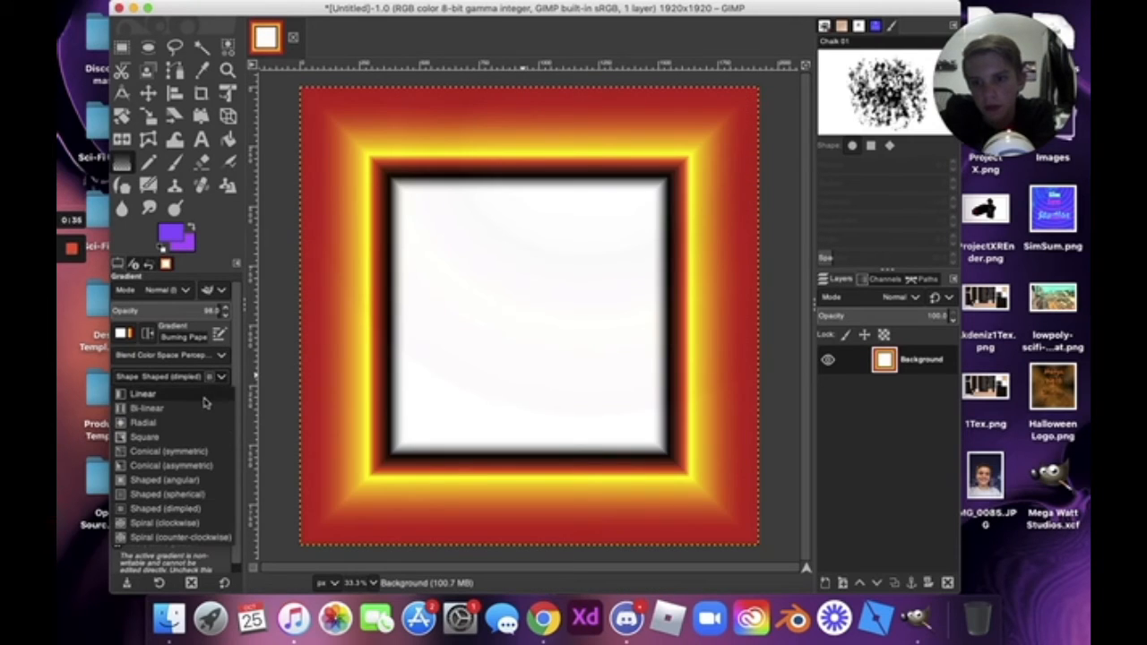
{"action": "left_click", "coordinate": [204, 399]}
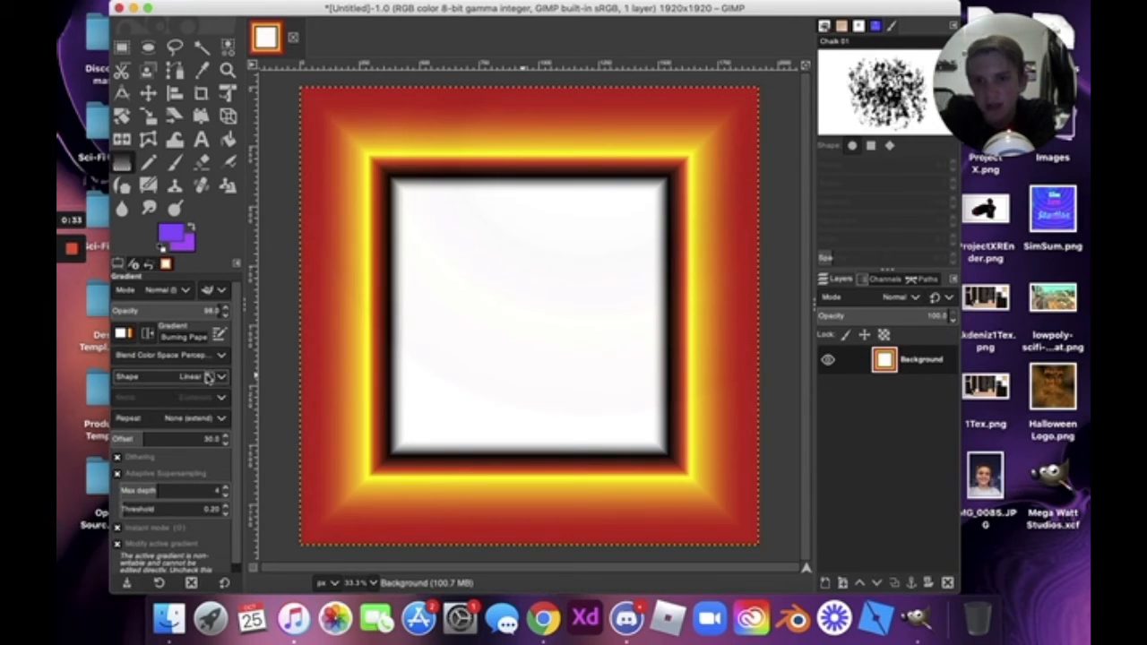
{"action": "left_click", "coordinate": [208, 377]}
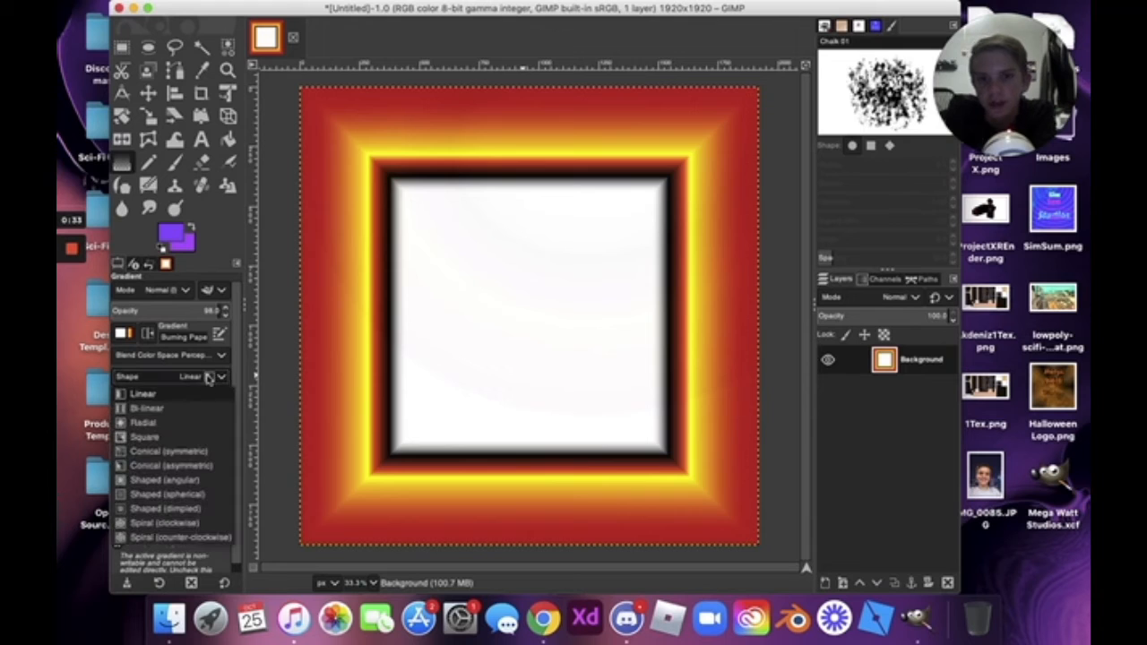
{"action": "left_click", "coordinate": [197, 437]}
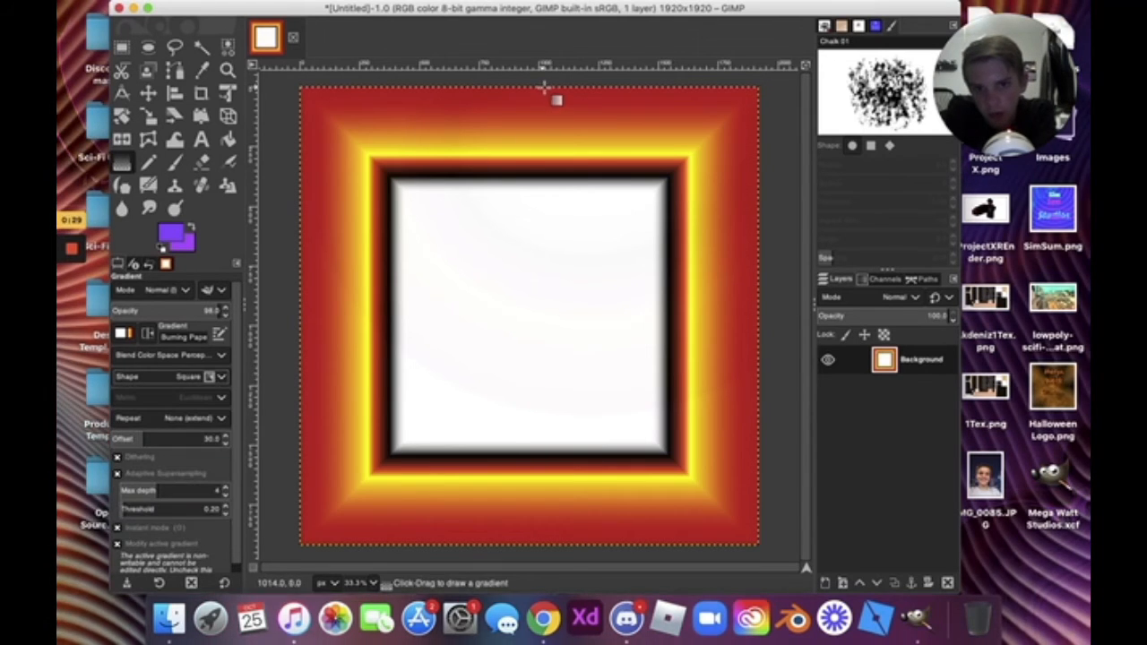
{"action": "left_click_drag", "start_coordinate": [544, 86], "coordinate": [536, 475]}
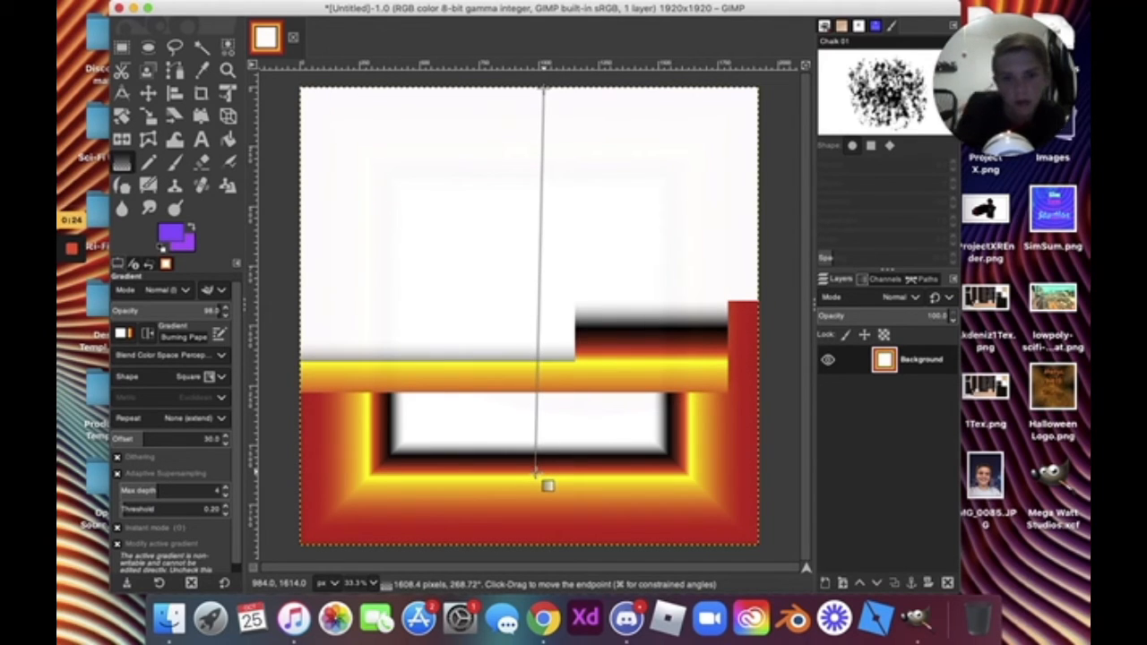
{"action": "key", "text": "Return"}
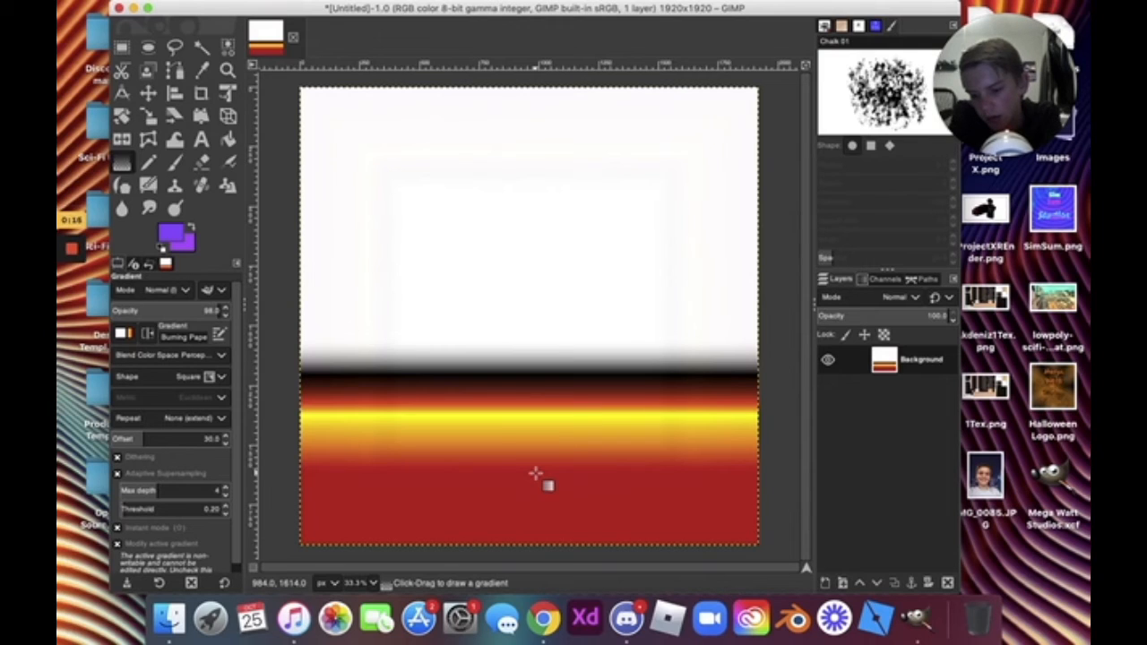
Switch the shape to Spiral (cw) and draw the spiral gradient from the canvas top.
{"action": "left_click", "coordinate": [184, 376]}
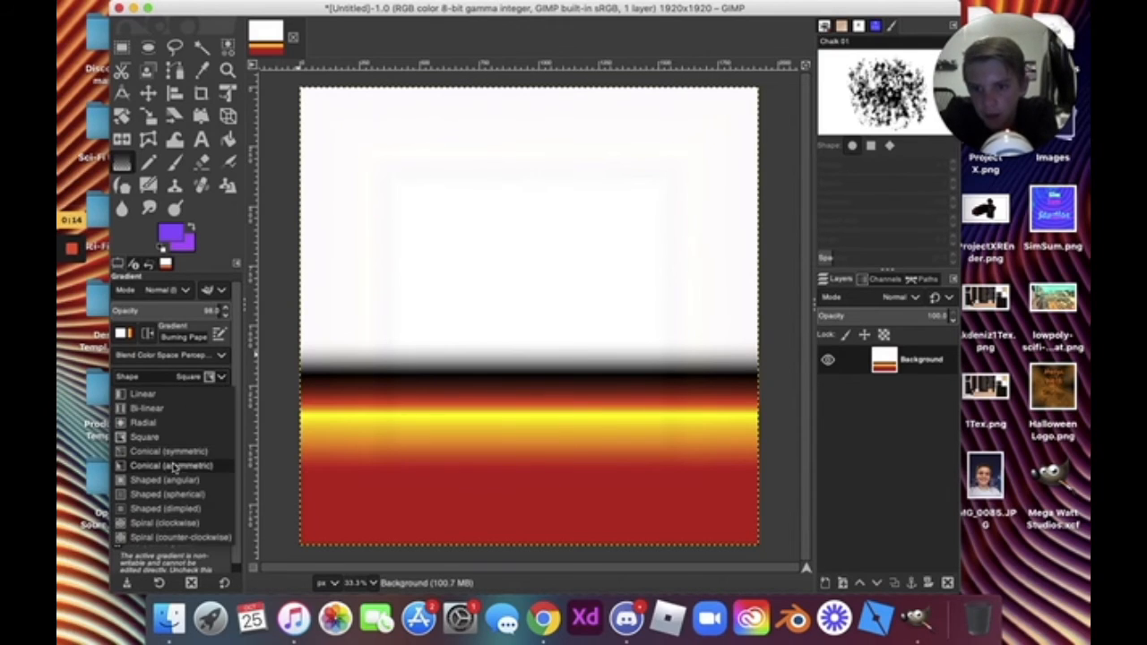
{"action": "left_click", "coordinate": [174, 525]}
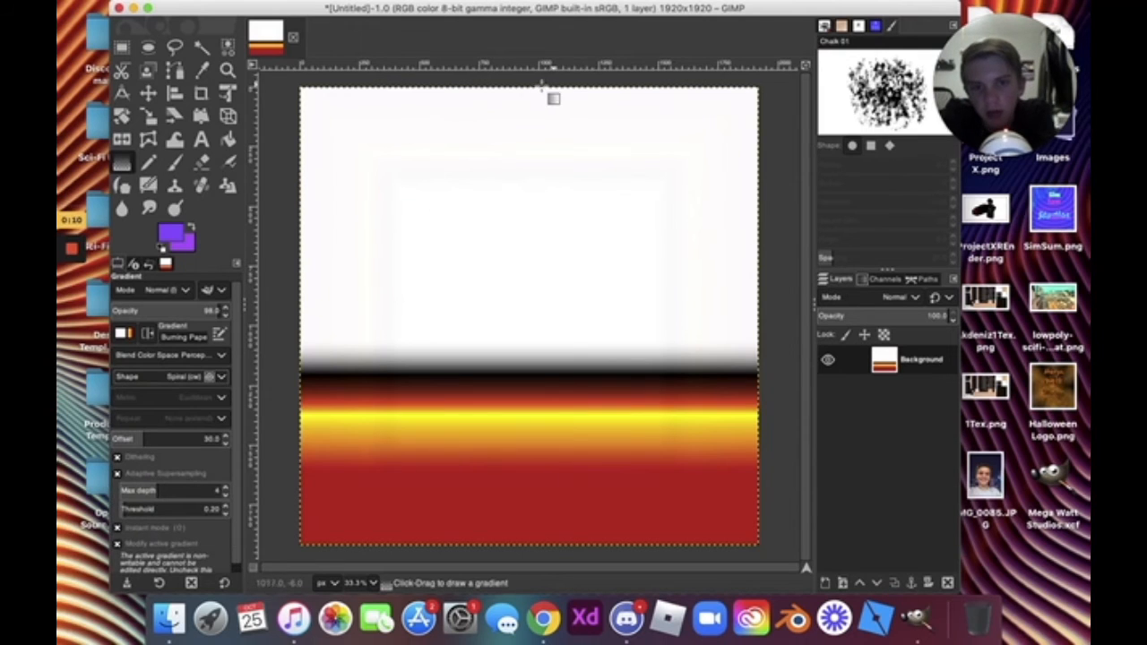
{"action": "left_click_drag", "start_coordinate": [529, 88], "coordinate": [526, 223]}
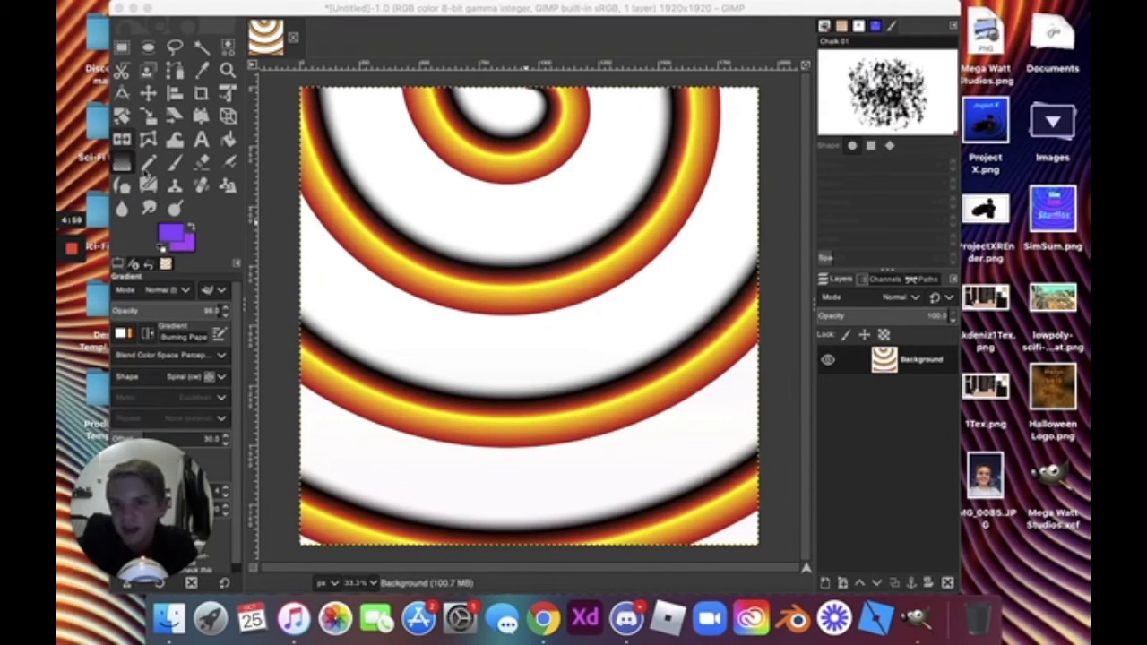
{"action": "left_click", "coordinate": [148, 168]}
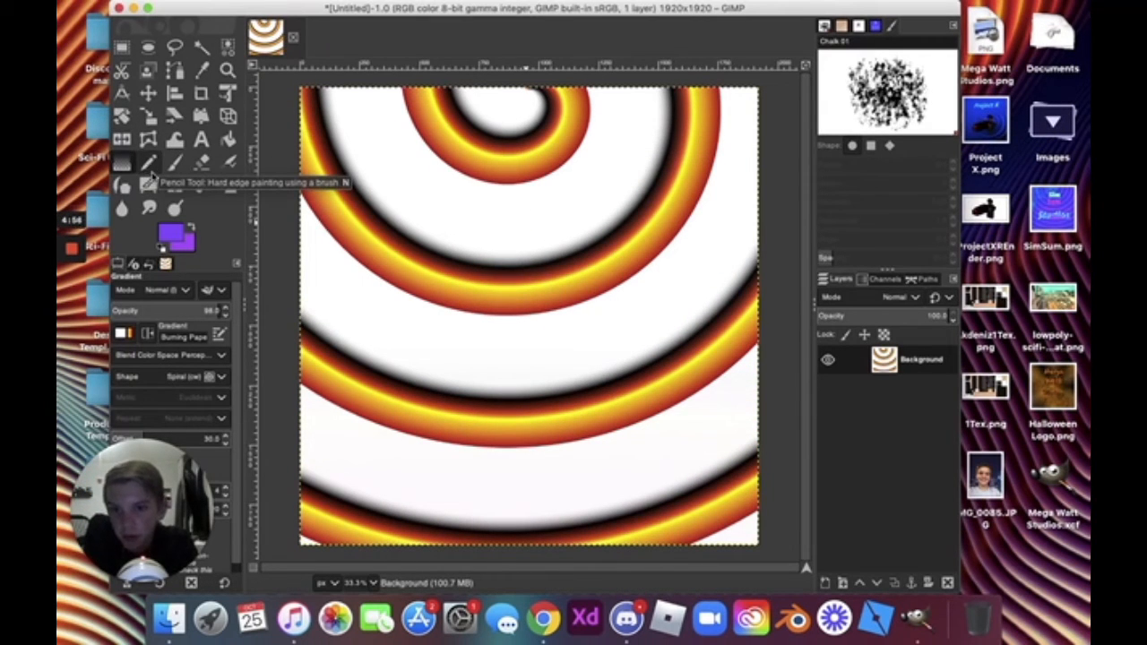
Test purple chalk strokes with the Pencil and undo them.
{"action": "left_click", "coordinate": [149, 162]}
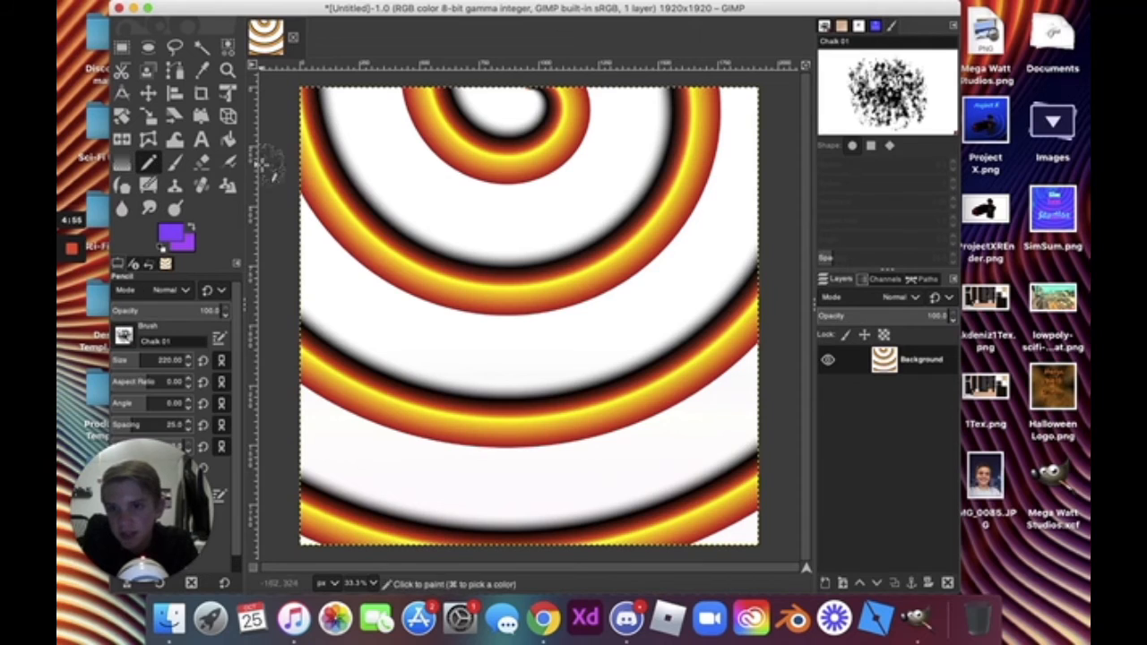
{"action": "left_click", "coordinate": [385, 168]}
{"action": "mouse_move", "coordinate": [385, 168]}
{"action": "left_mouse_down"}
{"action": "mouse_move", "coordinate": [401, 367]}
{"action": "mouse_move", "coordinate": [484, 233]}
{"action": "mouse_move", "coordinate": [632, 324]}
{"action": "mouse_move", "coordinate": [552, 357]}
{"action": "left_mouse_up"}
{"action": "mouse_move", "coordinate": [724, 364]}
{"action": "left_mouse_down"}
{"action": "mouse_move", "coordinate": [598, 365]}
{"action": "mouse_move", "coordinate": [589, 333]}
{"action": "left_mouse_up"}
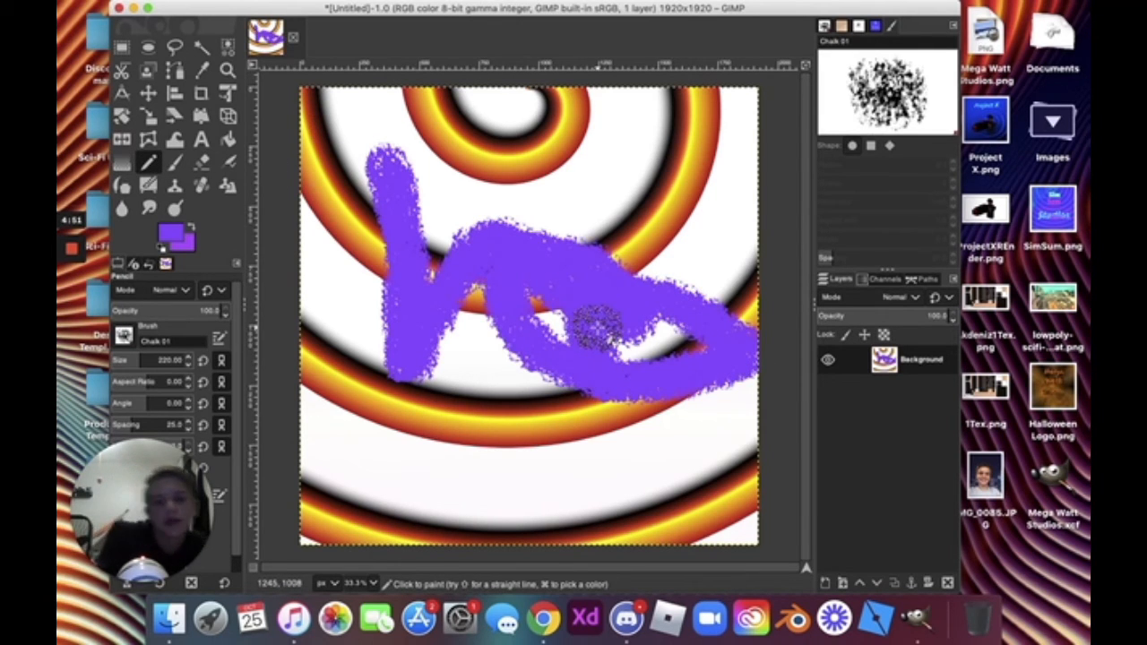
{"action": "key", "text": "super+z"}
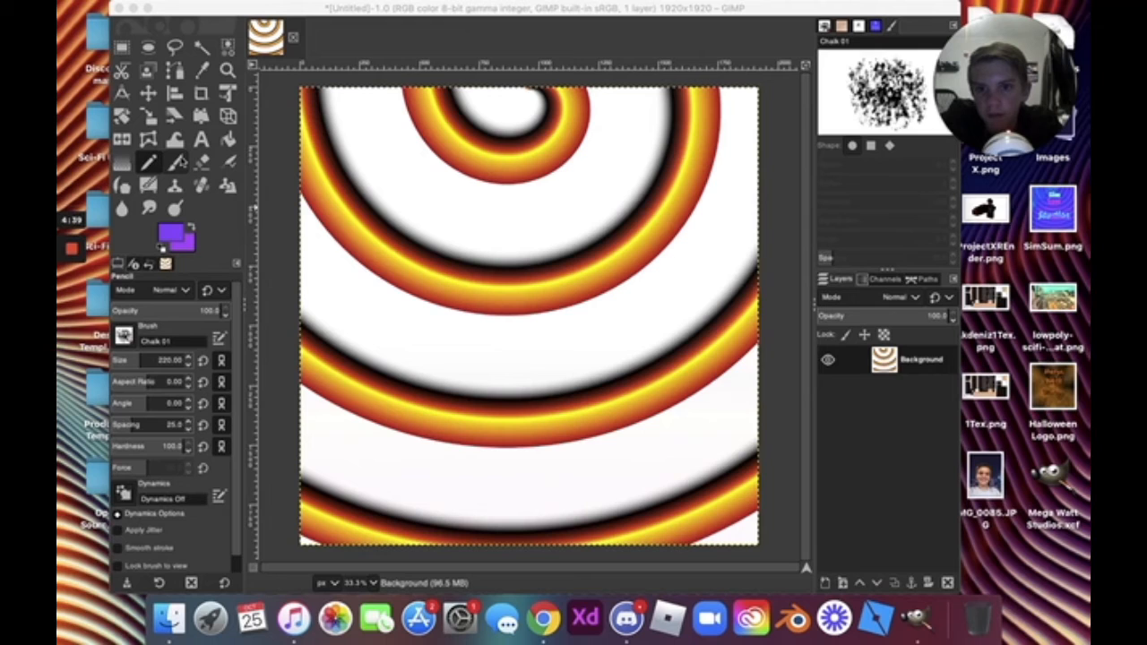
{"action": "left_click", "coordinate": [422, 116]}
{"action": "mouse_move", "coordinate": [422, 116]}
{"action": "left_mouse_down"}
{"action": "mouse_move", "coordinate": [423, 199]}
{"action": "mouse_move", "coordinate": [473, 189]}
{"action": "mouse_move", "coordinate": [301, 36]}
{"action": "mouse_move", "coordinate": [597, 323]}
{"action": "mouse_move", "coordinate": [537, 360]}
{"action": "mouse_move", "coordinate": [691, 241]}
{"action": "mouse_move", "coordinate": [606, 374]}
{"action": "mouse_move", "coordinate": [467, 405]}
{"action": "mouse_move", "coordinate": [569, 346]}
{"action": "mouse_move", "coordinate": [562, 320]}
{"action": "left_mouse_up"}
{"action": "key", "text": "super+z"}
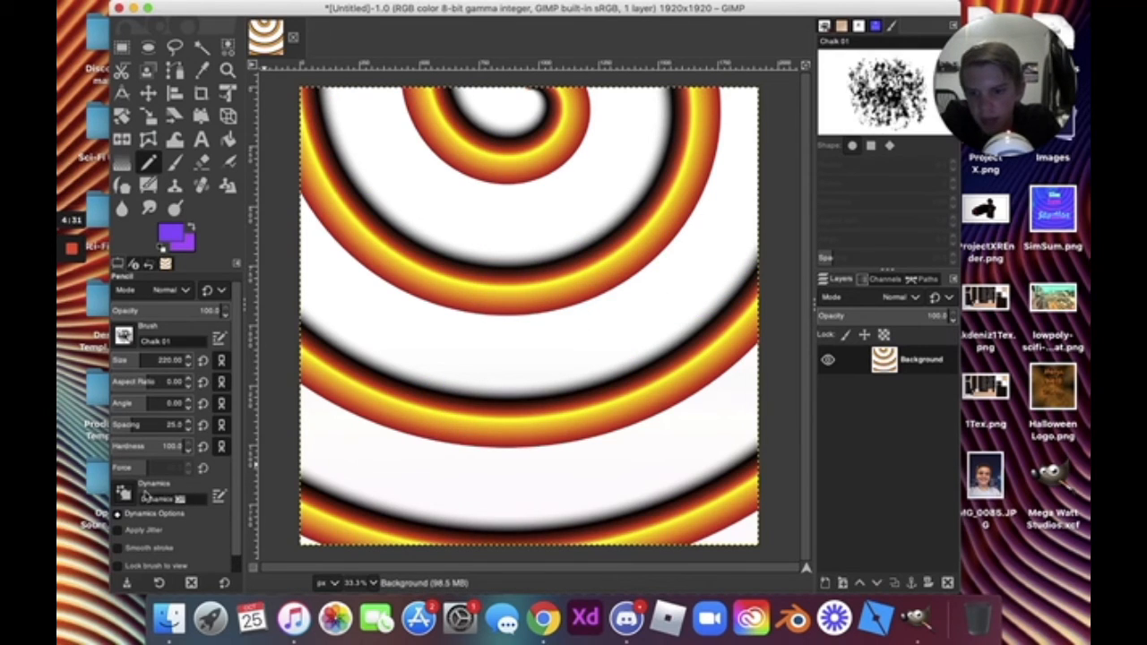
Apply Confetti dynamics to the Pencil and scribble looping confetti chalk over the rings.
{"action": "left_click", "coordinate": [136, 499]}
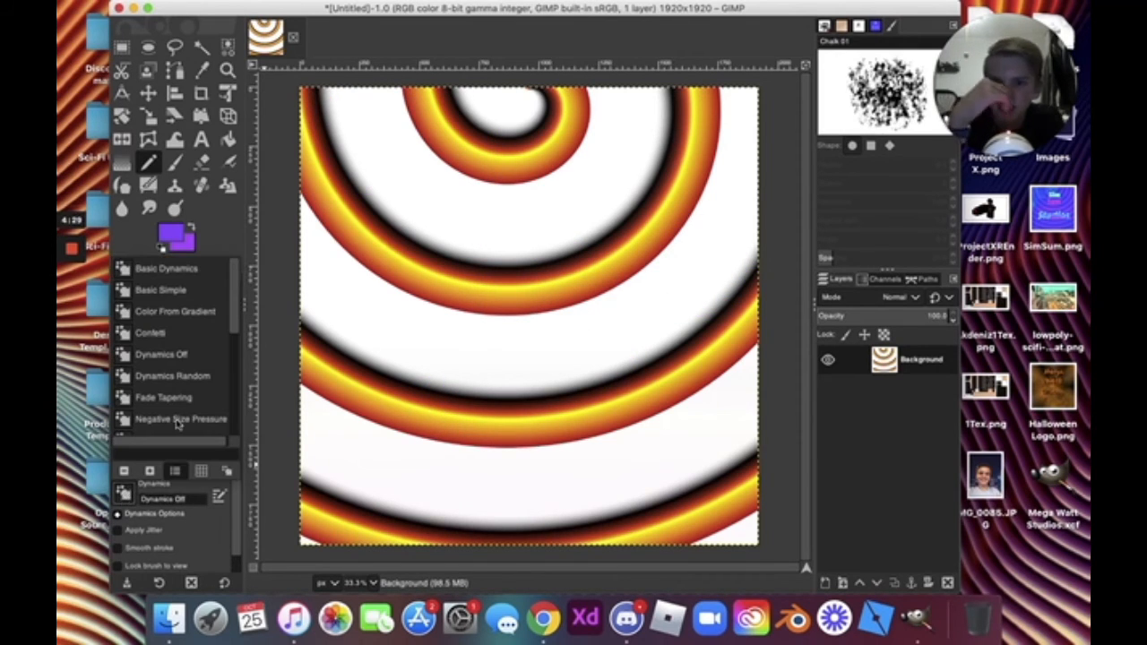
{"action": "left_click", "coordinate": [176, 337]}
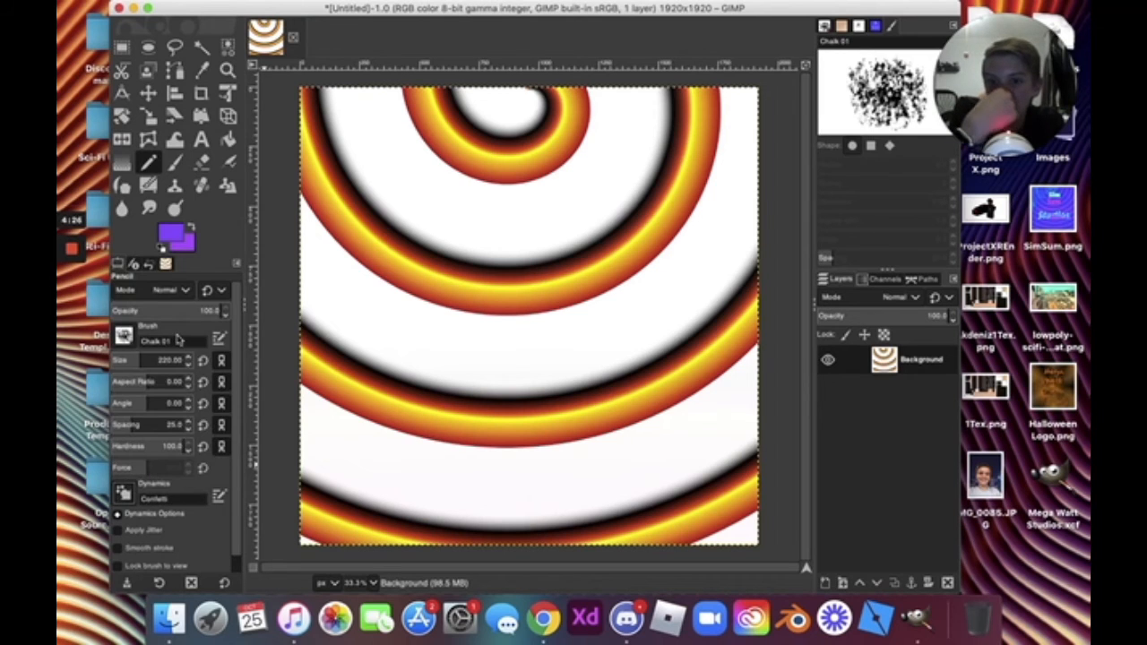
{"action": "mouse_move", "coordinate": [359, 256]}
{"action": "left_mouse_down"}
{"action": "mouse_move", "coordinate": [422, 333]}
{"action": "mouse_move", "coordinate": [474, 307]}
{"action": "mouse_move", "coordinate": [638, 269]}
{"action": "left_mouse_up"}
{"action": "mouse_move", "coordinate": [617, 229]}
{"action": "left_mouse_down"}
{"action": "mouse_move", "coordinate": [583, 401]}
{"action": "mouse_move", "coordinate": [680, 240]}
{"action": "mouse_move", "coordinate": [655, 341]}
{"action": "mouse_move", "coordinate": [664, 363]}
{"action": "mouse_move", "coordinate": [617, 365]}
{"action": "mouse_move", "coordinate": [317, 238]}
{"action": "mouse_move", "coordinate": [586, 148]}
{"action": "mouse_move", "coordinate": [521, 198]}
{"action": "mouse_move", "coordinate": [583, 148]}
{"action": "mouse_move", "coordinate": [472, 258]}
{"action": "mouse_move", "coordinate": [483, 278]}
{"action": "mouse_move", "coordinate": [593, 191]}
{"action": "mouse_move", "coordinate": [432, 238]}
{"action": "mouse_move", "coordinate": [455, 278]}
{"action": "mouse_move", "coordinate": [599, 253]}
{"action": "mouse_move", "coordinate": [551, 285]}
{"action": "mouse_move", "coordinate": [659, 79]}
{"action": "mouse_move", "coordinate": [538, 100]}
{"action": "left_mouse_up"}
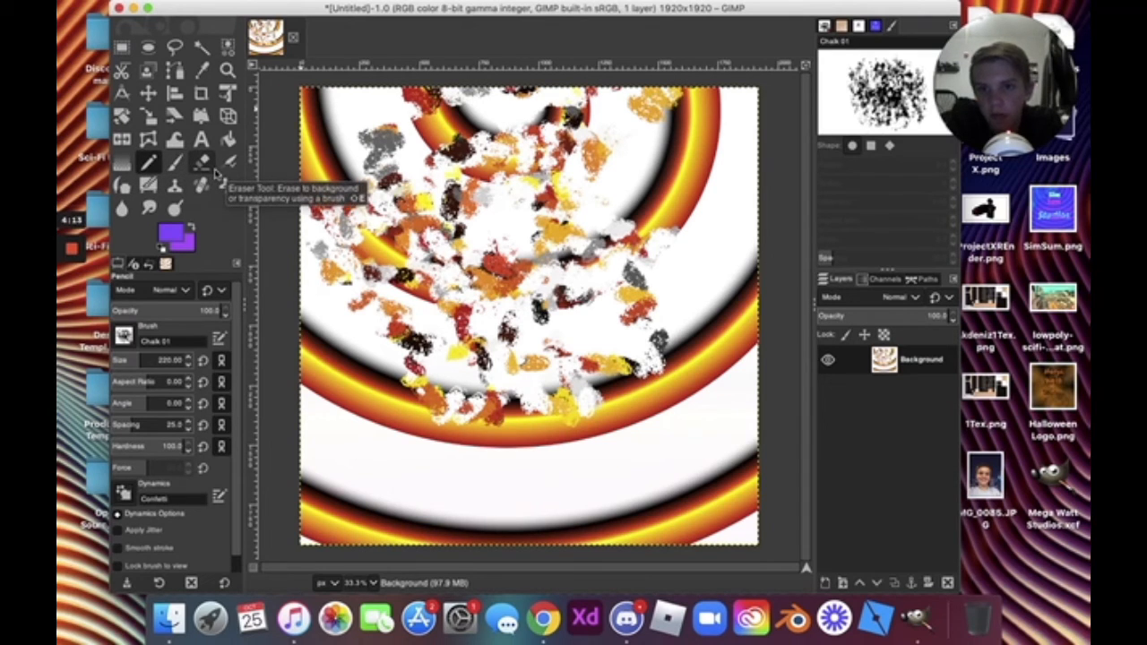
Make Eraser strokes down the left side and back and forth across the upper canvas.
{"action": "left_click", "coordinate": [213, 172]}
{"action": "mouse_move", "coordinate": [365, 179]}
{"action": "left_mouse_down"}
{"action": "mouse_move", "coordinate": [403, 336]}
{"action": "mouse_move", "coordinate": [394, 408]}
{"action": "mouse_move", "coordinate": [314, 448]}
{"action": "mouse_move", "coordinate": [261, 301]}
{"action": "left_mouse_up"}
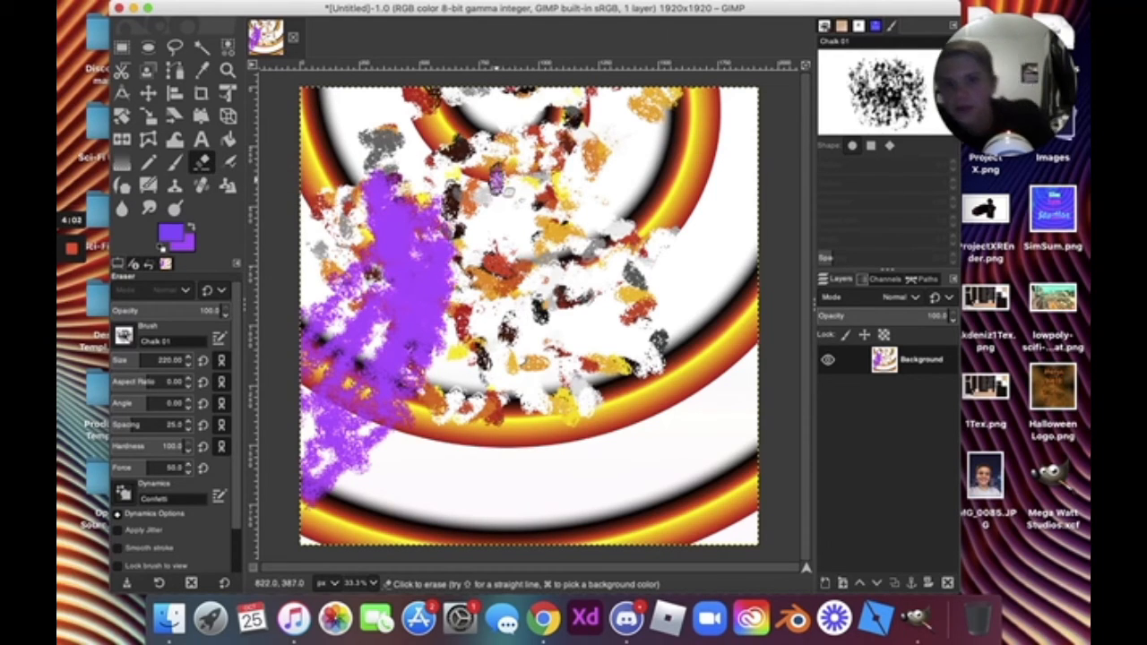
{"action": "mouse_move", "coordinate": [481, 213]}
{"action": "left_mouse_down"}
{"action": "mouse_move", "coordinate": [430, 224]}
{"action": "mouse_move", "coordinate": [708, 193]}
{"action": "mouse_move", "coordinate": [744, 161]}
{"action": "mouse_move", "coordinate": [326, 295]}
{"action": "mouse_move", "coordinate": [555, 287]}
{"action": "mouse_move", "coordinate": [547, 304]}
{"action": "mouse_move", "coordinate": [475, 278]}
{"action": "mouse_move", "coordinate": [635, 205]}
{"action": "mouse_move", "coordinate": [502, 193]}
{"action": "left_mouse_up"}
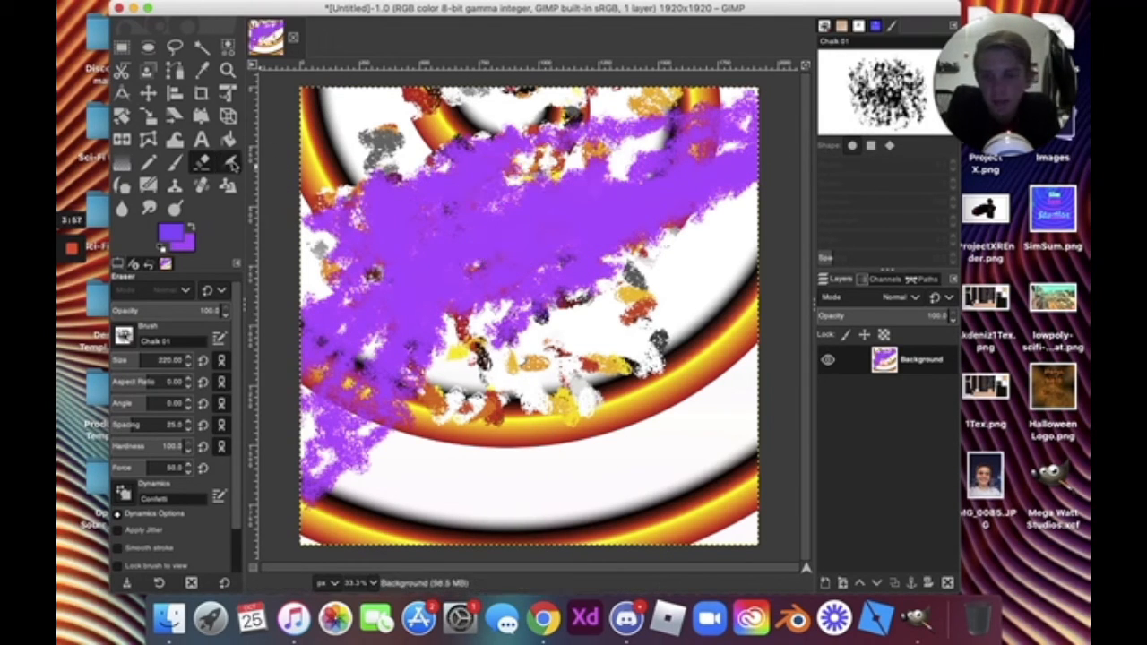
Airbrush confetti strokes from the upper left down to the bottom and over the purple.
{"action": "left_click", "coordinate": [230, 163]}
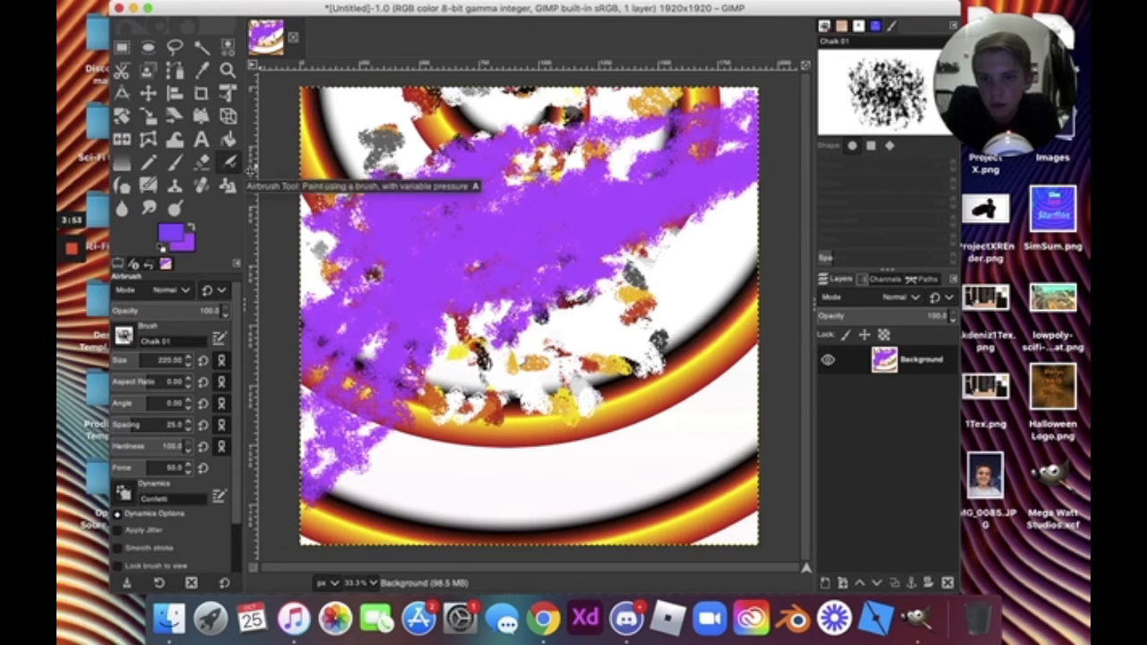
{"action": "mouse_move", "coordinate": [307, 152]}
{"action": "left_mouse_down"}
{"action": "mouse_move", "coordinate": [368, 236]}
{"action": "mouse_move", "coordinate": [380, 172]}
{"action": "mouse_move", "coordinate": [524, 400]}
{"action": "left_mouse_up"}
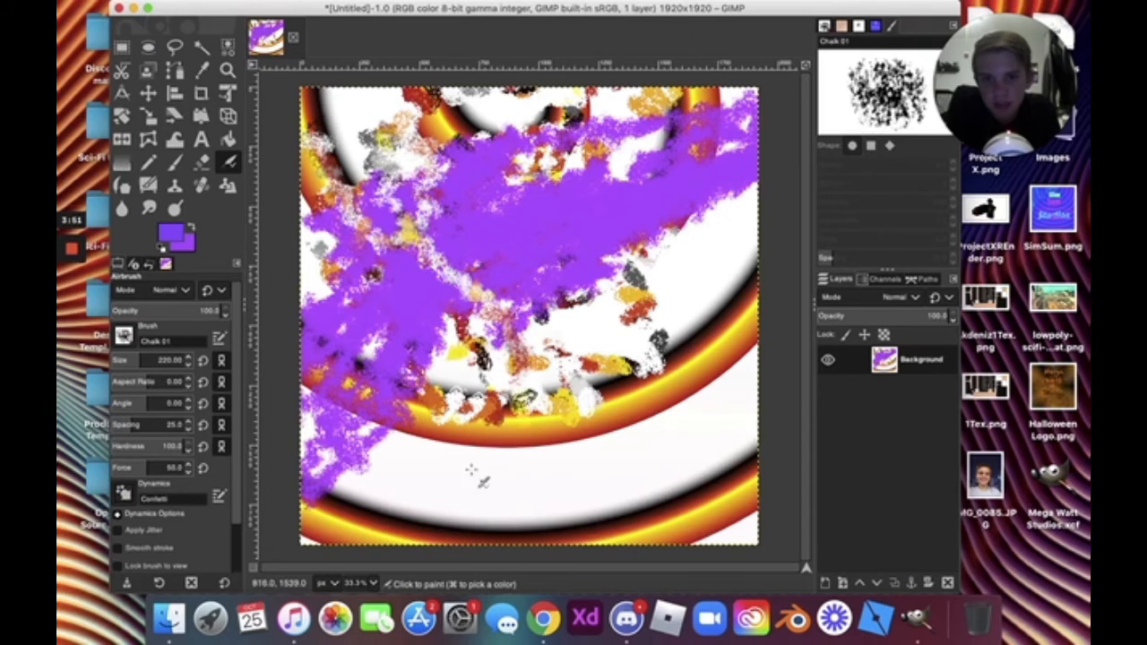
{"action": "mouse_move", "coordinate": [471, 470]}
{"action": "left_mouse_down"}
{"action": "mouse_move", "coordinate": [522, 479]}
{"action": "mouse_move", "coordinate": [574, 528]}
{"action": "mouse_move", "coordinate": [475, 426]}
{"action": "mouse_move", "coordinate": [385, 388]}
{"action": "left_mouse_up"}
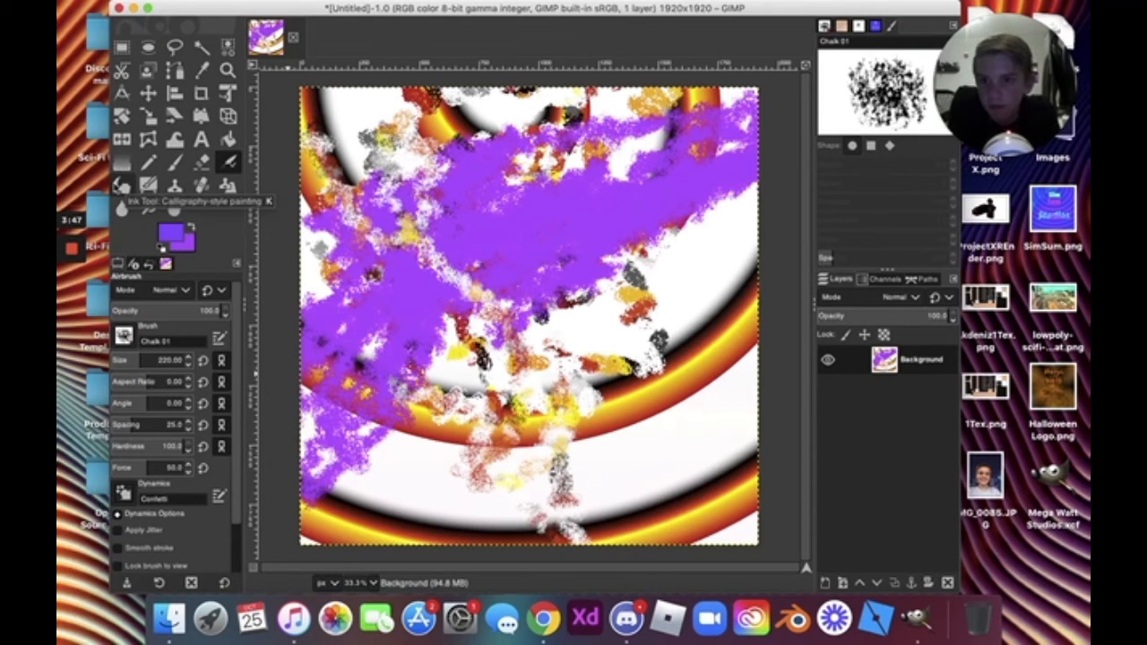
{"action": "mouse_move", "coordinate": [574, 204]}
{"action": "left_mouse_down"}
{"action": "mouse_move", "coordinate": [565, 187]}
{"action": "mouse_move", "coordinate": [550, 234]}
{"action": "left_mouse_up"}
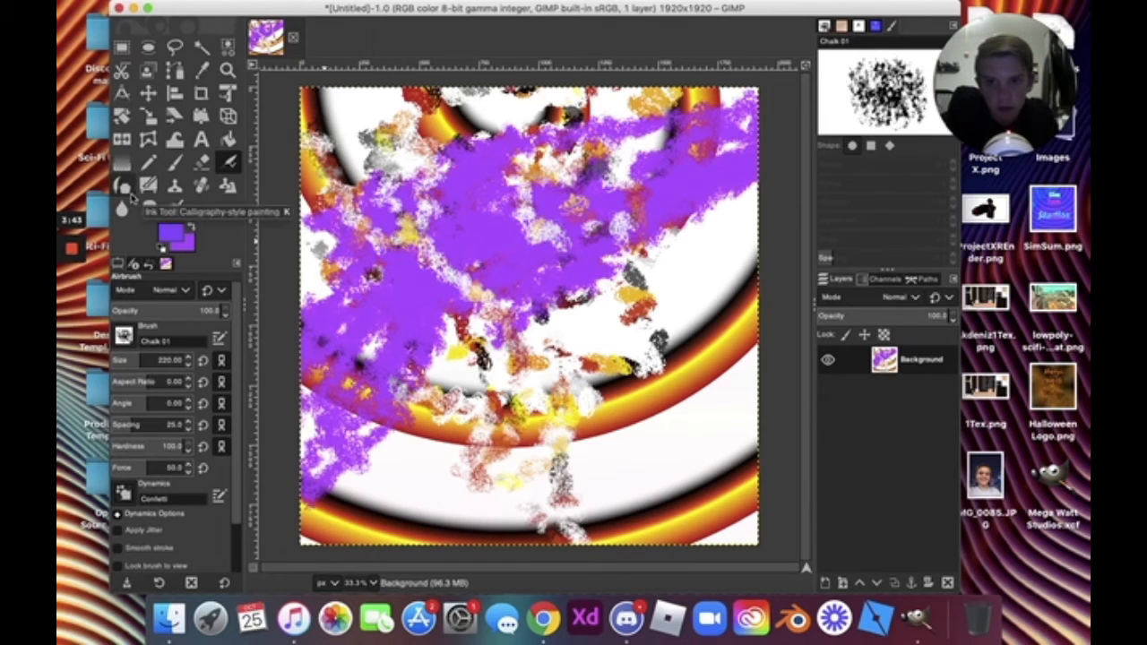
Scribble thin purple loops across the canvas centre with the Ink tool.
{"action": "left_click", "coordinate": [123, 186]}
{"action": "mouse_move", "coordinate": [391, 158]}
{"action": "left_mouse_down"}
{"action": "mouse_move", "coordinate": [405, 303]}
{"action": "mouse_move", "coordinate": [563, 204]}
{"action": "mouse_move", "coordinate": [519, 259]}
{"action": "mouse_move", "coordinate": [427, 330]}
{"action": "mouse_move", "coordinate": [600, 257]}
{"action": "mouse_move", "coordinate": [626, 312]}
{"action": "mouse_move", "coordinate": [583, 294]}
{"action": "mouse_move", "coordinate": [429, 330]}
{"action": "mouse_move", "coordinate": [645, 295]}
{"action": "mouse_move", "coordinate": [559, 391]}
{"action": "mouse_move", "coordinate": [578, 415]}
{"action": "mouse_move", "coordinate": [833, 299]}
{"action": "mouse_move", "coordinate": [612, 349]}
{"action": "mouse_move", "coordinate": [629, 322]}
{"action": "mouse_move", "coordinate": [413, 356]}
{"action": "mouse_move", "coordinate": [468, 348]}
{"action": "mouse_move", "coordinate": [504, 323]}
{"action": "left_mouse_up"}
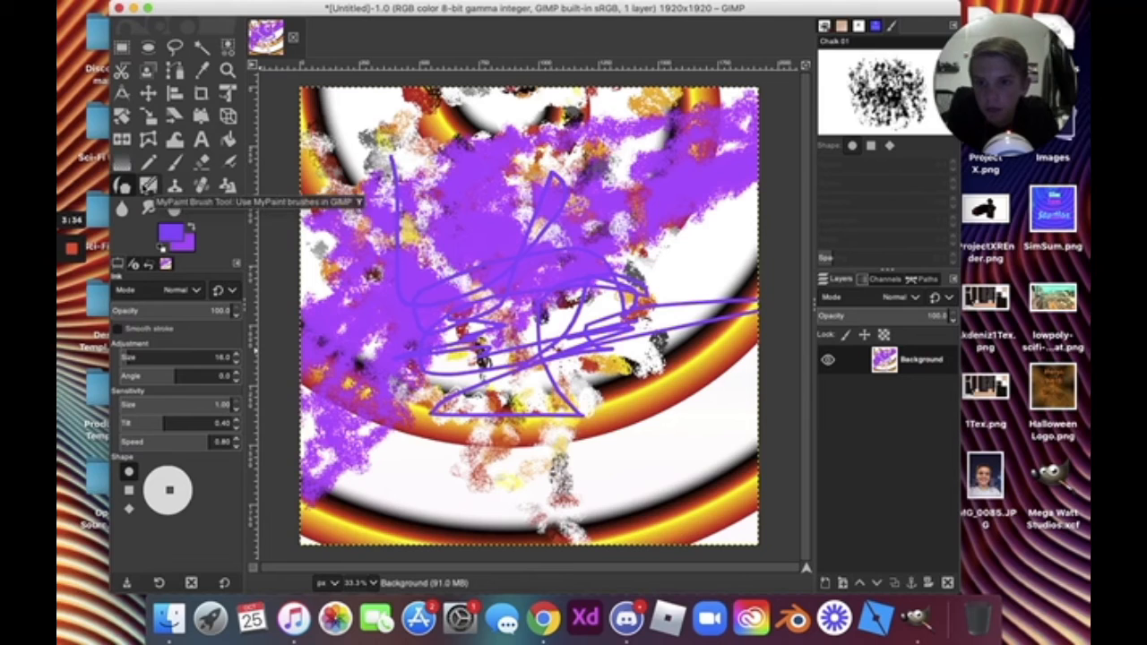
{"action": "left_click", "coordinate": [149, 187]}
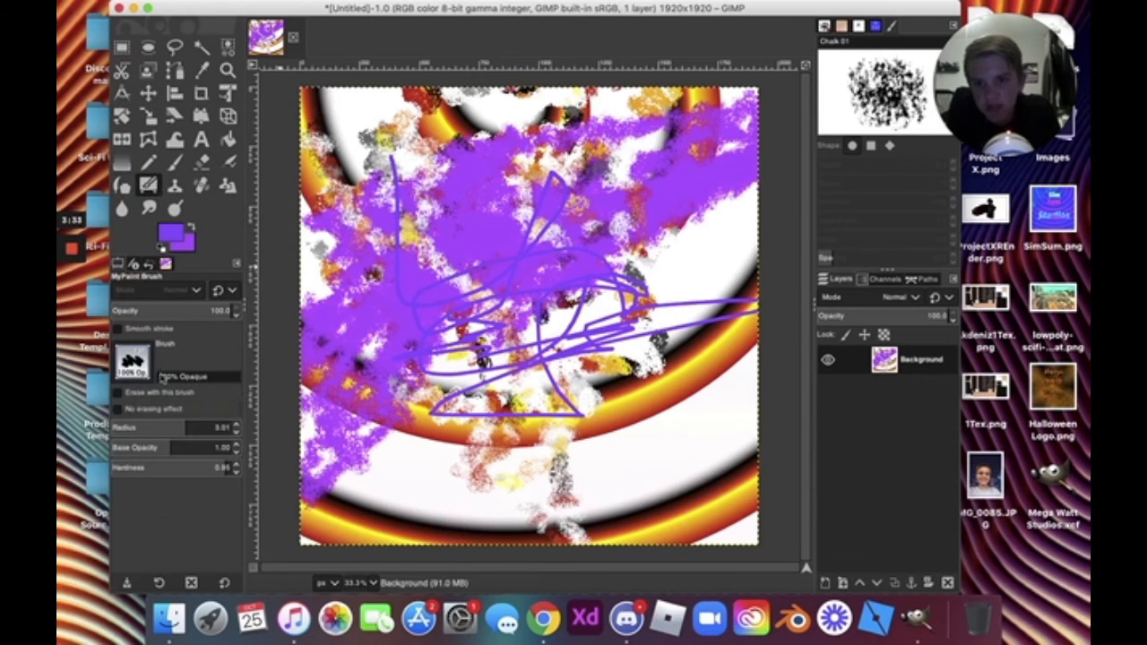
Paint a faint light-purple curve below the centre with the MyPaint Beamlight brush.
{"action": "left_click", "coordinate": [142, 359]}
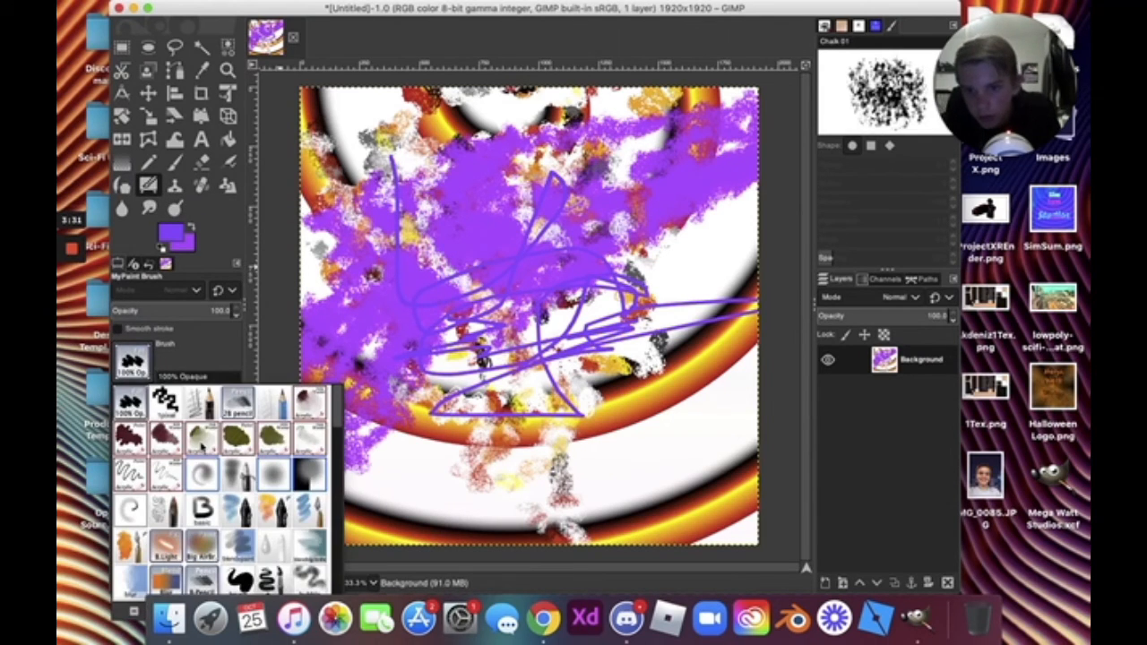
{"action": "left_click", "coordinate": [202, 439]}
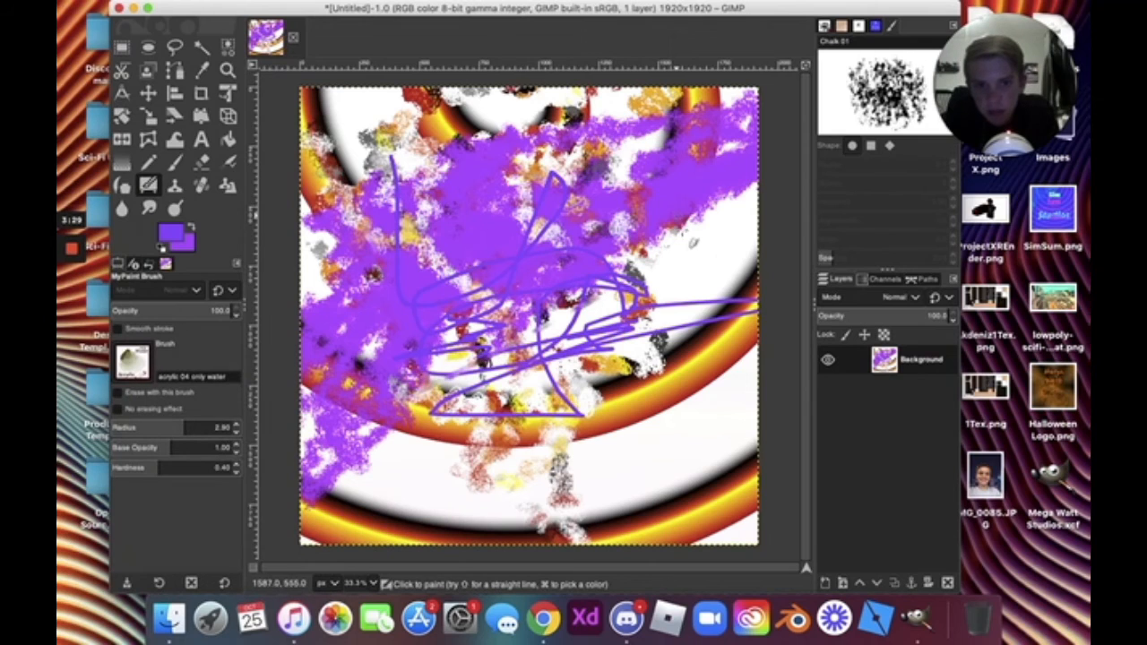
{"action": "left_click", "coordinate": [135, 374]}
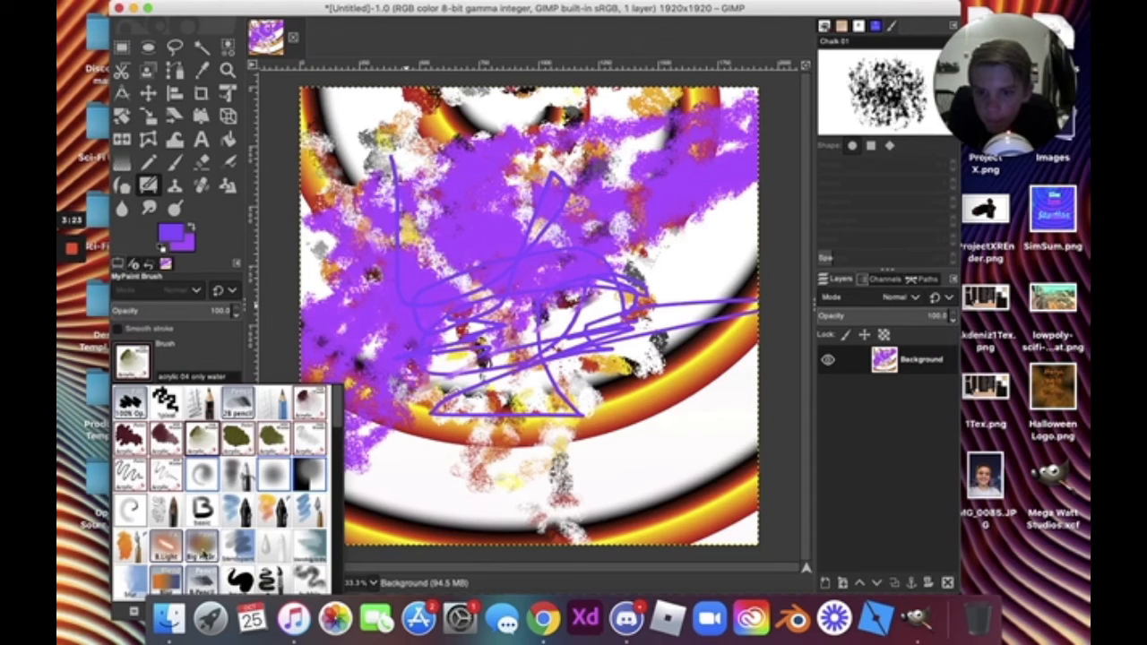
{"action": "left_click", "coordinate": [174, 550]}
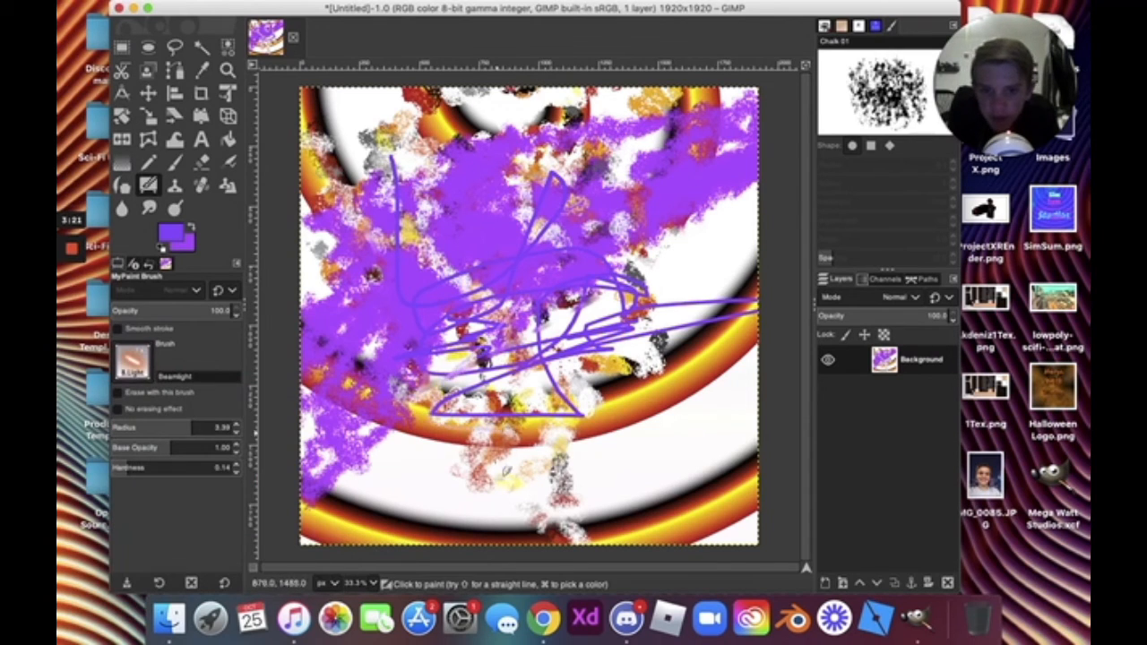
{"action": "mouse_move", "coordinate": [528, 489]}
{"action": "left_mouse_down"}
{"action": "mouse_move", "coordinate": [580, 476]}
{"action": "mouse_move", "coordinate": [619, 429]}
{"action": "left_mouse_up"}
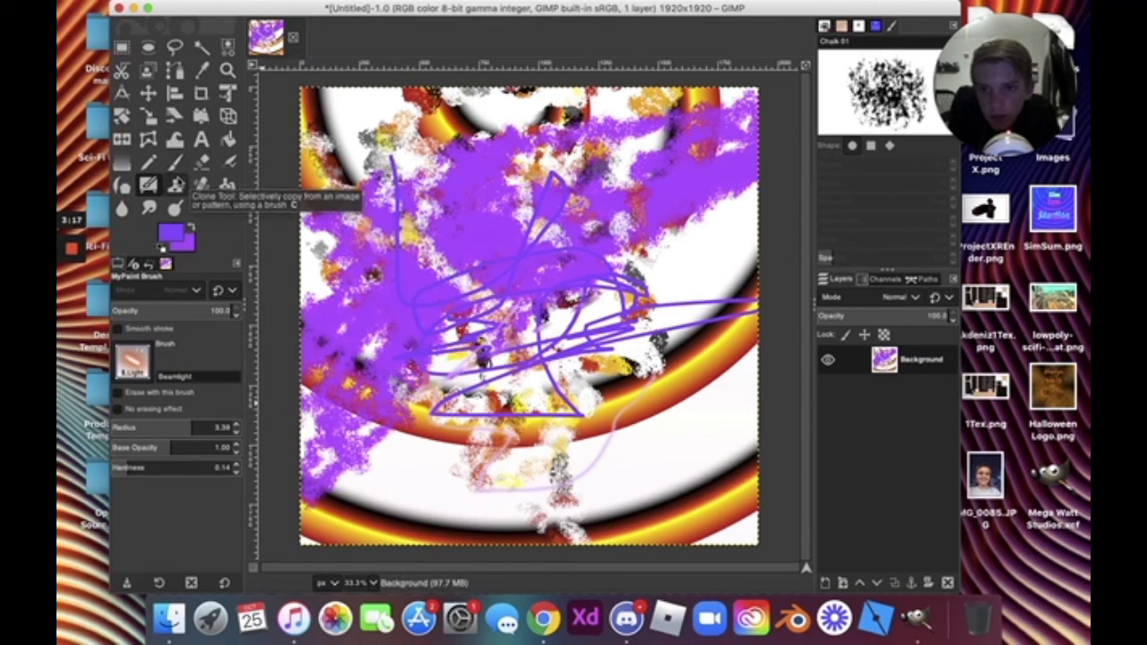
{"action": "left_click", "coordinate": [176, 185]}
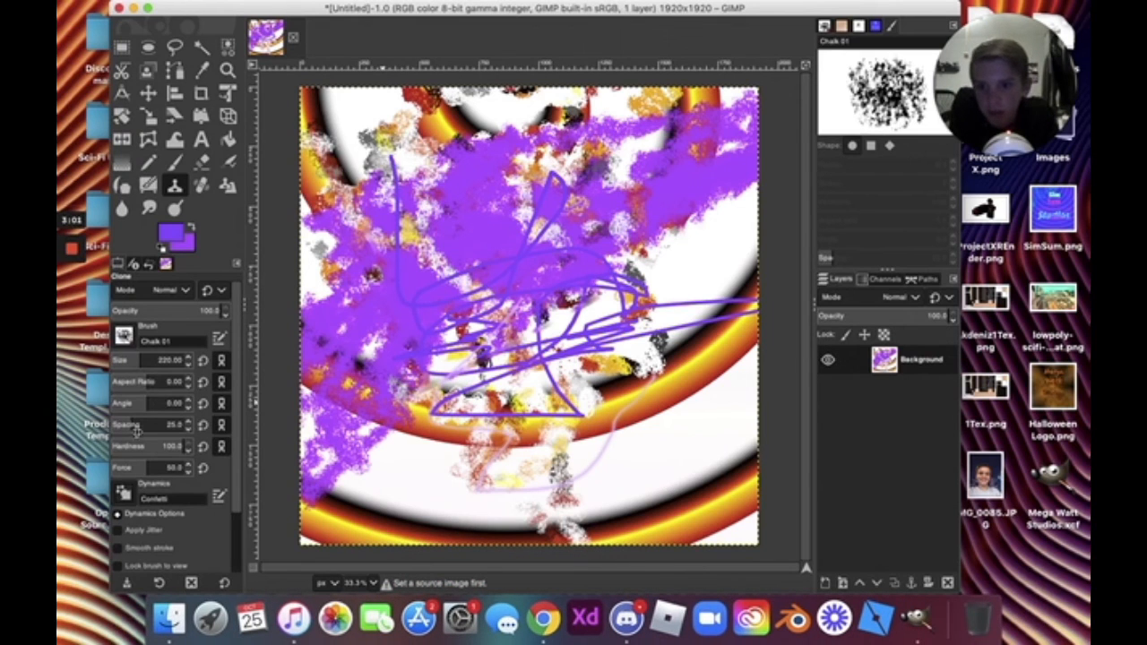
{"action": "left_click", "coordinate": [200, 185]}
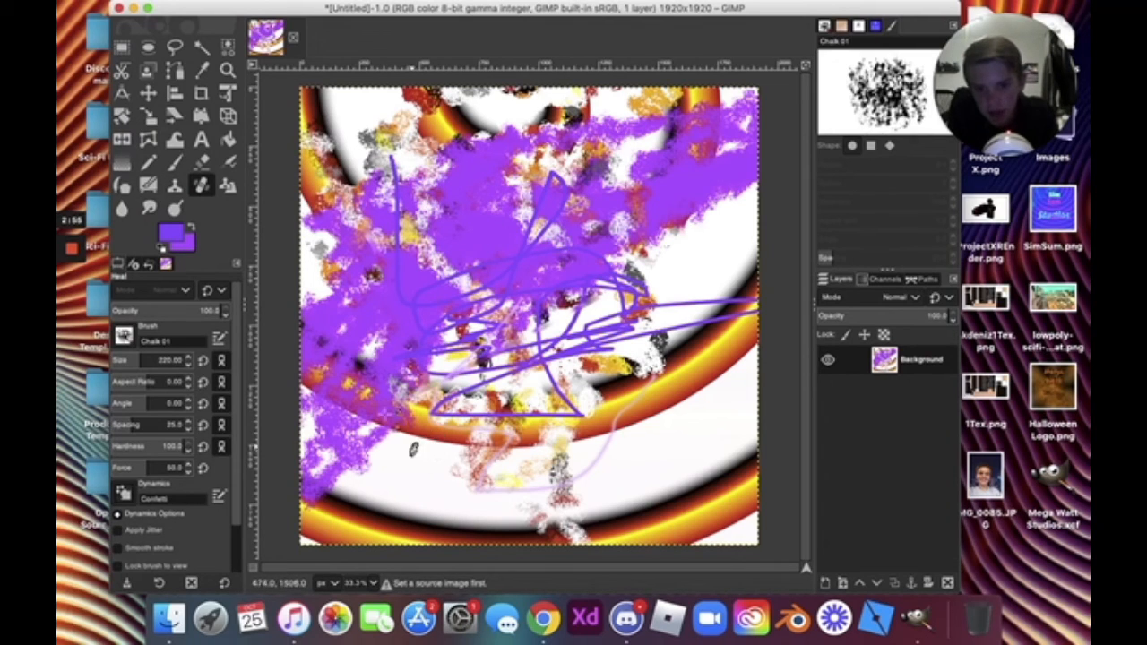
{"action": "right_click", "coordinate": [295, 178]}
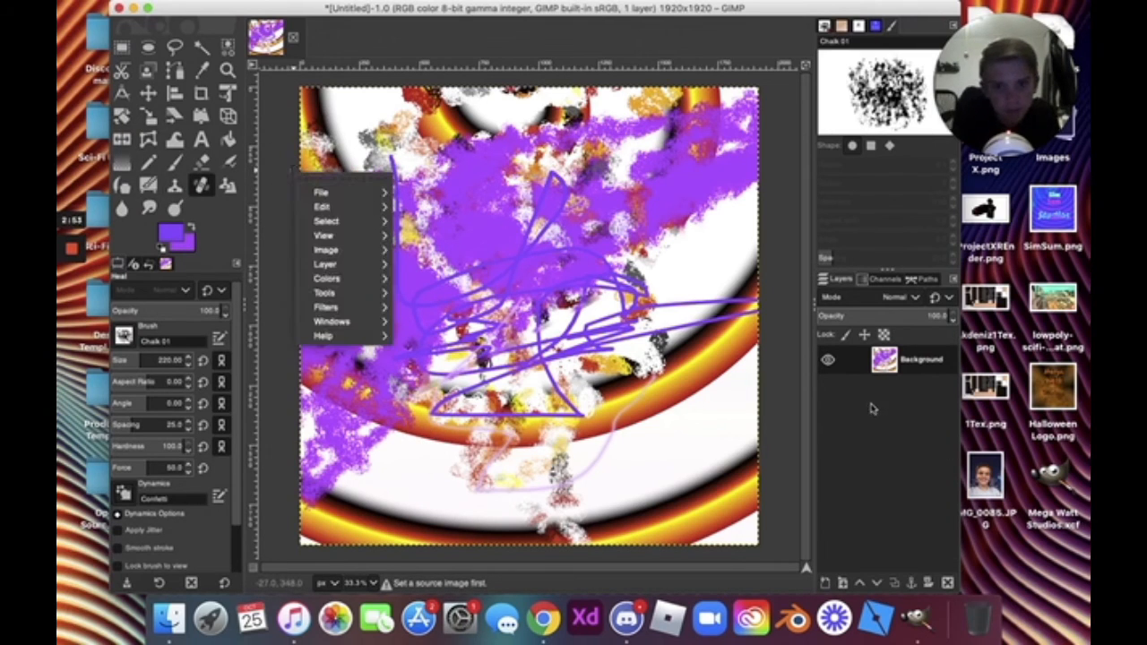
{"action": "left_click", "coordinate": [873, 409]}
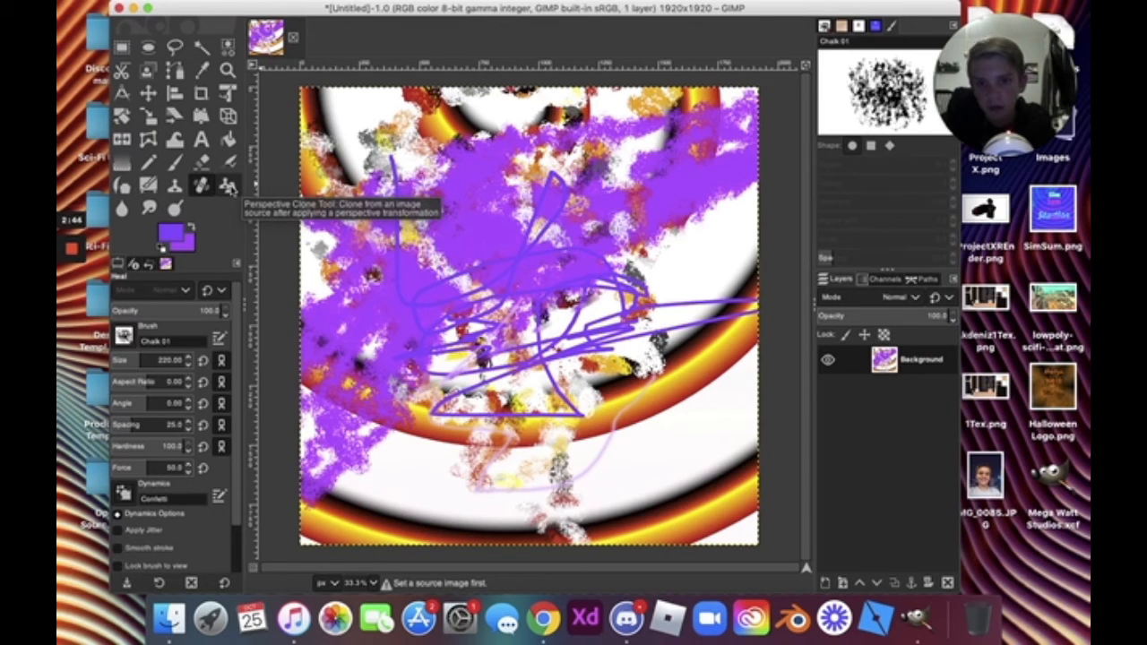
With Perspective Clone, drag the frame's top edge upward and move its left side.
{"action": "left_click", "coordinate": [229, 185]}
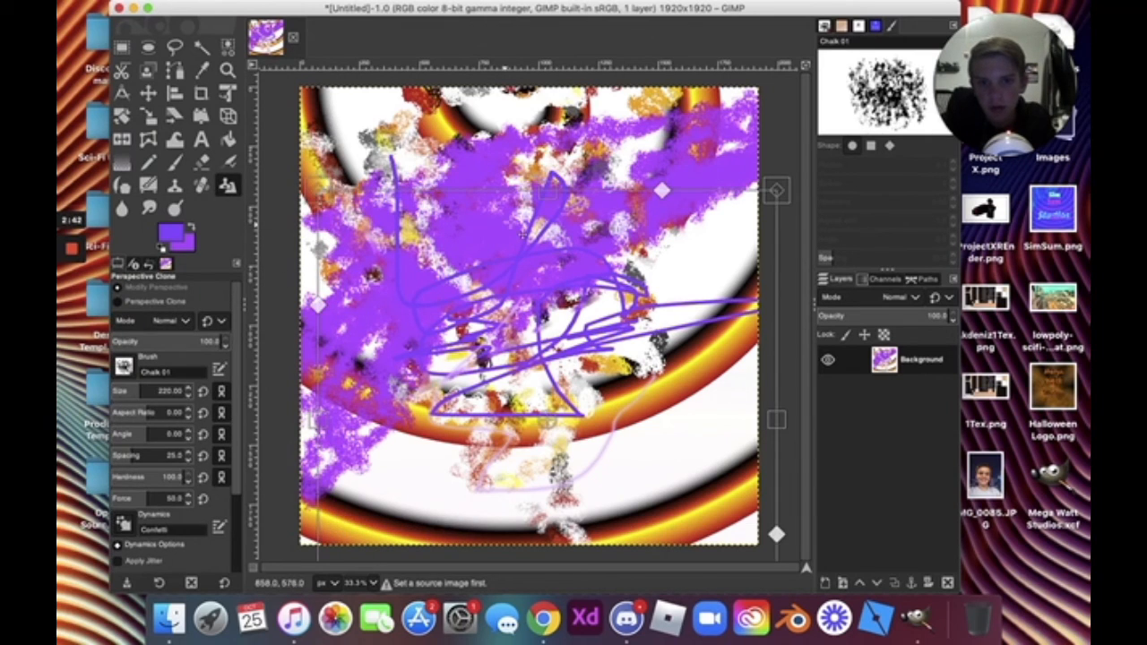
{"action": "left_click_drag", "start_coordinate": [543, 190], "coordinate": [628, 90]}
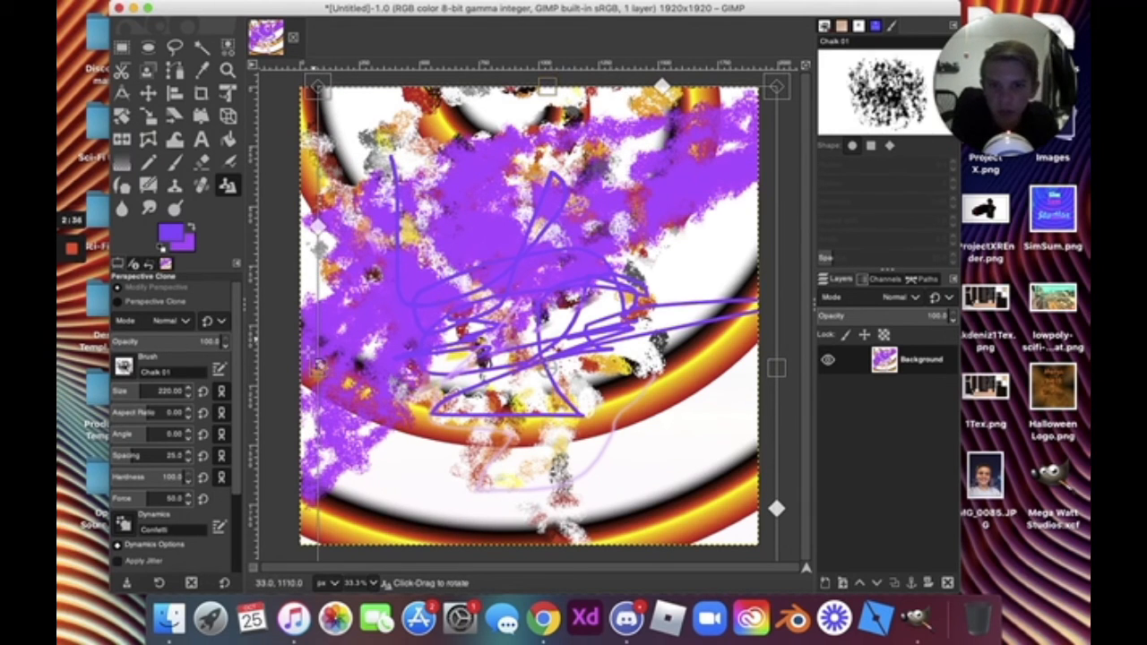
{"action": "mouse_move", "coordinate": [318, 228]}
{"action": "left_mouse_down"}
{"action": "mouse_move", "coordinate": [512, 274]}
{"action": "mouse_move", "coordinate": [622, 269]}
{"action": "mouse_move", "coordinate": [283, 262]}
{"action": "mouse_move", "coordinate": [490, 420]}
{"action": "mouse_move", "coordinate": [411, 179]}
{"action": "mouse_move", "coordinate": [297, 172]}
{"action": "mouse_move", "coordinate": [294, 184]}
{"action": "left_mouse_up"}
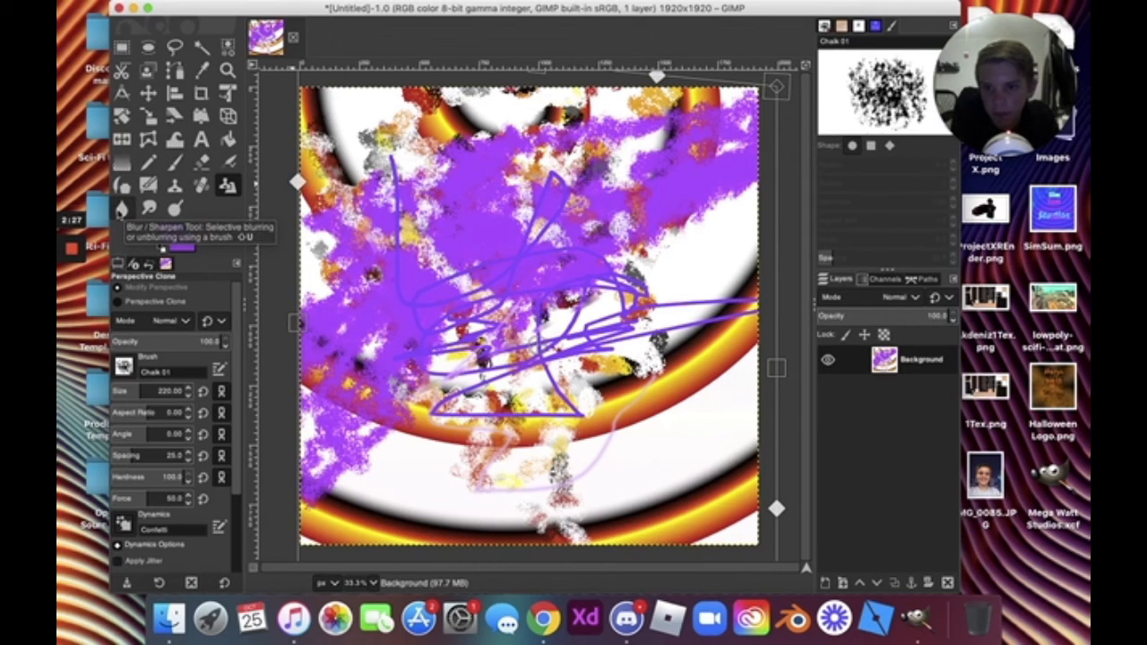
With Blur / Sharpen, blur one small spot and sharpen two short strokes along the lower orange ring.
{"action": "left_click", "coordinate": [121, 208]}
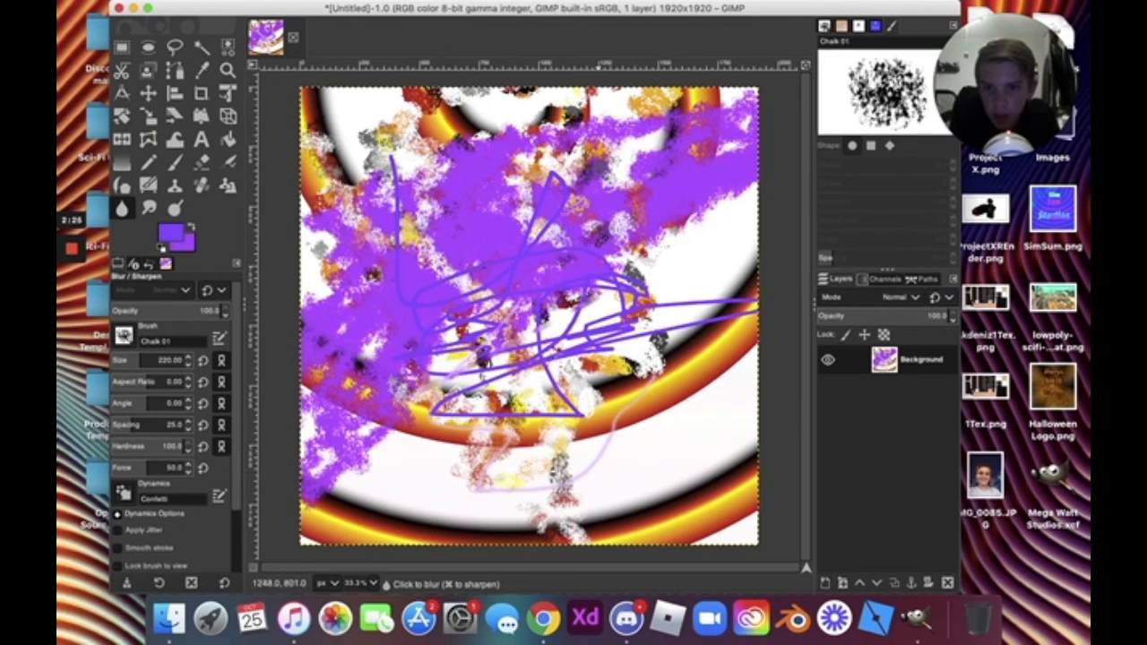
{"action": "left_click", "coordinate": [454, 442]}
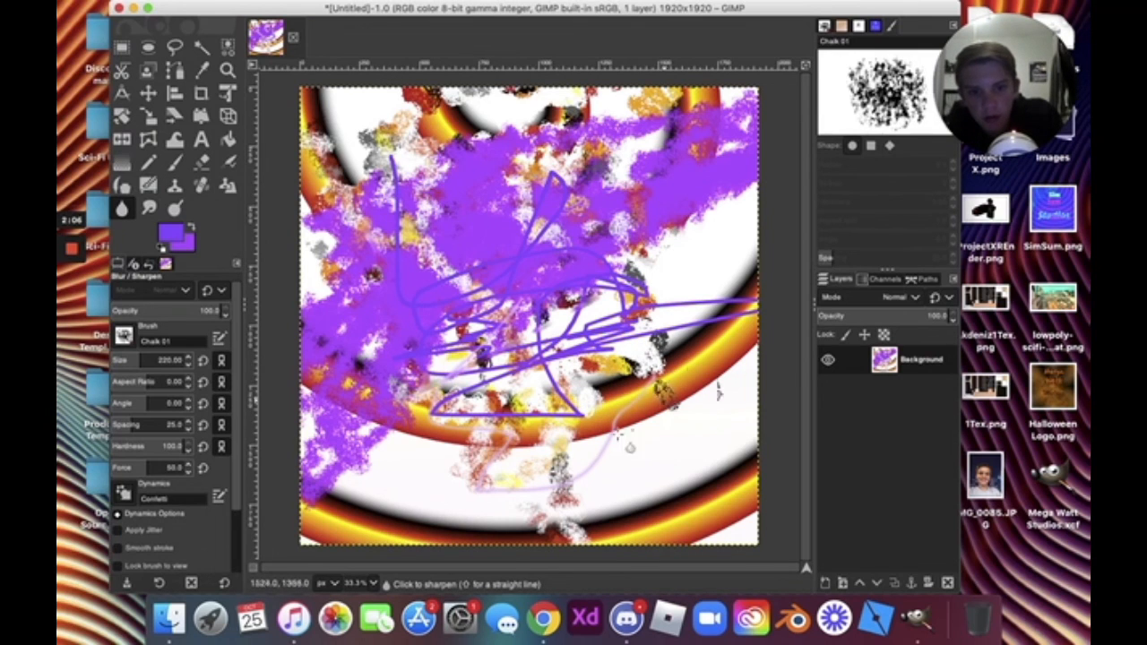
{"action": "left_click_drag", "start_coordinate": [618, 434], "coordinate": [667, 417]}
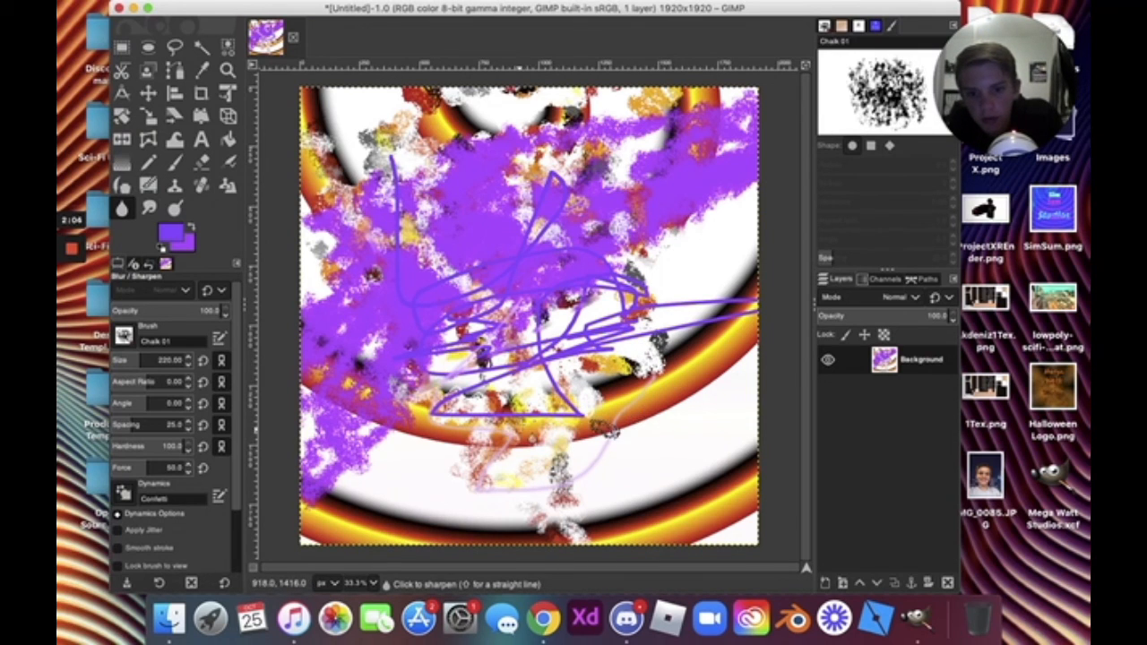
{"action": "left_click_drag", "start_coordinate": [519, 424], "coordinate": [524, 400]}
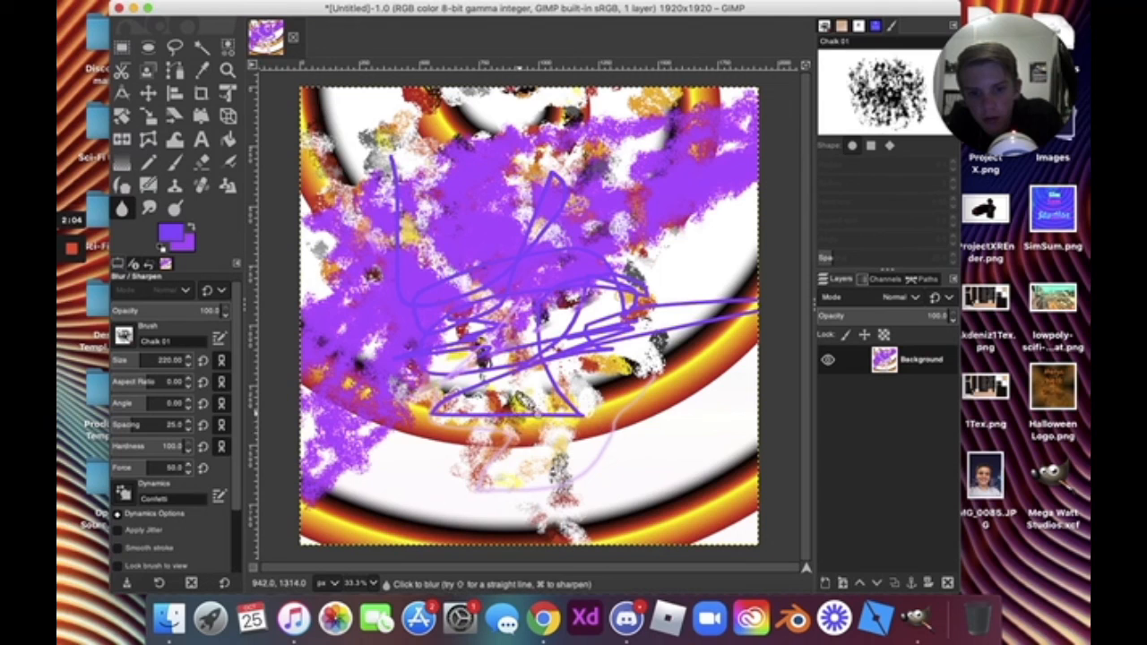
Smudge the lower-left purple chalk with two strokes into a pale haze blending into the orange rings.
{"action": "left_click", "coordinate": [149, 210]}
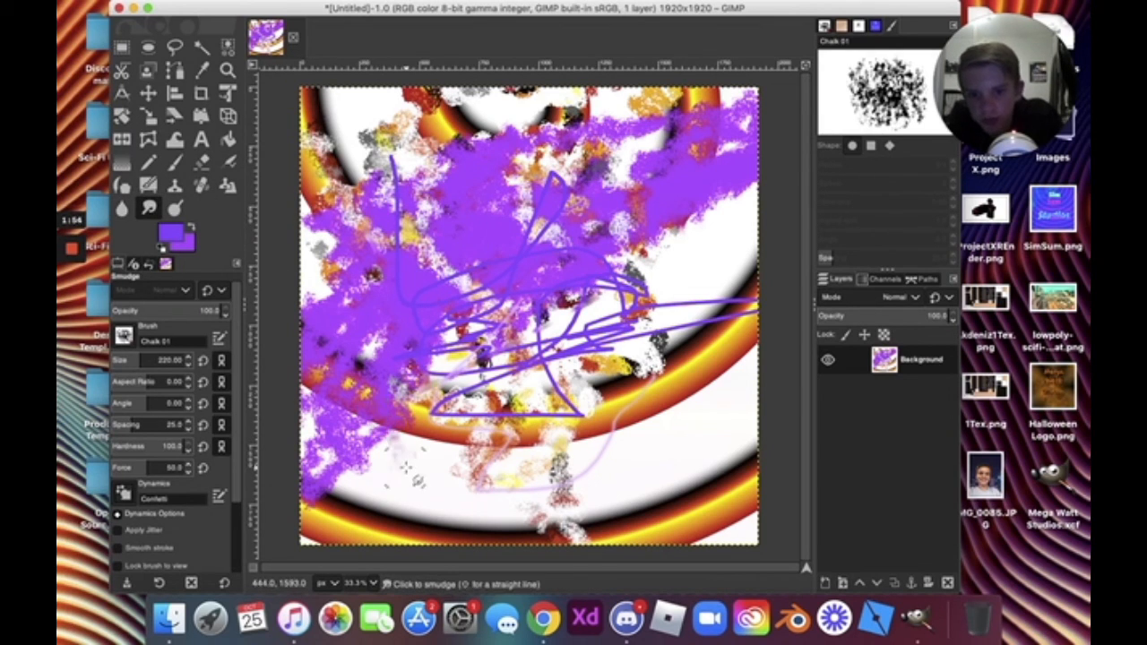
{"action": "mouse_move", "coordinate": [387, 456]}
{"action": "left_mouse_down"}
{"action": "mouse_move", "coordinate": [324, 462]}
{"action": "mouse_move", "coordinate": [387, 448]}
{"action": "mouse_move", "coordinate": [325, 453]}
{"action": "mouse_move", "coordinate": [354, 502]}
{"action": "mouse_move", "coordinate": [359, 421]}
{"action": "mouse_move", "coordinate": [390, 408]}
{"action": "mouse_move", "coordinate": [393, 441]}
{"action": "mouse_move", "coordinate": [399, 397]}
{"action": "left_mouse_up"}
{"action": "mouse_move", "coordinate": [393, 496]}
{"action": "left_mouse_down"}
{"action": "mouse_move", "coordinate": [423, 526]}
{"action": "mouse_move", "coordinate": [436, 447]}
{"action": "mouse_move", "coordinate": [425, 444]}
{"action": "mouse_move", "coordinate": [437, 511]}
{"action": "mouse_move", "coordinate": [461, 349]}
{"action": "mouse_move", "coordinate": [570, 374]}
{"action": "left_mouse_up"}
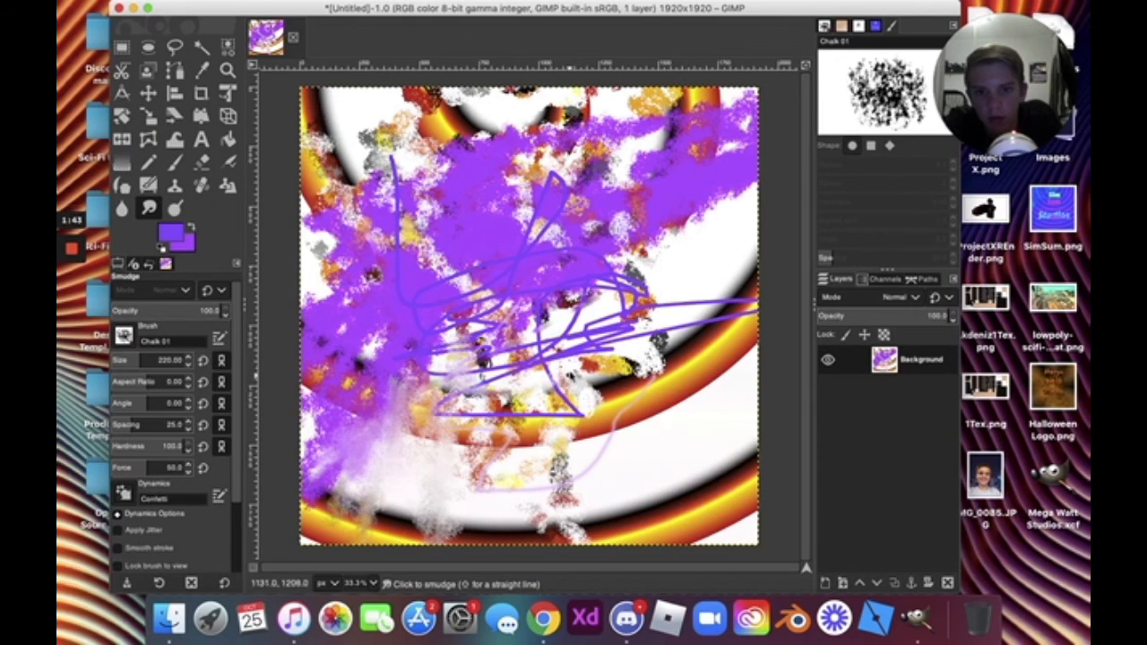
{"action": "scroll", "coordinate": [555, 365], "scroll_direction": "right", "scroll_amount": 1}
{"action": "scroll", "coordinate": [556, 366], "scroll_direction": "down", "scroll_amount": 1}
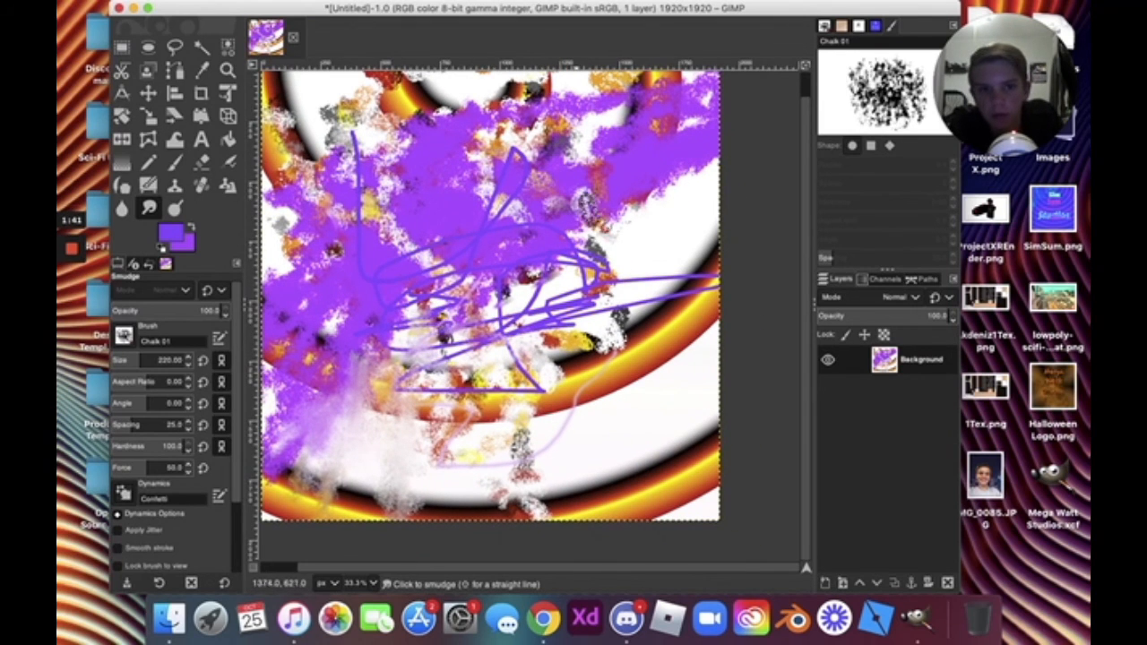
{"action": "scroll", "coordinate": [608, 222], "scroll_direction": "left", "scroll_amount": 1}
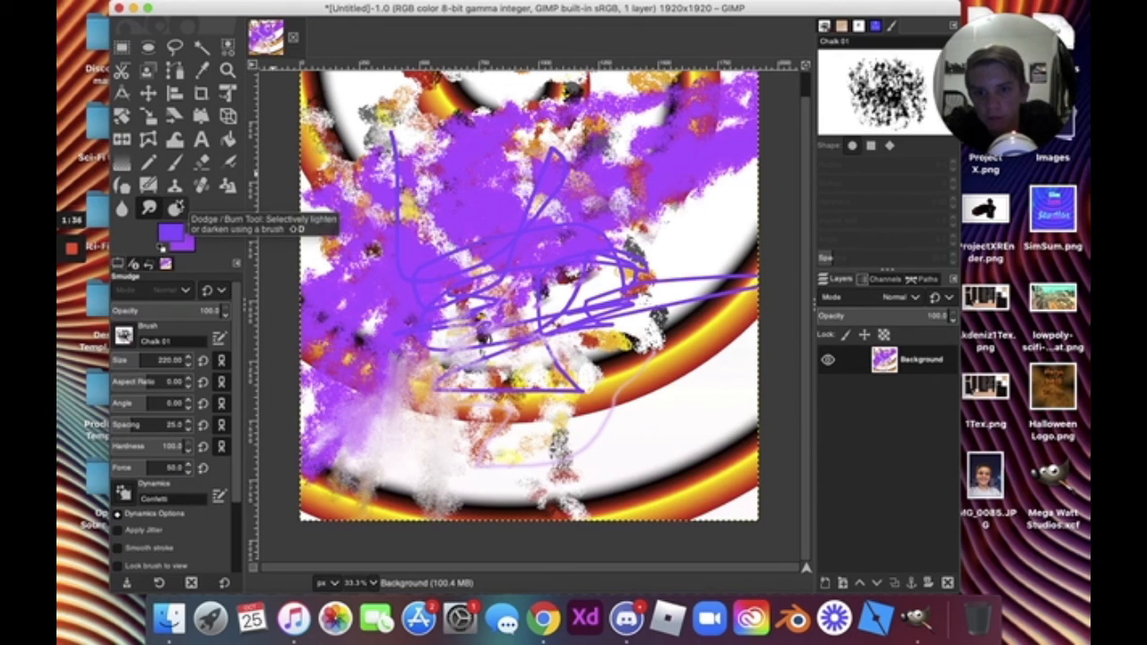
Switch to the Dodge / Burn tool, then make two long drags across the window.
{"action": "left_click", "coordinate": [176, 208]}
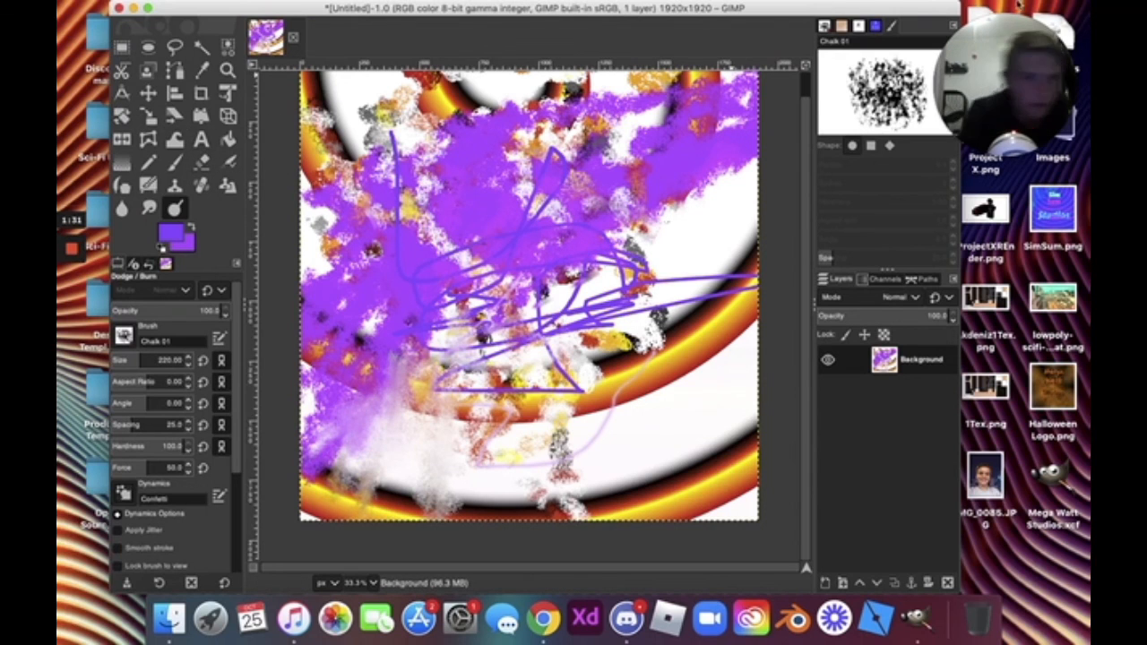
{"action": "left_click_drag", "start_coordinate": [1033, 95], "coordinate": [172, 516]}
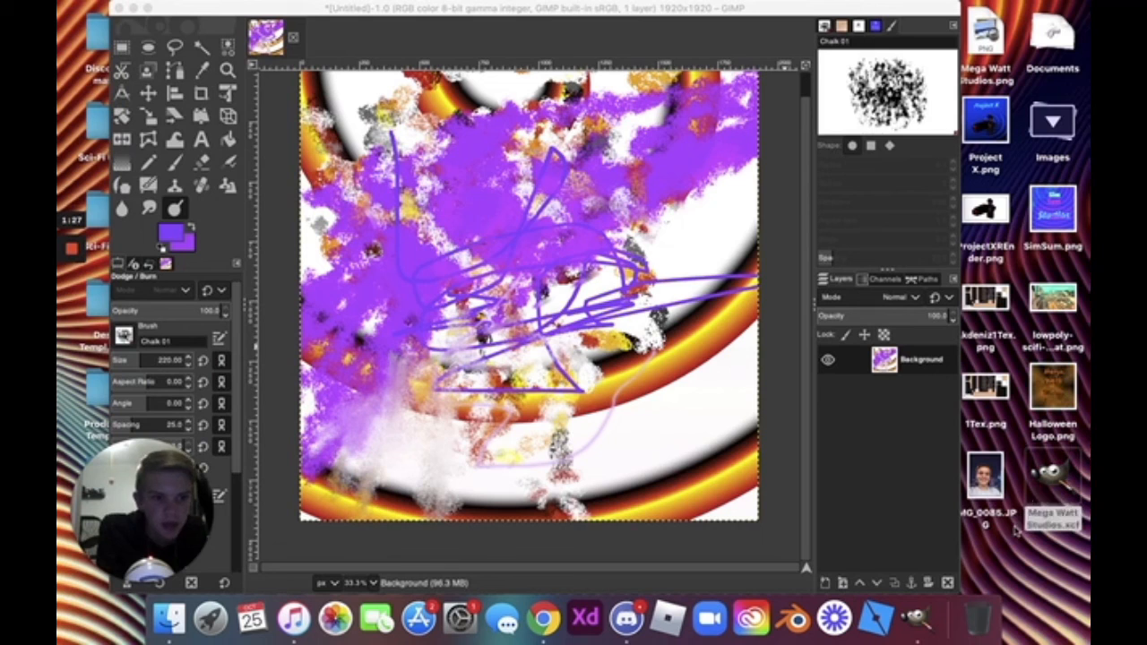
{"action": "left_click_drag", "start_coordinate": [1050, 479], "coordinate": [904, 617]}
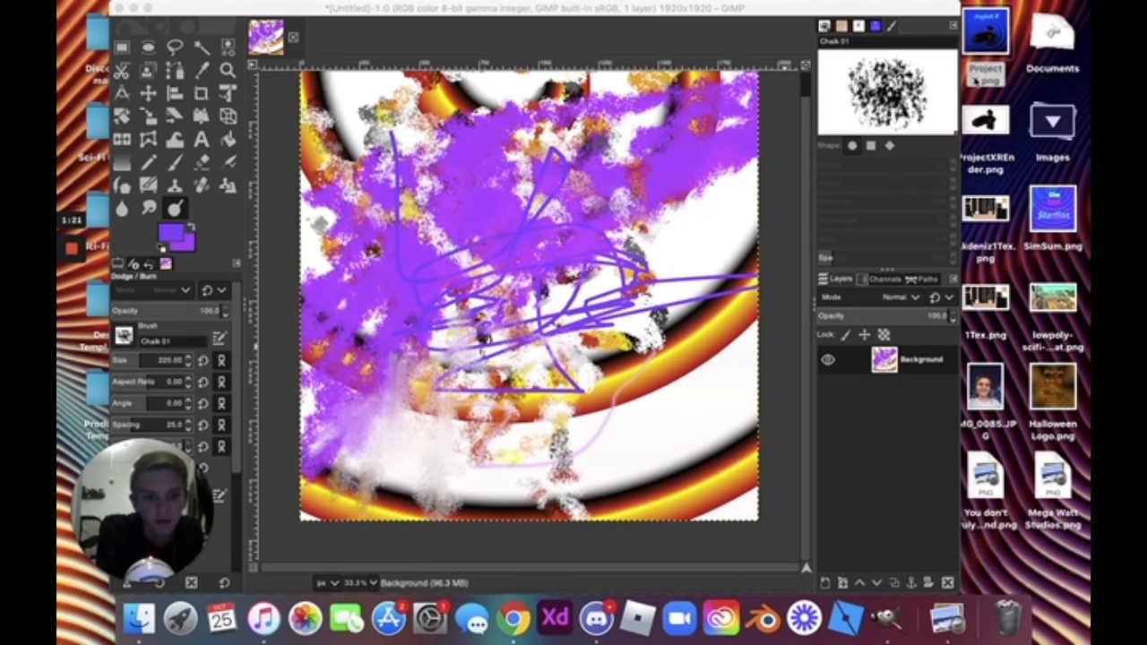
{"action": "double_click", "coordinate": [975, 79]}
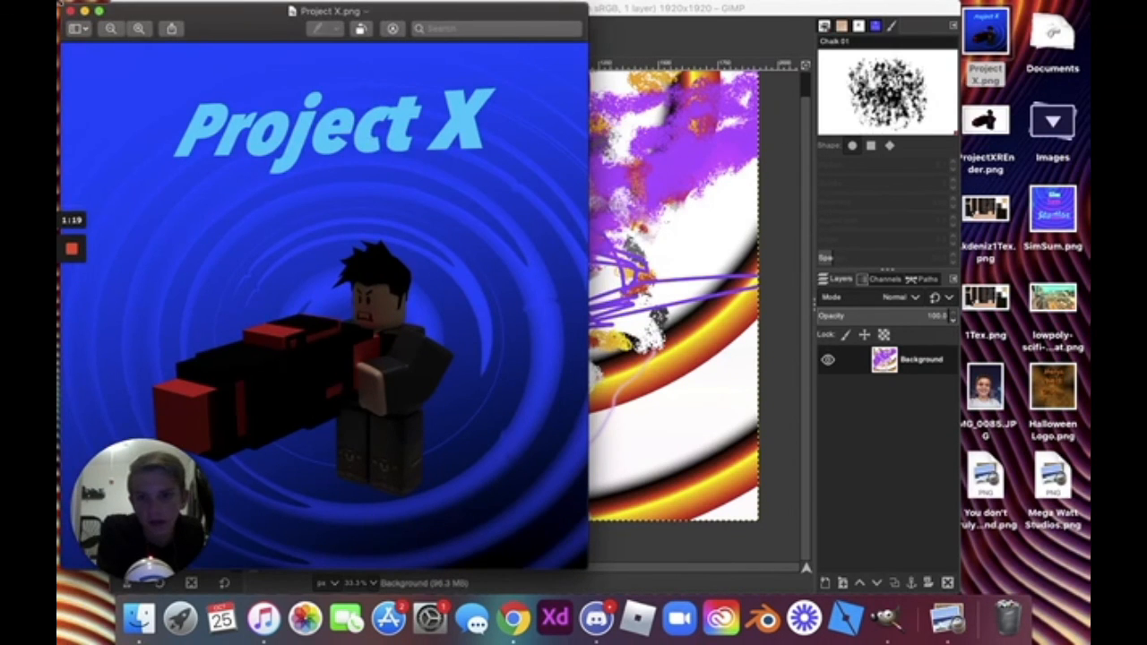
{"action": "left_click", "coordinate": [74, 11]}
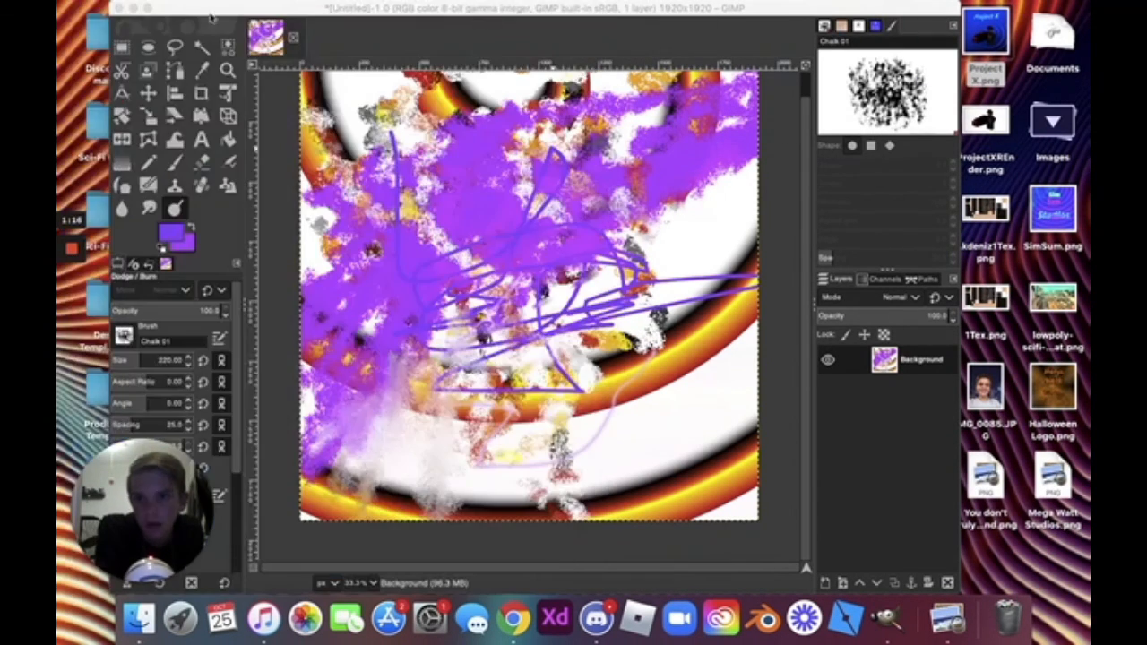
{"action": "left_click", "coordinate": [1000, 19]}
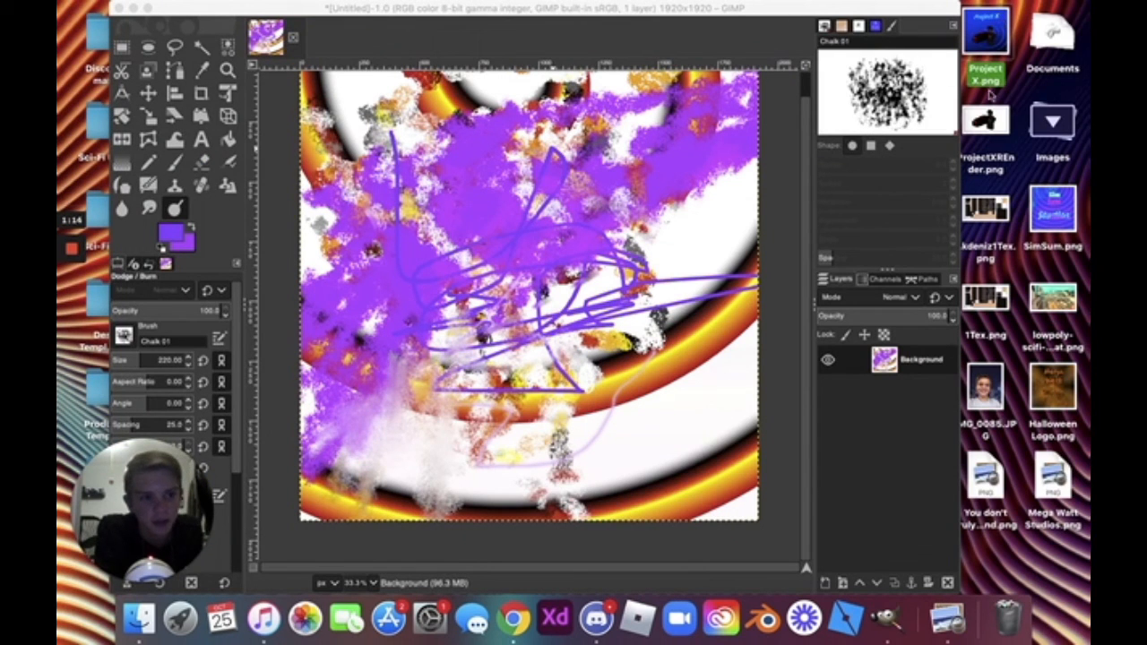
{"action": "double_click", "coordinate": [1057, 208]}
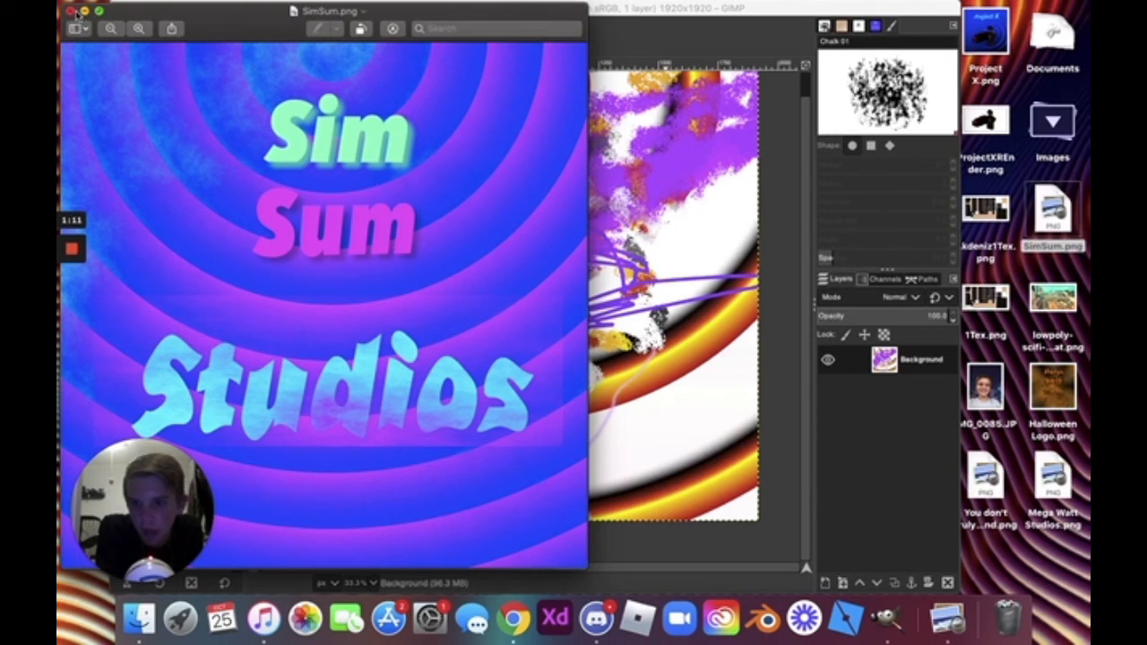
{"action": "left_click", "coordinate": [72, 11]}
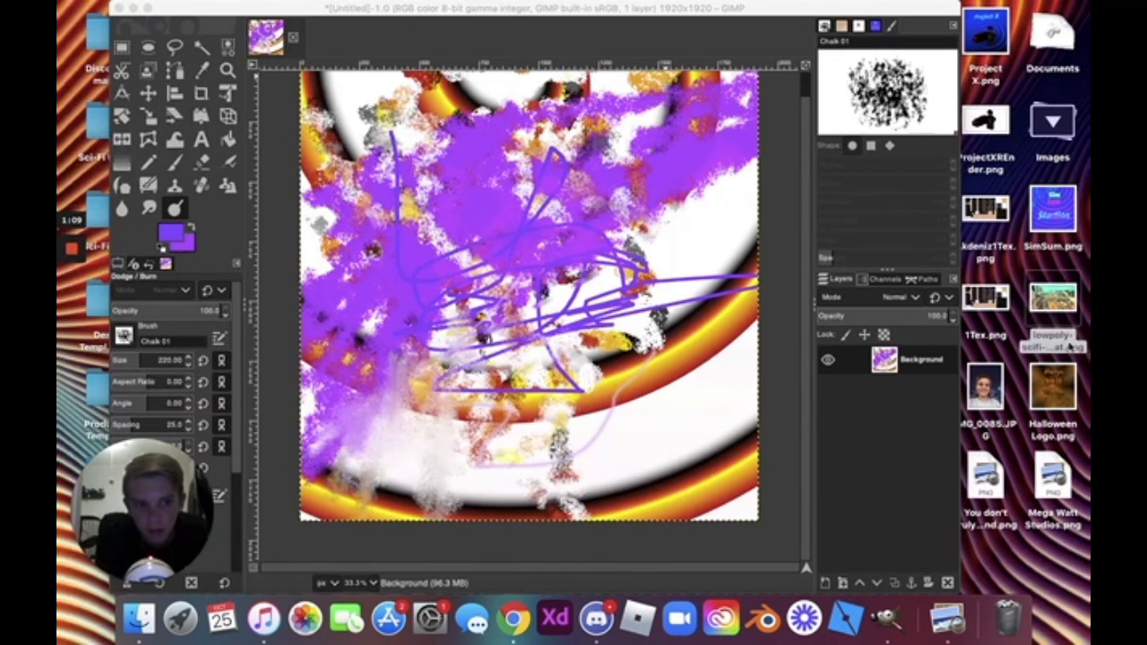
{"action": "left_click", "coordinate": [1060, 369]}
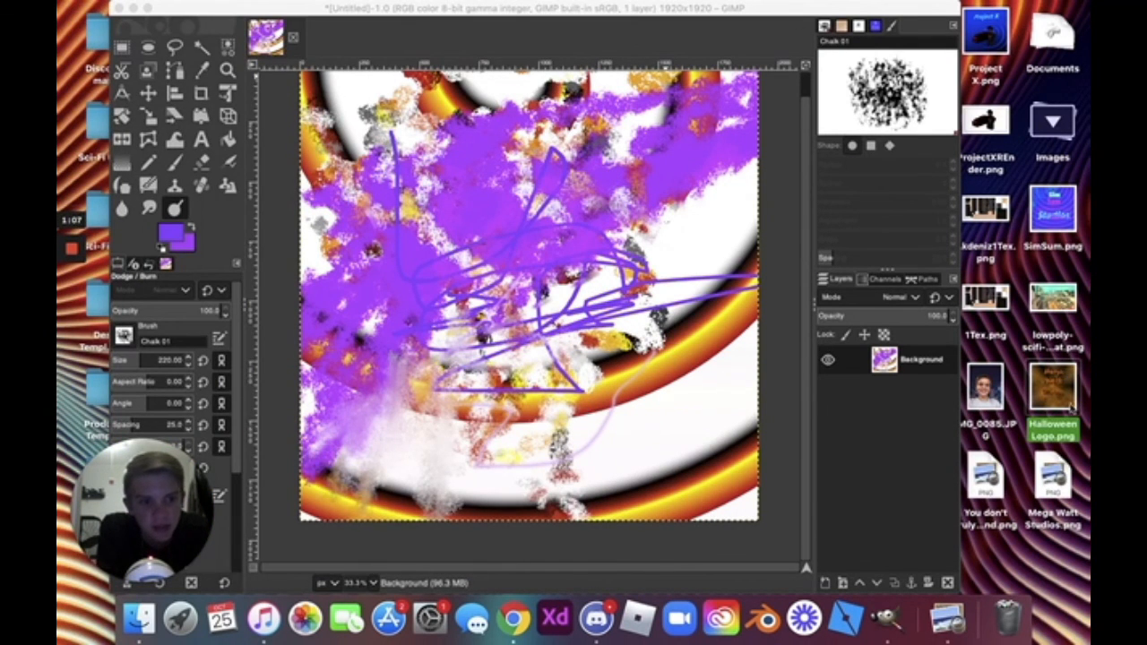
{"action": "double_click", "coordinate": [1062, 398]}
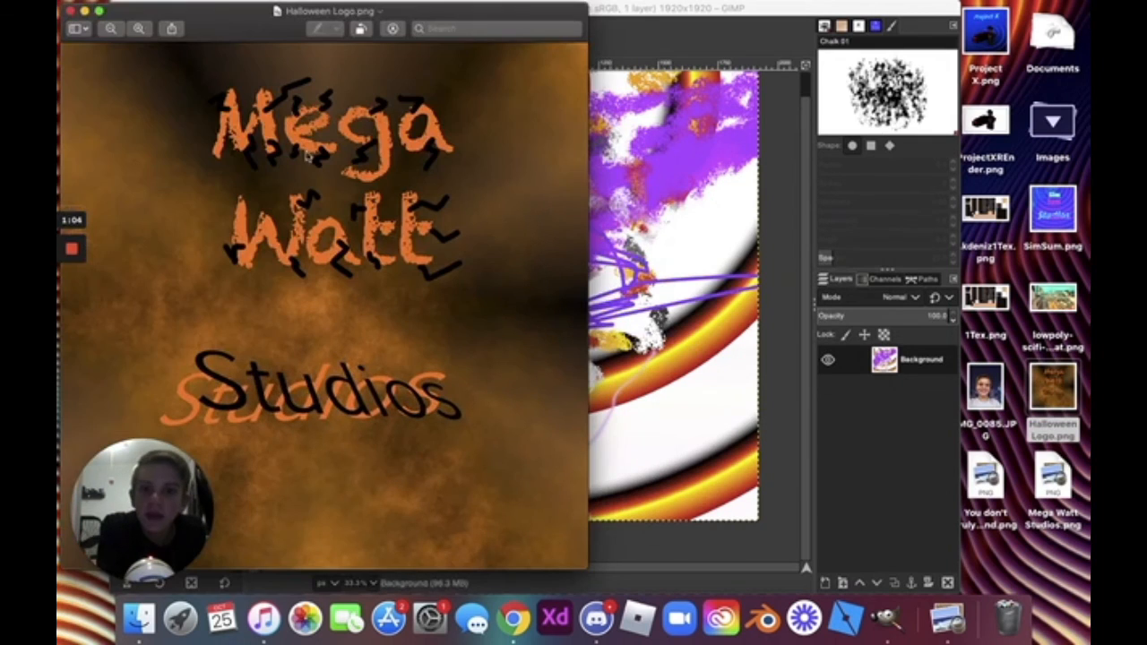
{"action": "left_click", "coordinate": [72, 11]}
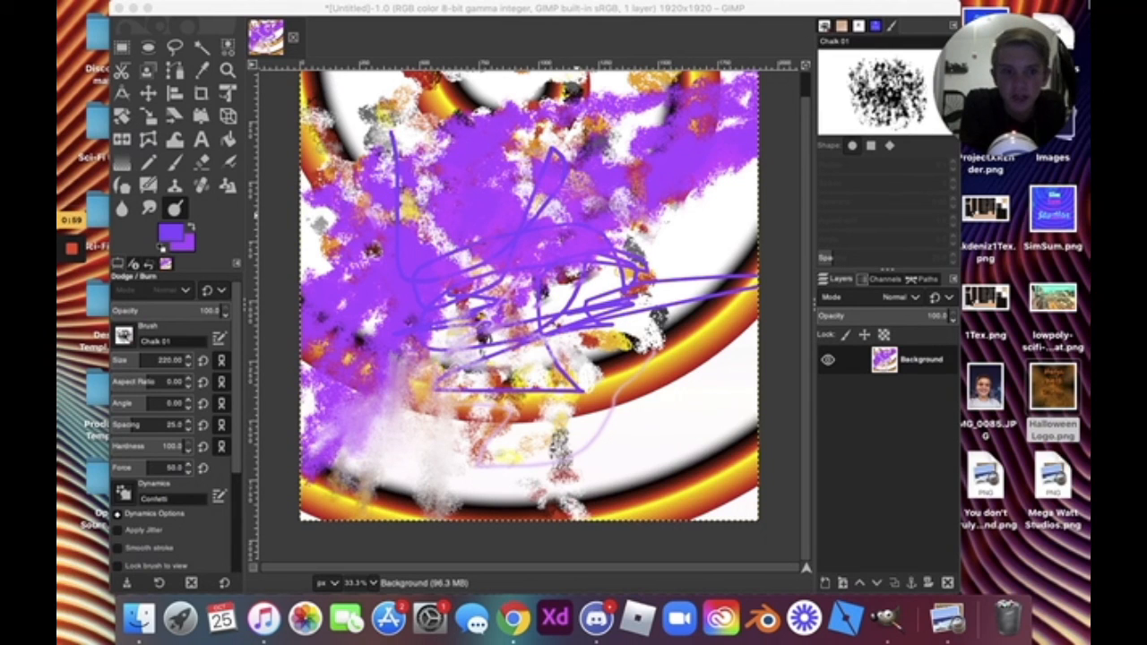
{"action": "mouse_move", "coordinate": [973, 6]}
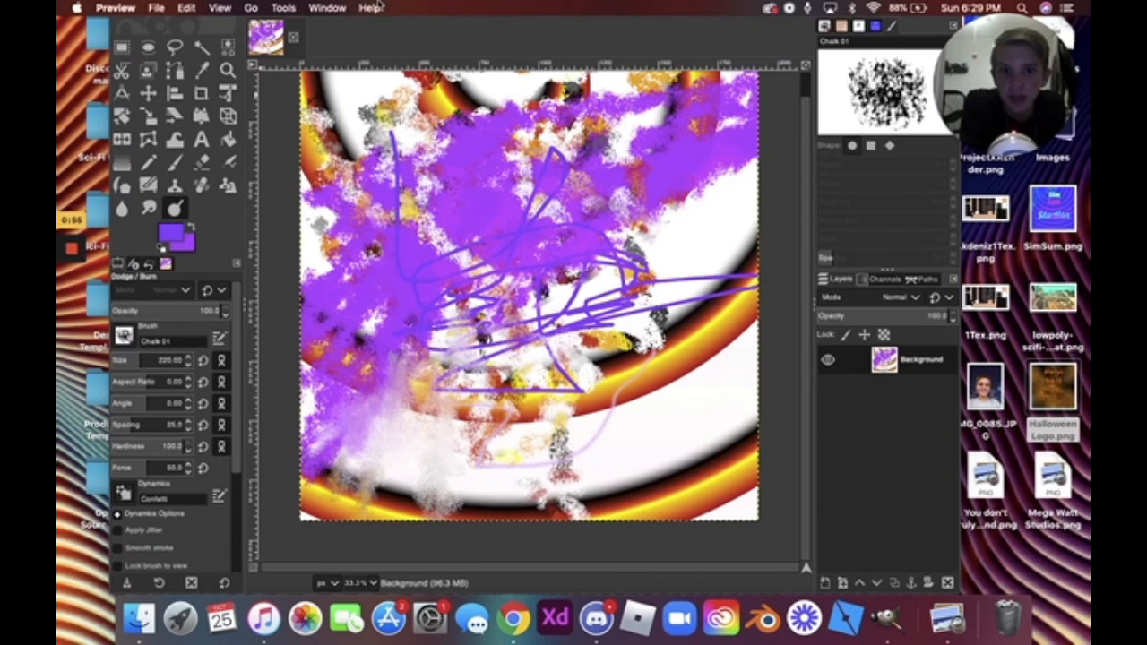
{"action": "left_click", "coordinate": [250, 7]}
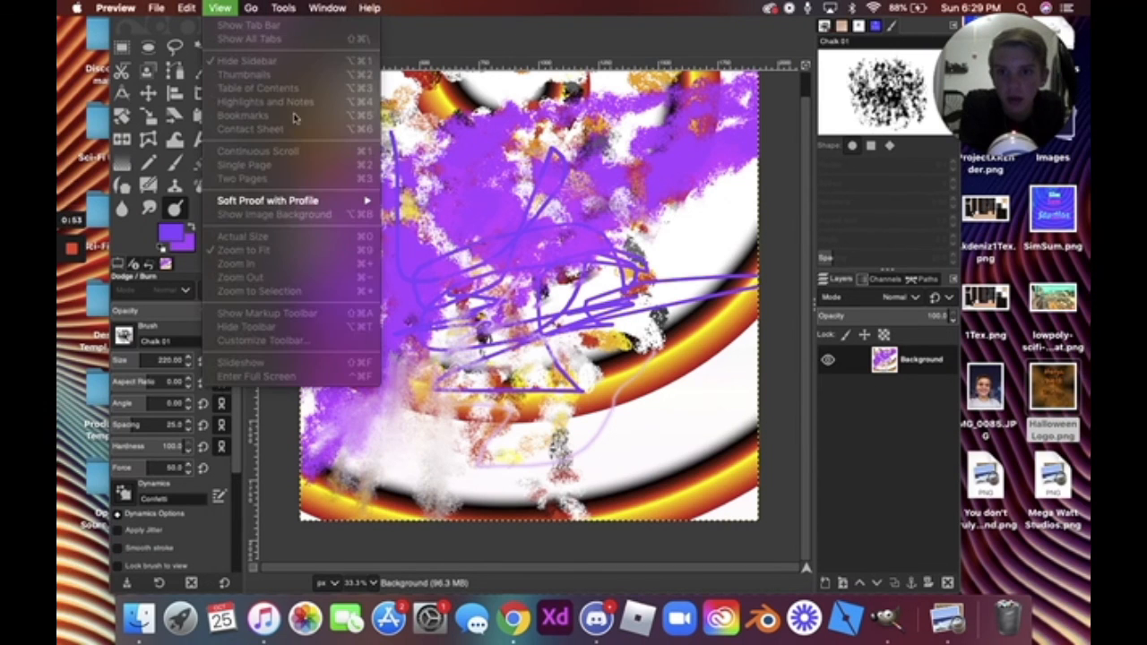
{"action": "left_click", "coordinate": [478, 170]}
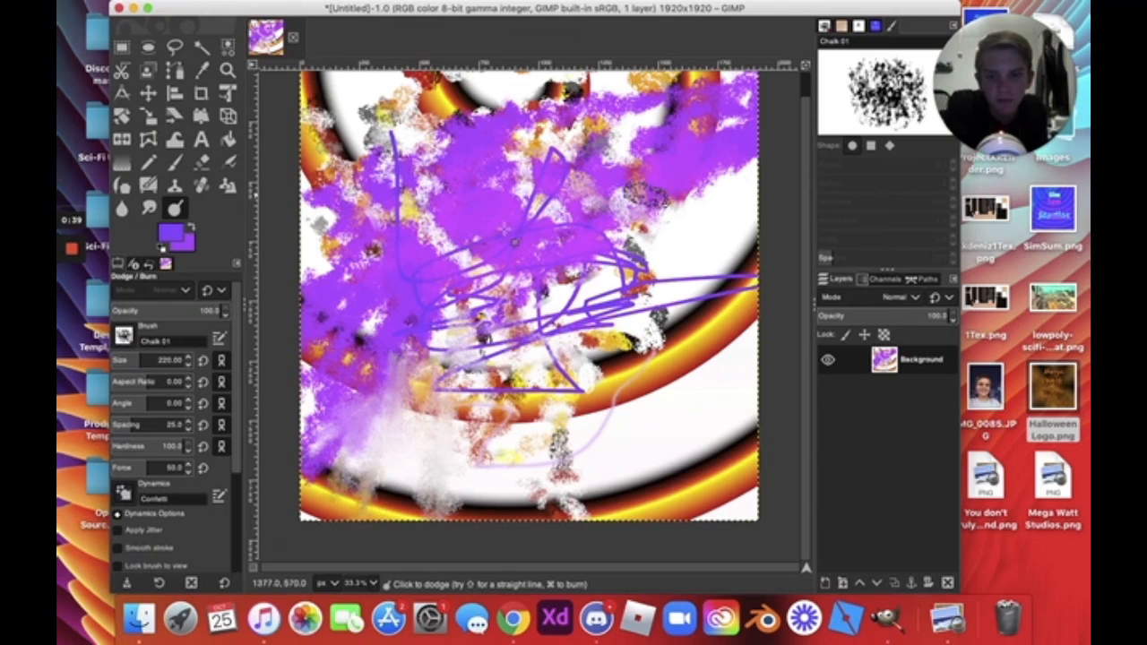
{"action": "mouse_move", "coordinate": [70, 248]}
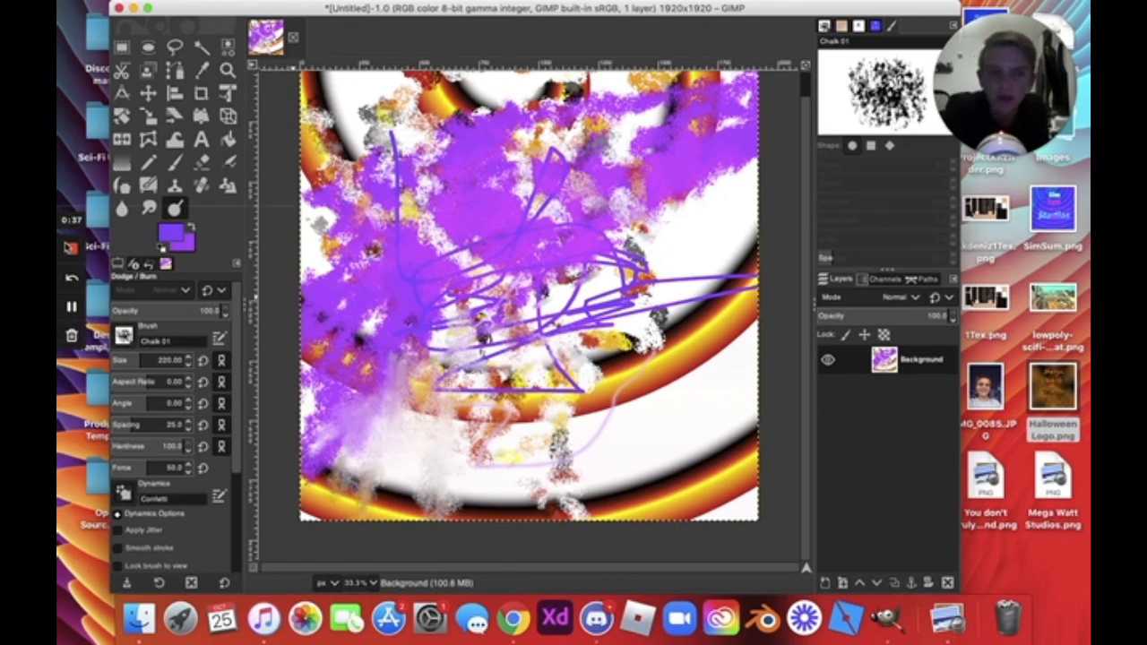